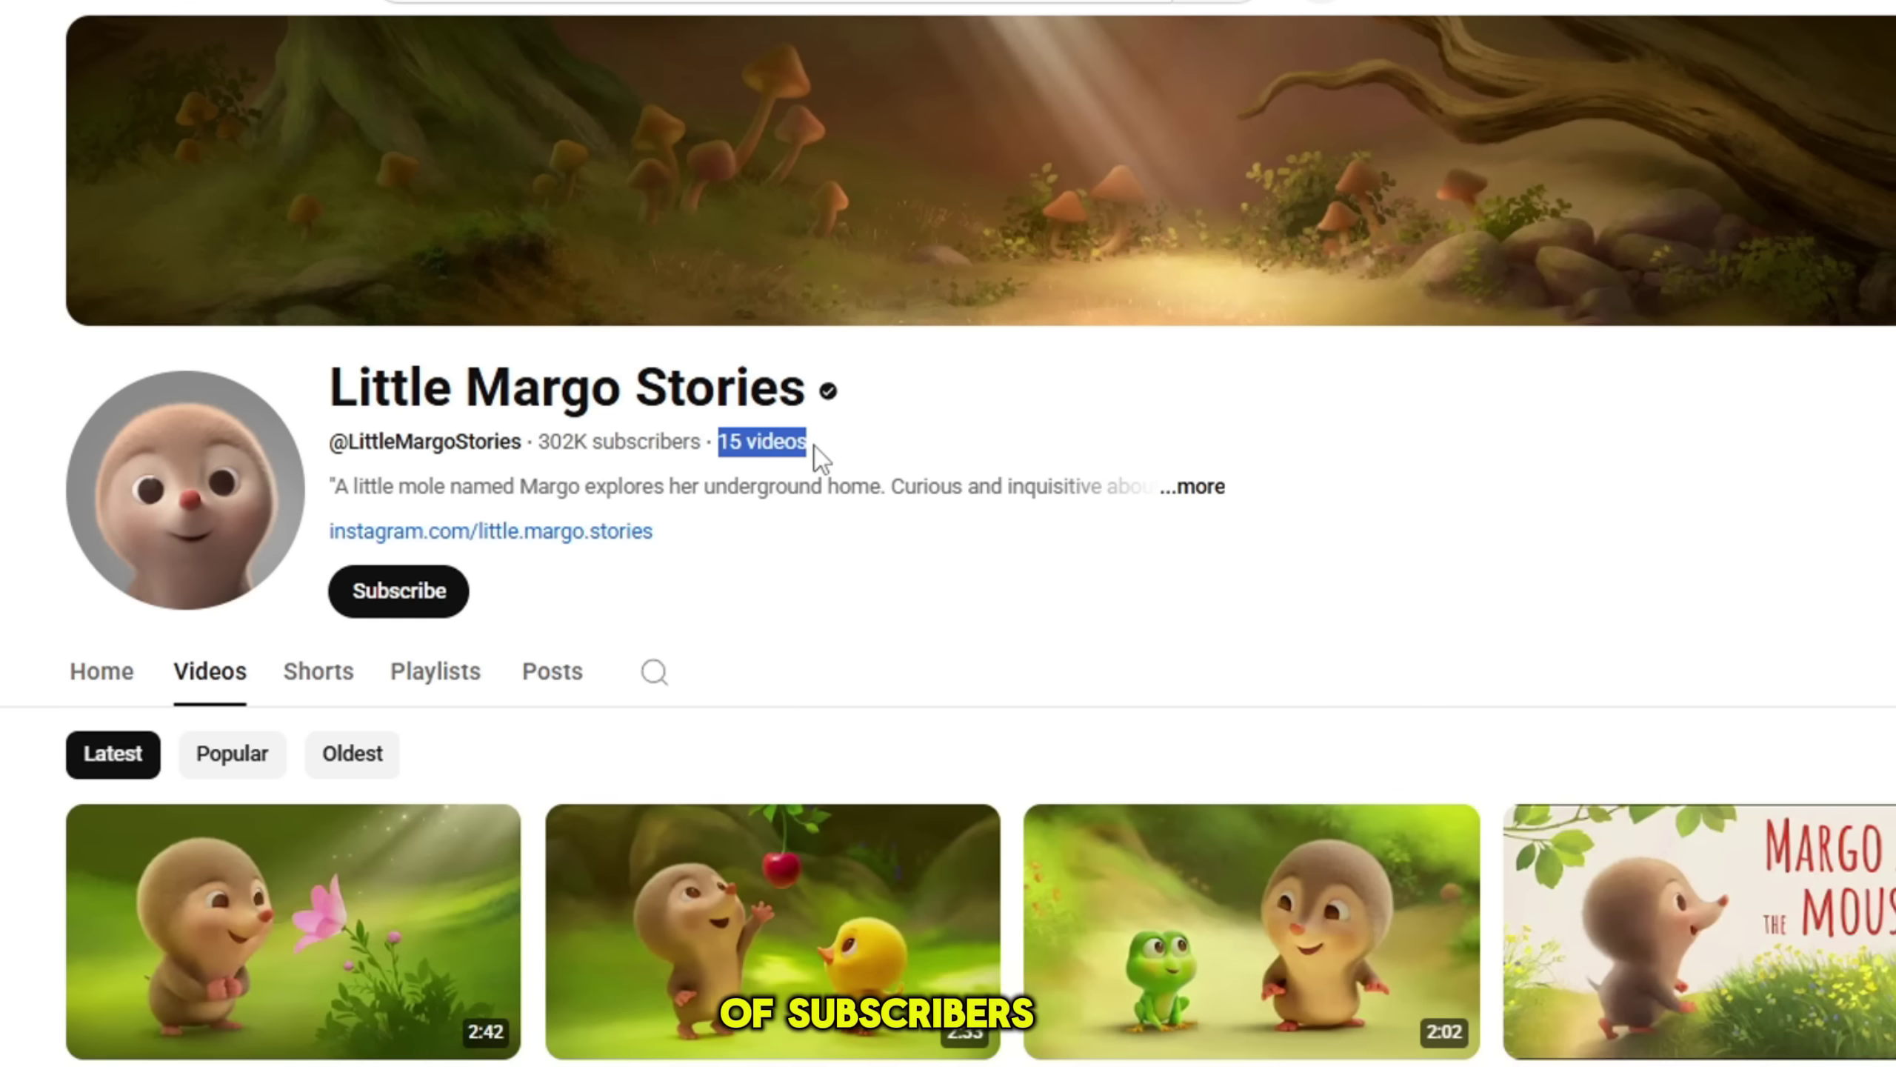
# Step: Review the channel's About details, highlighting its total views figure
pyautogui.click(556, 443)
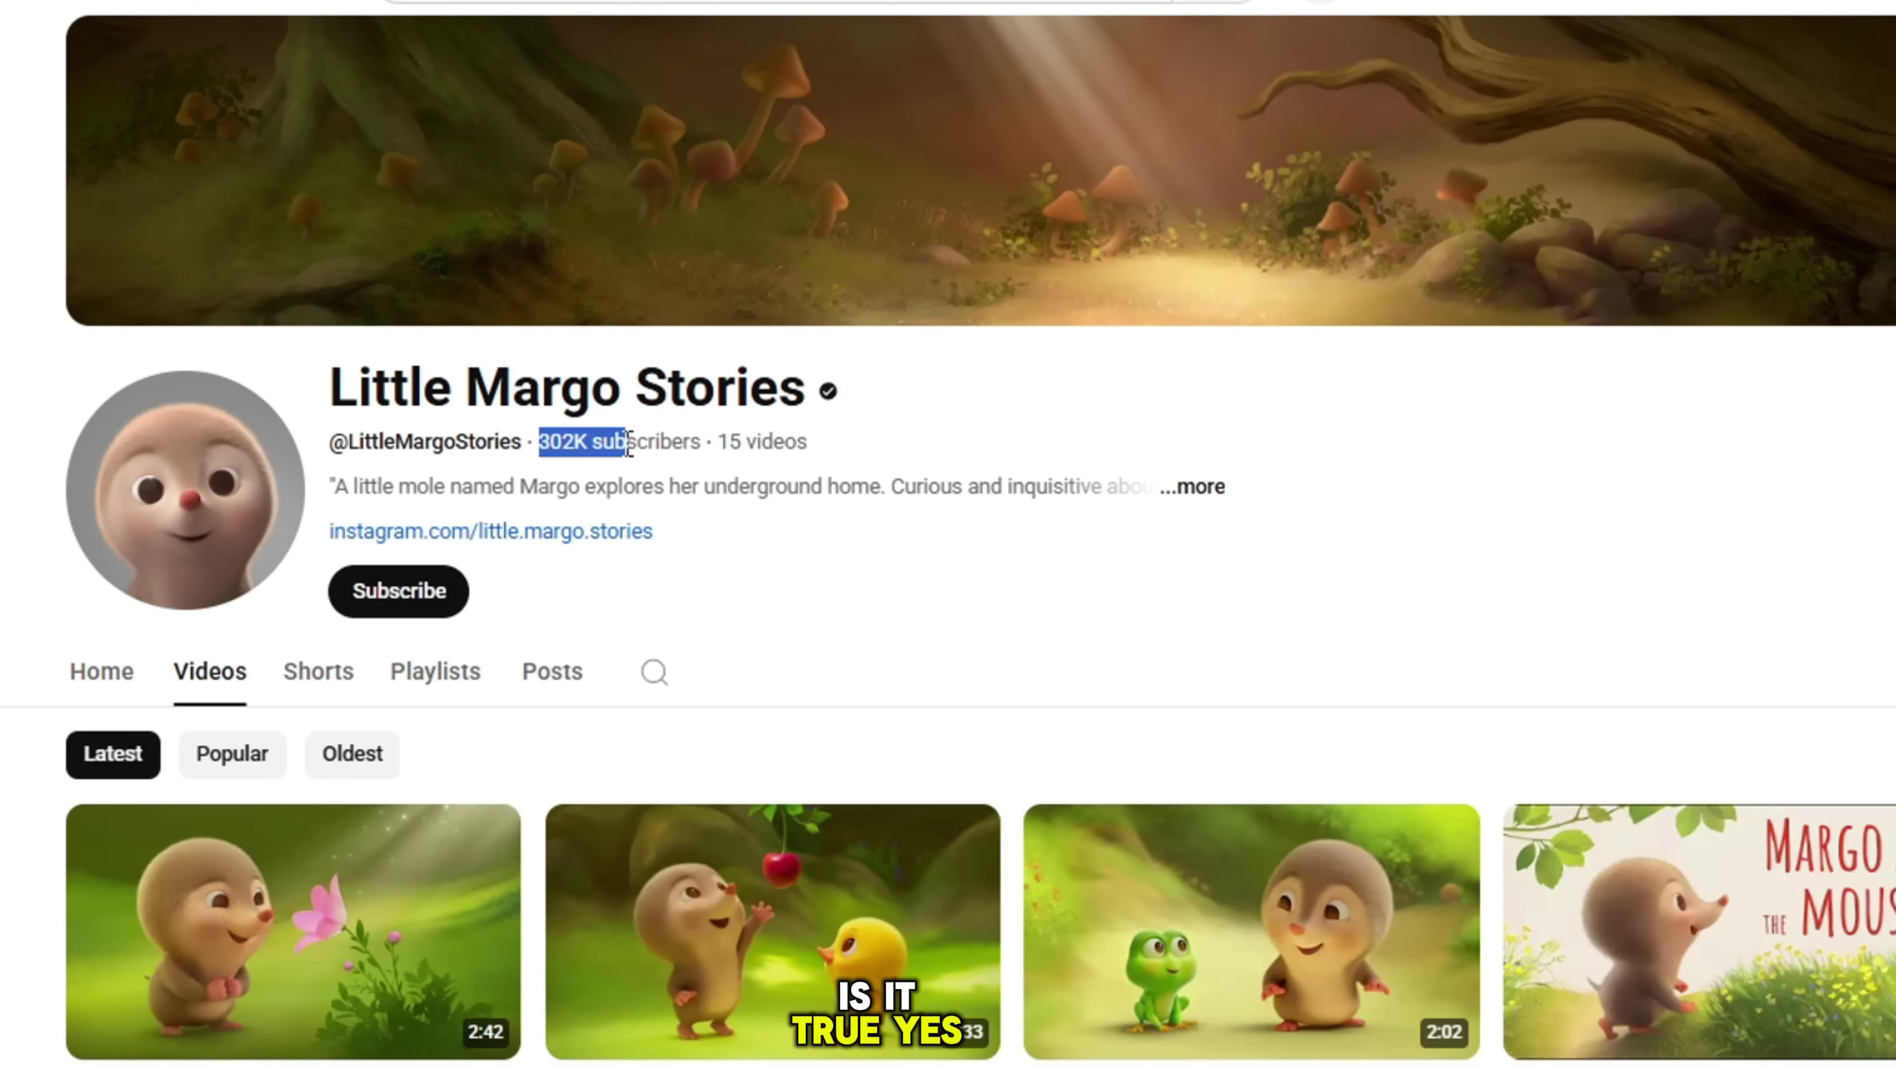
pyautogui.click(1739, 575)
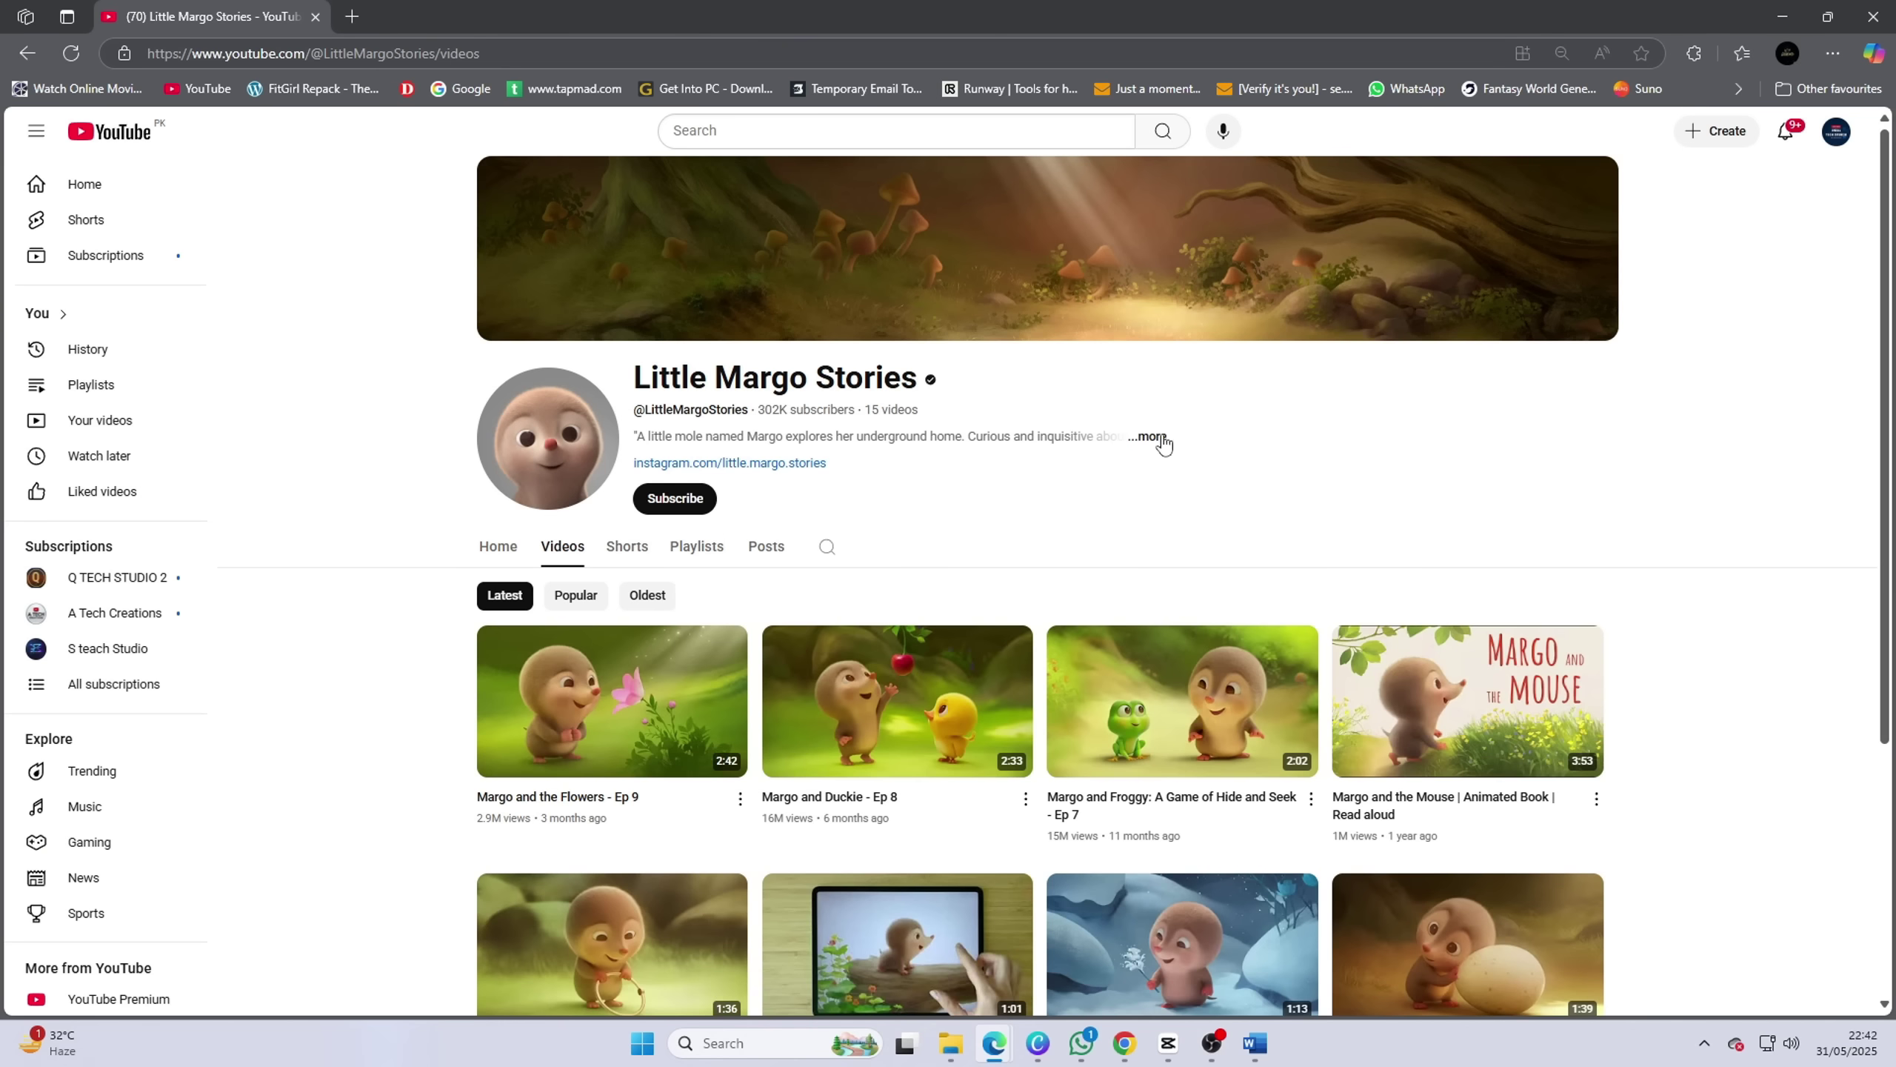
pyautogui.click(1206, 487)
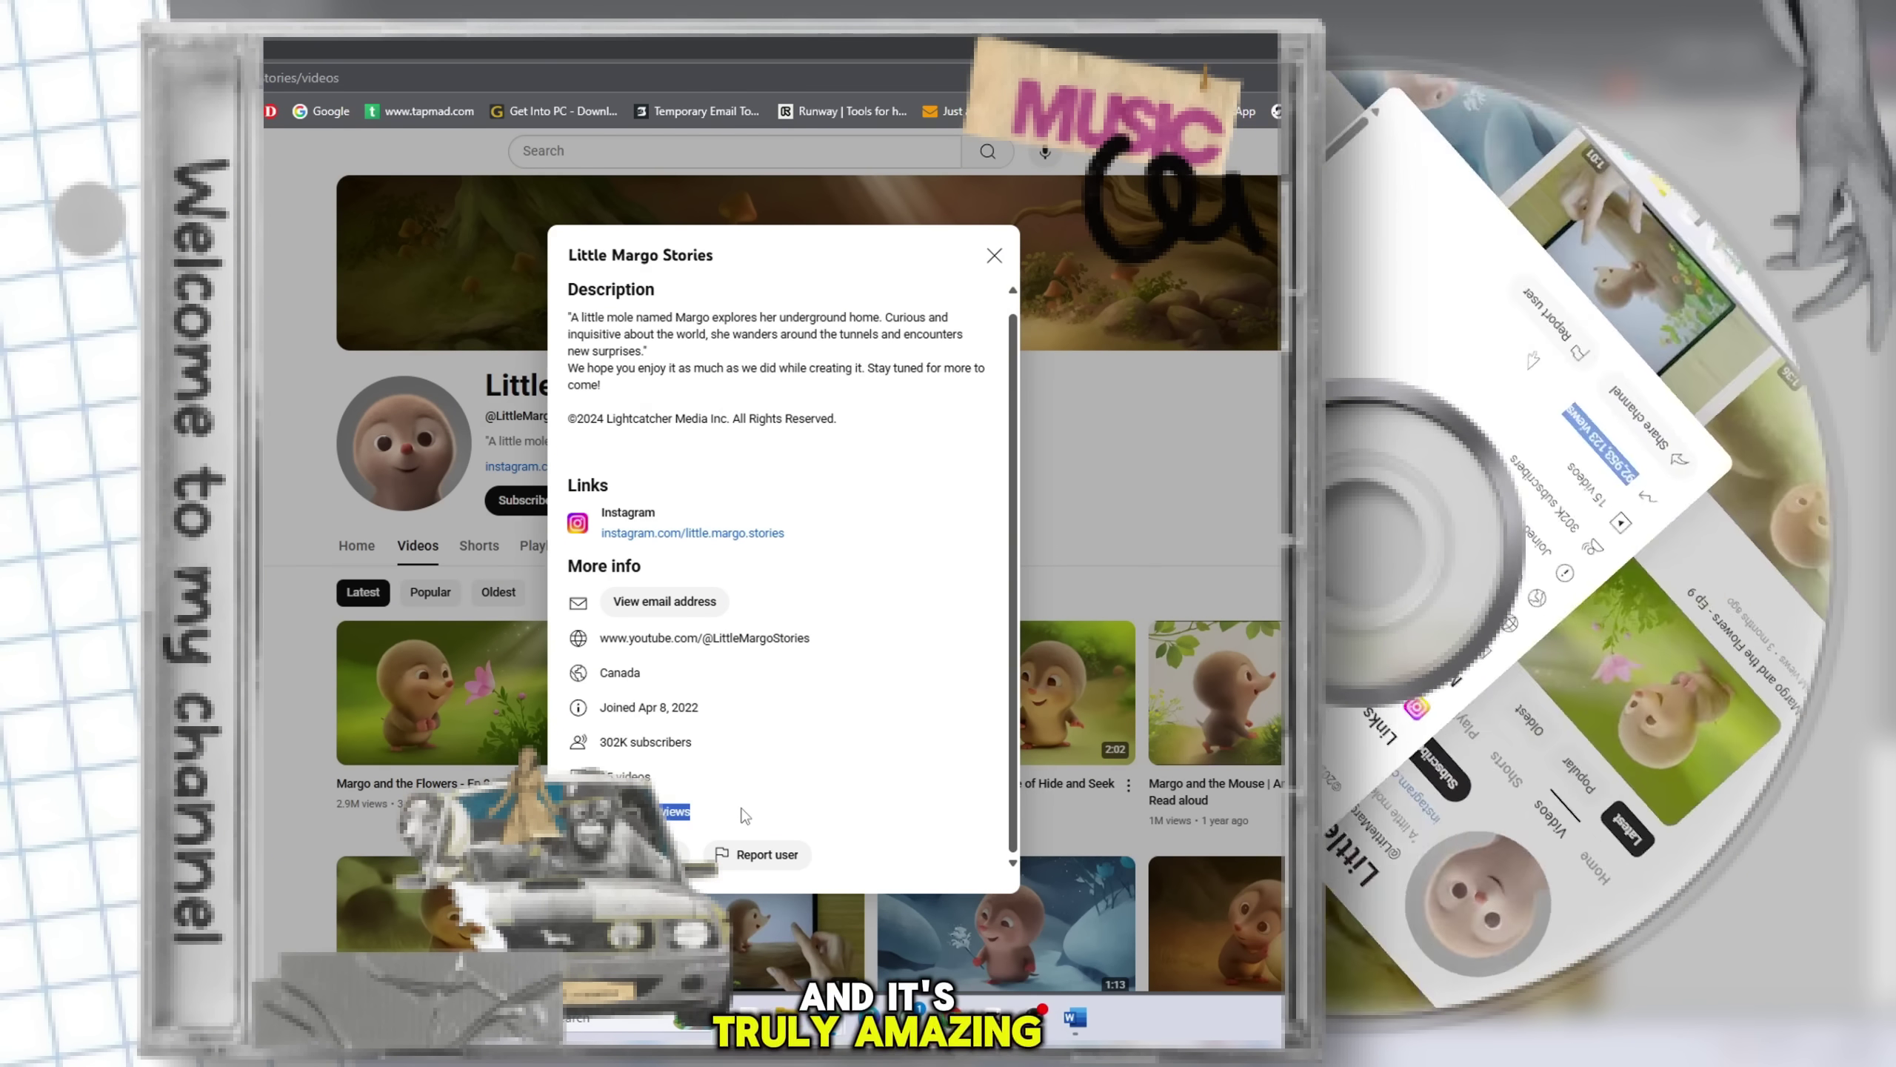
pyautogui.moveTo(599, 811); pyautogui.dragTo(690, 811)
pyautogui.click(993, 256)
pyautogui.scroll(-5, 1446, 693)
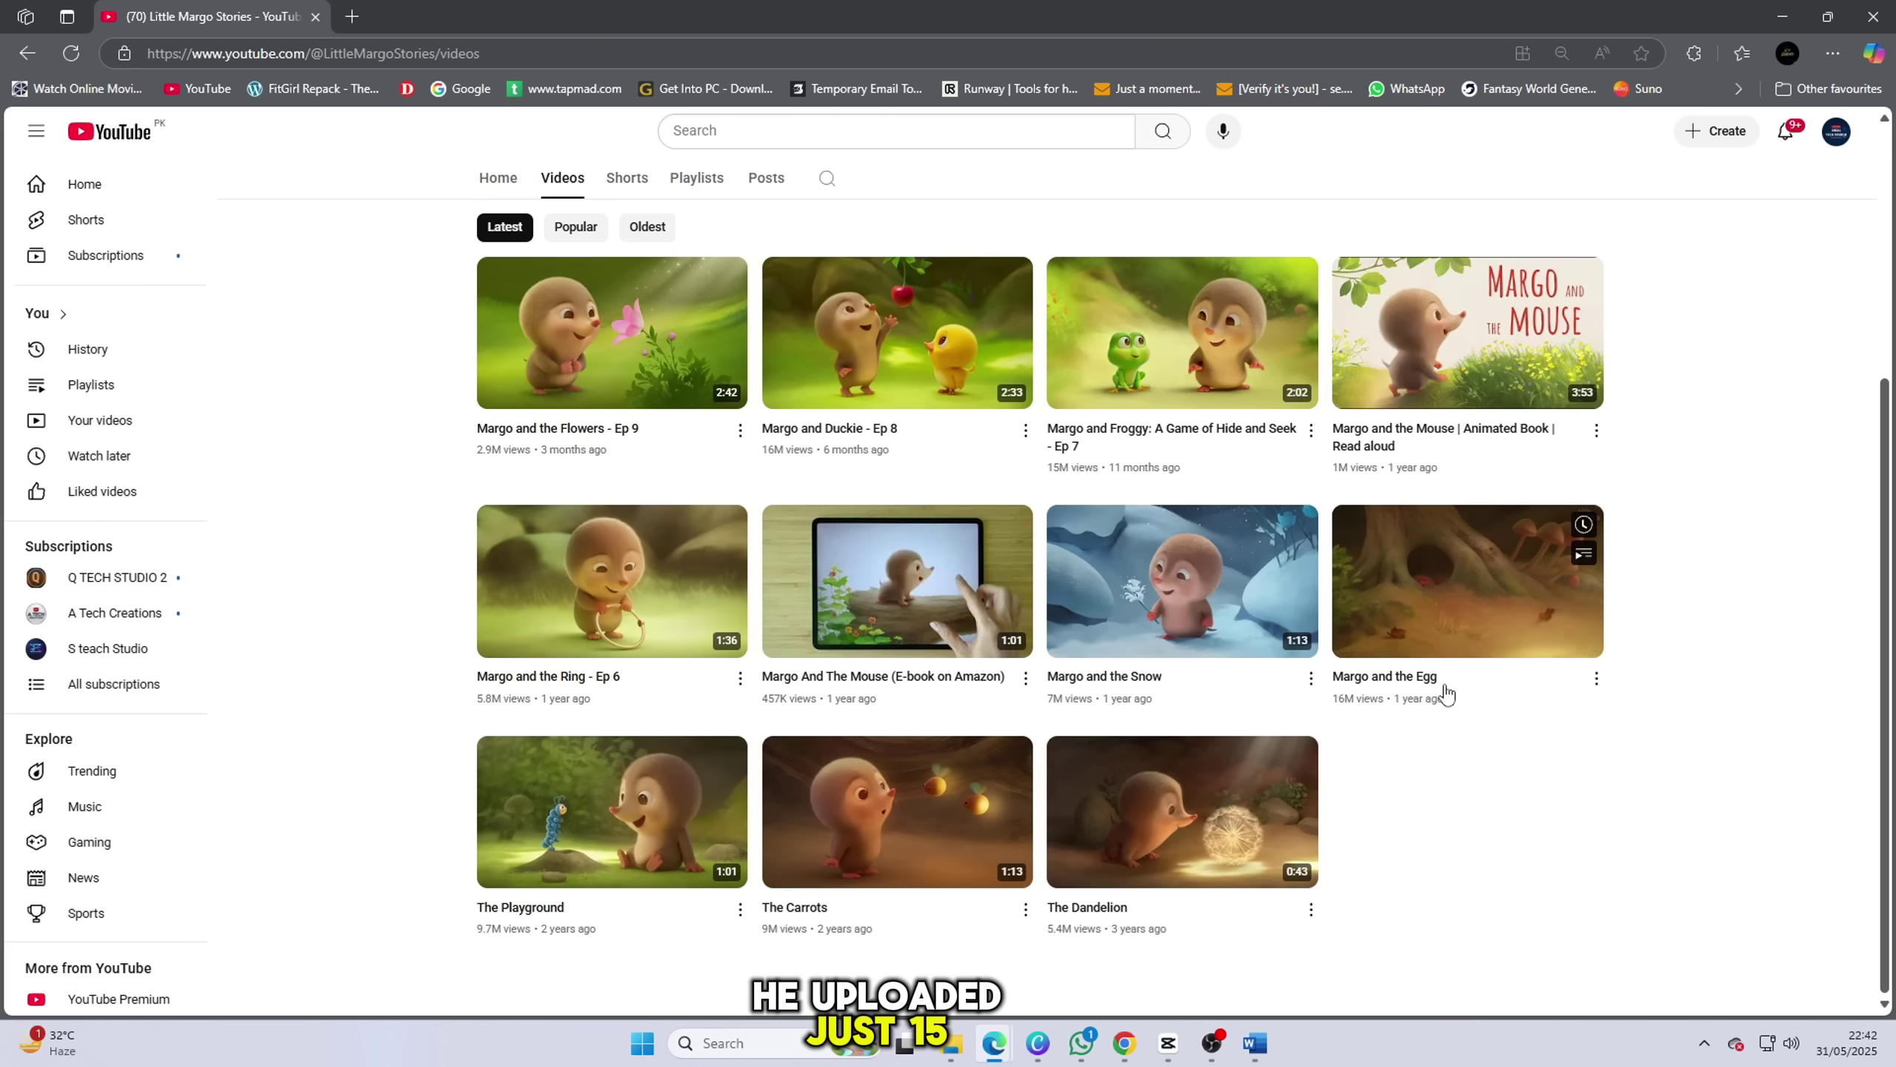
pyautogui.scroll(1, 1456, 684)
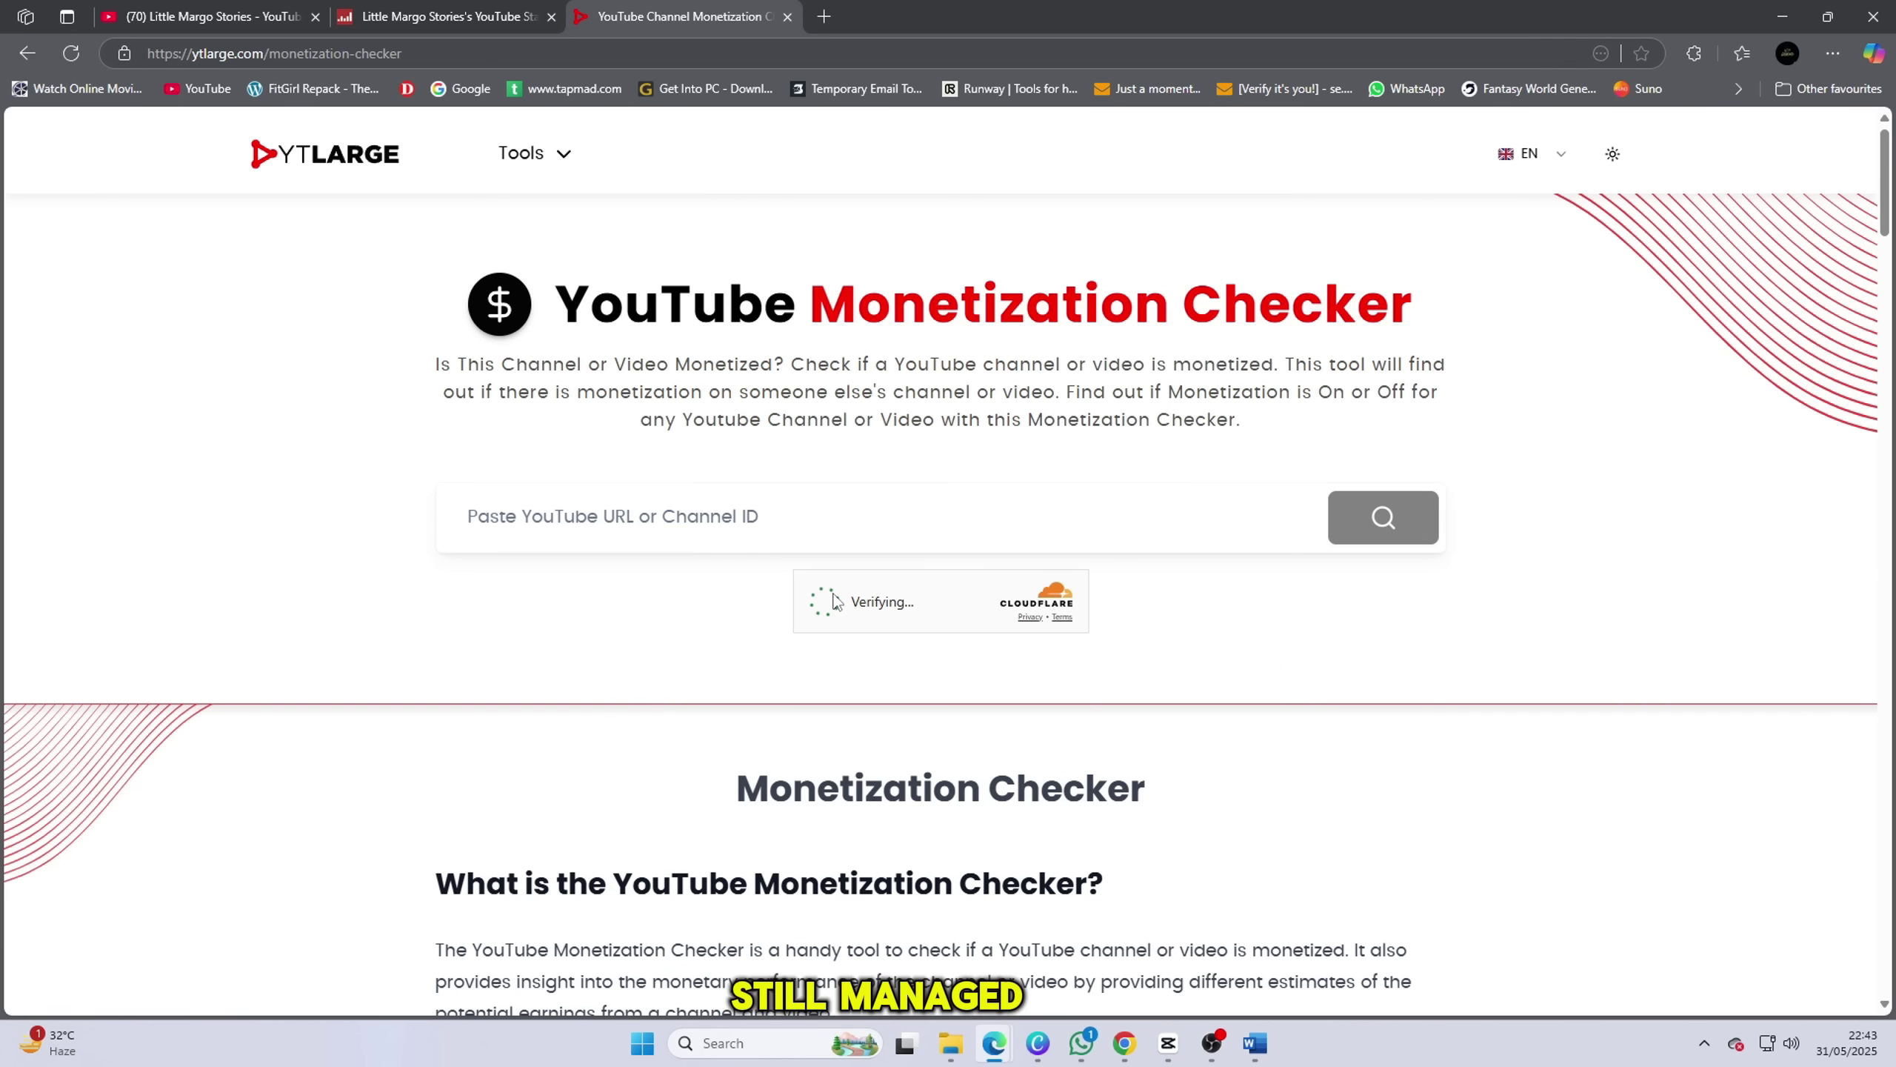
# Step: Paste the channel URL into YTLarge's Monetization Checker, run it and scroll to Channel Info
pyautogui.rightClick(770, 530)
pyautogui.click(872, 714)
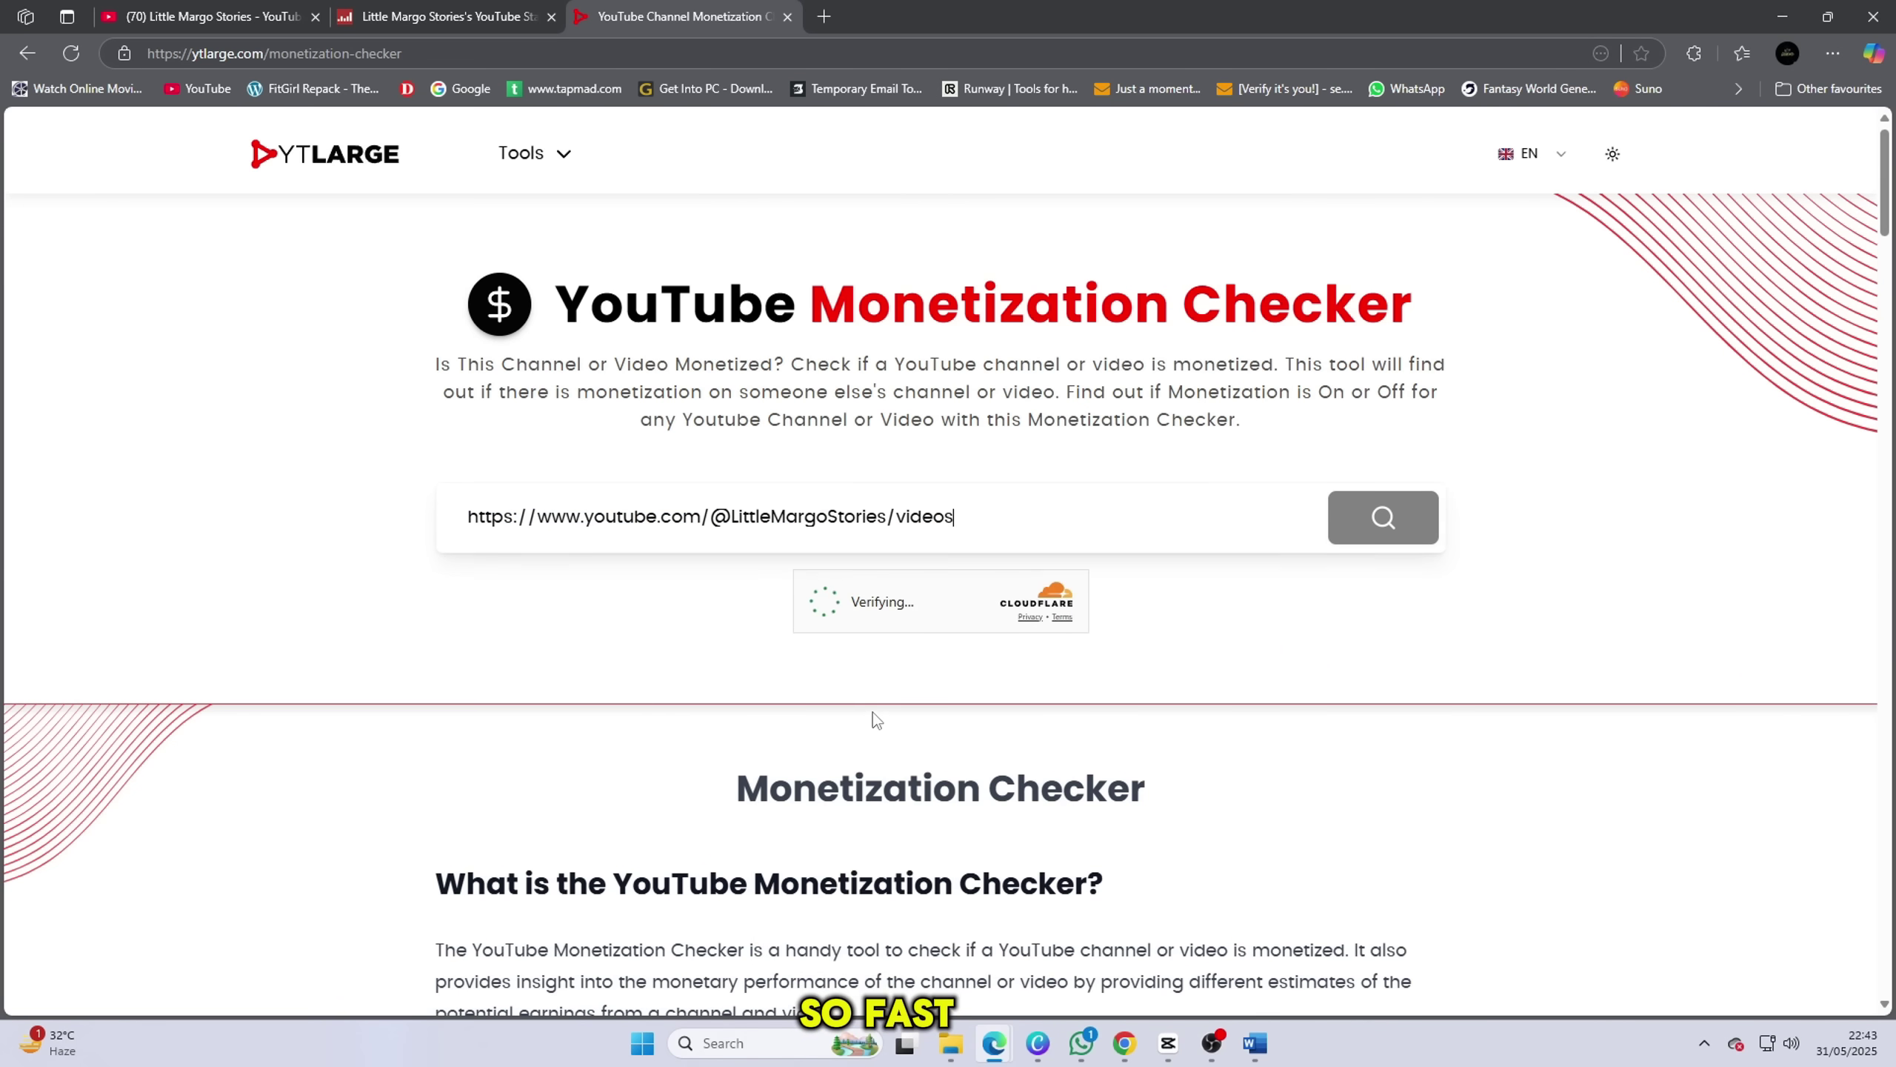
pyautogui.click(1350, 542)
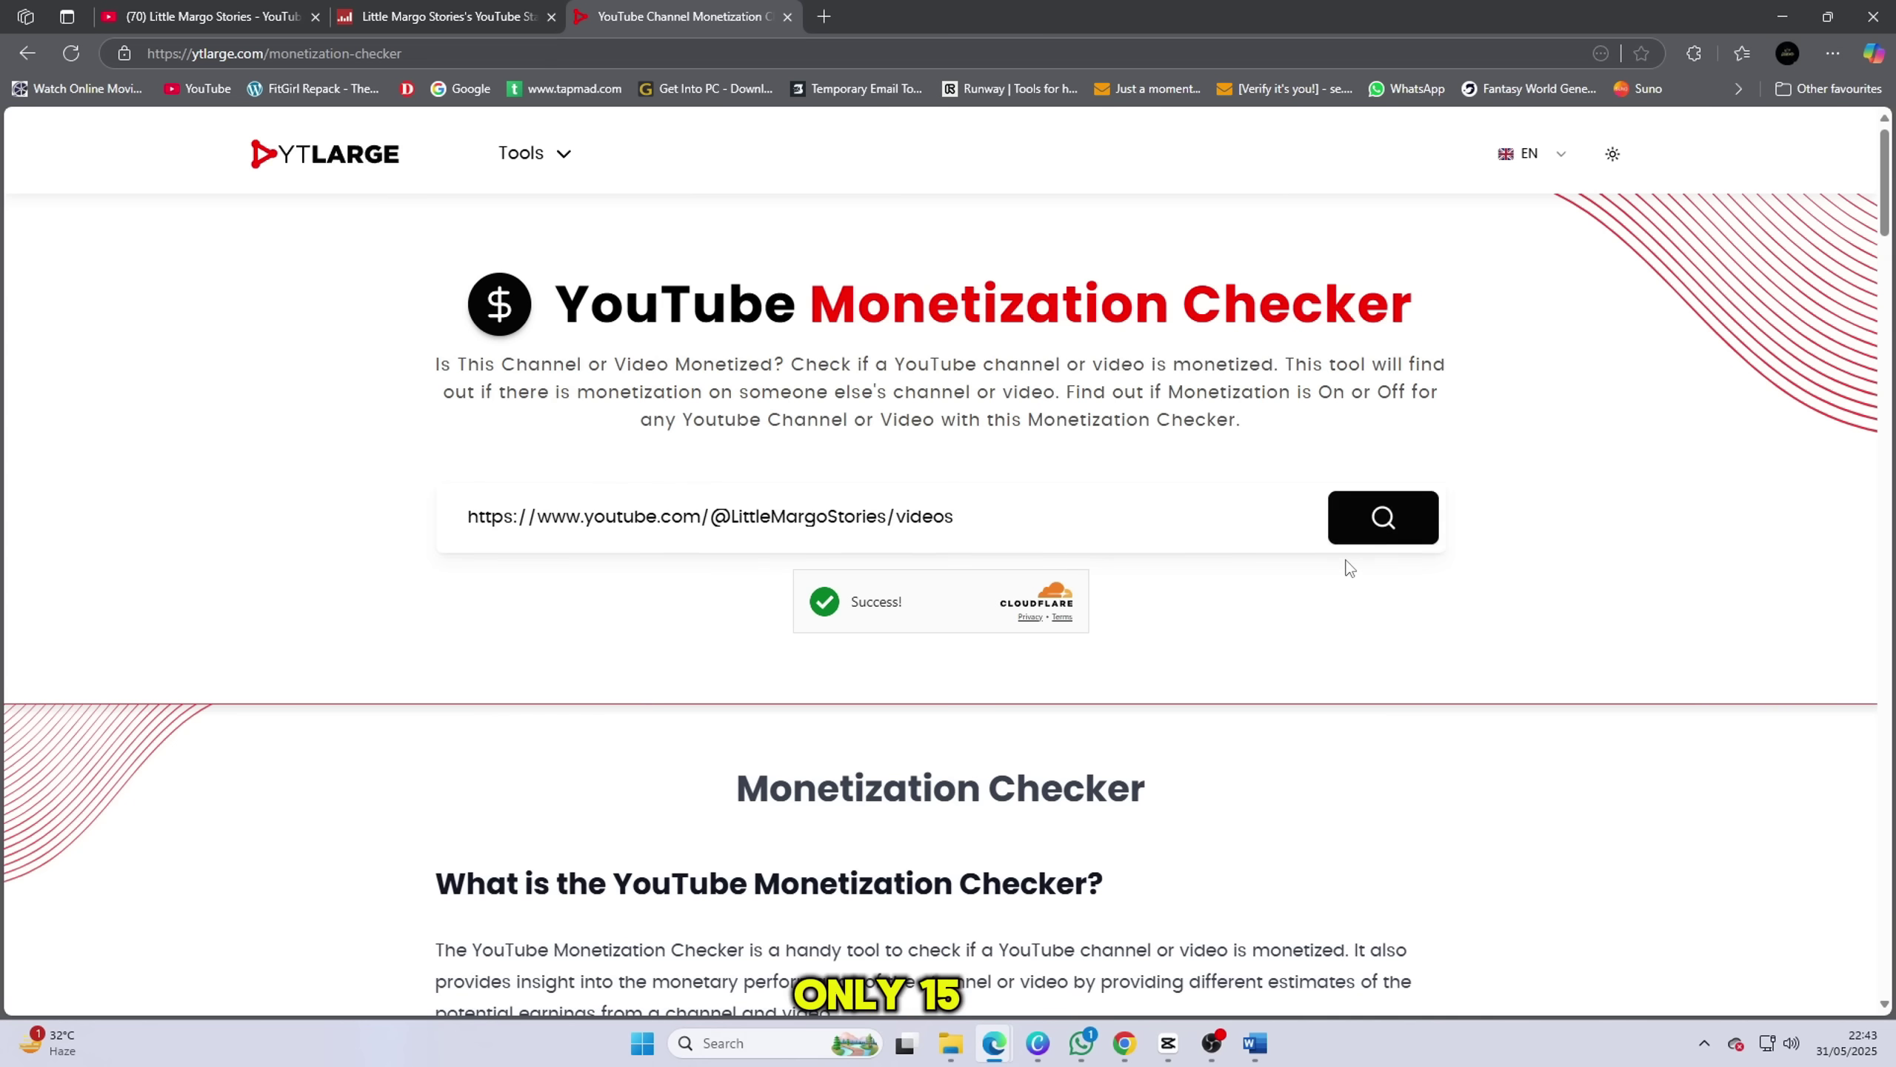
pyautogui.scroll(-4, 1350, 567)
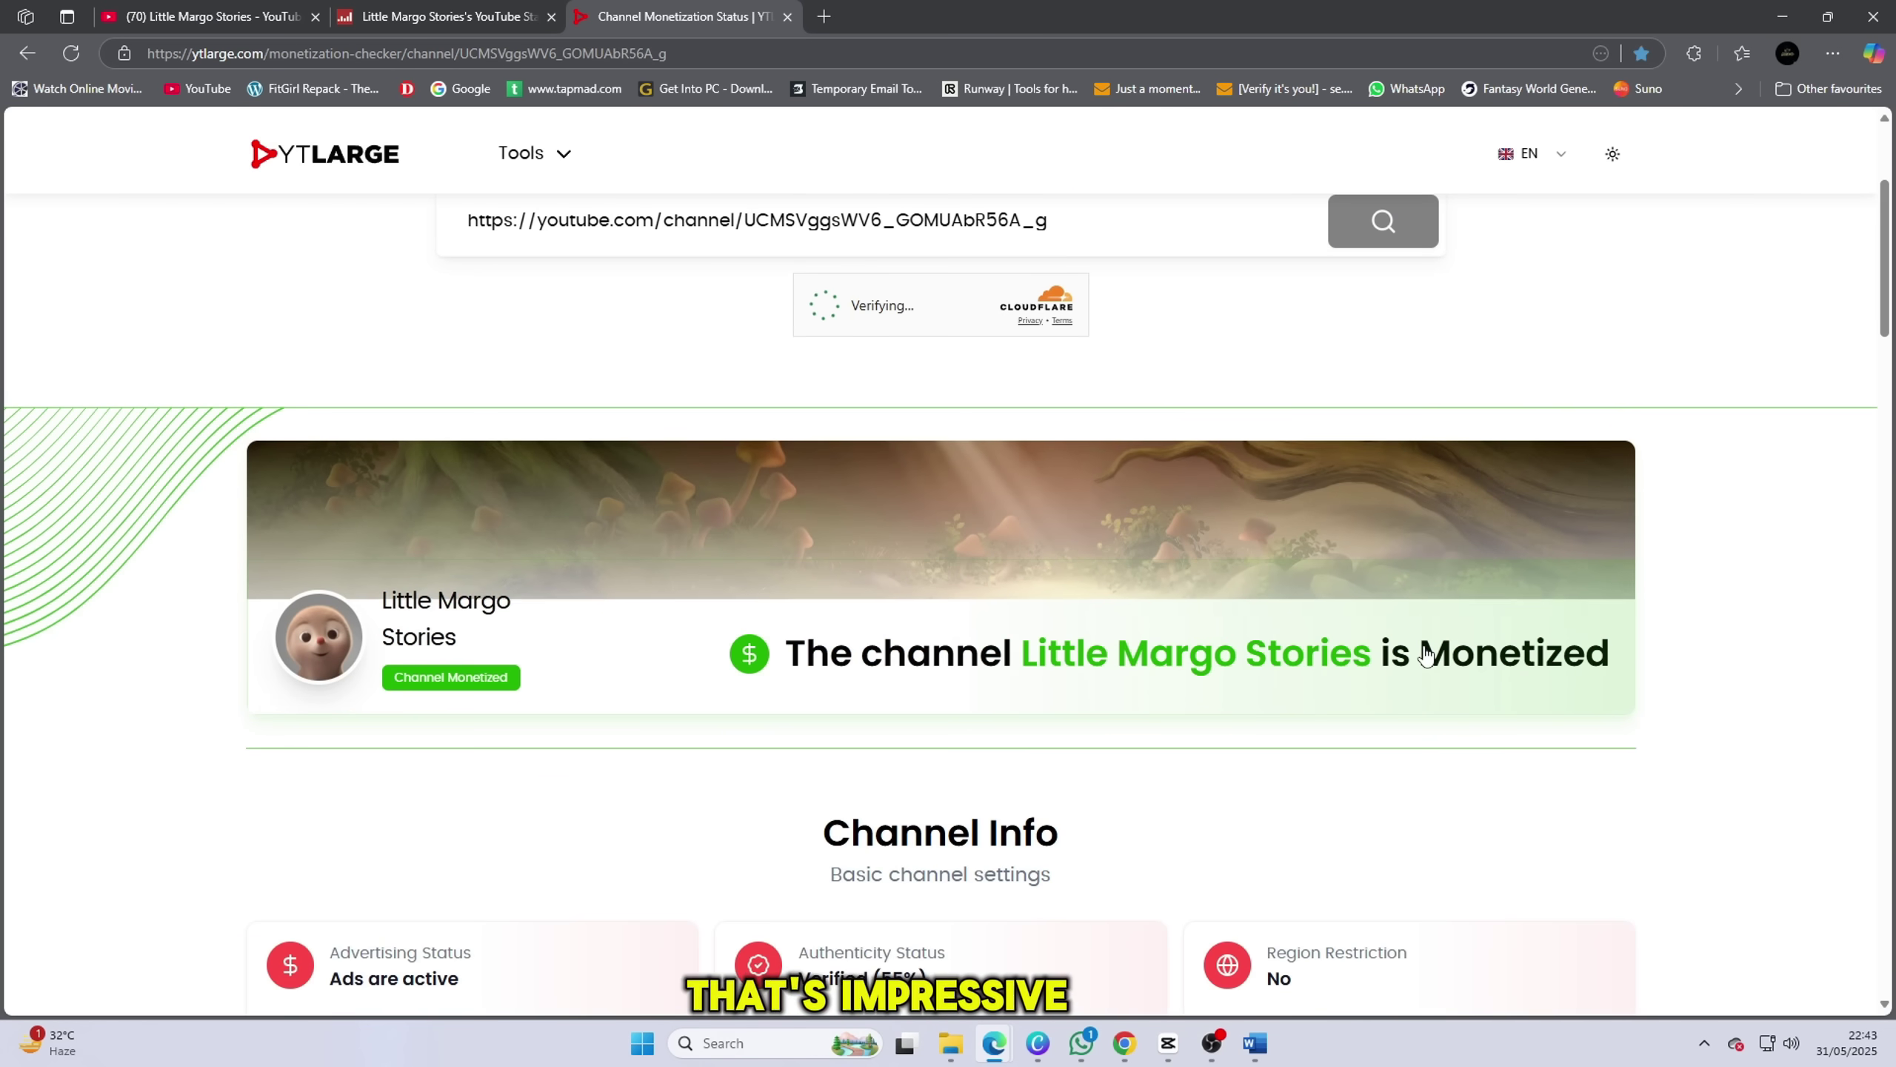
pyautogui.scroll(-3, 588, 713)
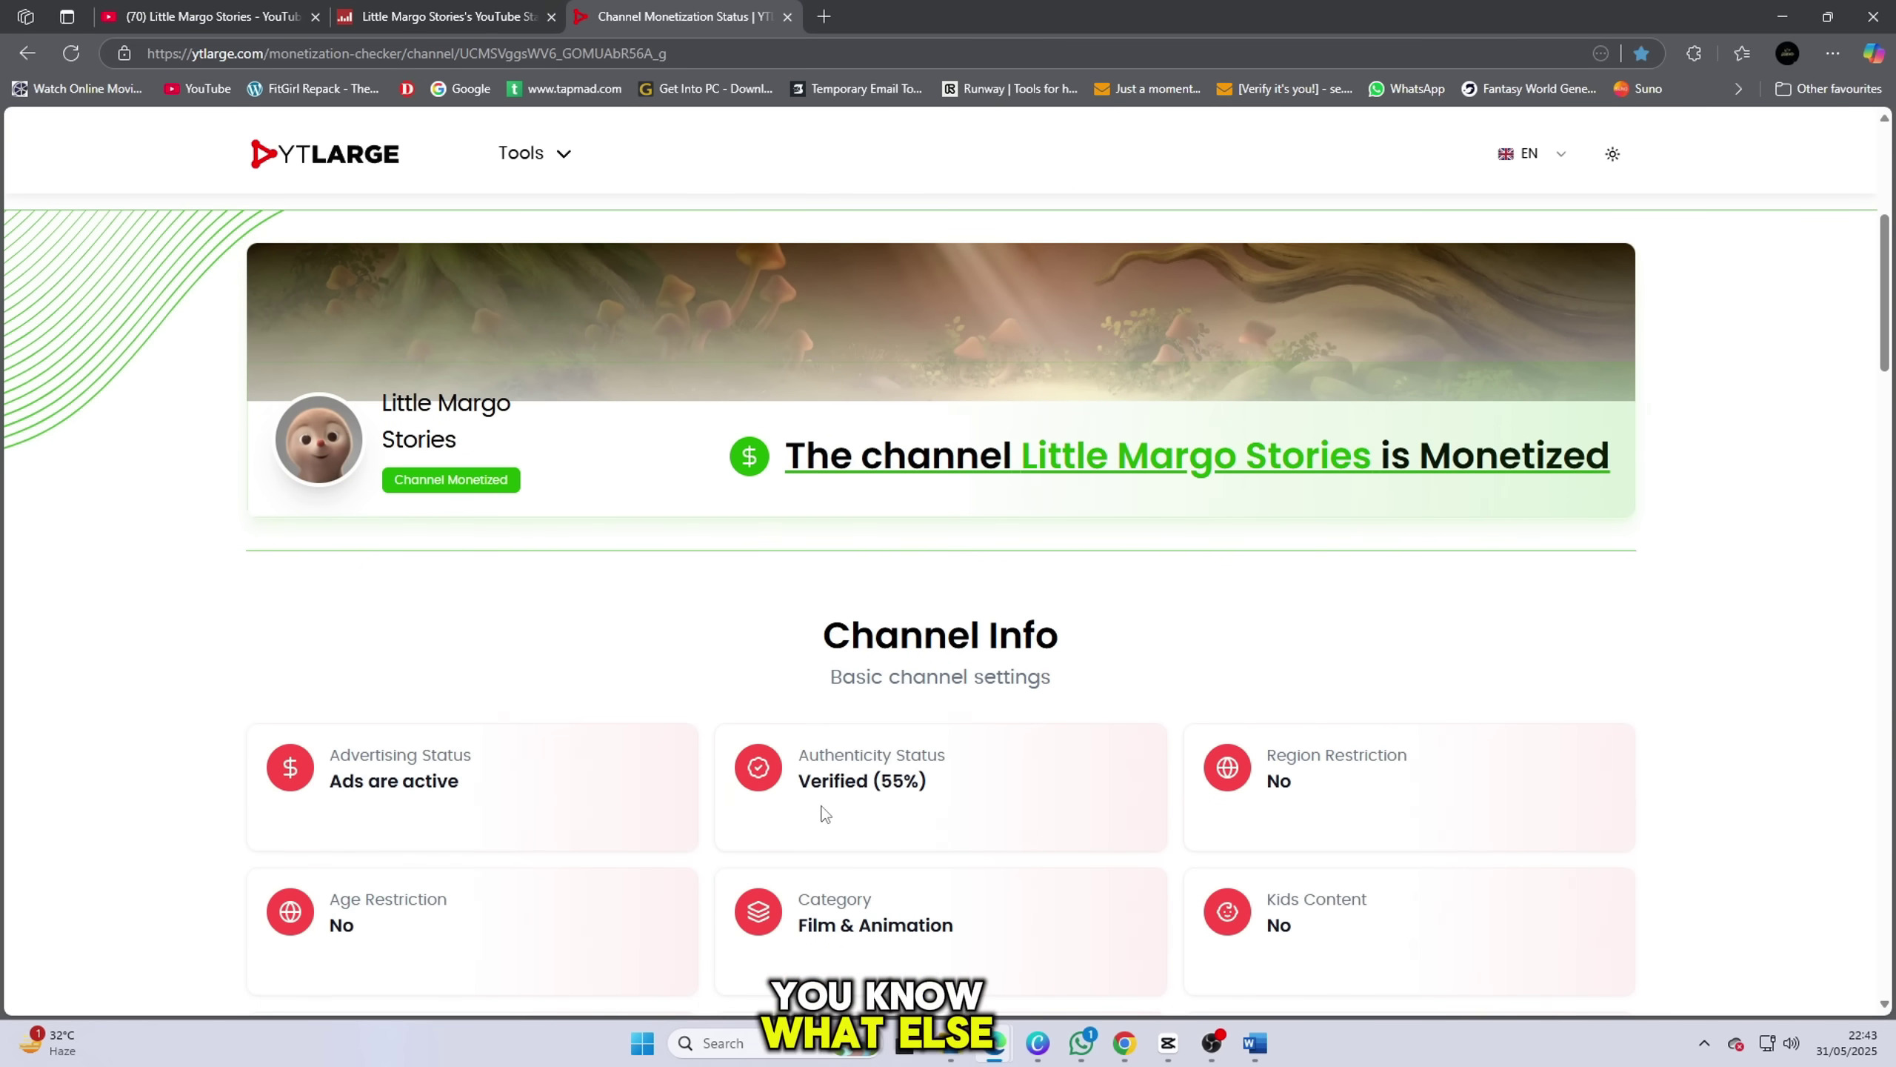
pyautogui.scroll(-1, 825, 814)
pyautogui.scroll(1, 814, 806)
pyautogui.scroll(-1, 803, 800)
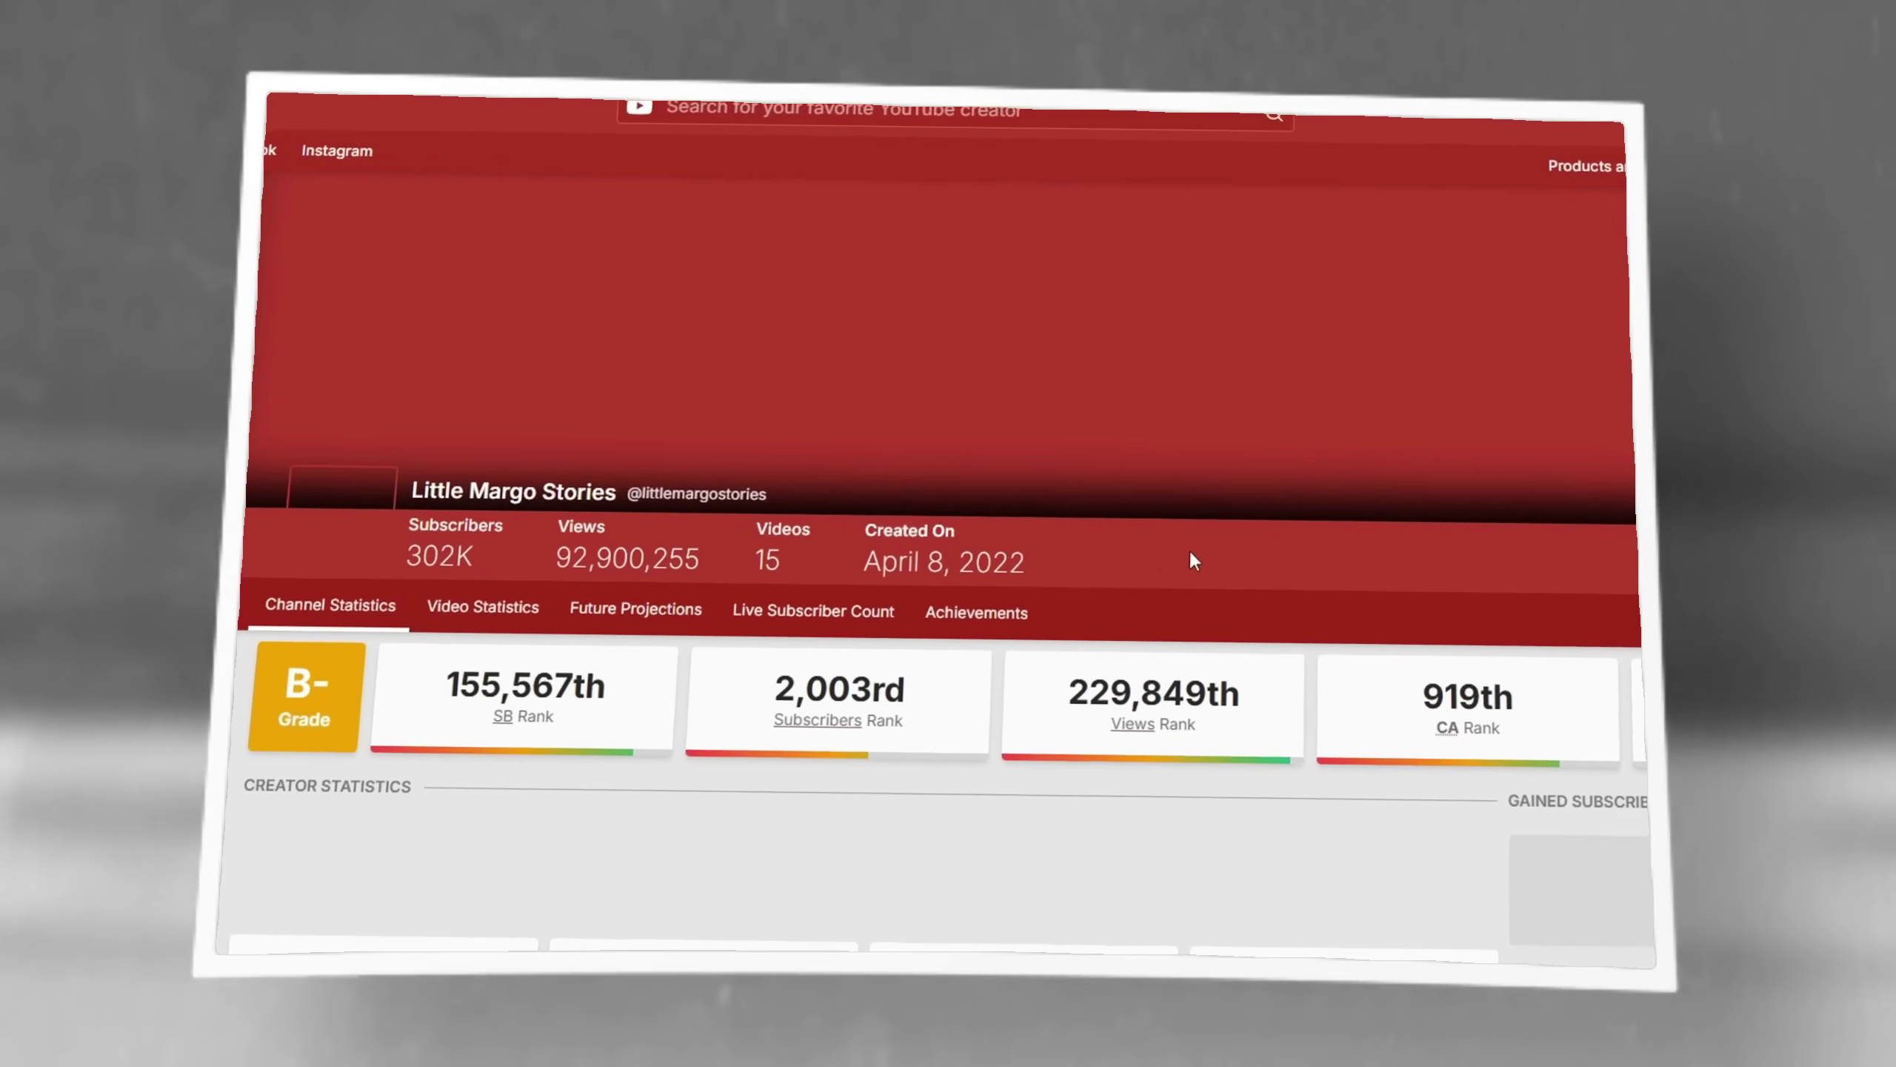
# Step: Scroll Social Blade to Daily Channel Metrics and highlight the rows through 2025-05-31
pyautogui.scroll(-5, 1189, 549)
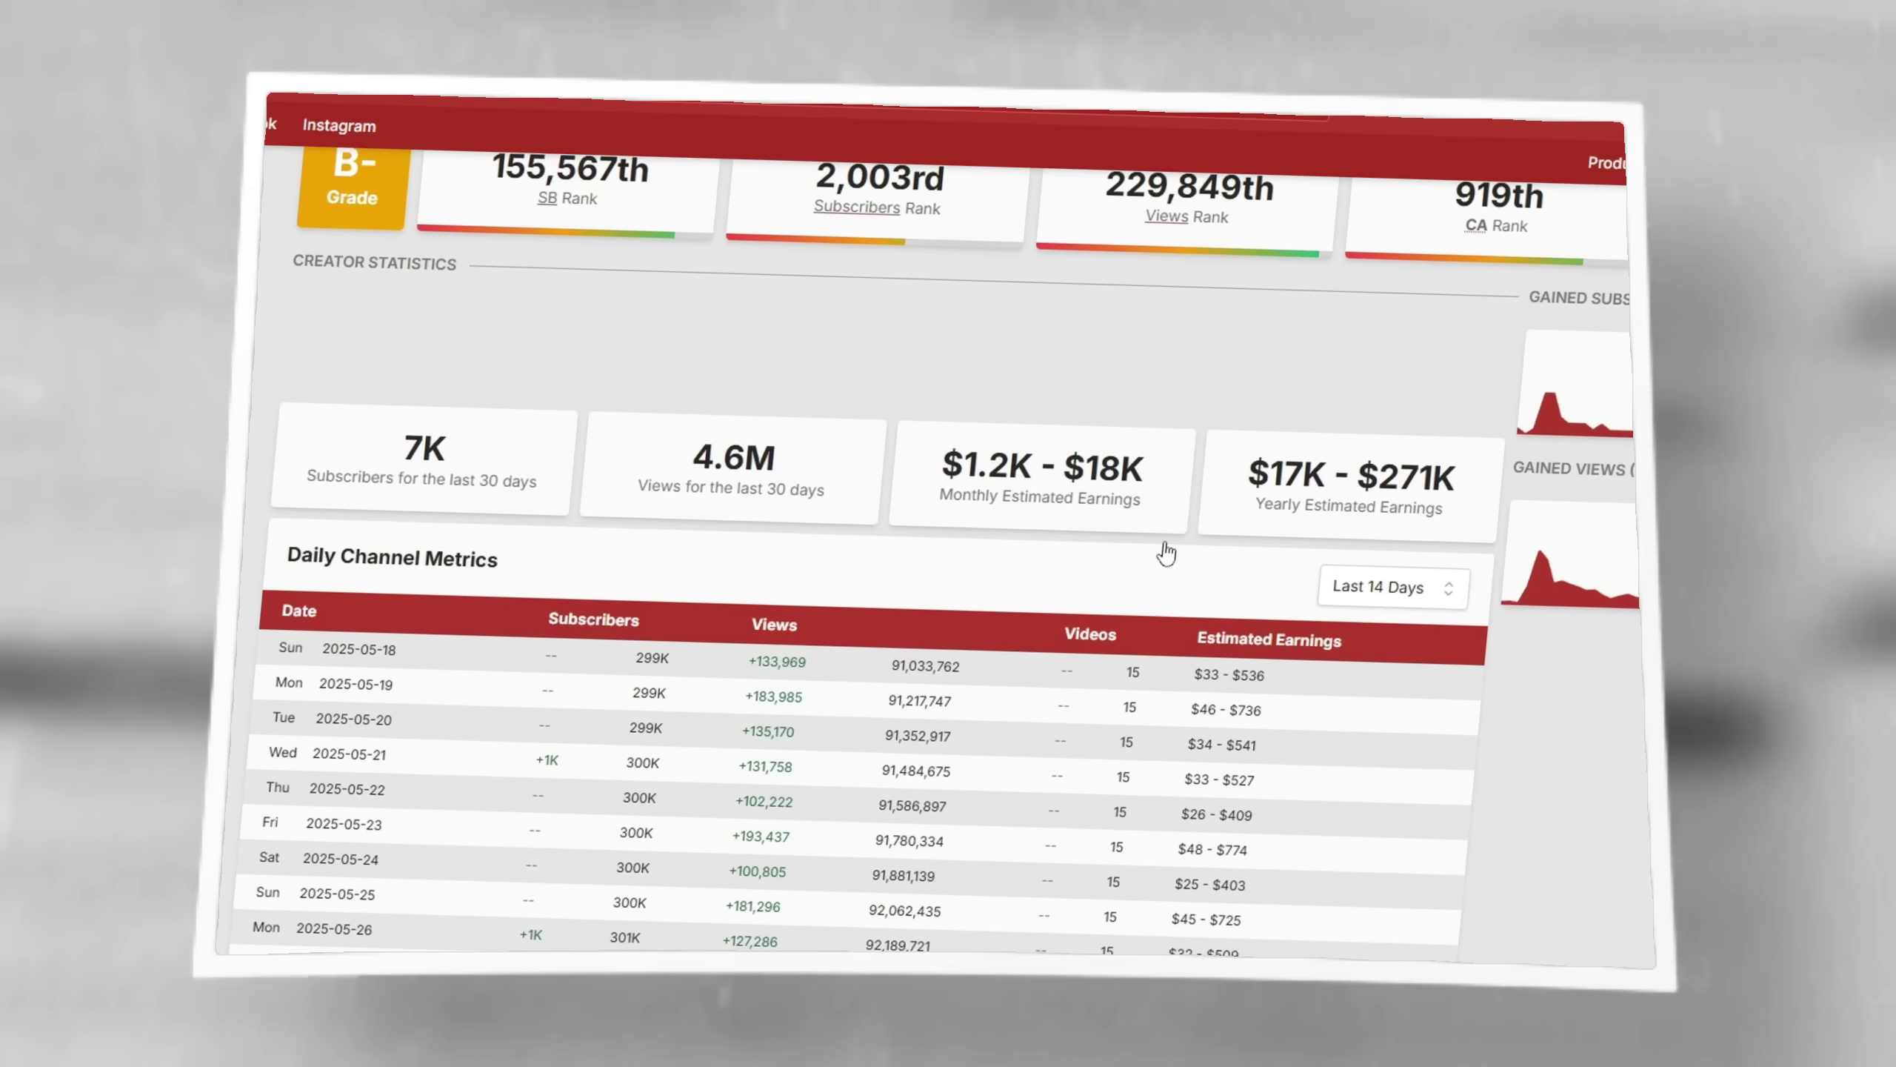
pyautogui.scroll(-1, 1166, 553)
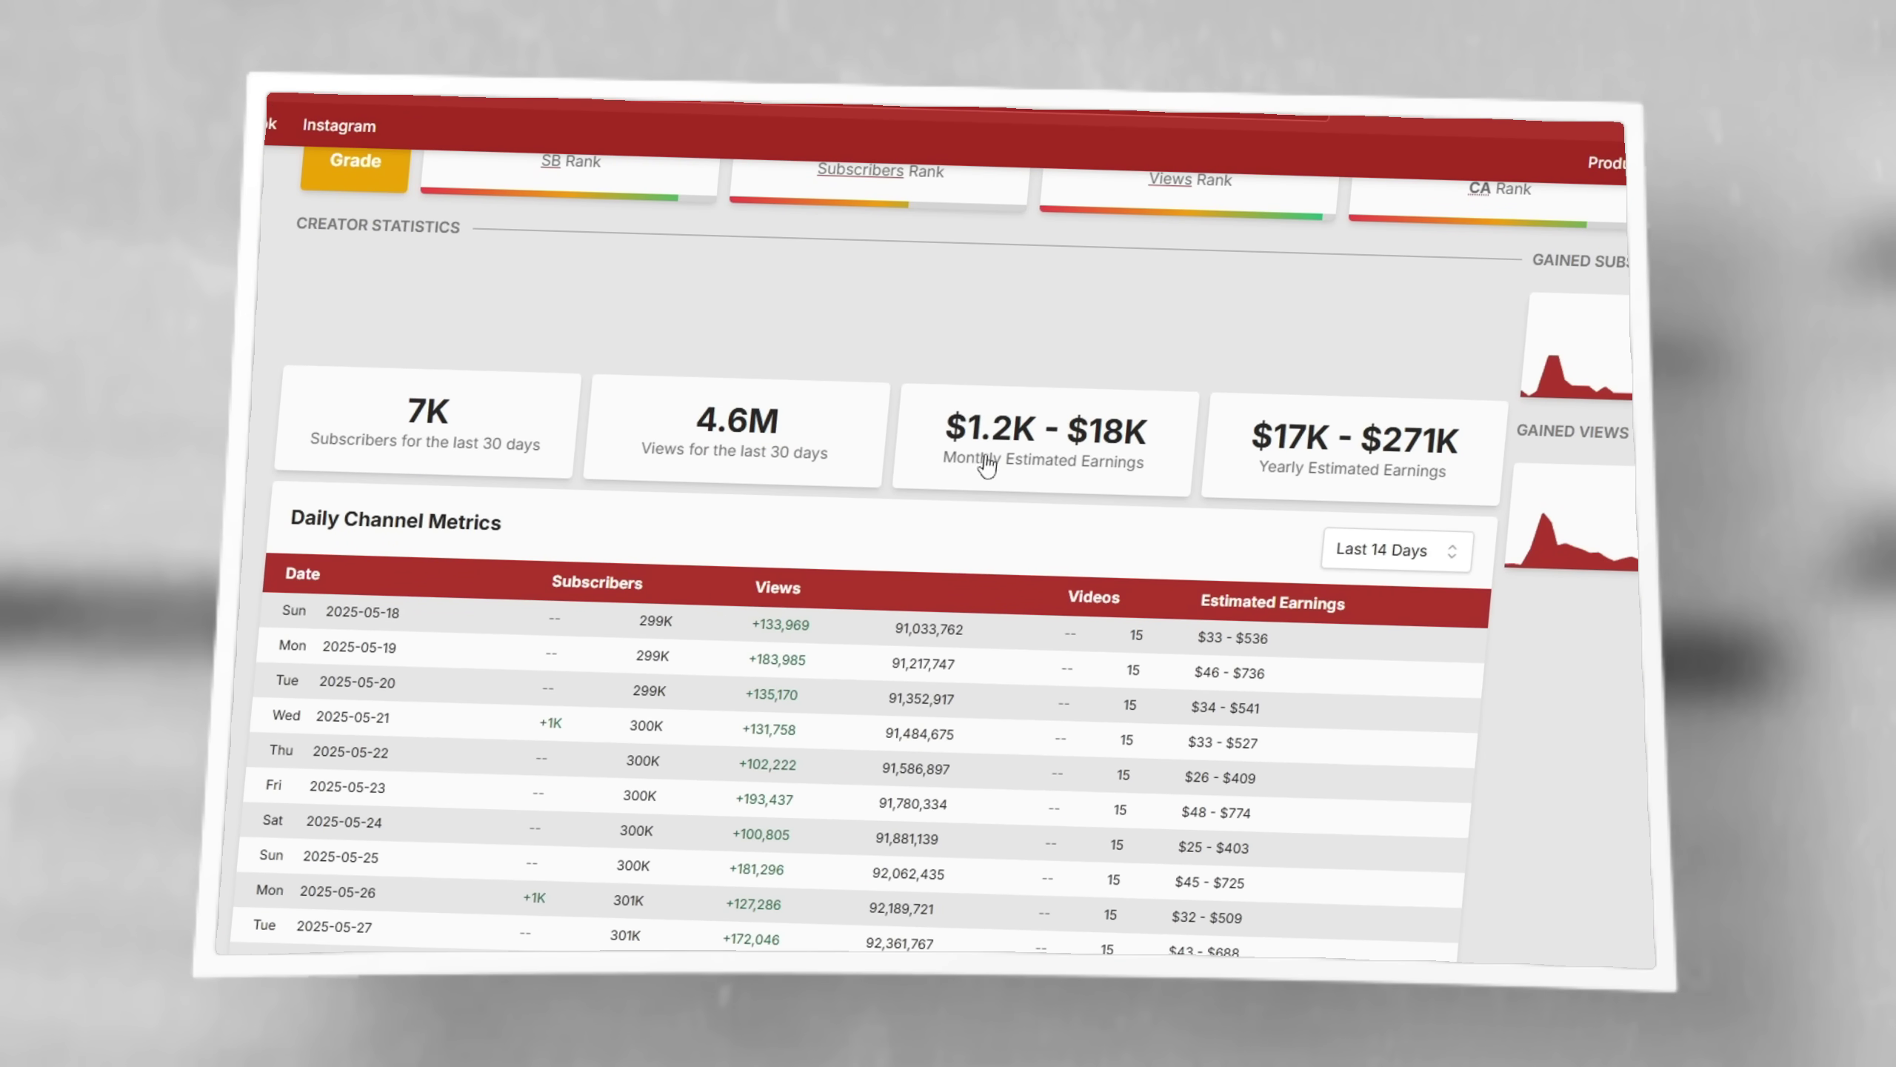
pyautogui.scroll(-5, 1180, 475)
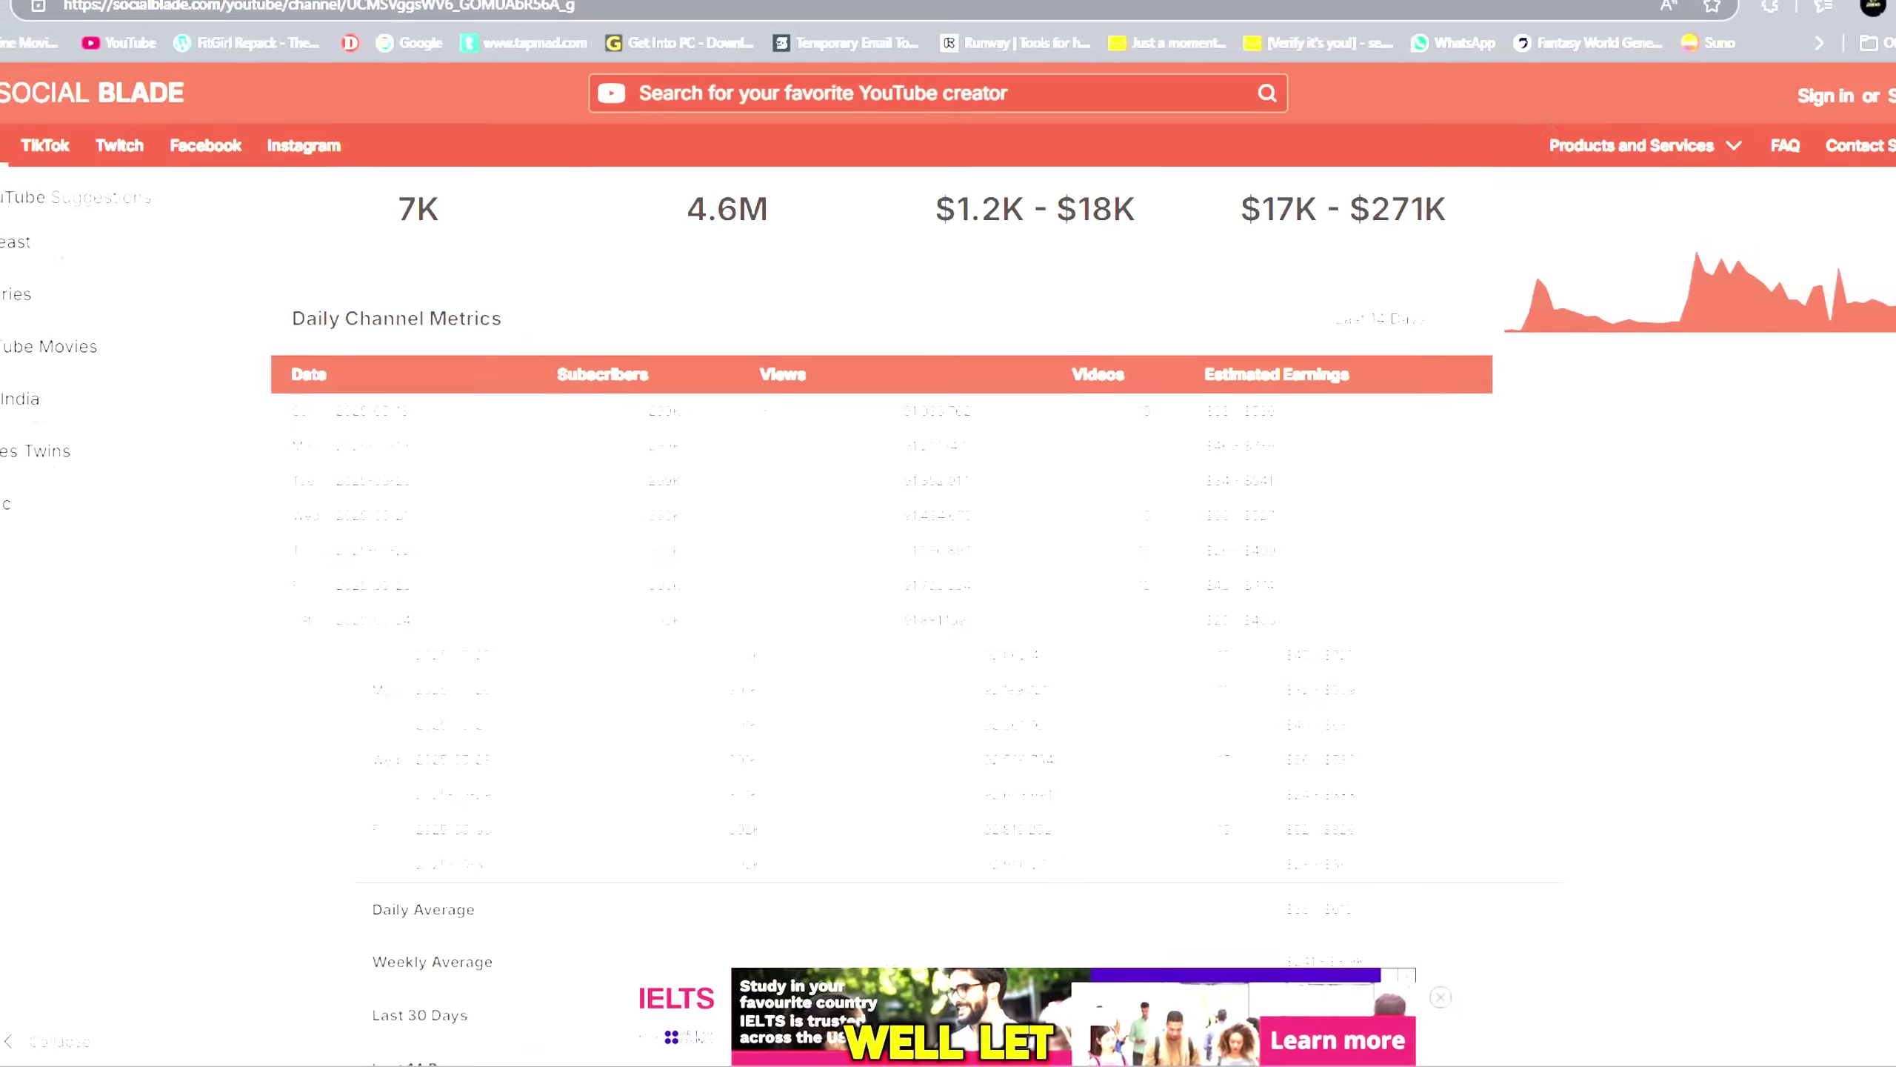
pyautogui.moveTo(1196, 411); pyautogui.dragTo(1388, 870)
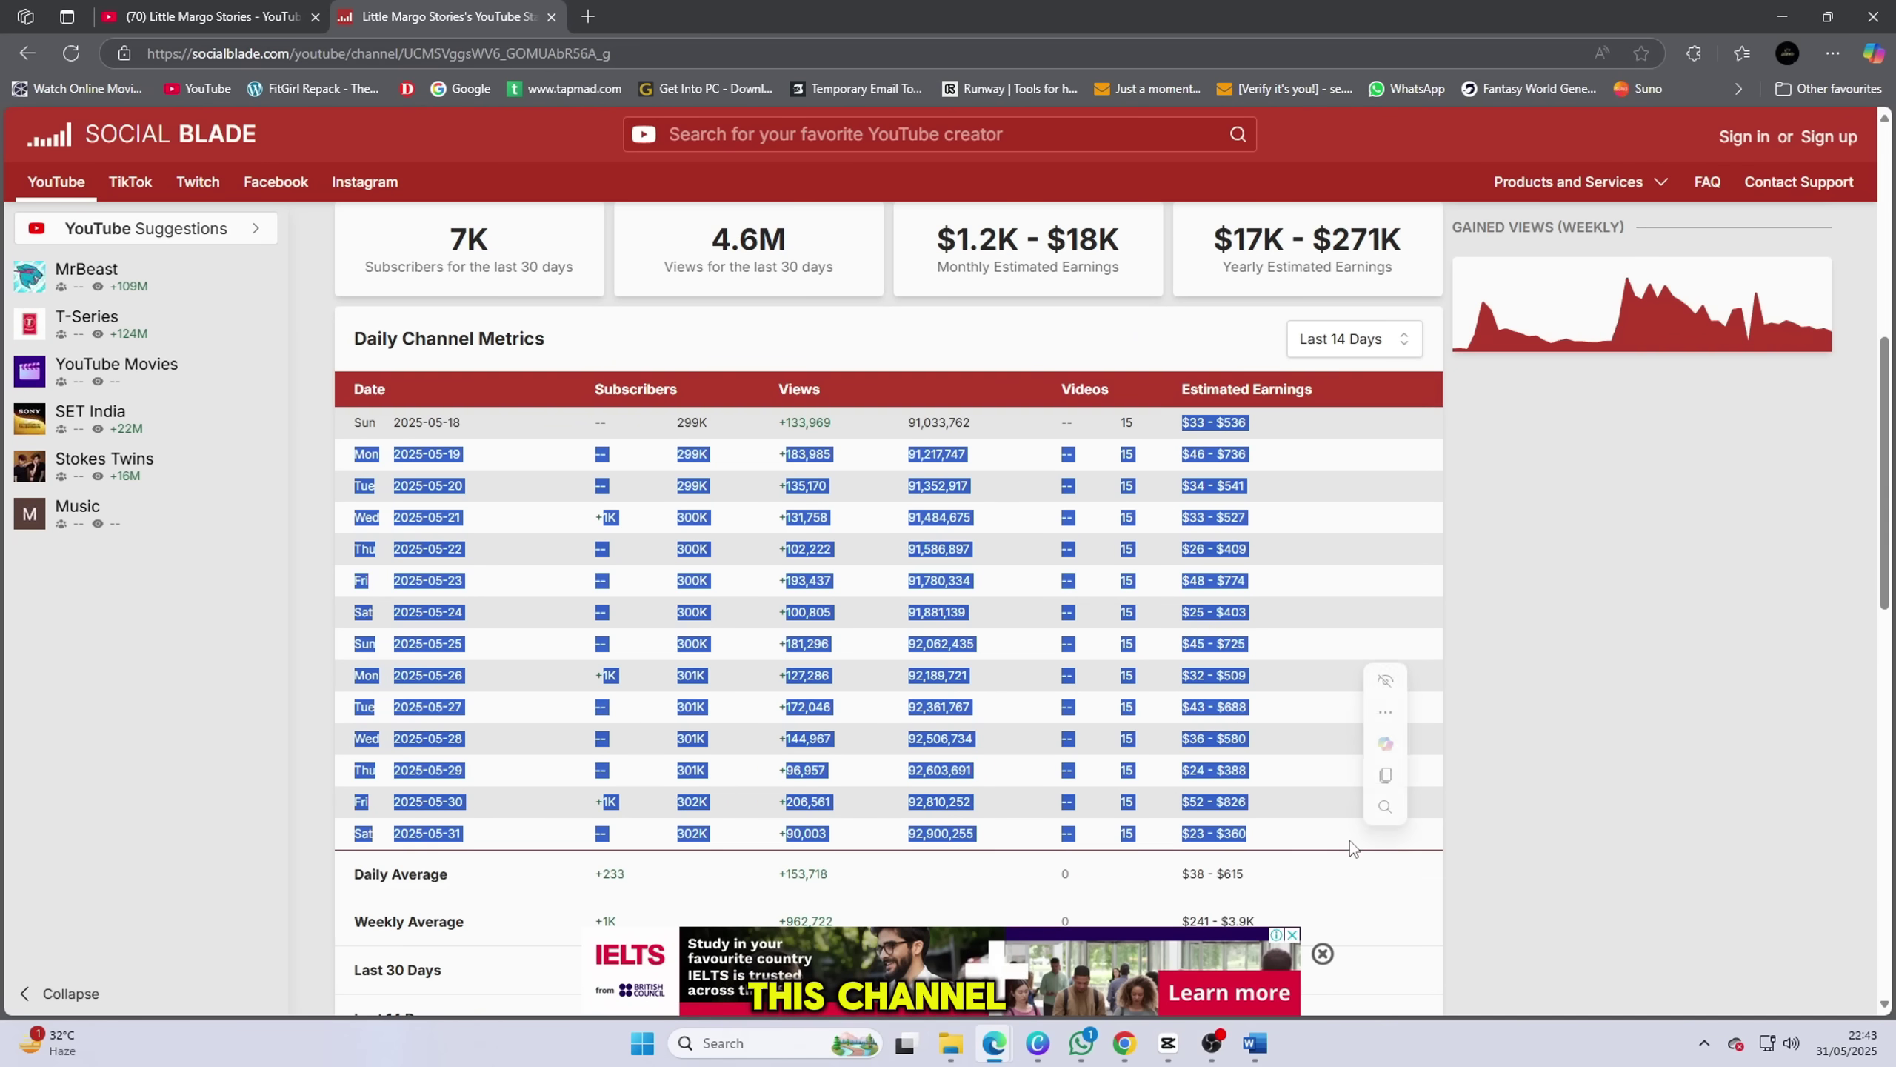
pyautogui.click(1337, 620)
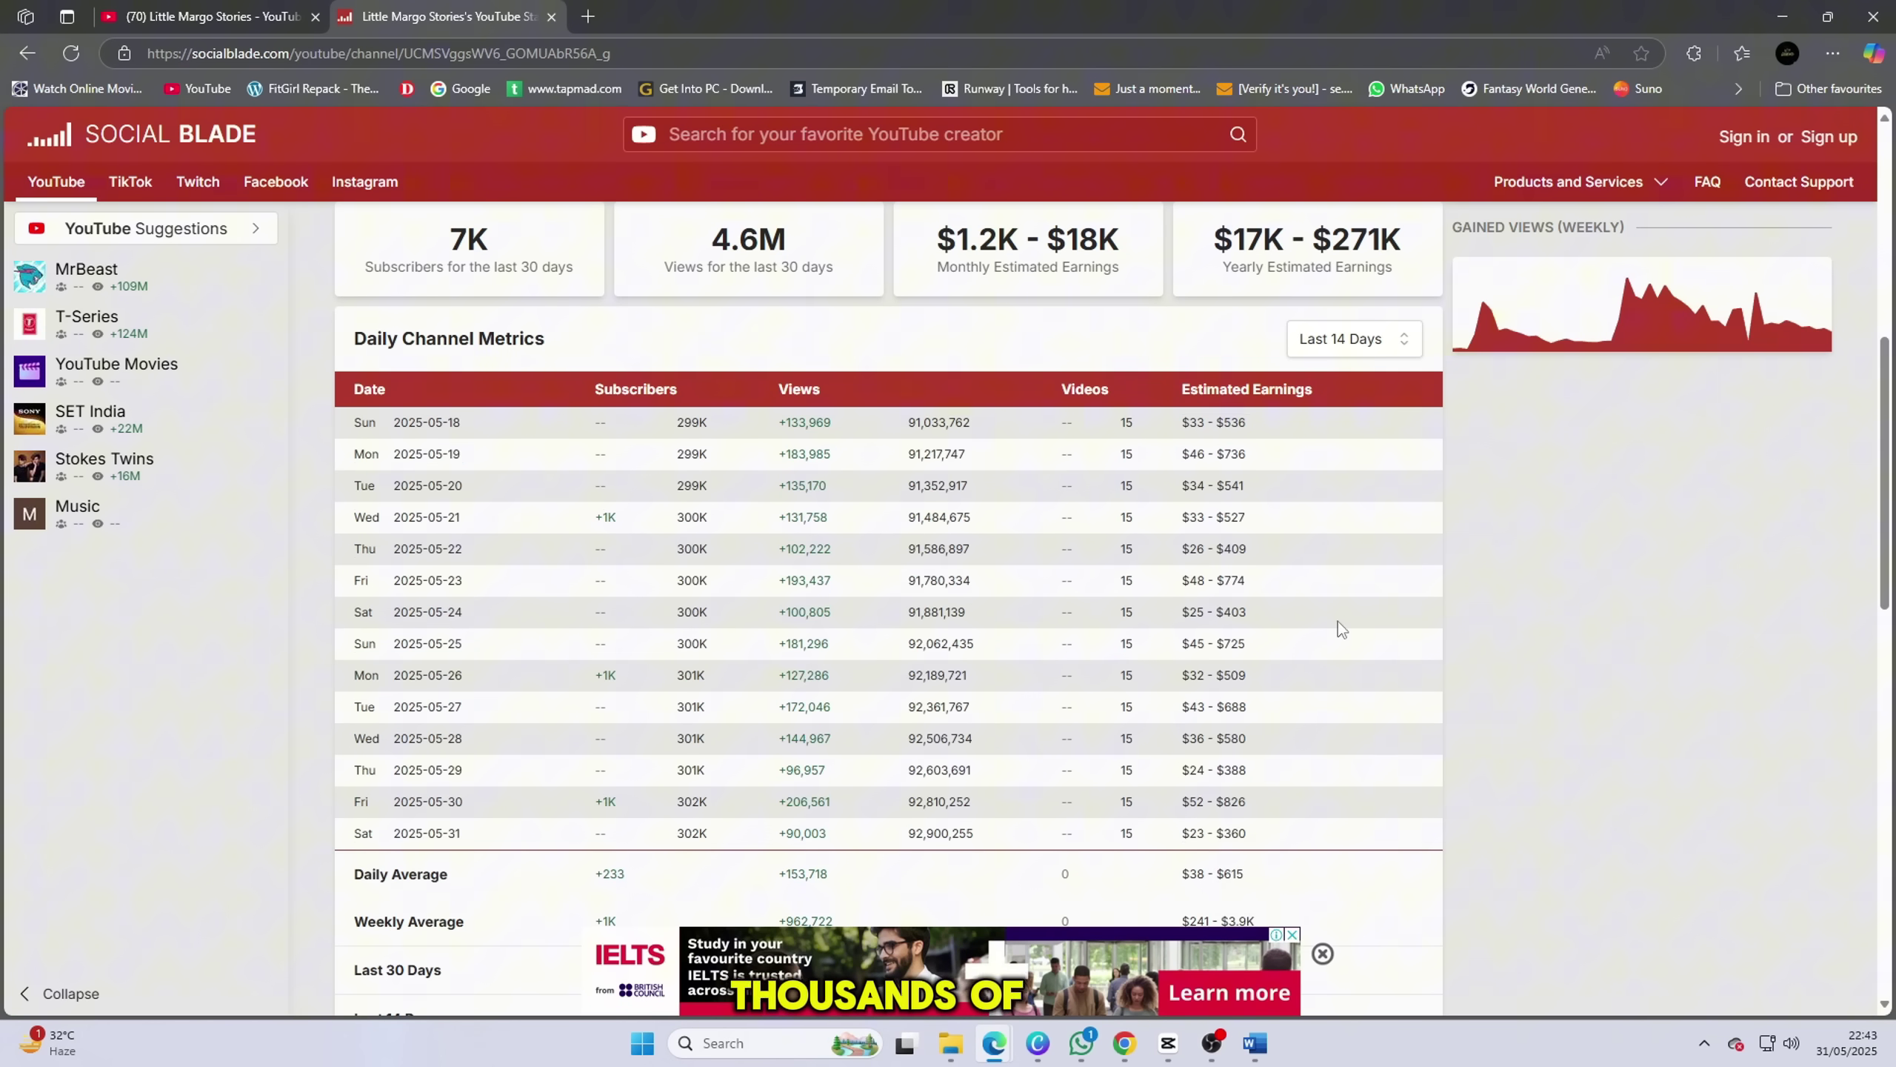
# Step: Dismiss the advertisement banner at the bottom of the Social Blade page
pyautogui.scroll(3, 1303, 643)
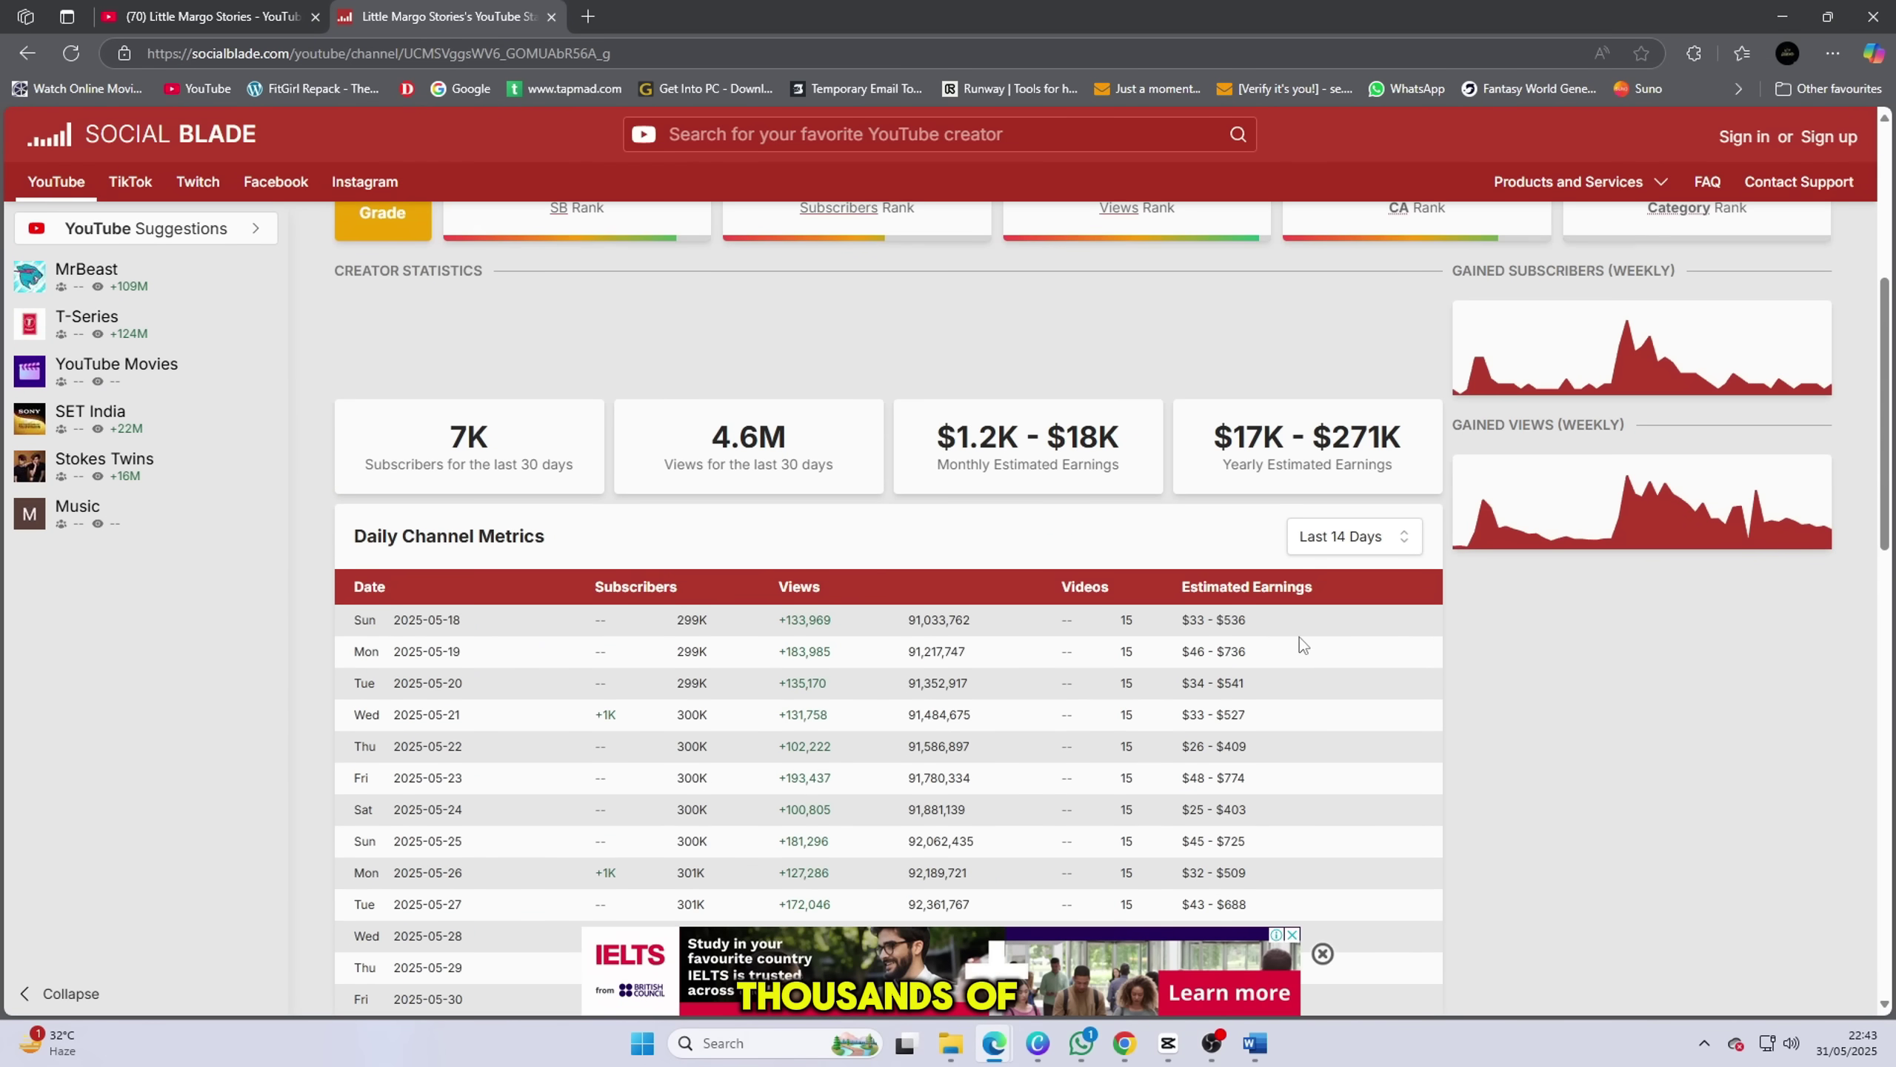
pyautogui.click(1292, 936)
pyautogui.scroll(4, 1441, 717)
pyautogui.scroll(-2, 1269, 664)
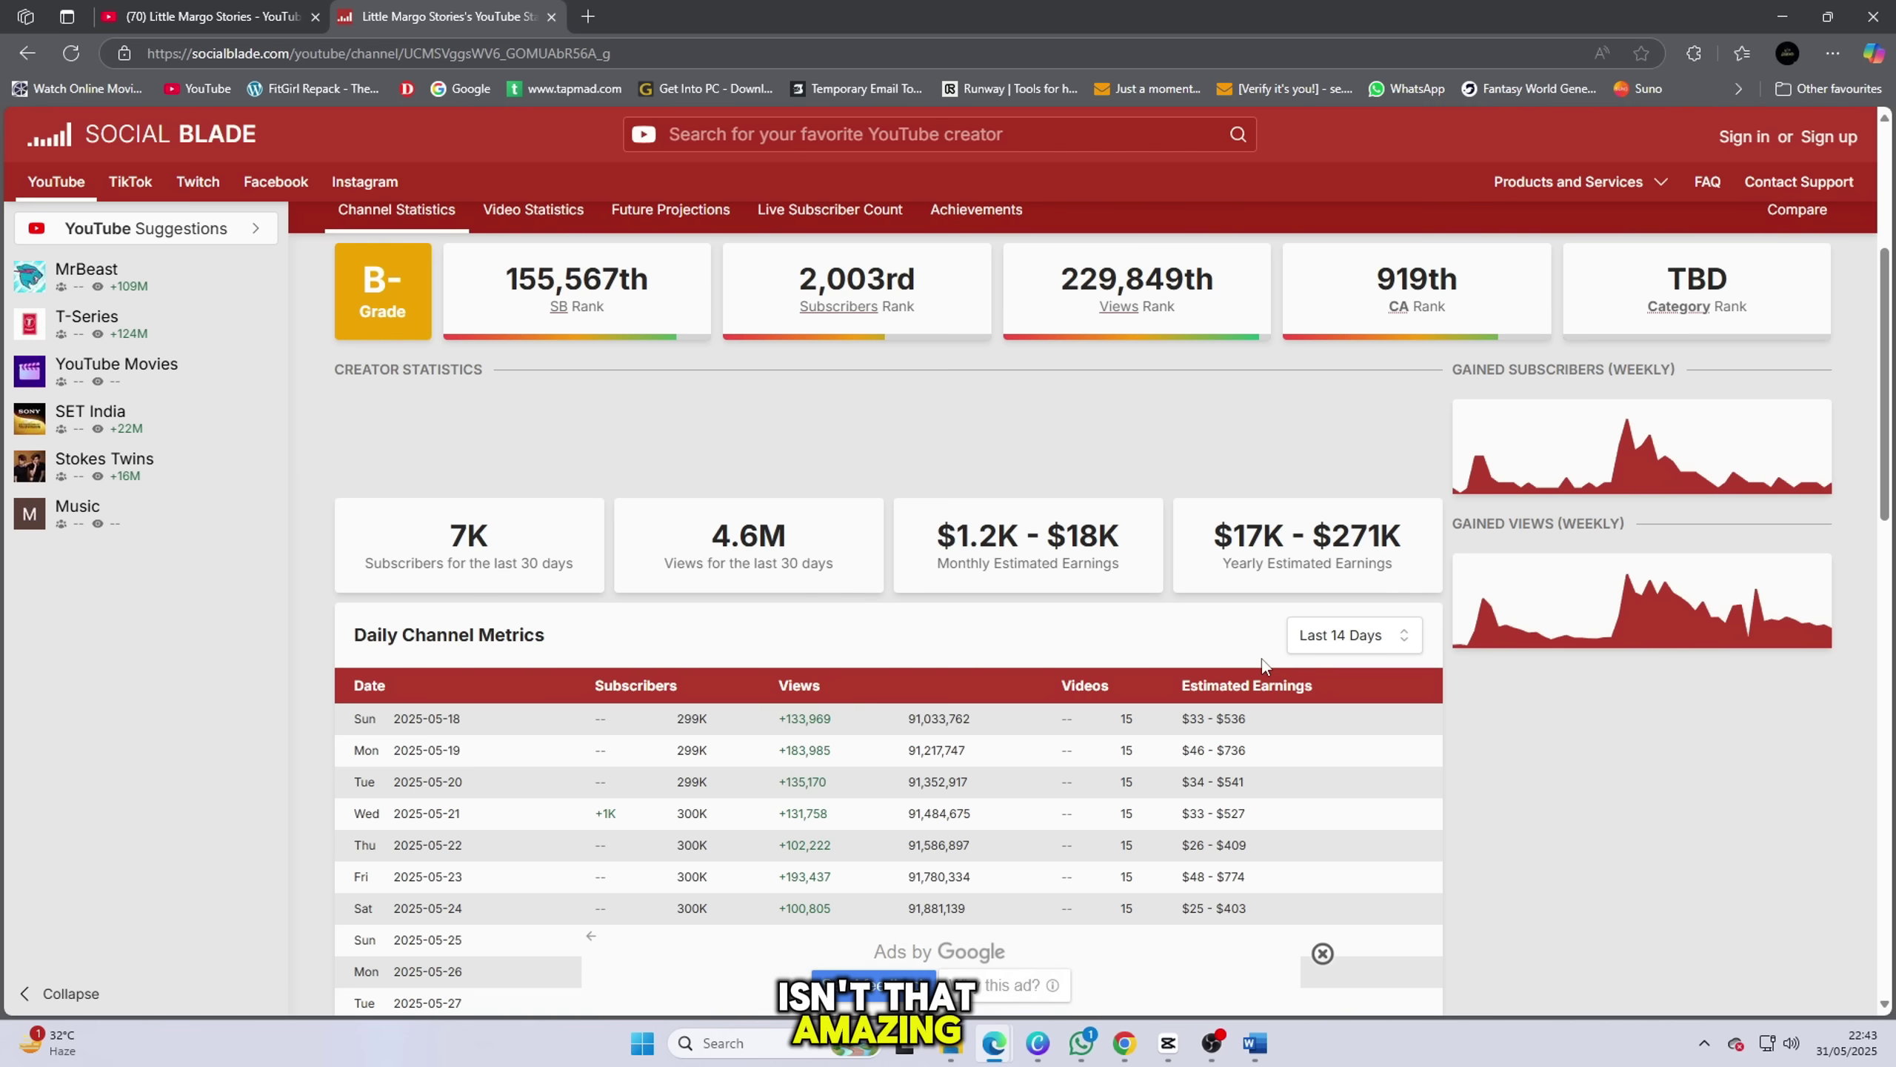
pyautogui.scroll(-4, 1262, 657)
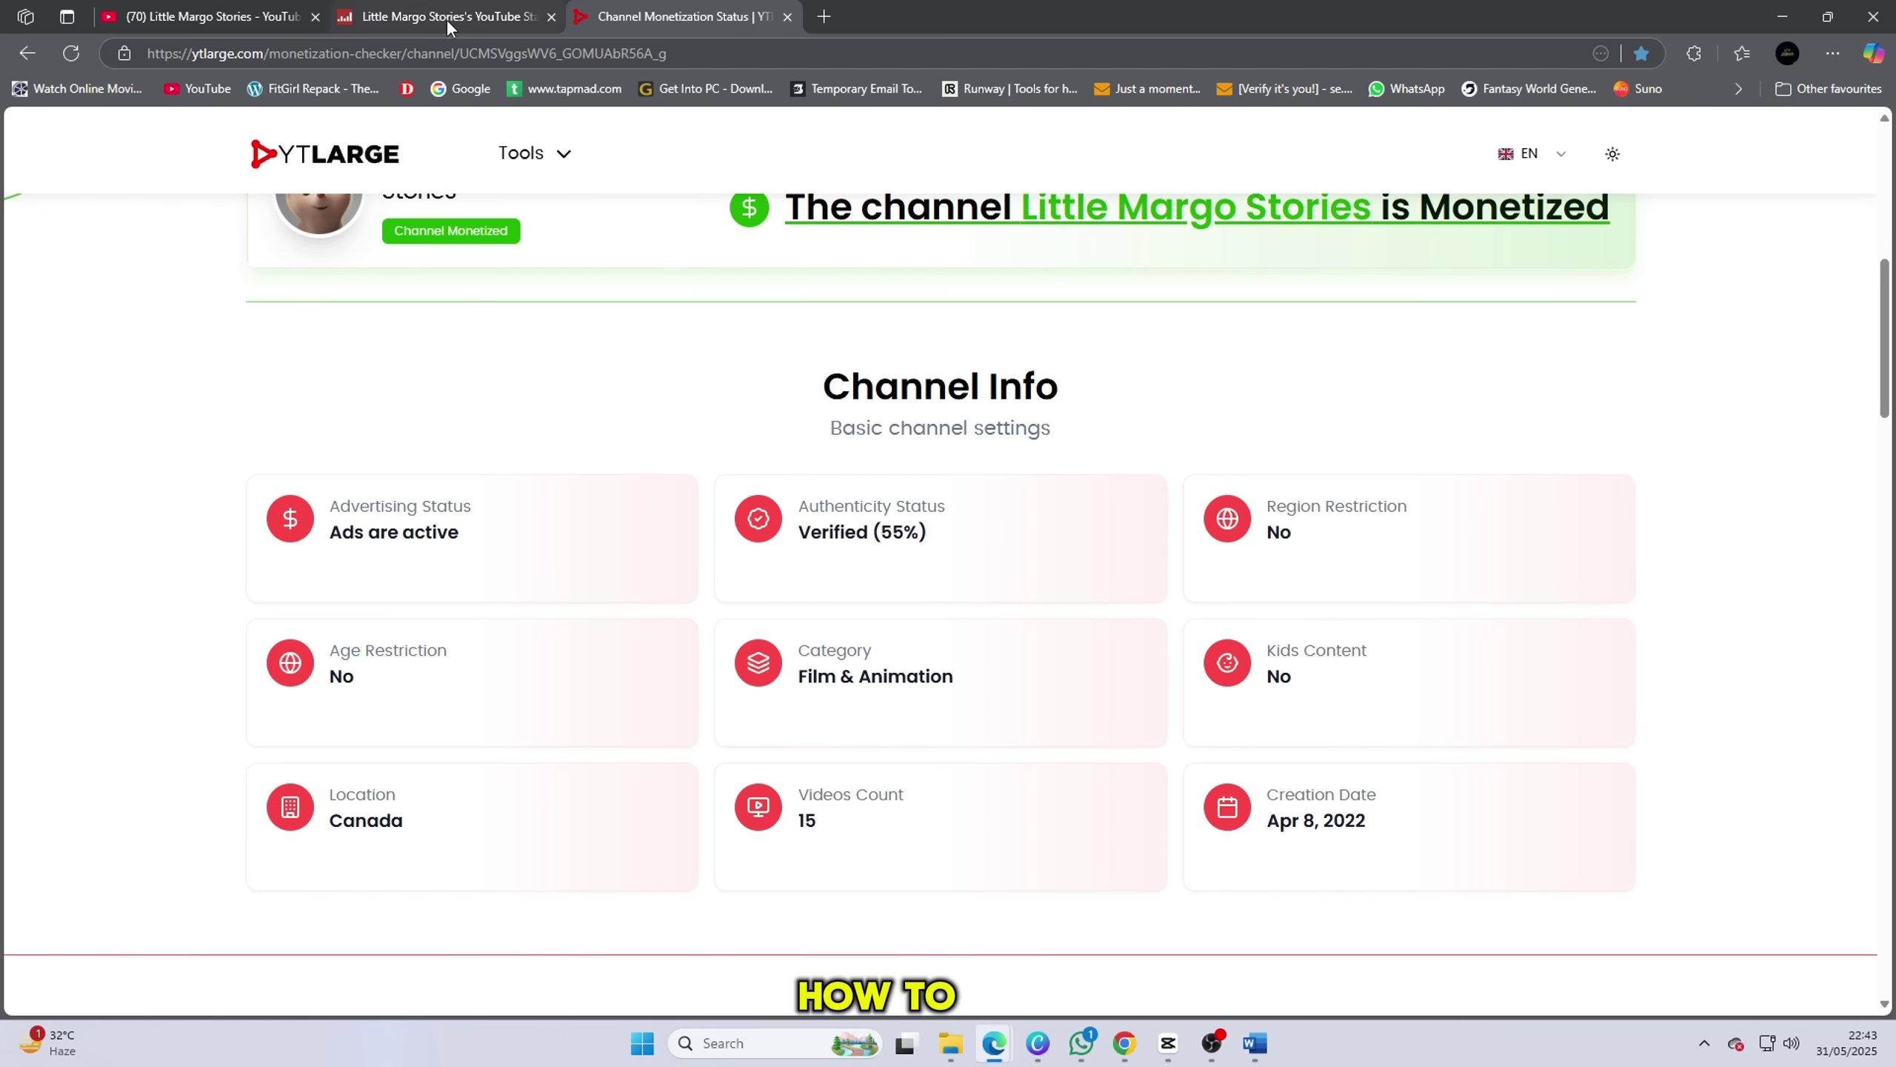
# Step: Browse the Little Margo Stories channel's Shorts, then scroll through its Videos grid
pyautogui.click(445, 18)
pyautogui.click(201, 16)
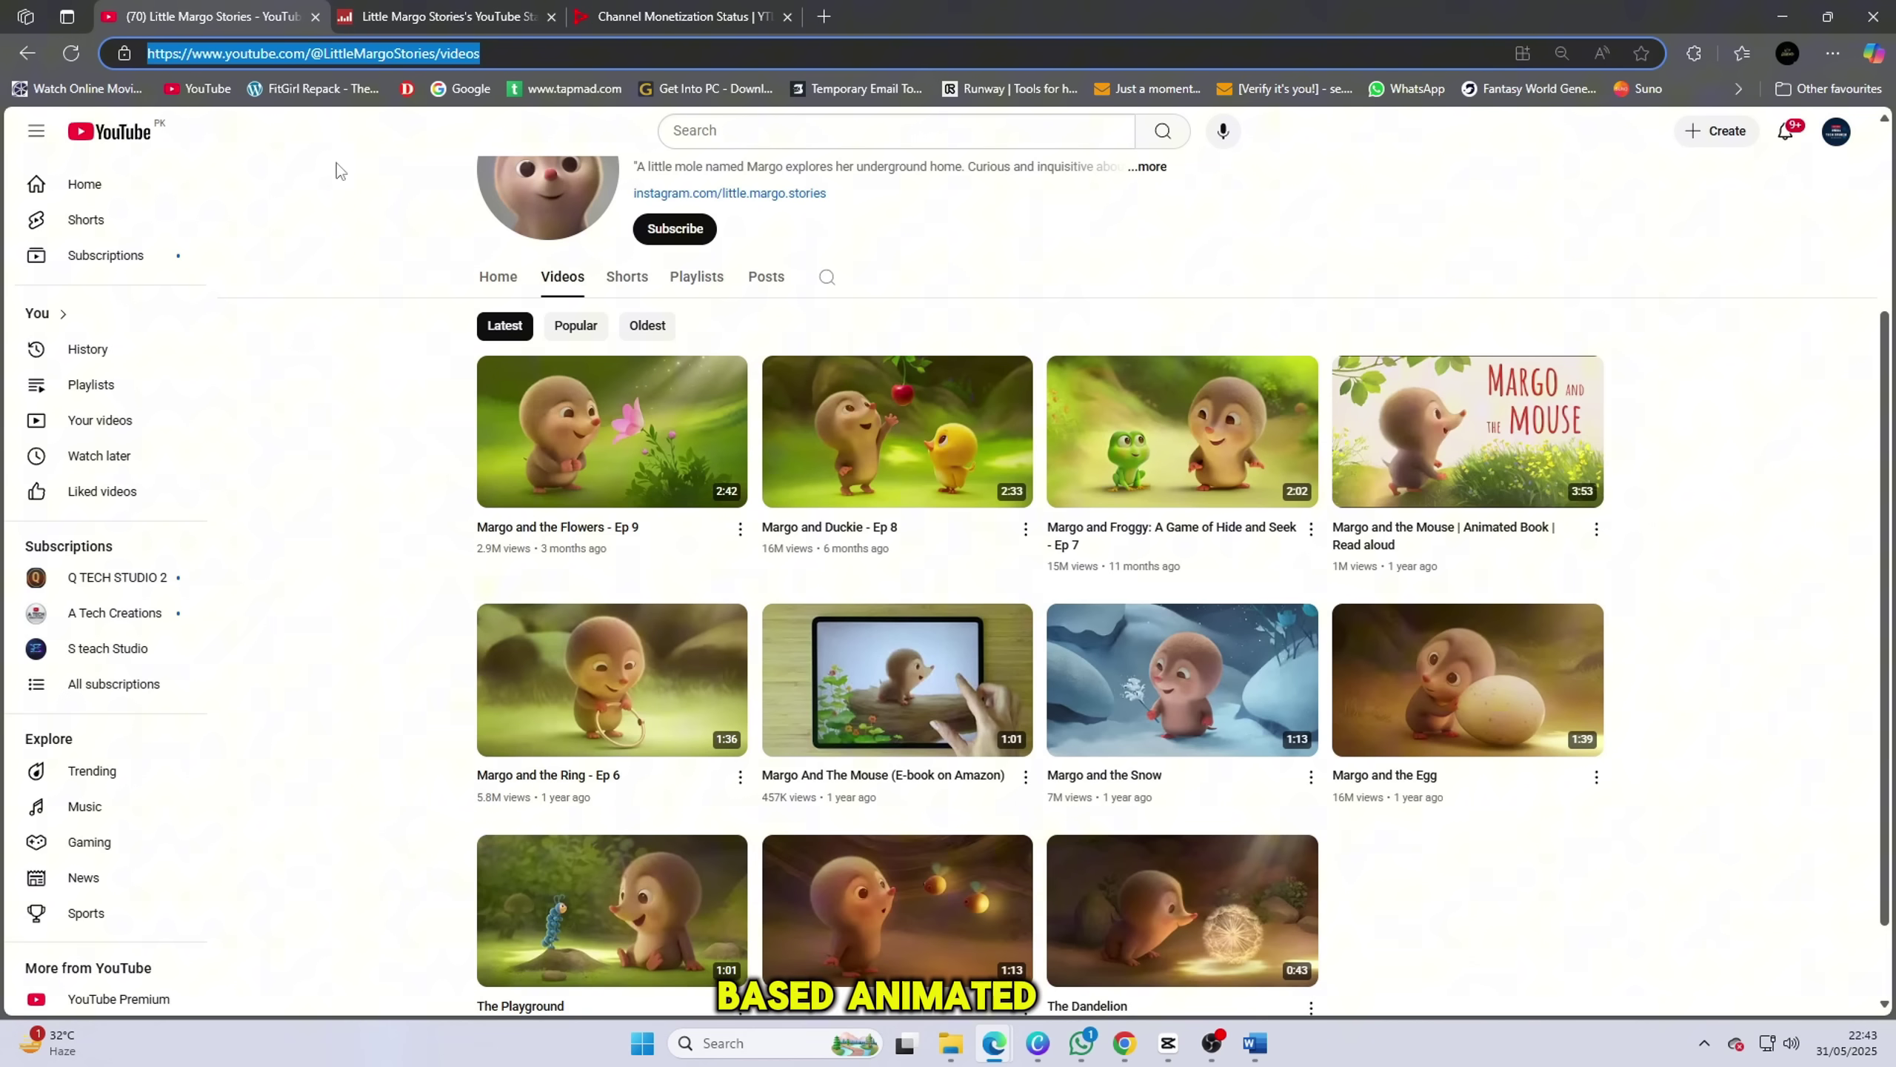
pyautogui.scroll(-2, 1354, 834)
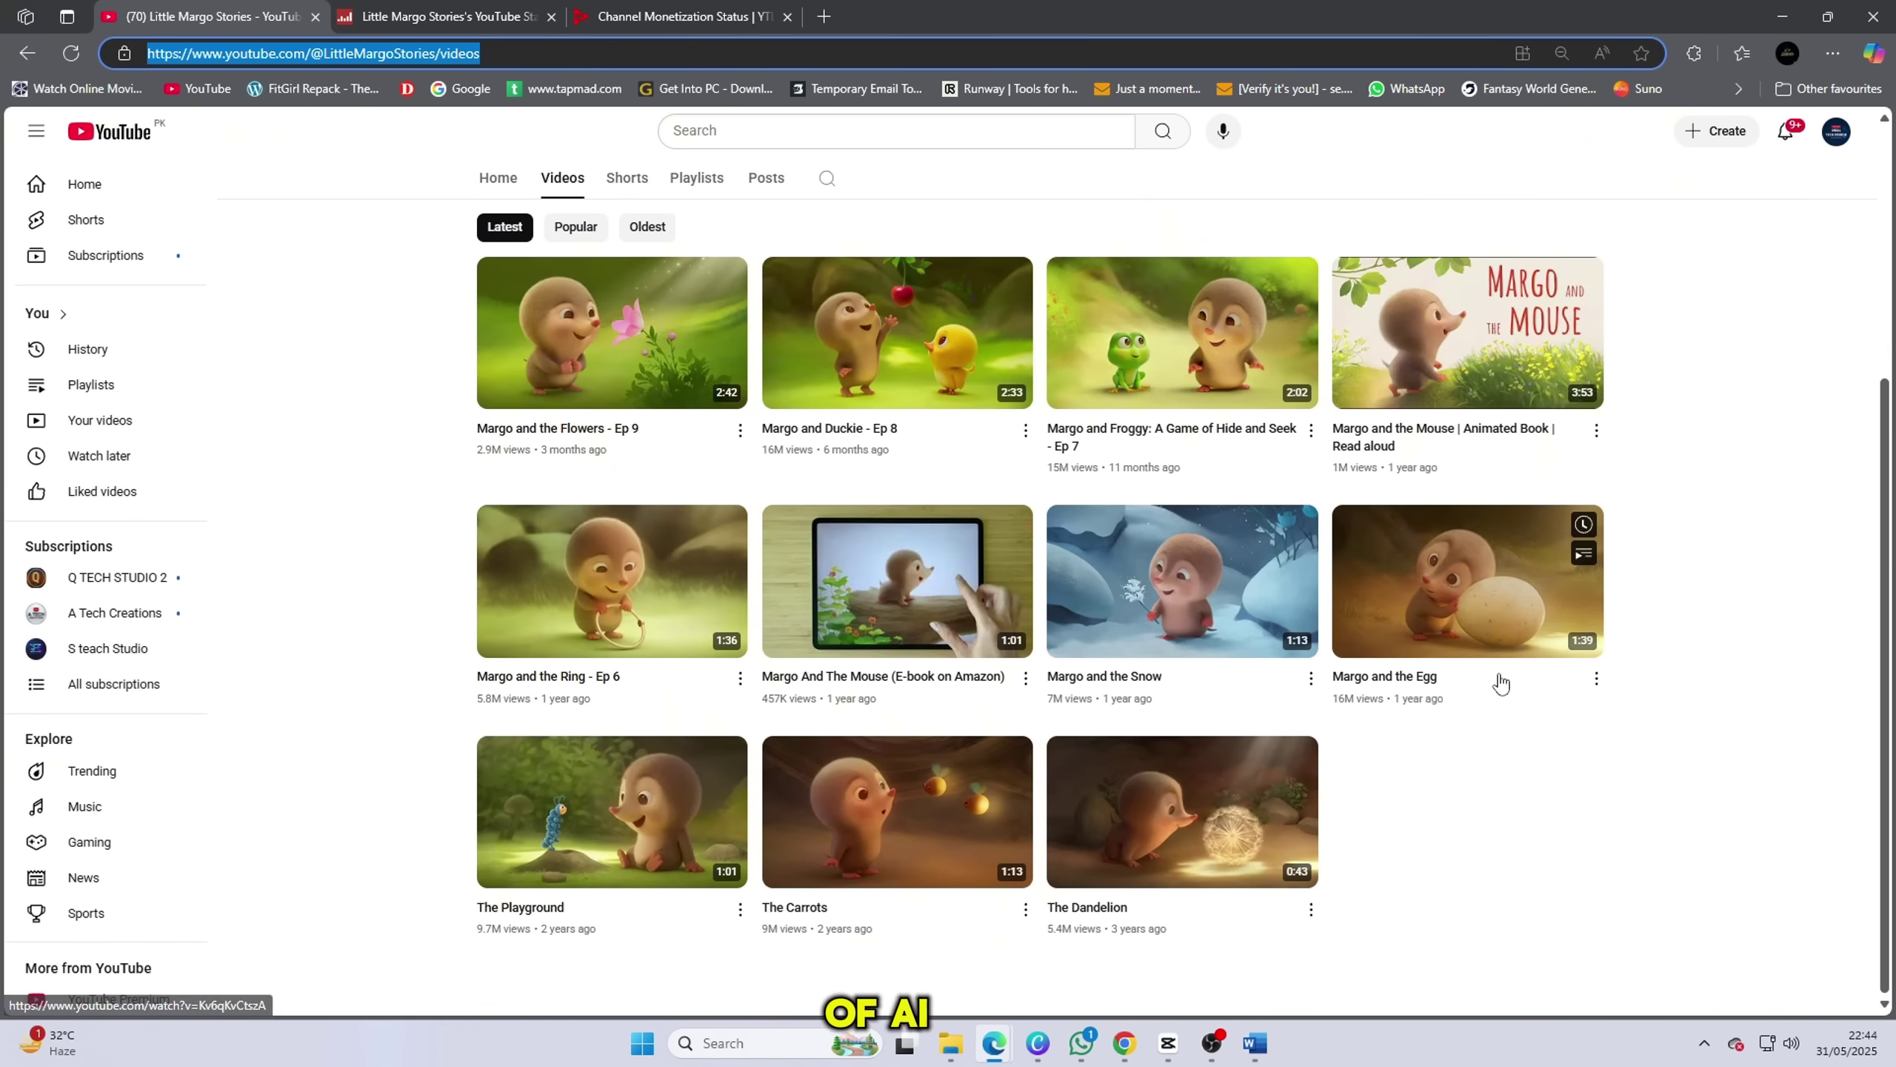
pyautogui.click(628, 177)
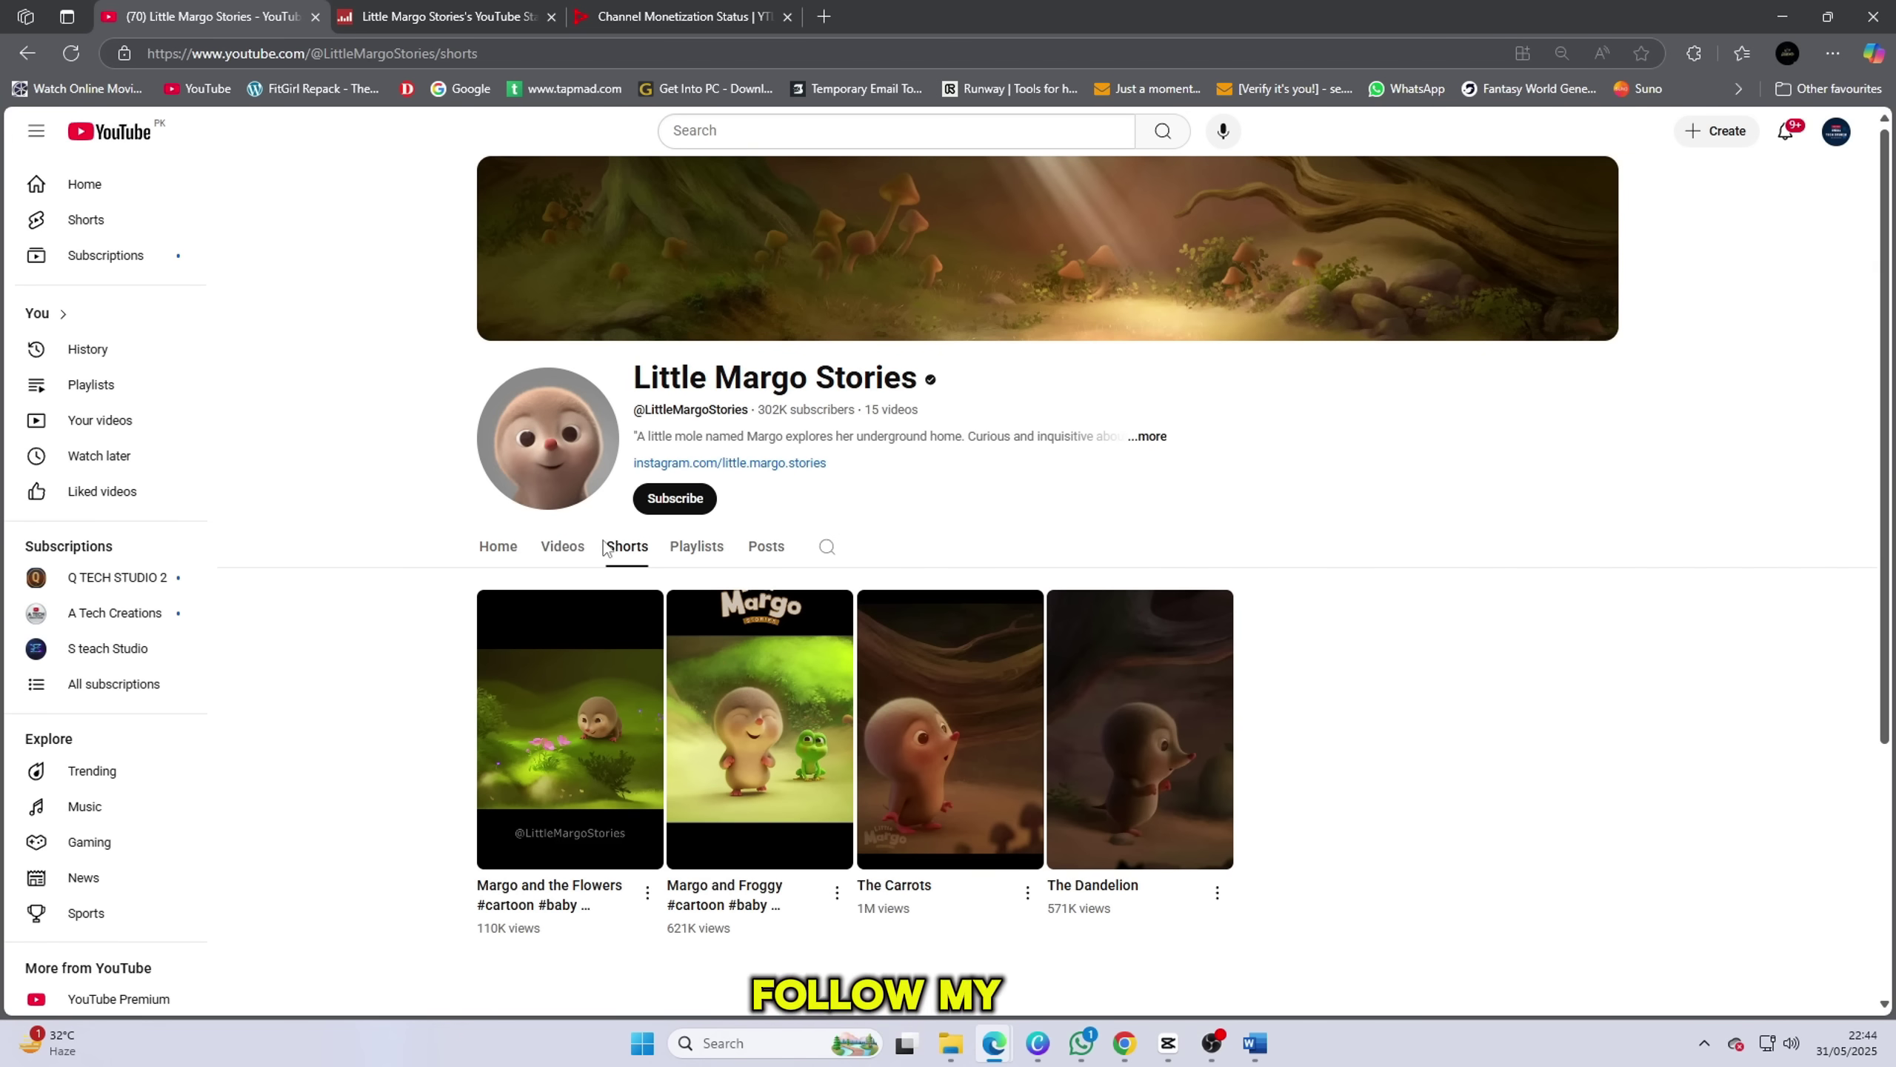
pyautogui.click(565, 547)
pyautogui.scroll(-1, 1230, 513)
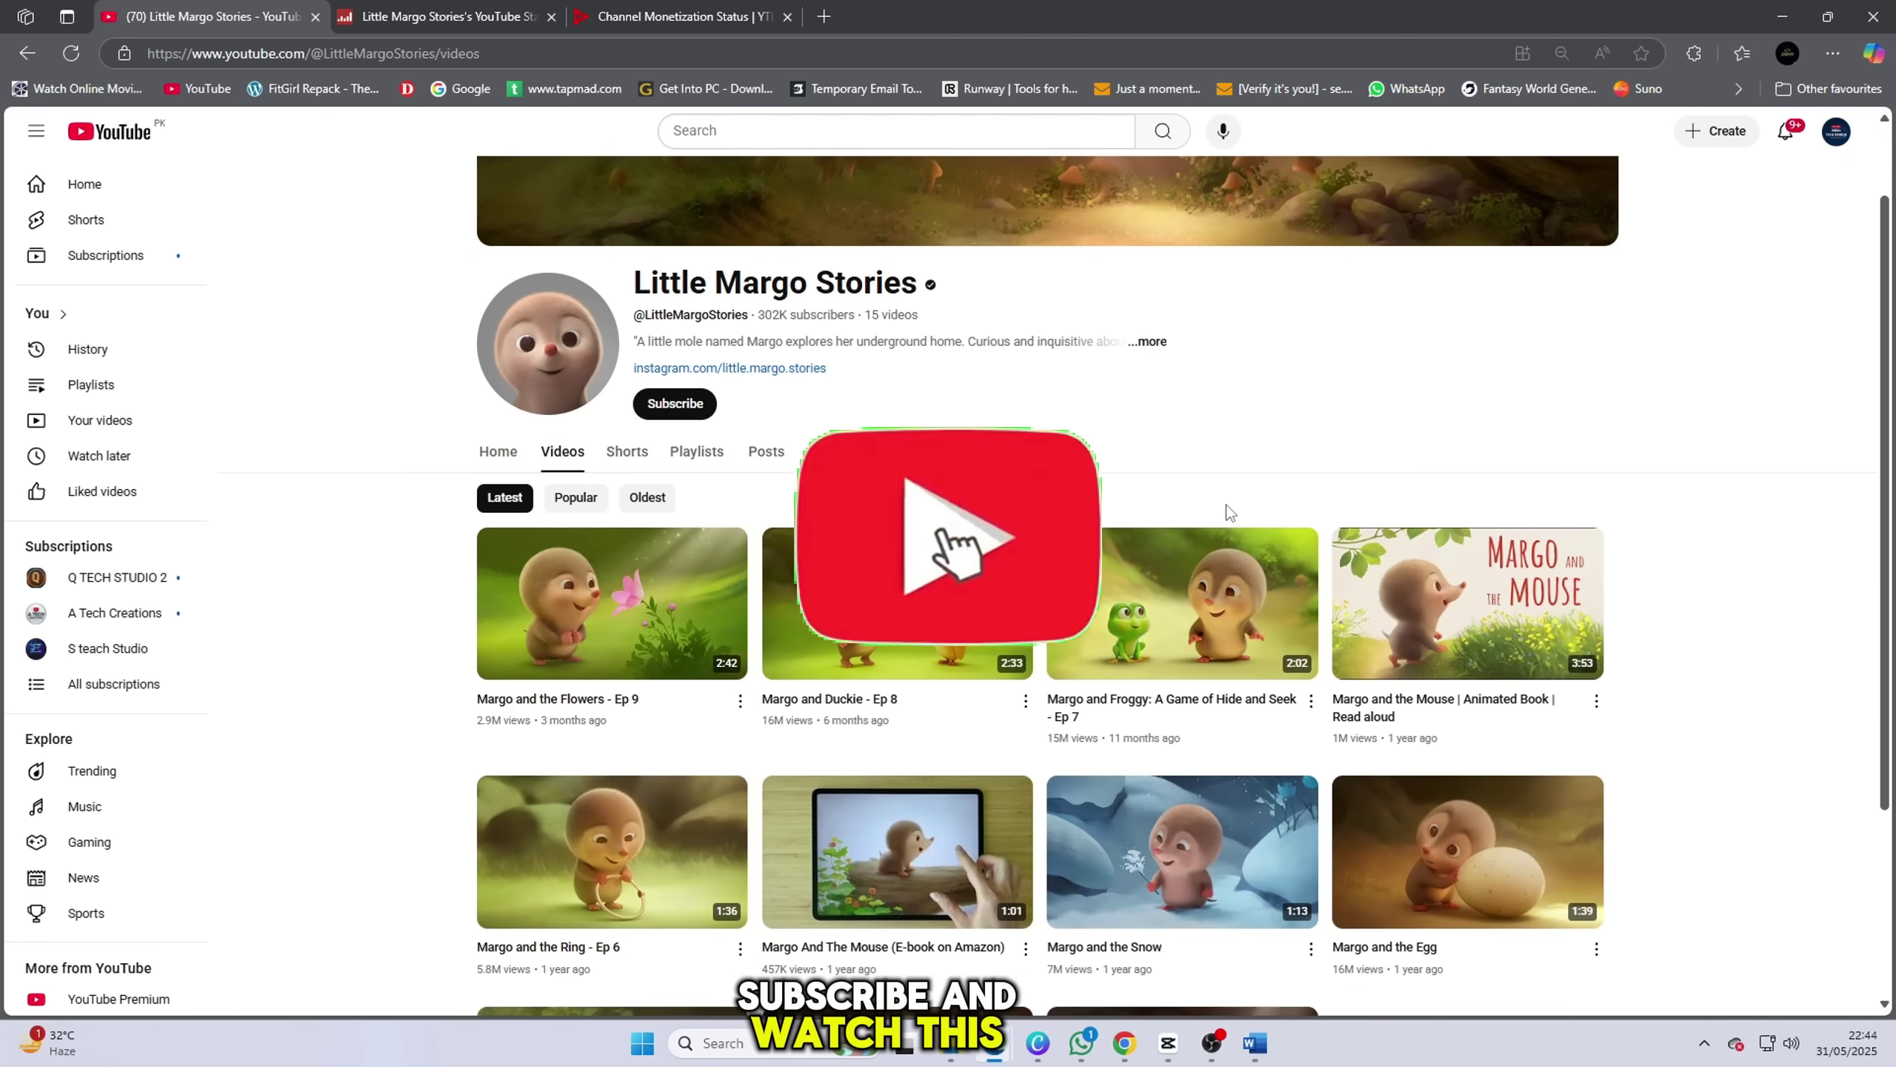
pyautogui.scroll(-1, 1229, 475)
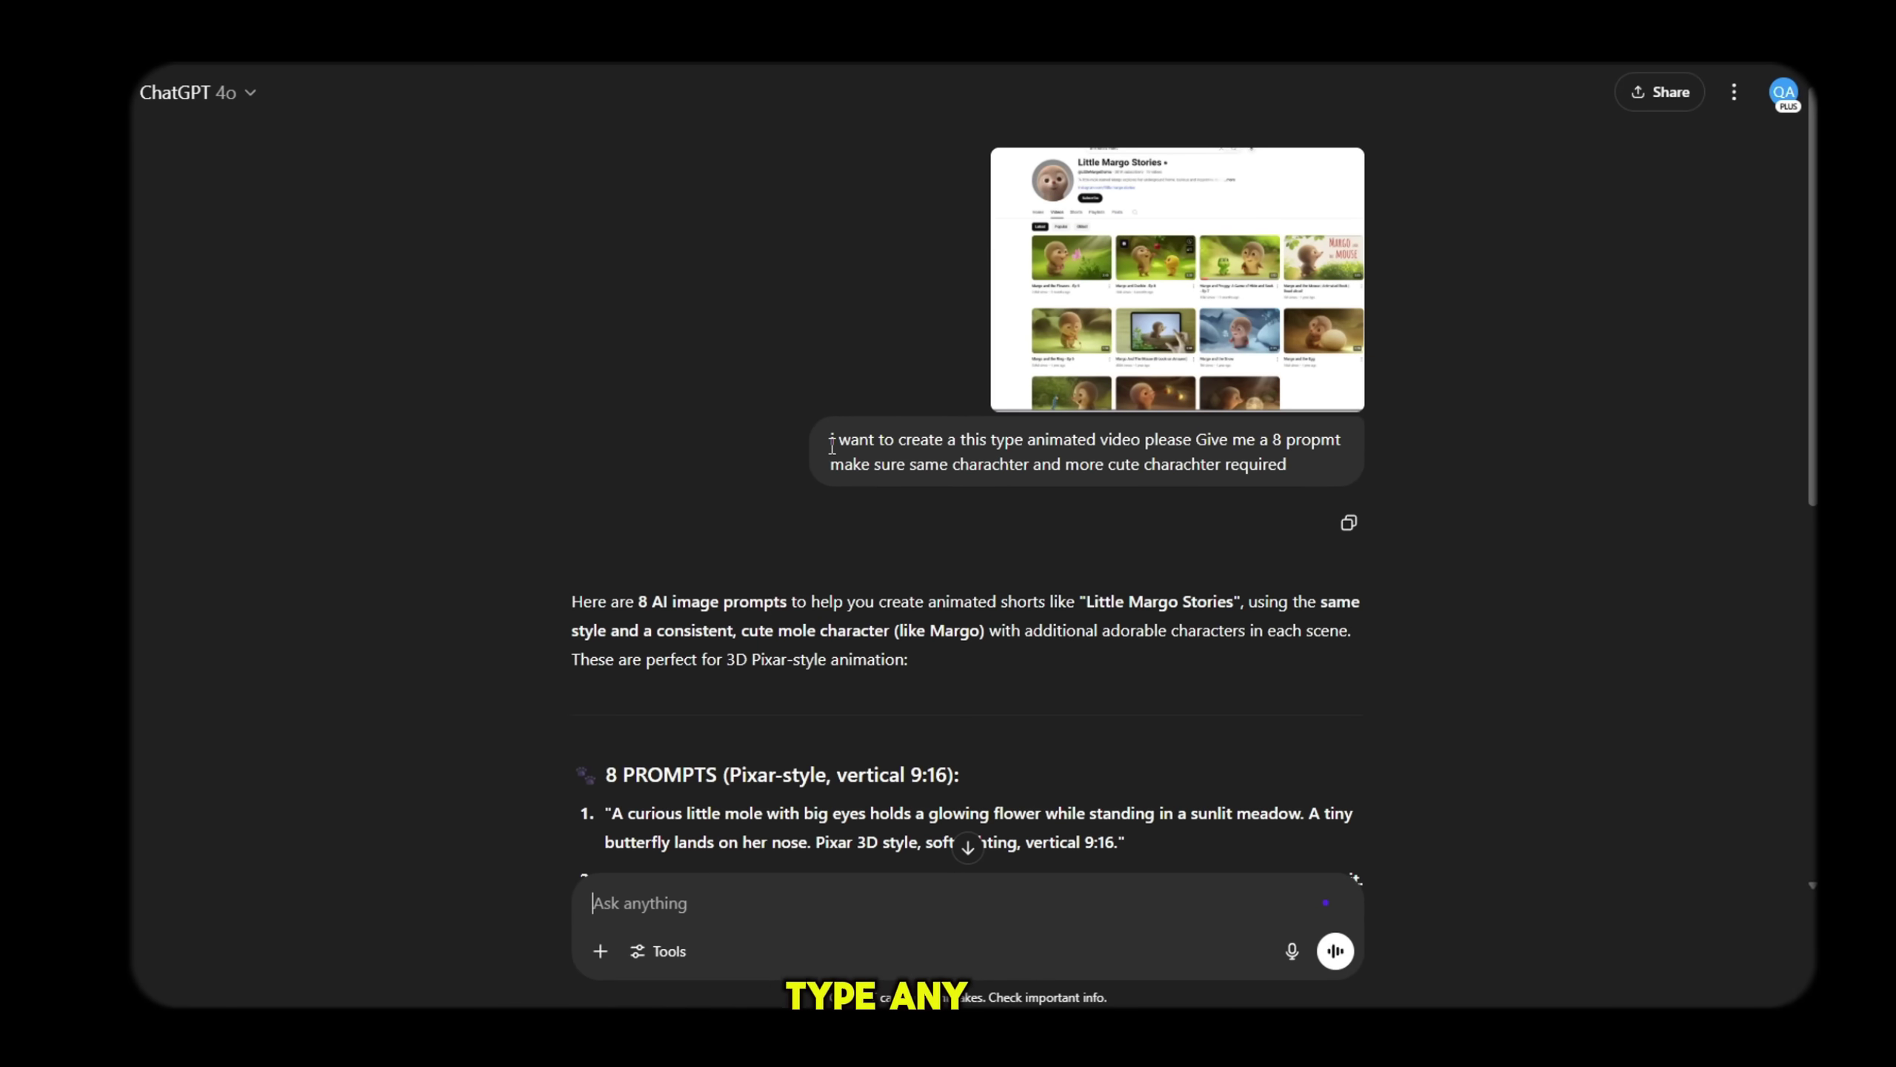
pyautogui.moveTo(857, 448); pyautogui.dragTo(1405, 521)
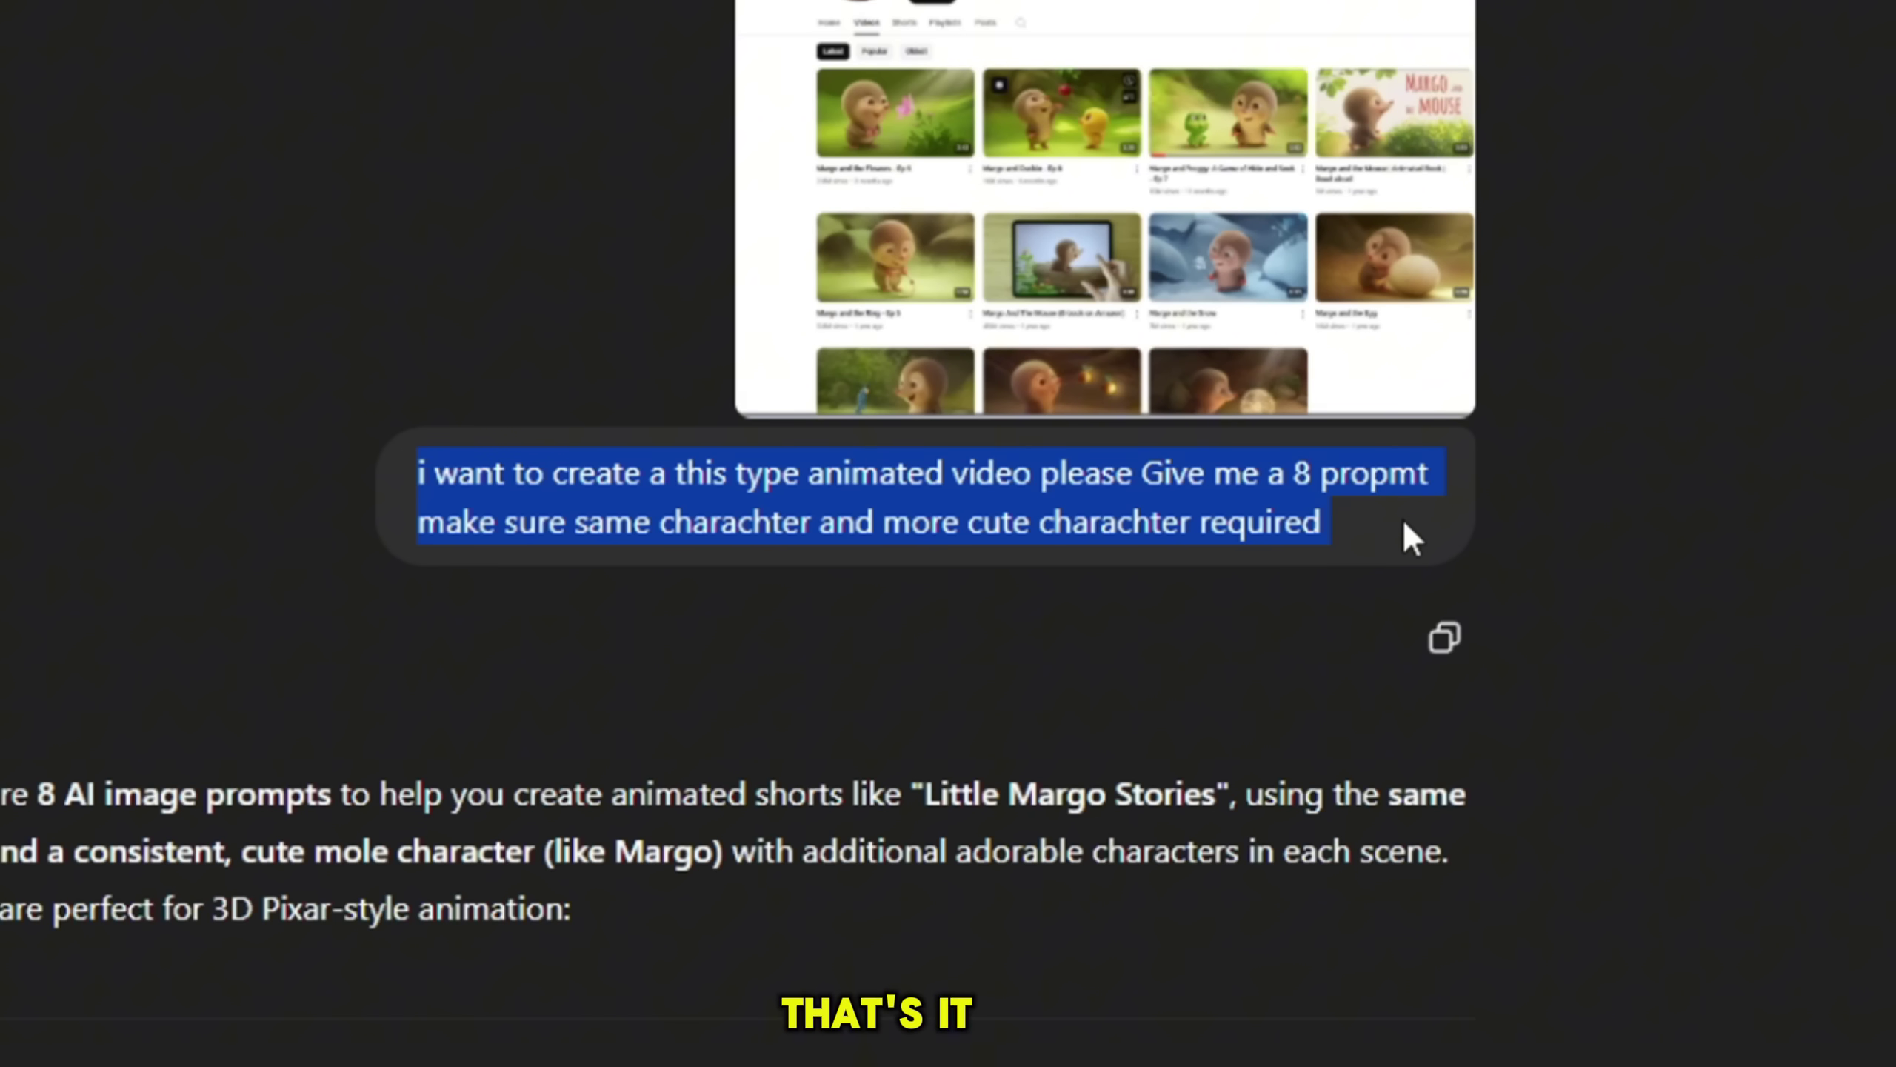
pyautogui.click(694, 770)
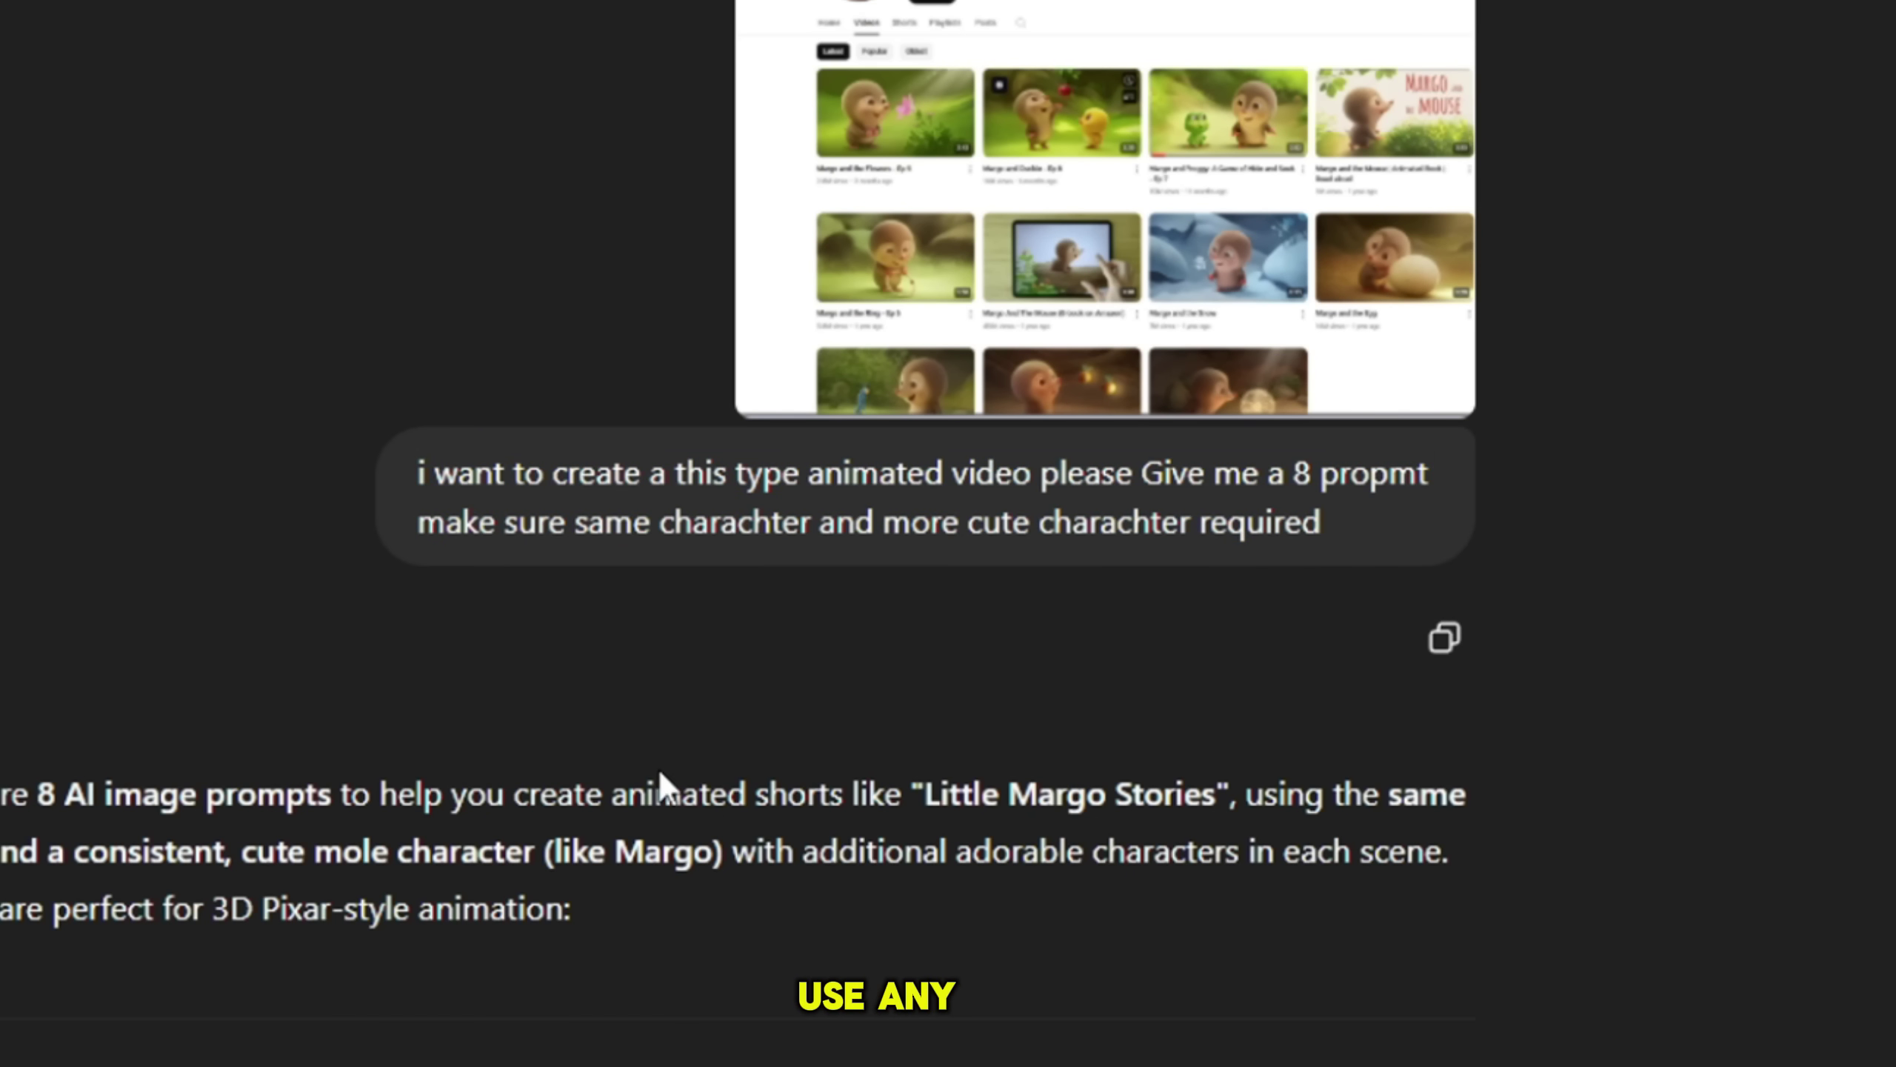
pyautogui.scroll(-8, 575, 767)
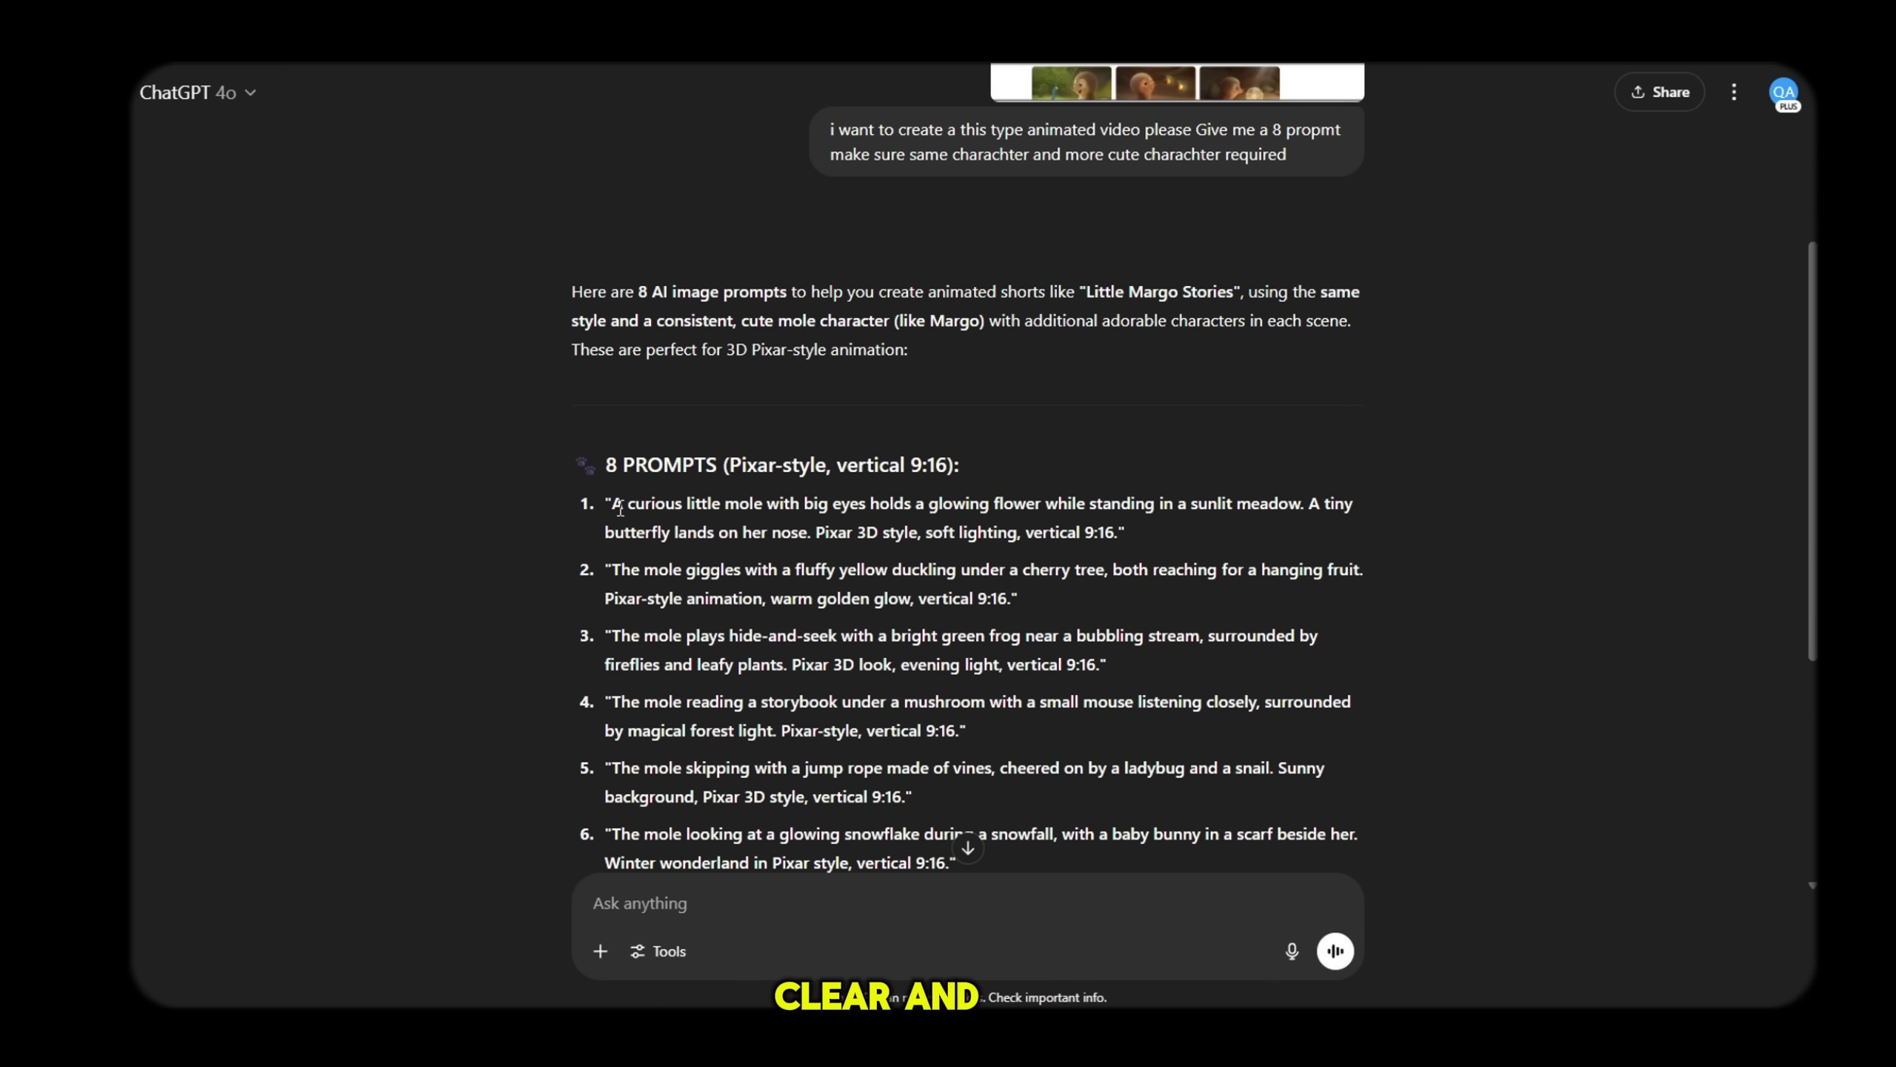
# Step: Scroll through ChatGPT's reply listing the eight Pixar-style mole prompts
pyautogui.moveTo(621, 511); pyautogui.dragTo(1090, 881)
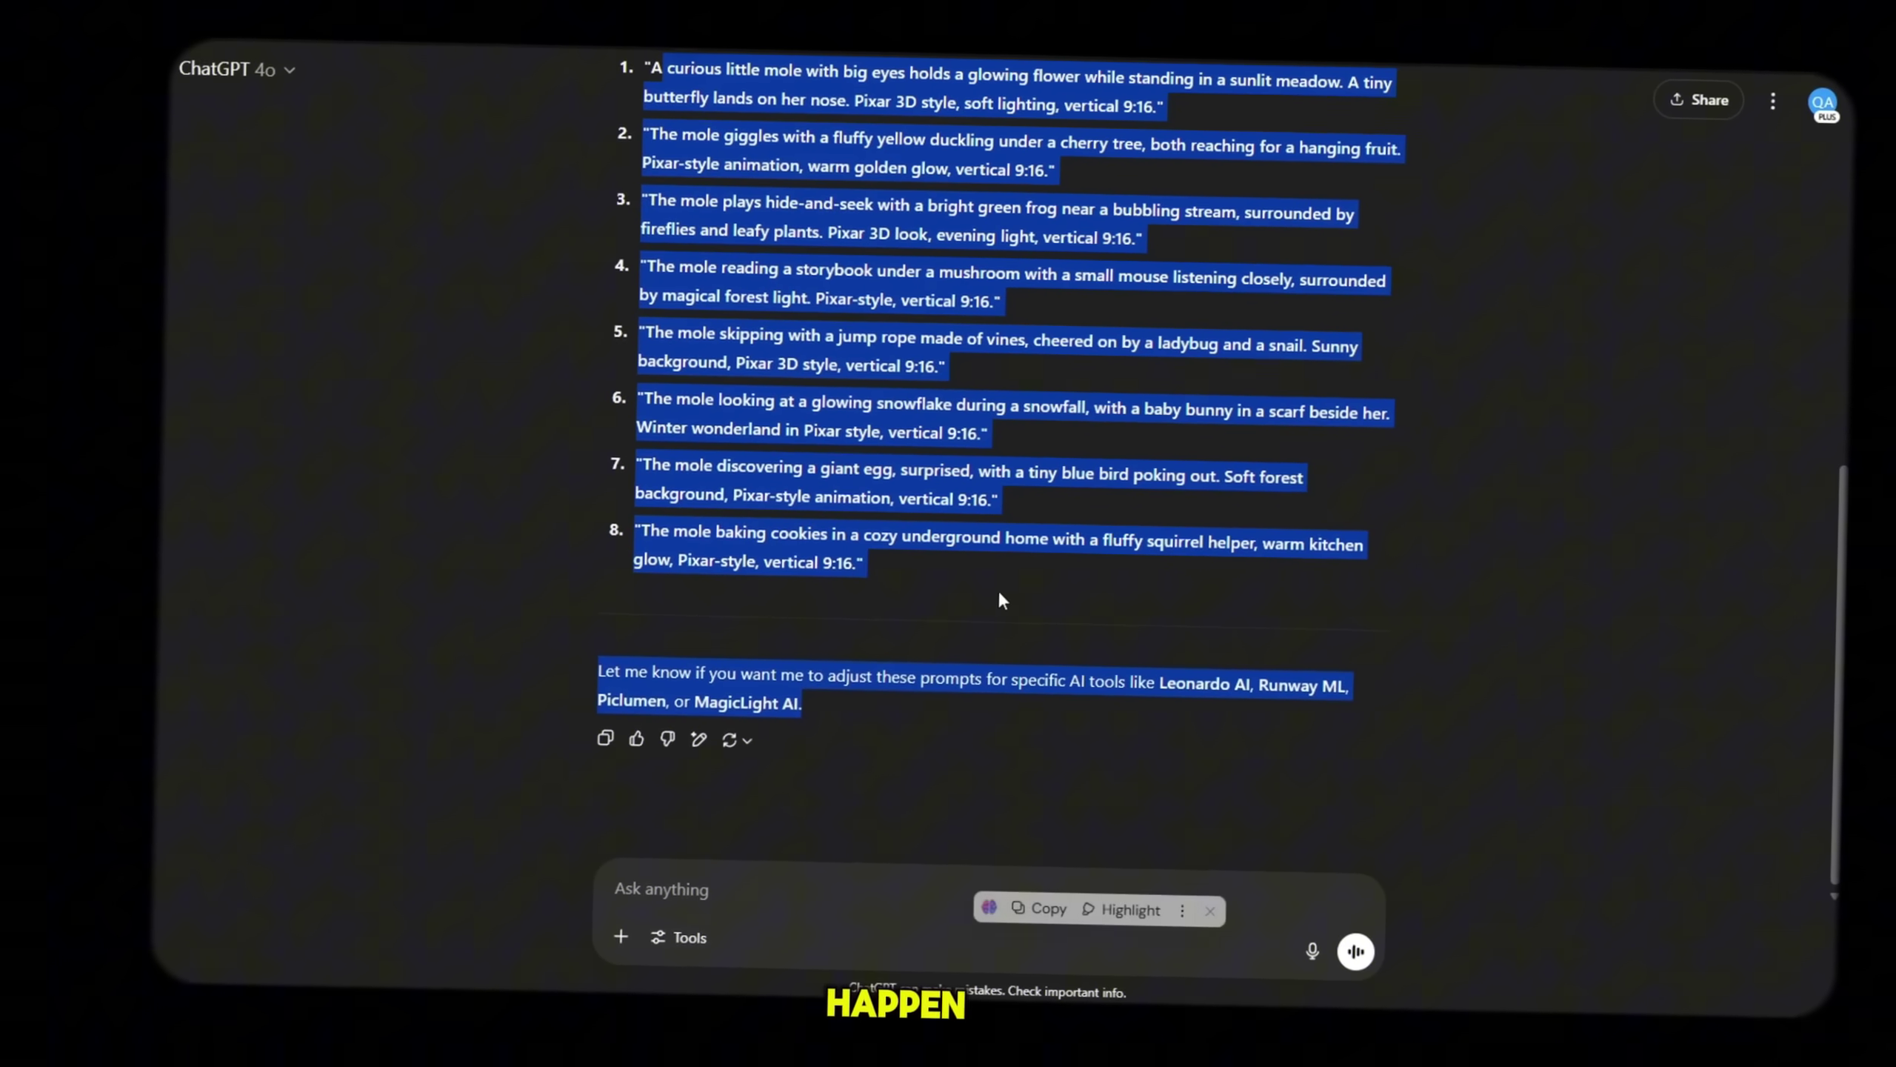
pyautogui.click(985, 590)
pyautogui.scroll(4, 955, 575)
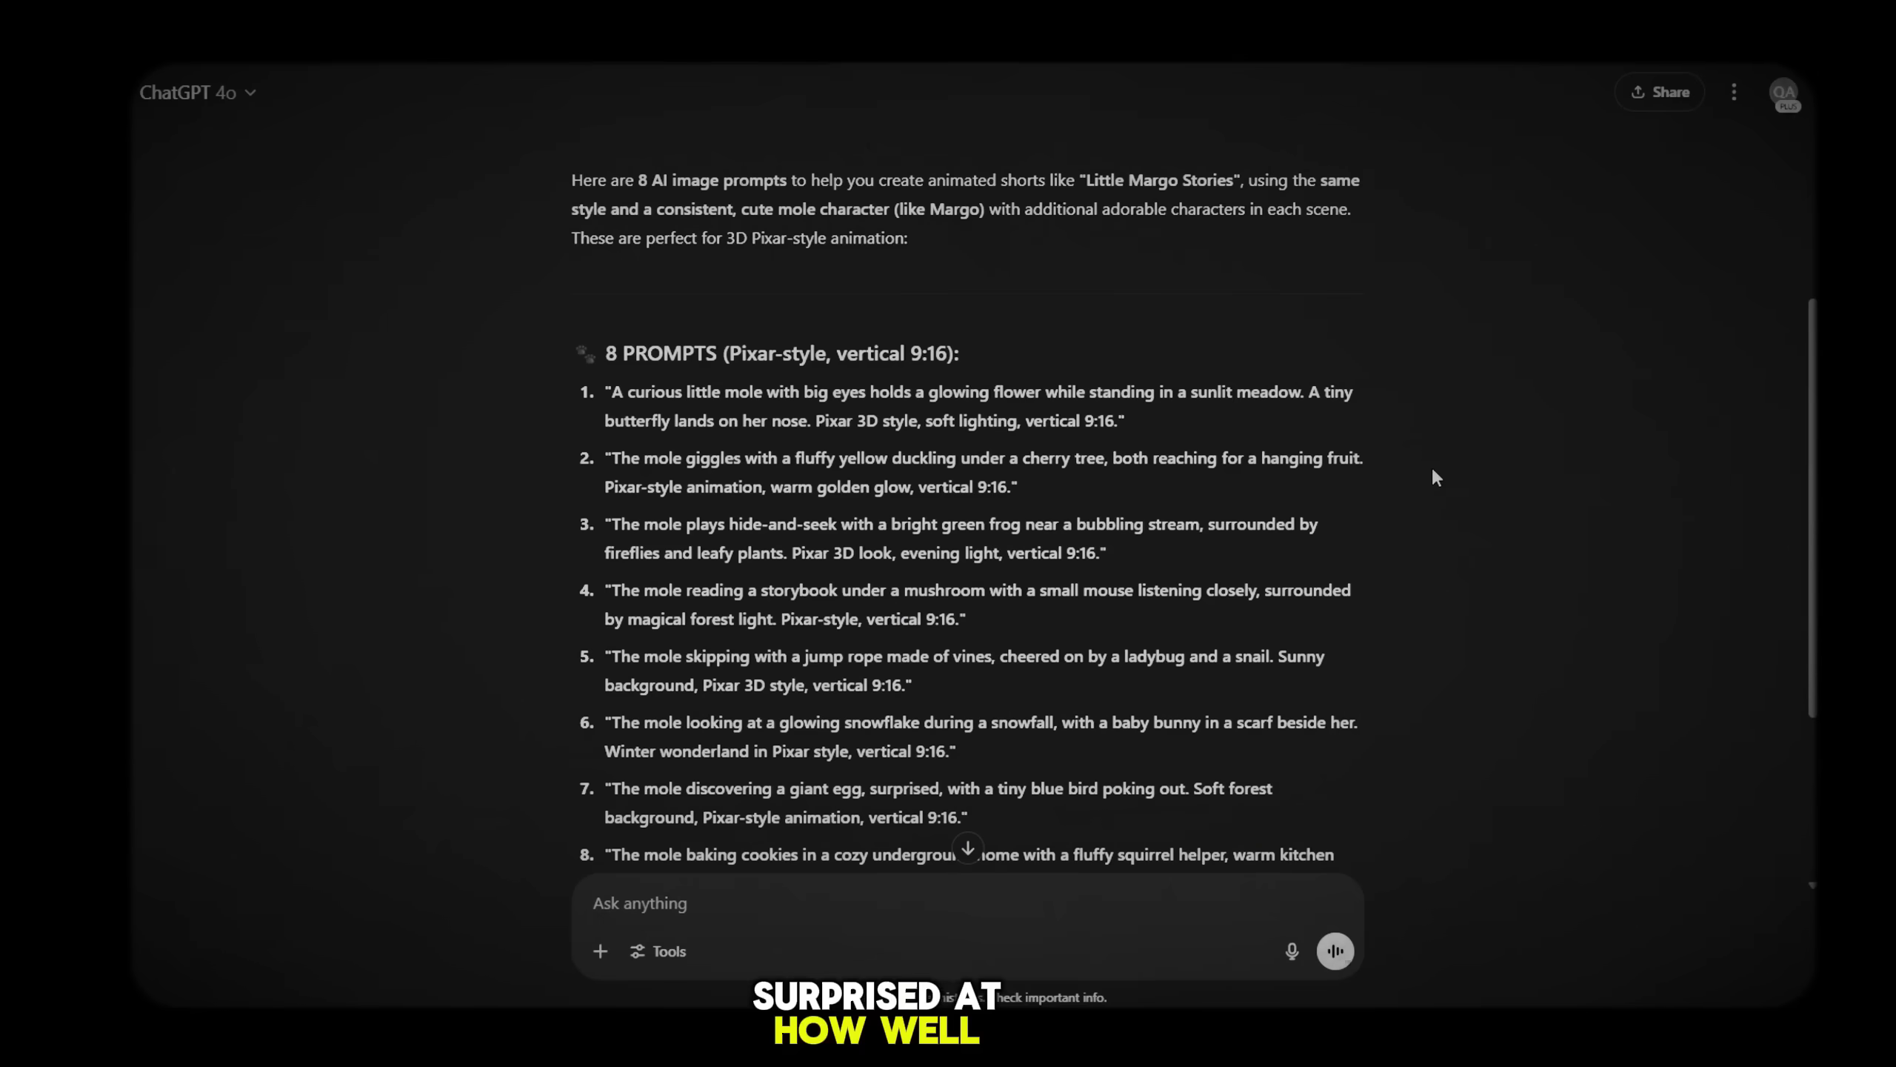
pyautogui.scroll(1, 1375, 444)
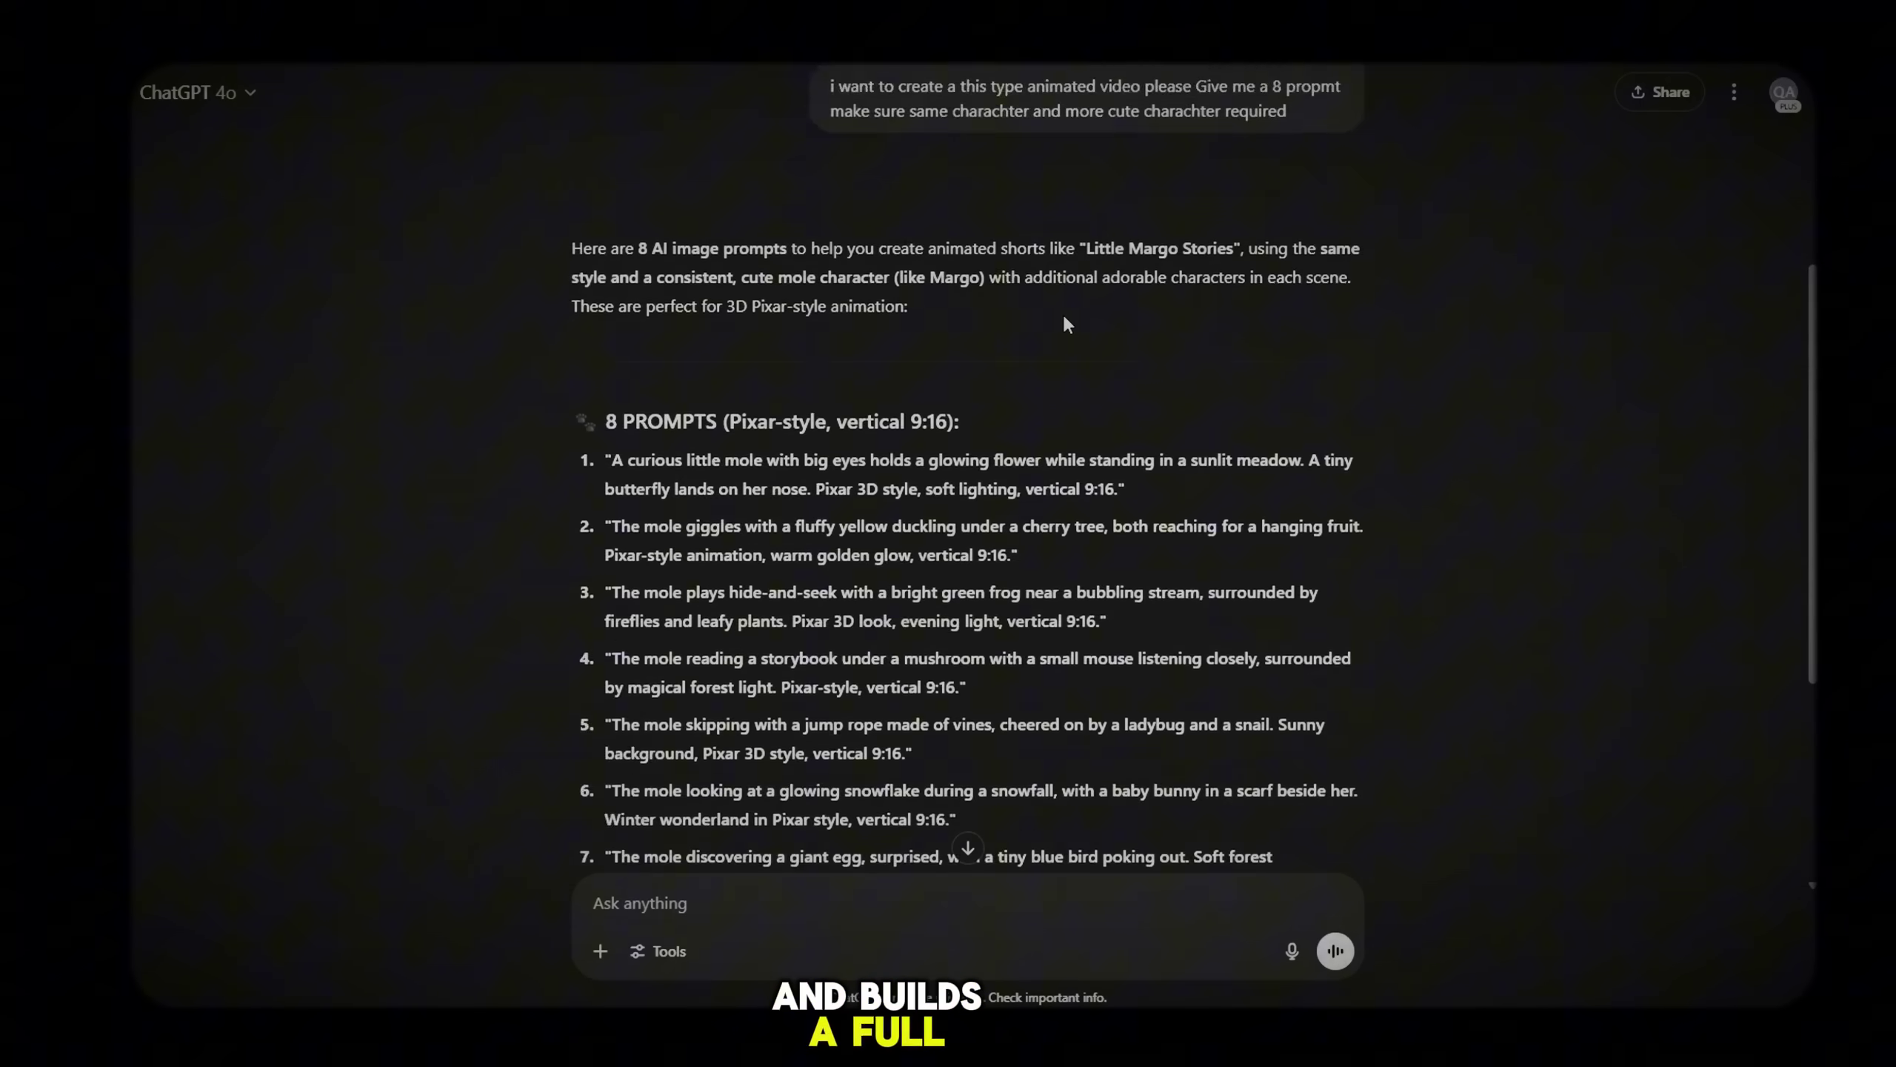
pyautogui.scroll(5, 1065, 325)
pyautogui.scroll(-4, 792, 478)
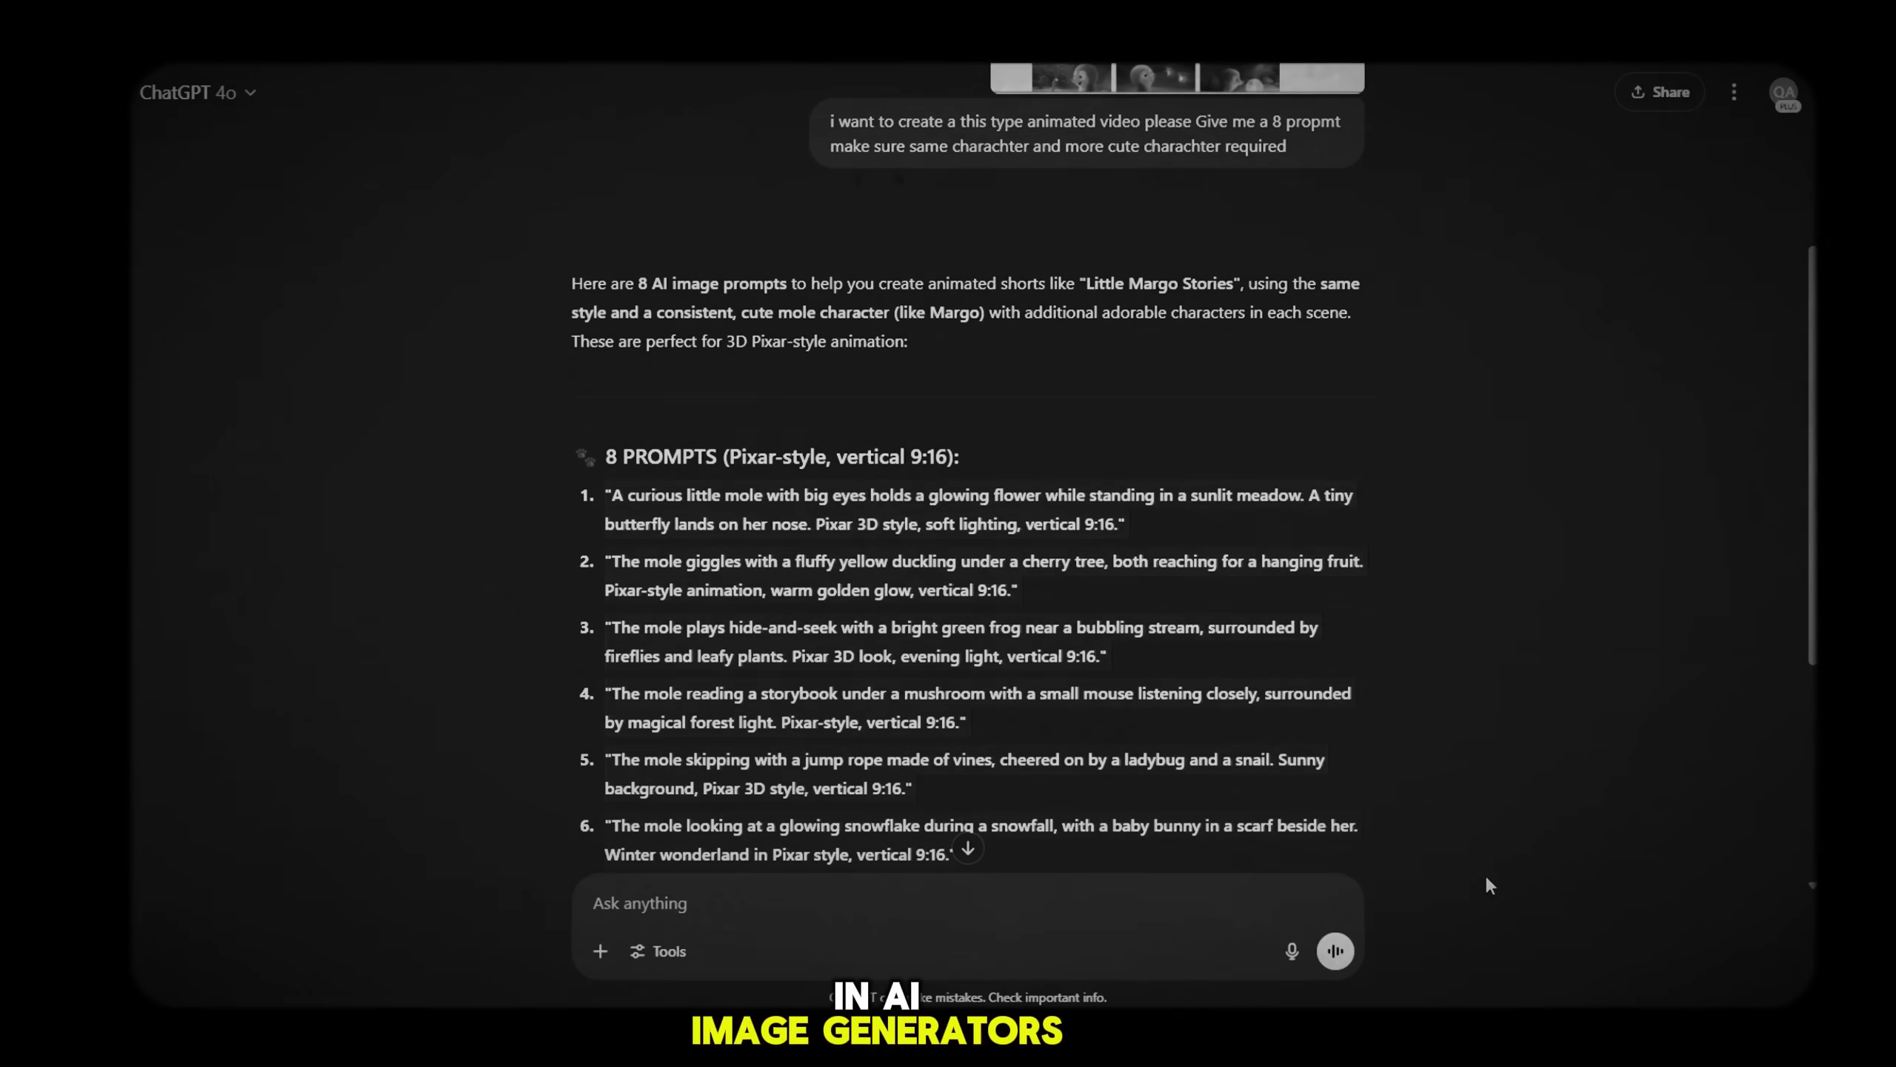
pyautogui.scroll(-6, 822, 485)
pyautogui.scroll(3, 970, 448)
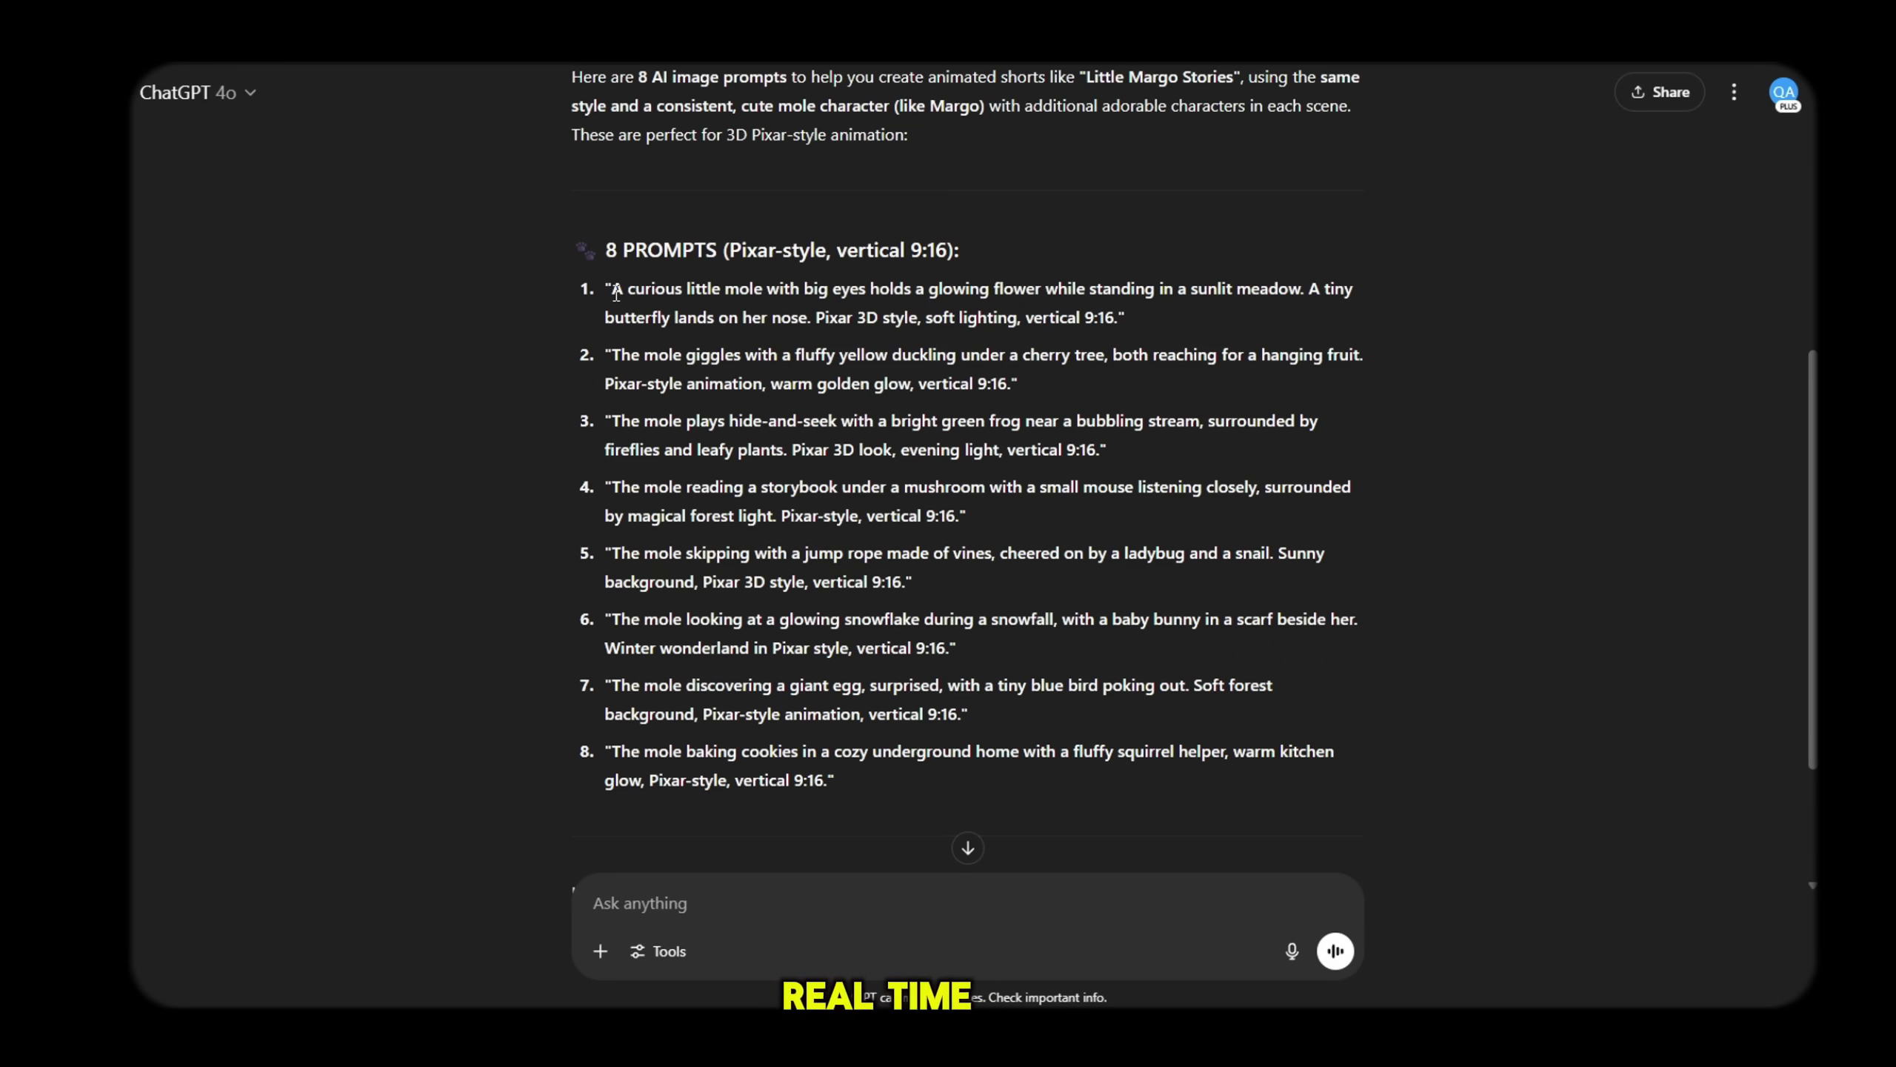
# Step: Highlight prompts 1 through 4 one at a time to read them
pyautogui.moveTo(617, 291); pyautogui.dragTo(1022, 384)
pyautogui.click(794, 374)
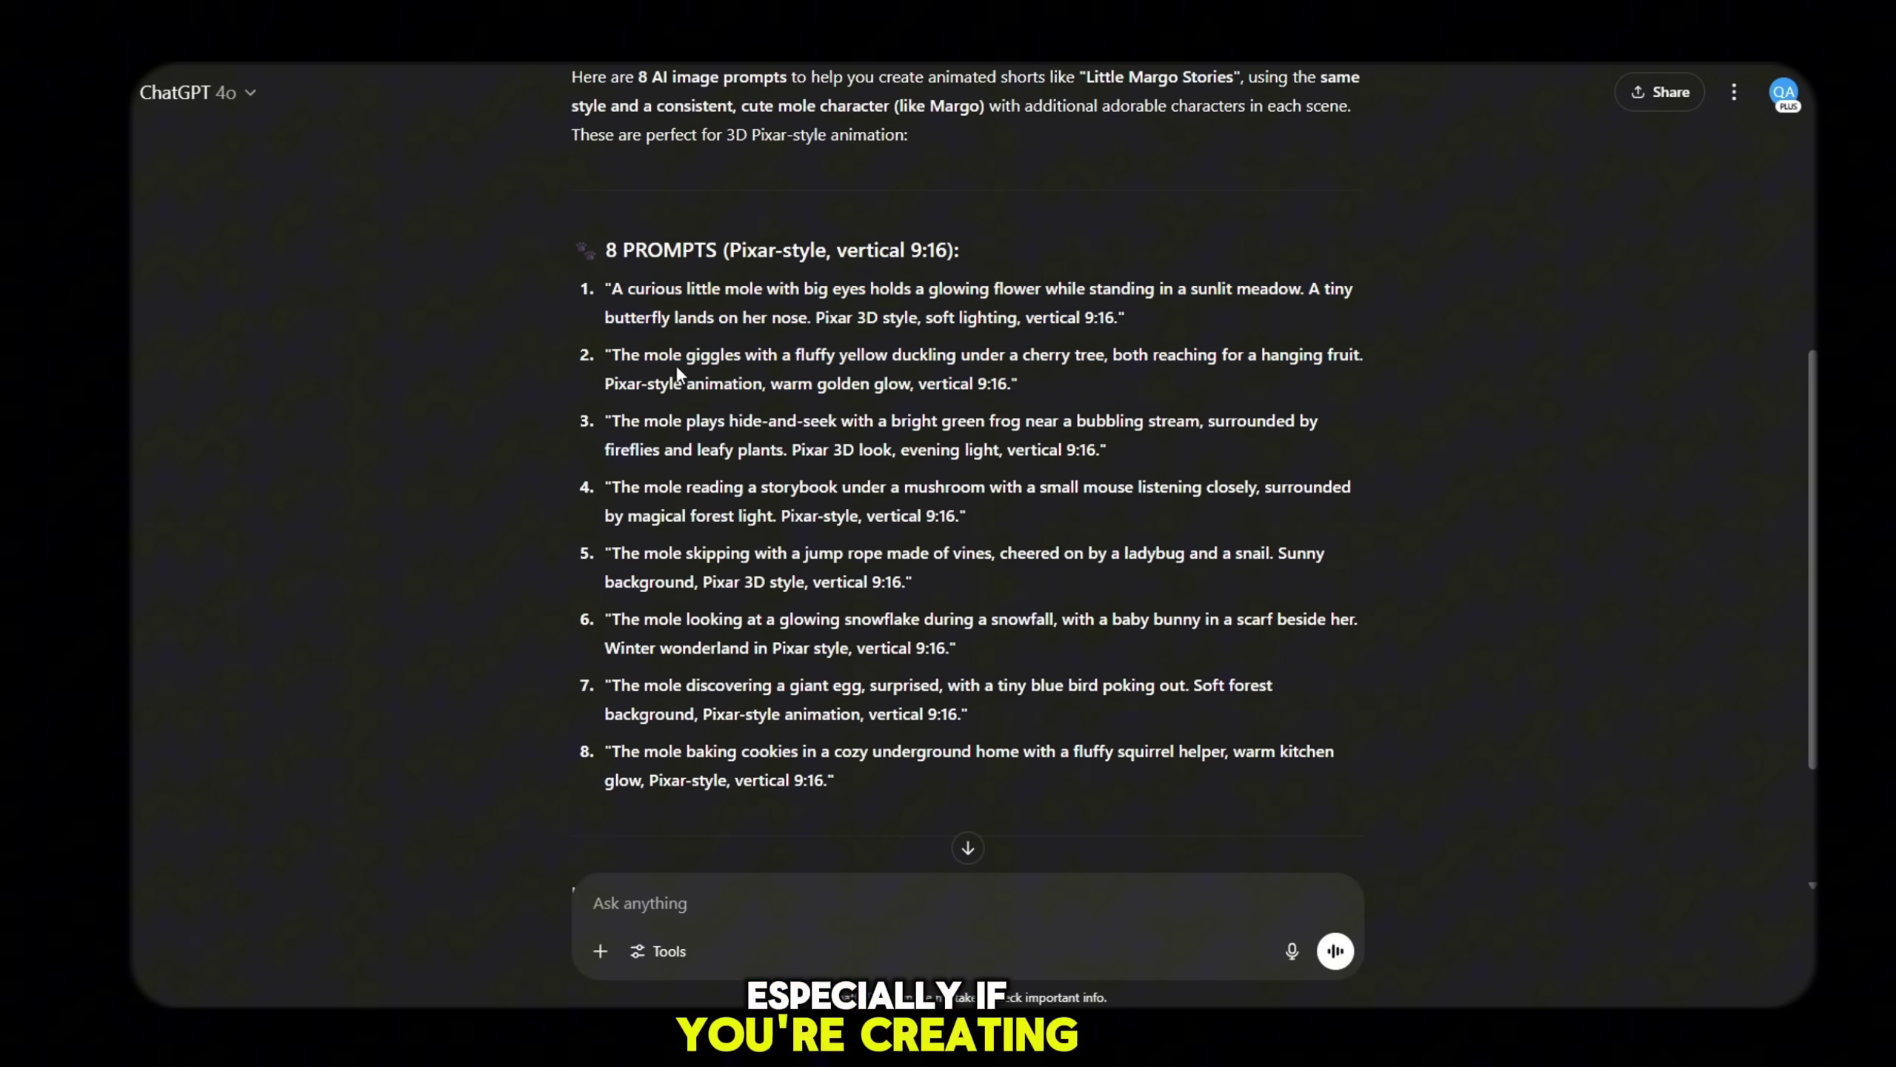
pyautogui.moveTo(613, 350); pyautogui.dragTo(955, 394)
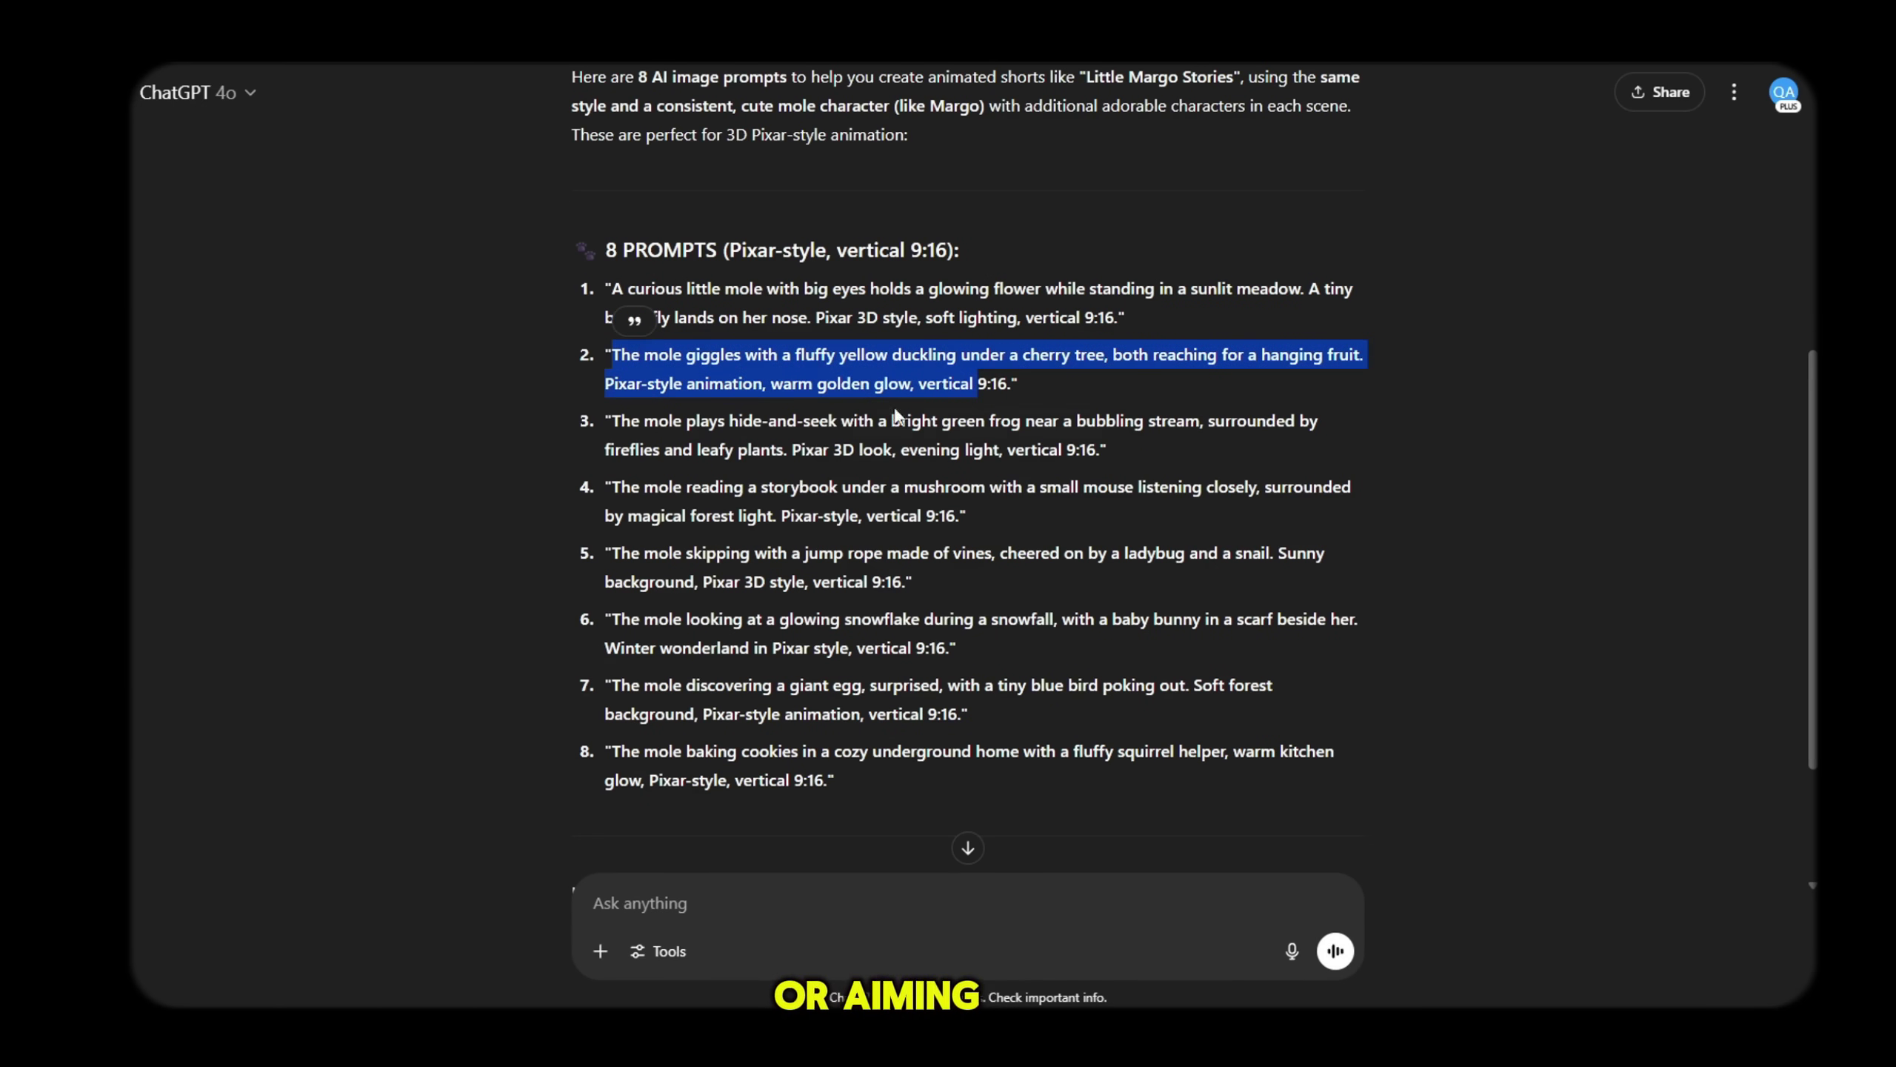
pyautogui.click(634, 442)
pyautogui.moveTo(611, 423); pyautogui.dragTo(1129, 461)
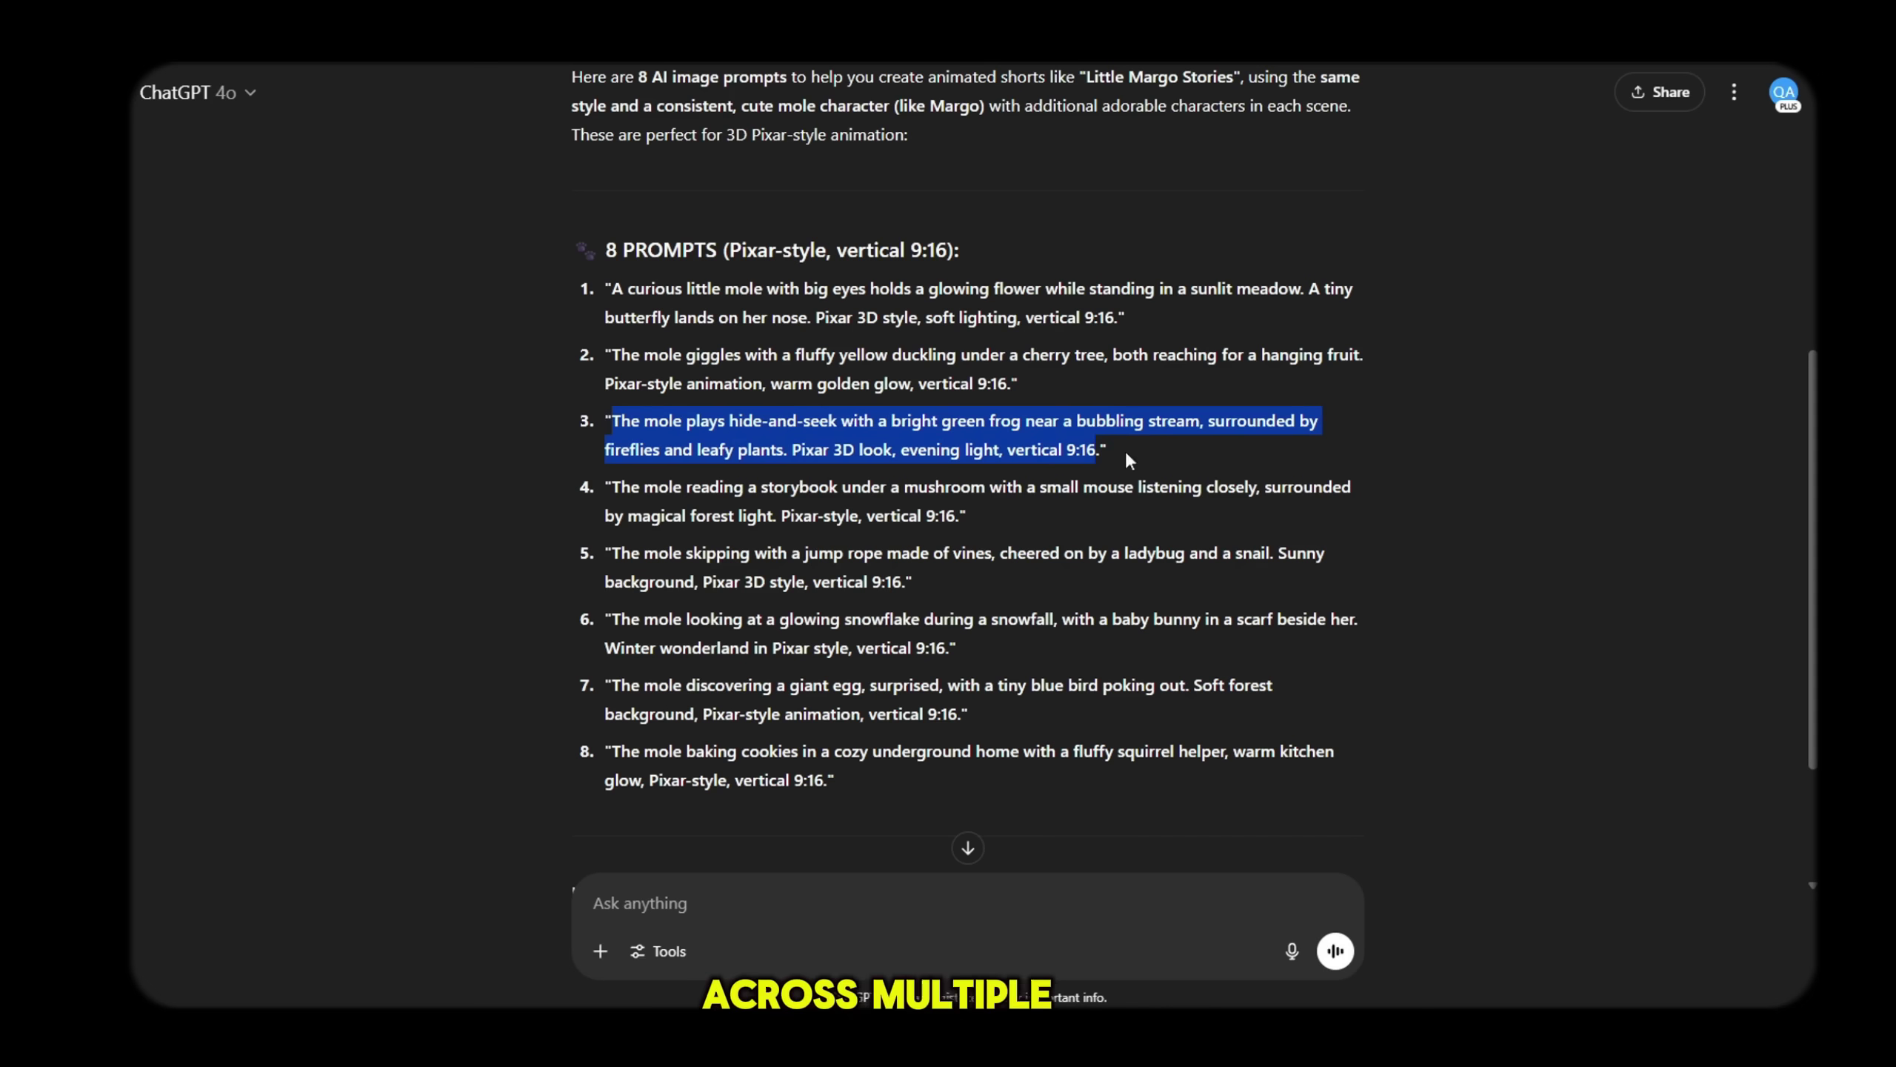
pyautogui.click(640, 497)
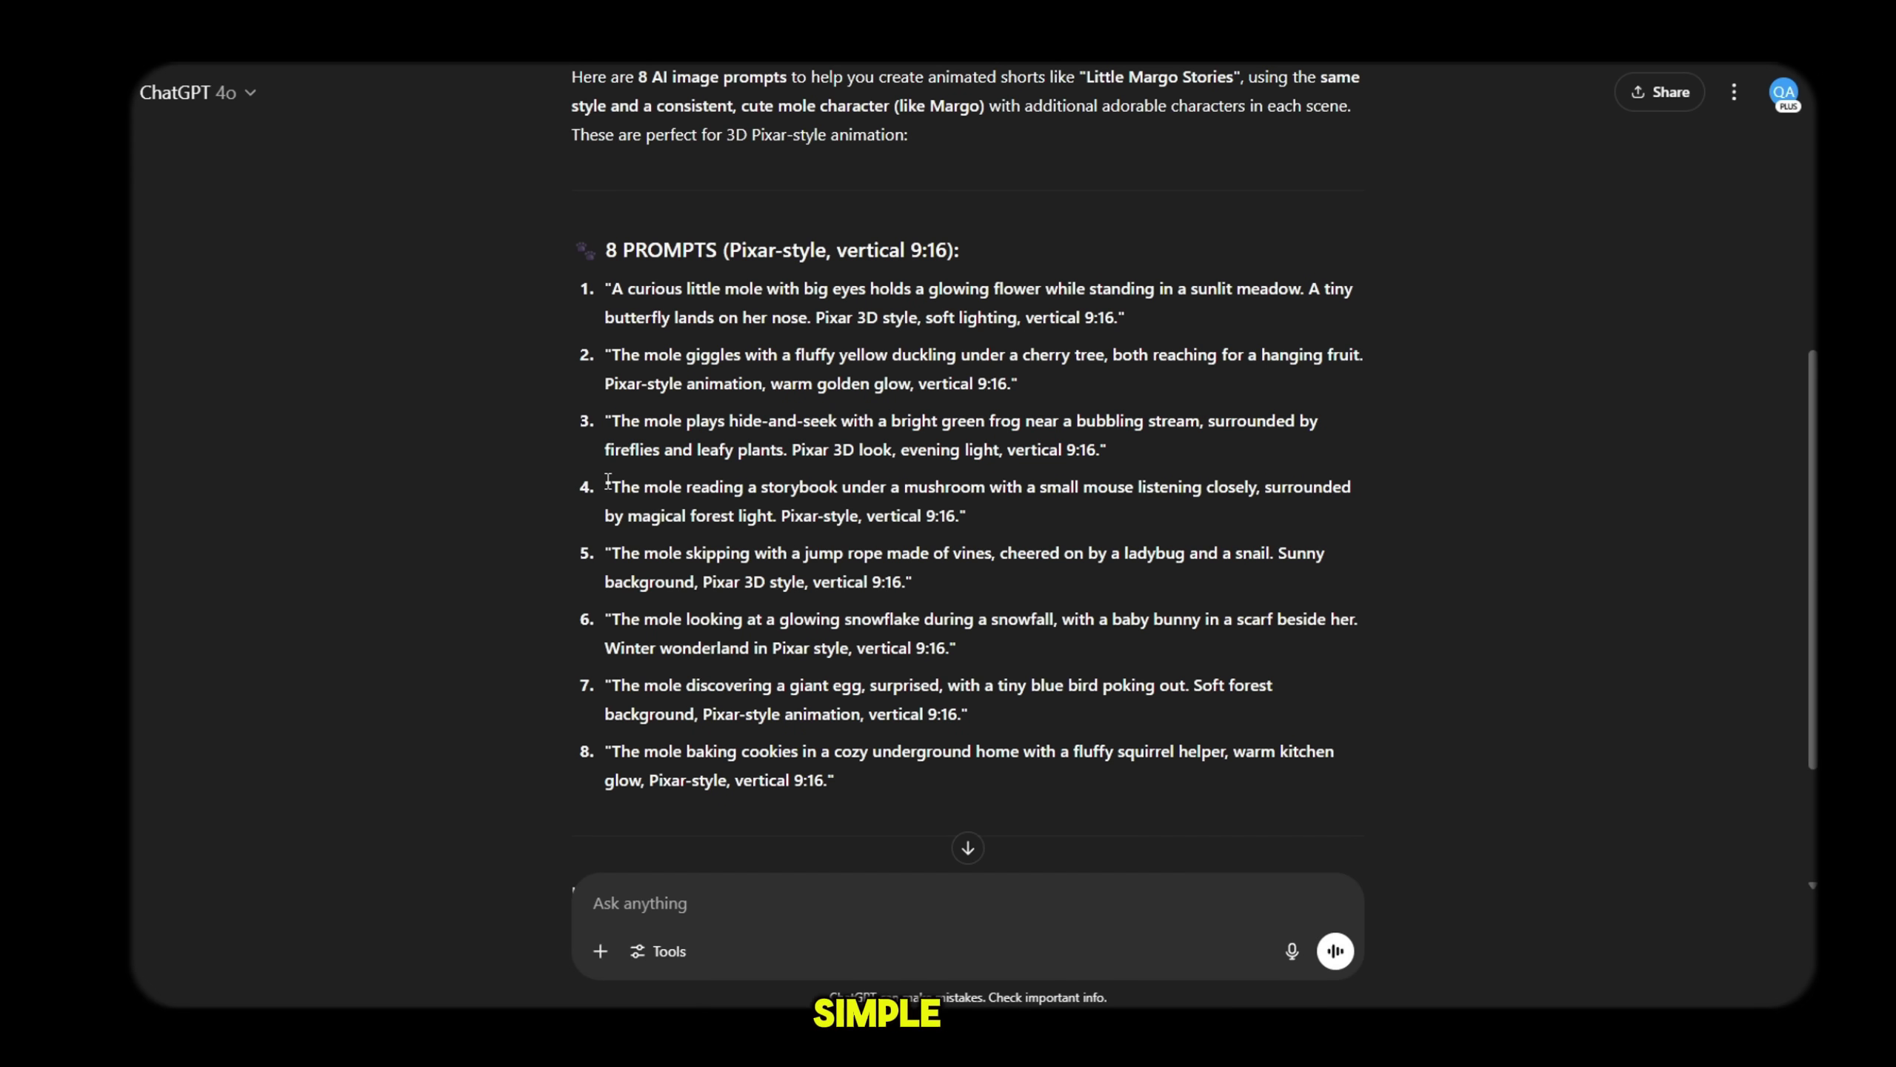
pyautogui.moveTo(609, 480); pyautogui.dragTo(1003, 523)
pyautogui.click(752, 559)
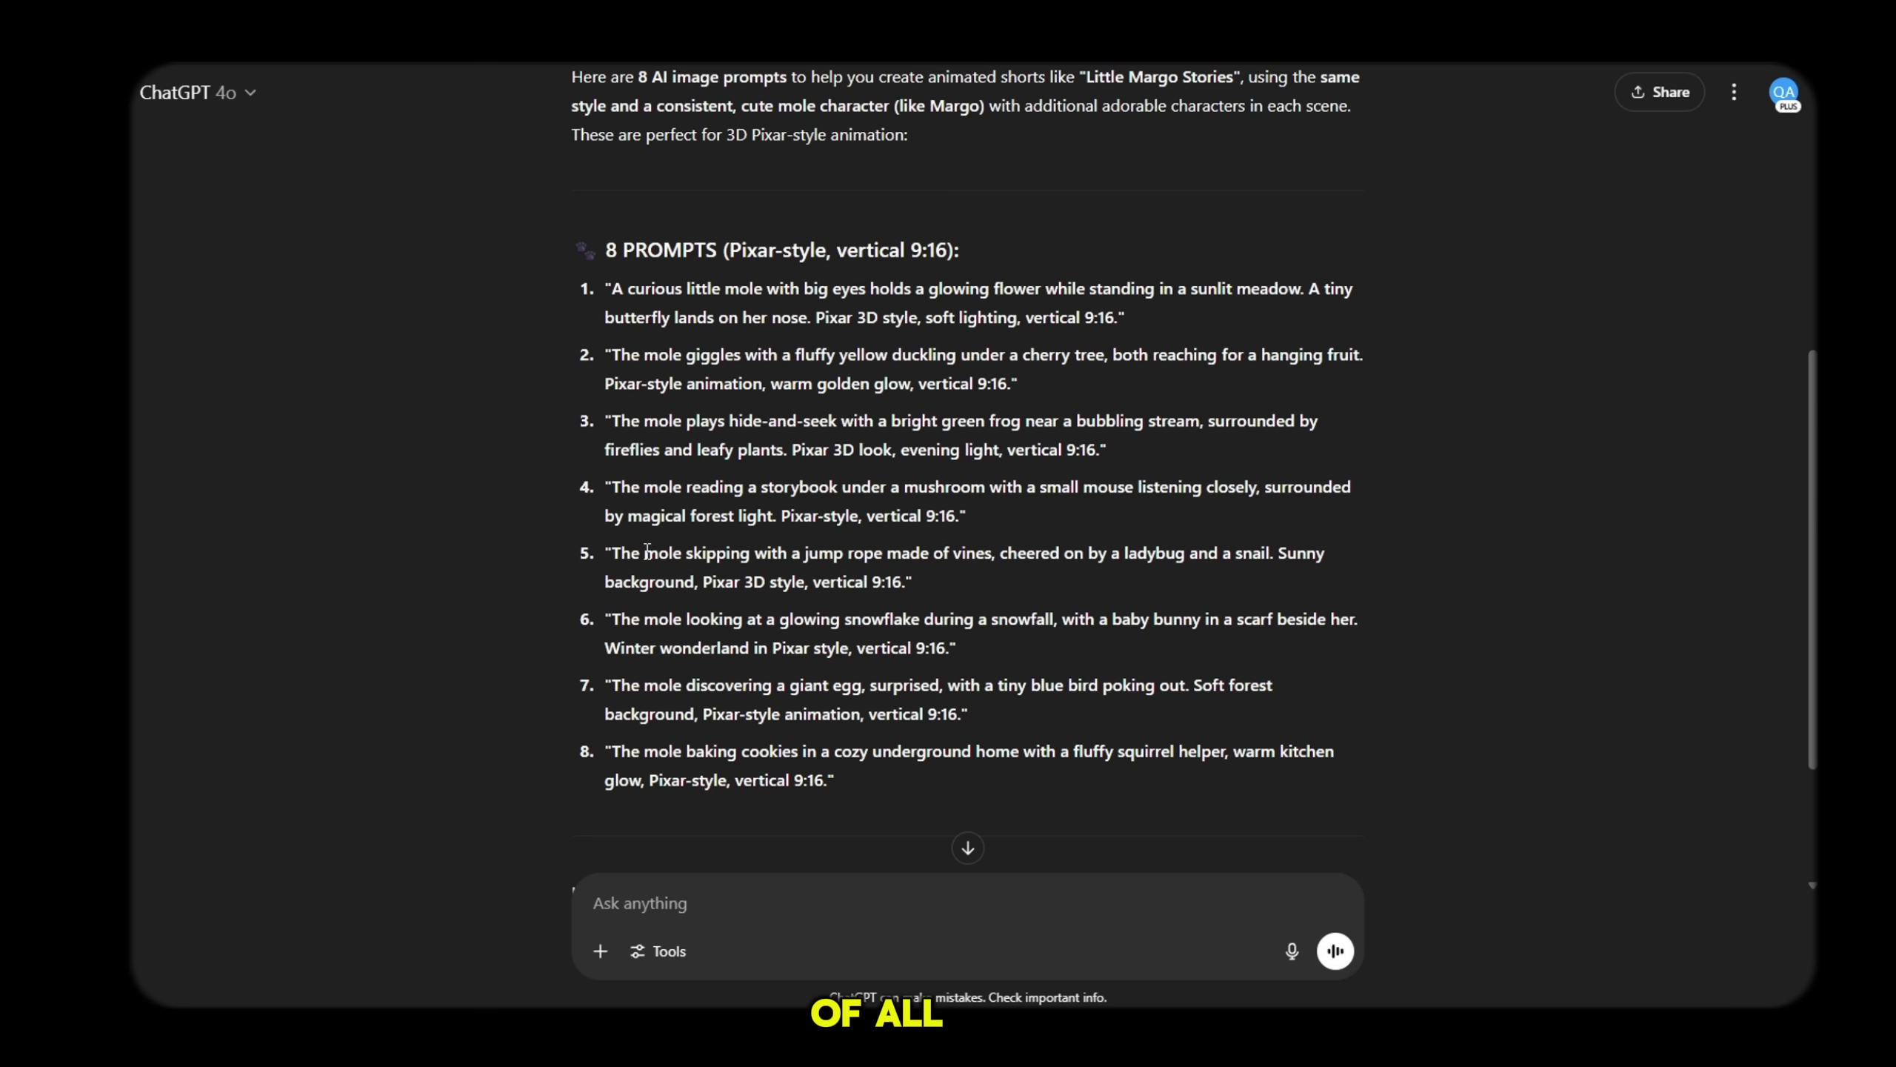
# Step: Select the curious mole glowing-flower prompt 1 text and bring up its copy menu
pyautogui.moveTo(608, 553); pyautogui.dragTo(963, 624)
pyautogui.moveTo(606, 685); pyautogui.dragTo(841, 713)
pyautogui.click(670, 704)
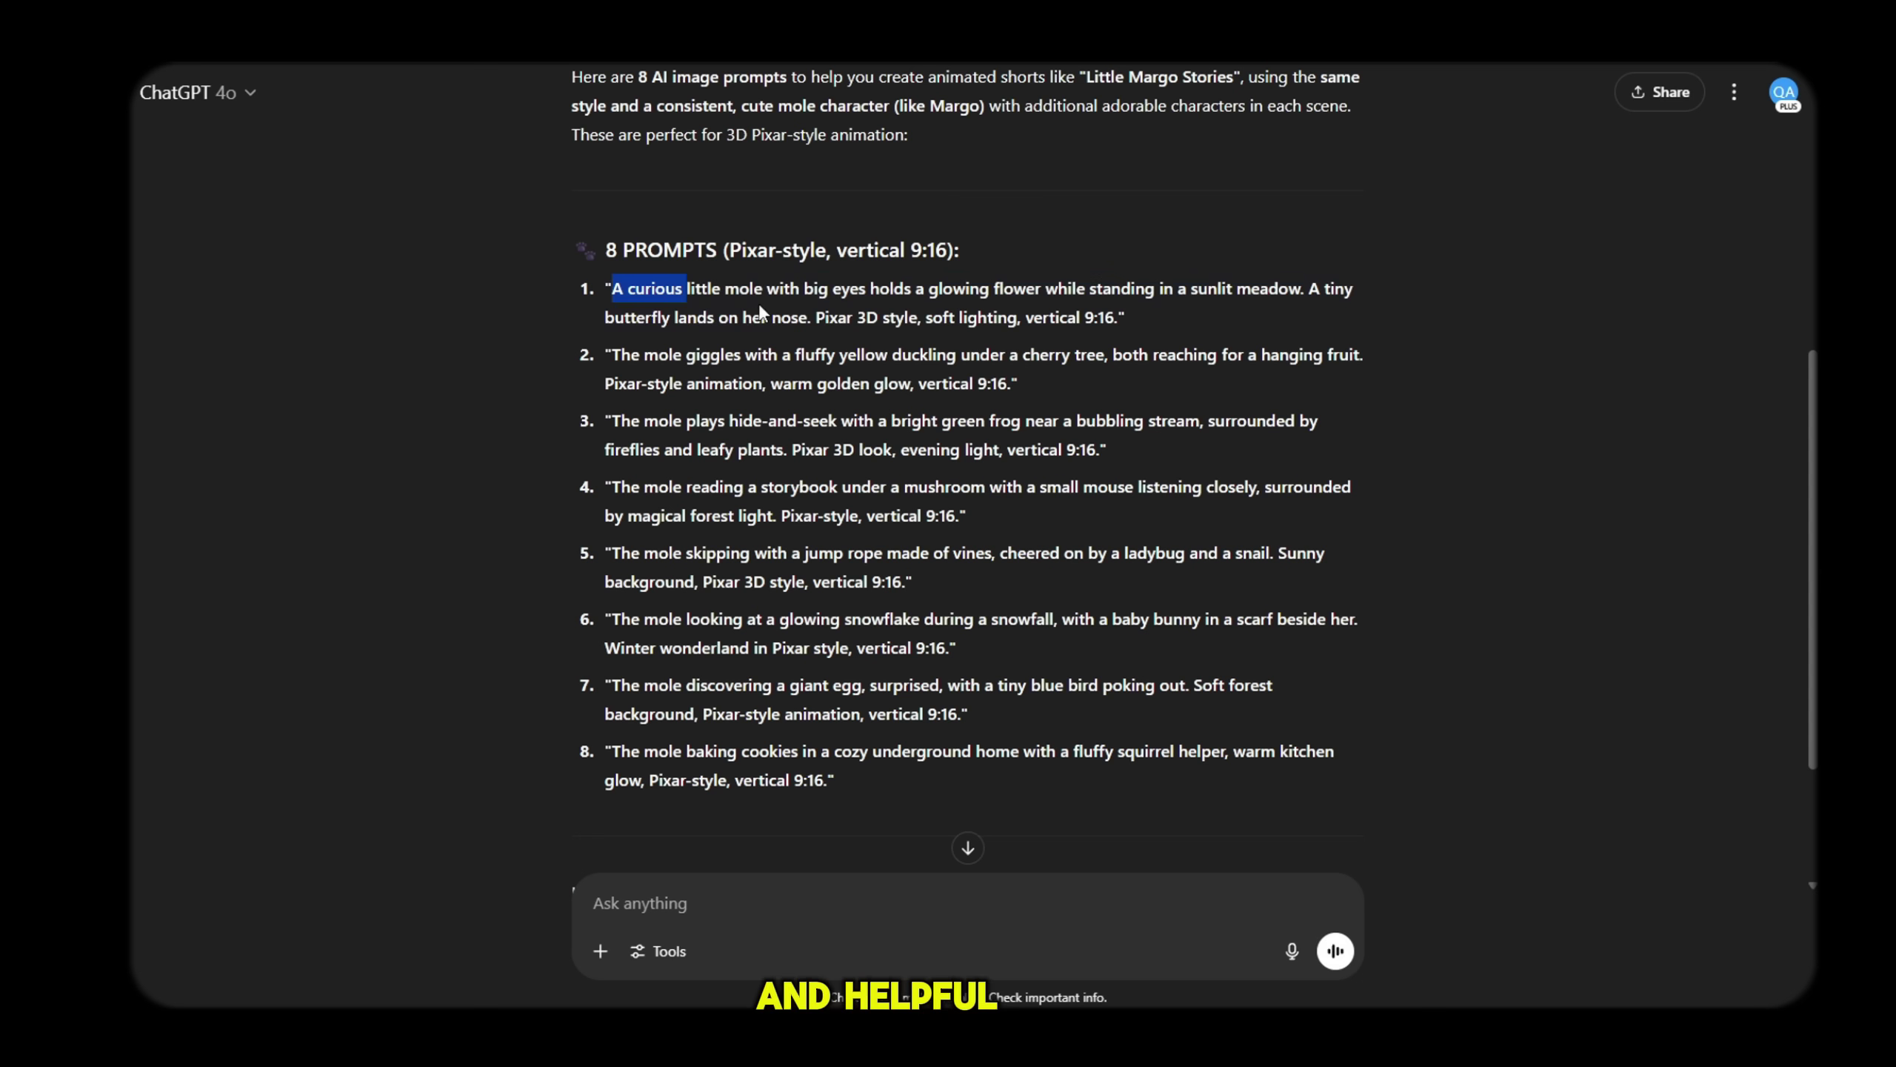
pyautogui.moveTo(760, 311); pyautogui.dragTo(1019, 322)
pyautogui.rightClick(970, 302)
# Step: Copy the flower mole prompt into PicLumen and generate it in a portrait aspect ratio
pyautogui.click(992, 323)
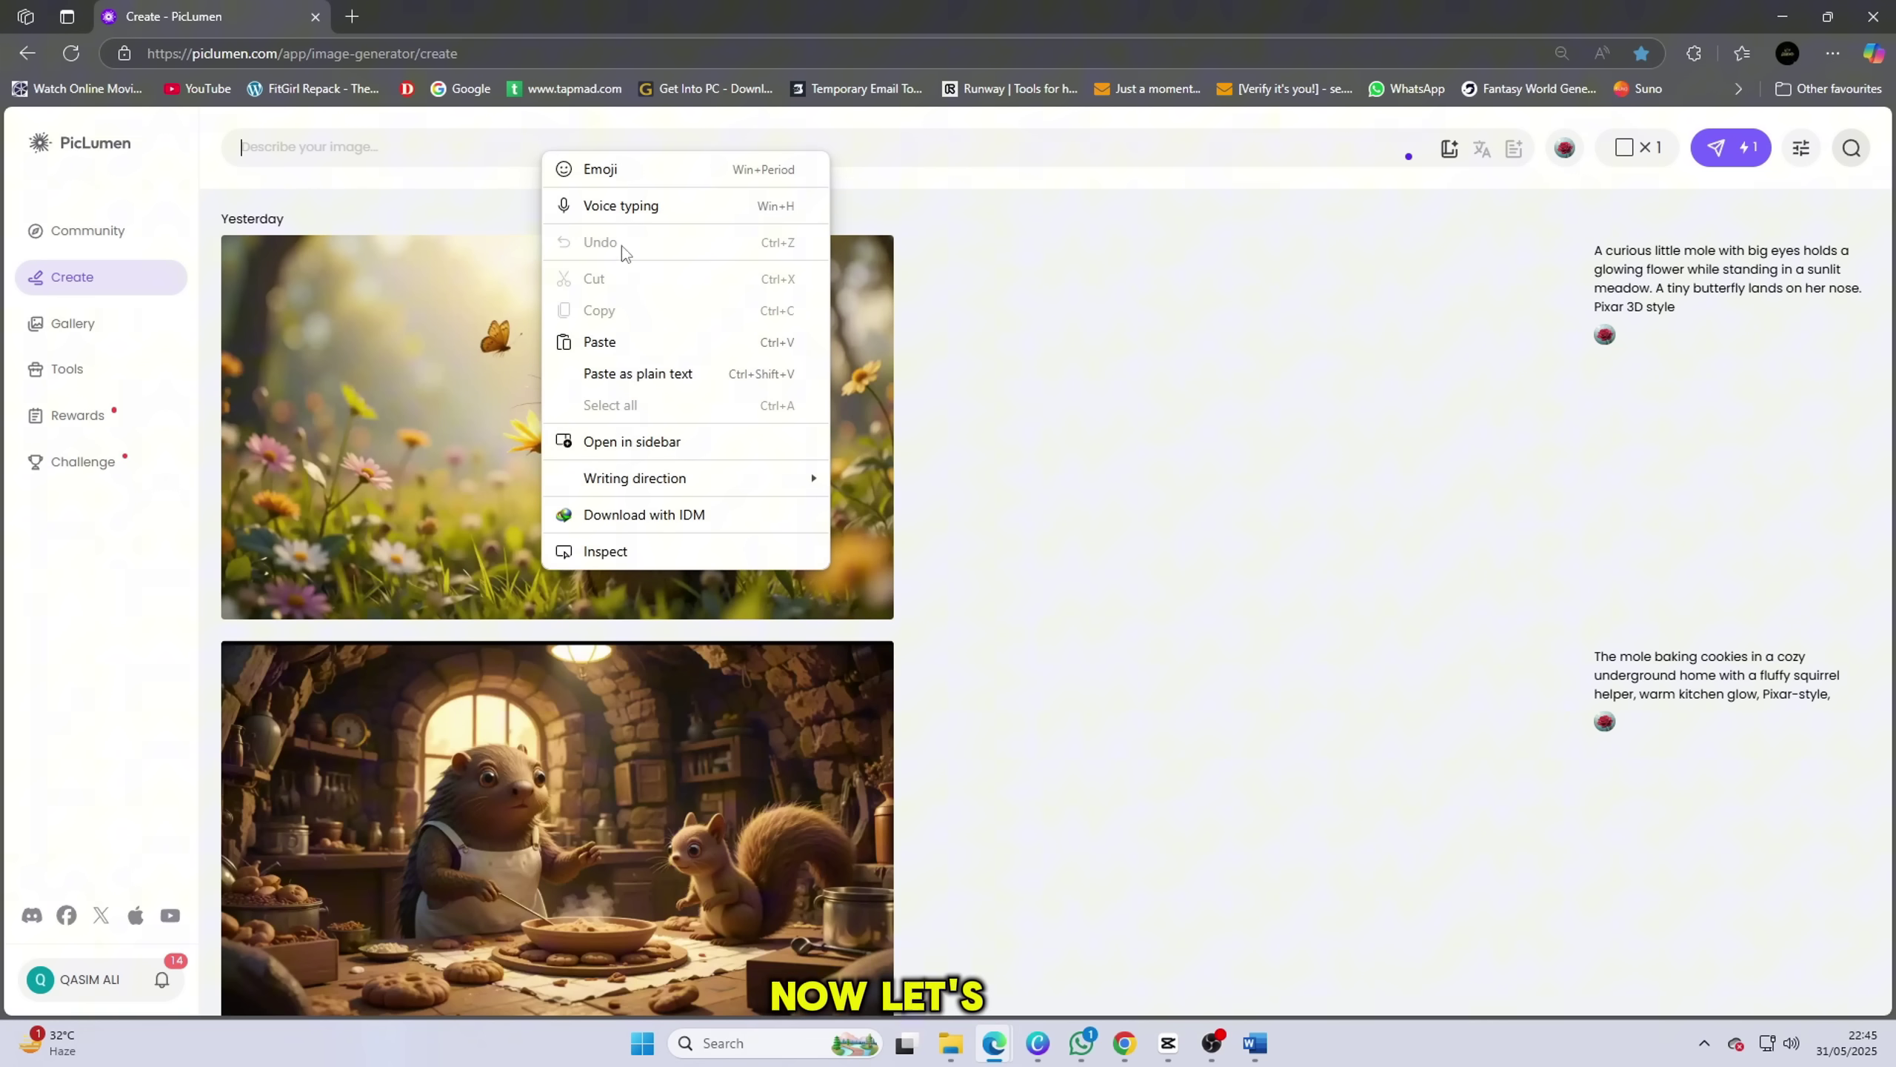
pyautogui.click(593, 338)
pyautogui.click(1658, 149)
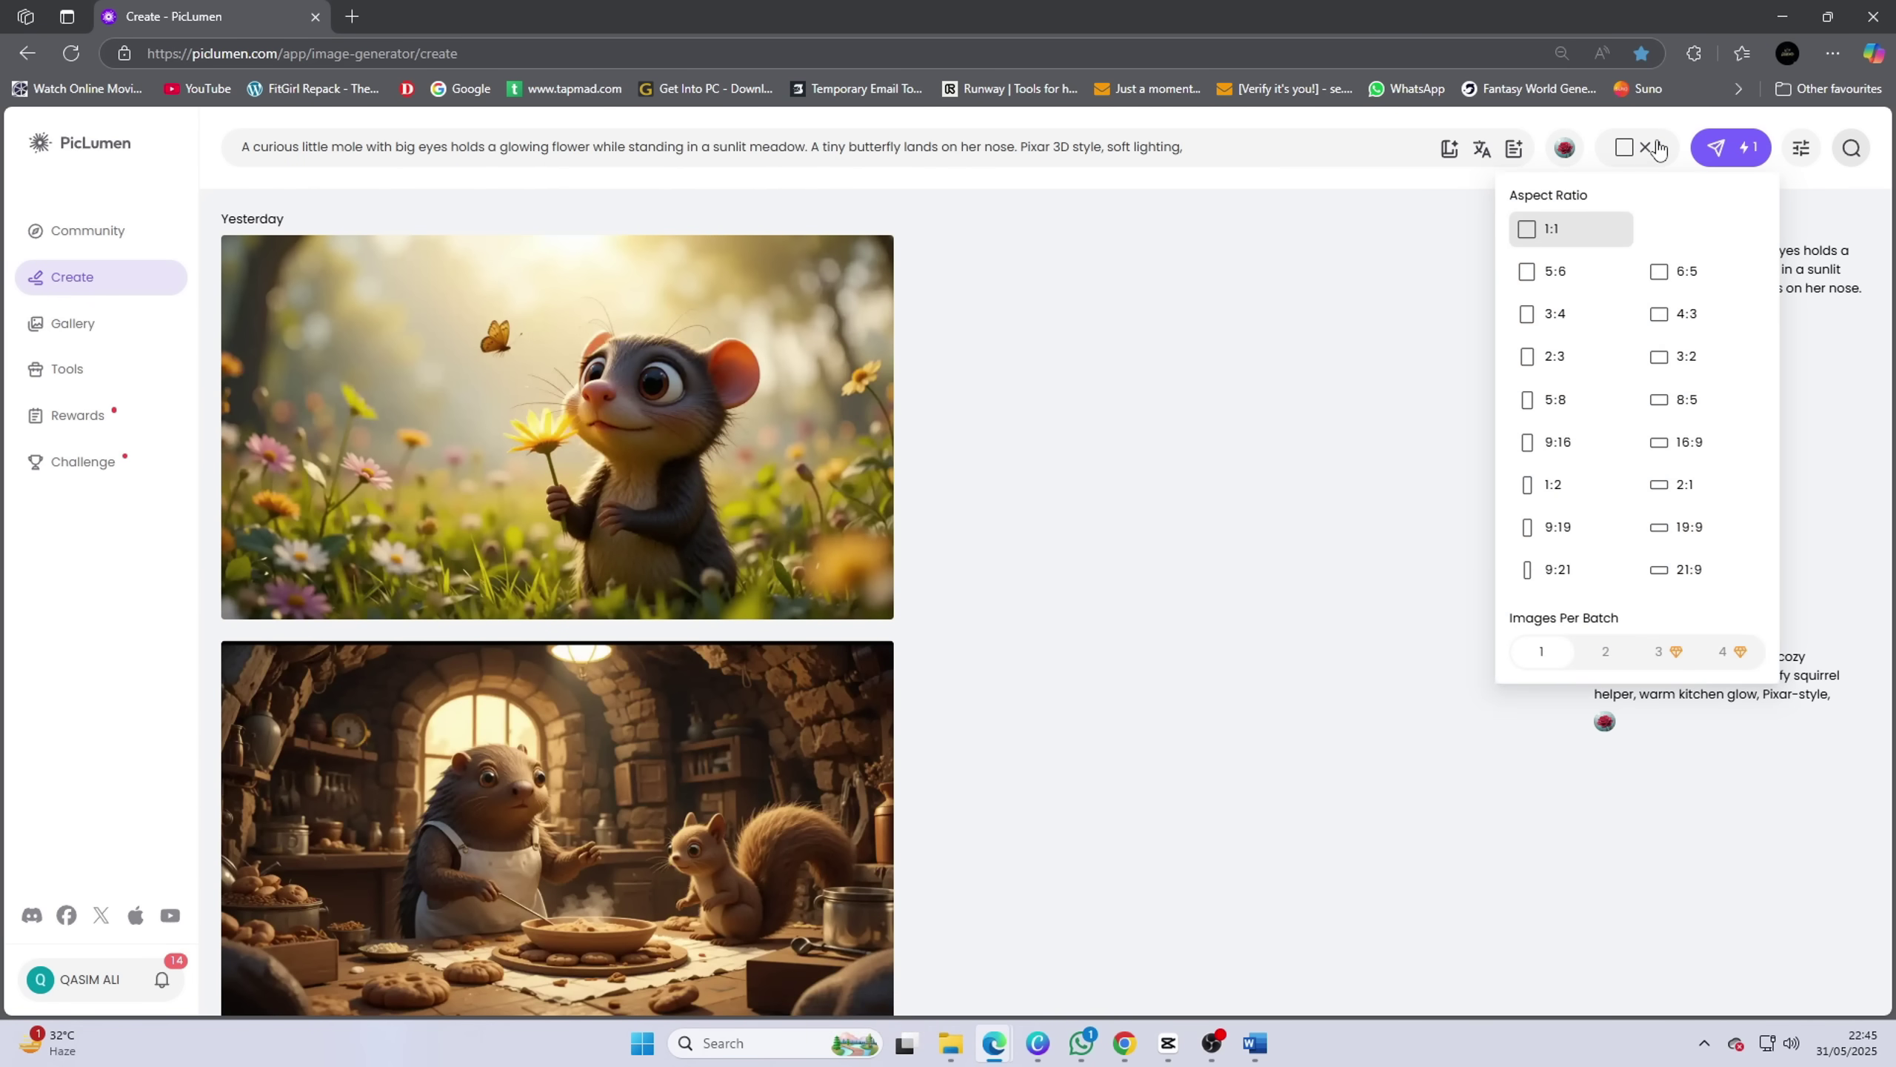
pyautogui.click(1555, 398)
pyautogui.click(1717, 147)
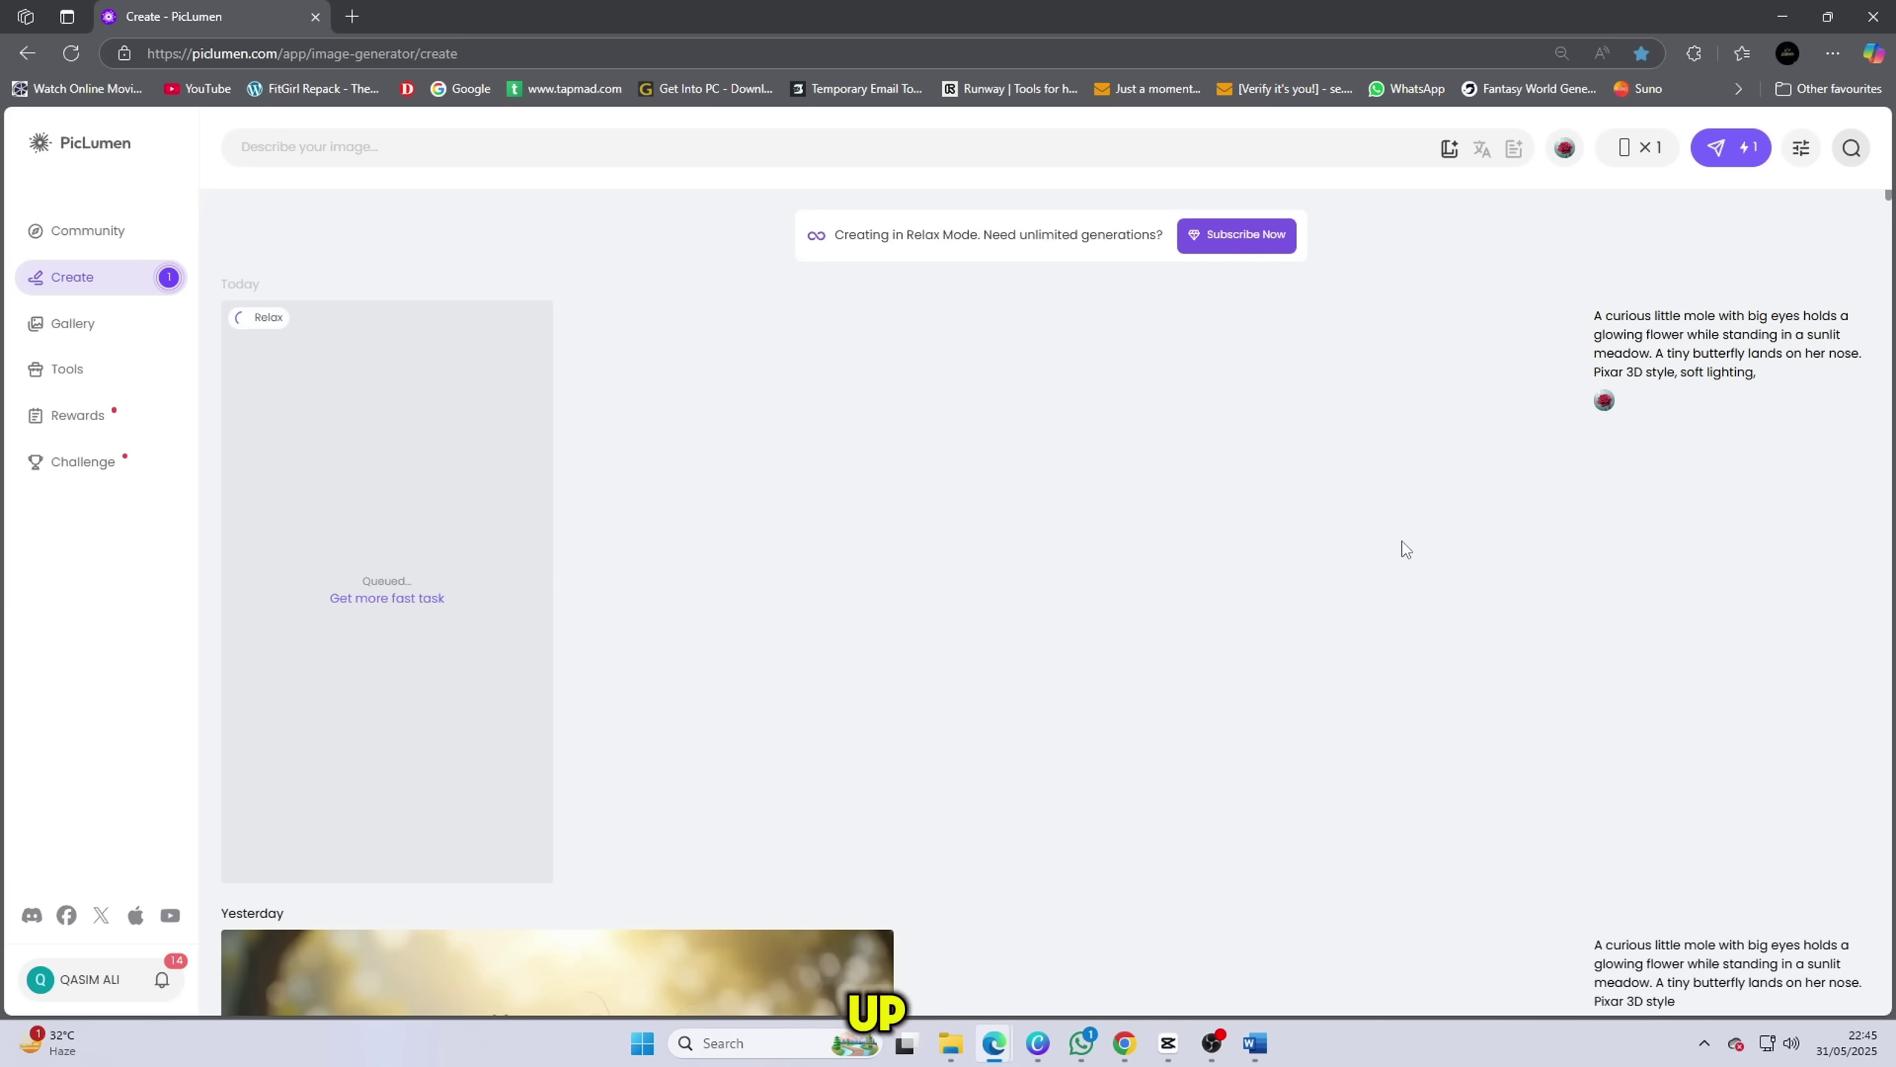
# Step: Switch to 16:9, paste the prompt again, dismiss the too-many-tasks notice and regenerate
pyautogui.click(1628, 169)
pyautogui.click(1683, 431)
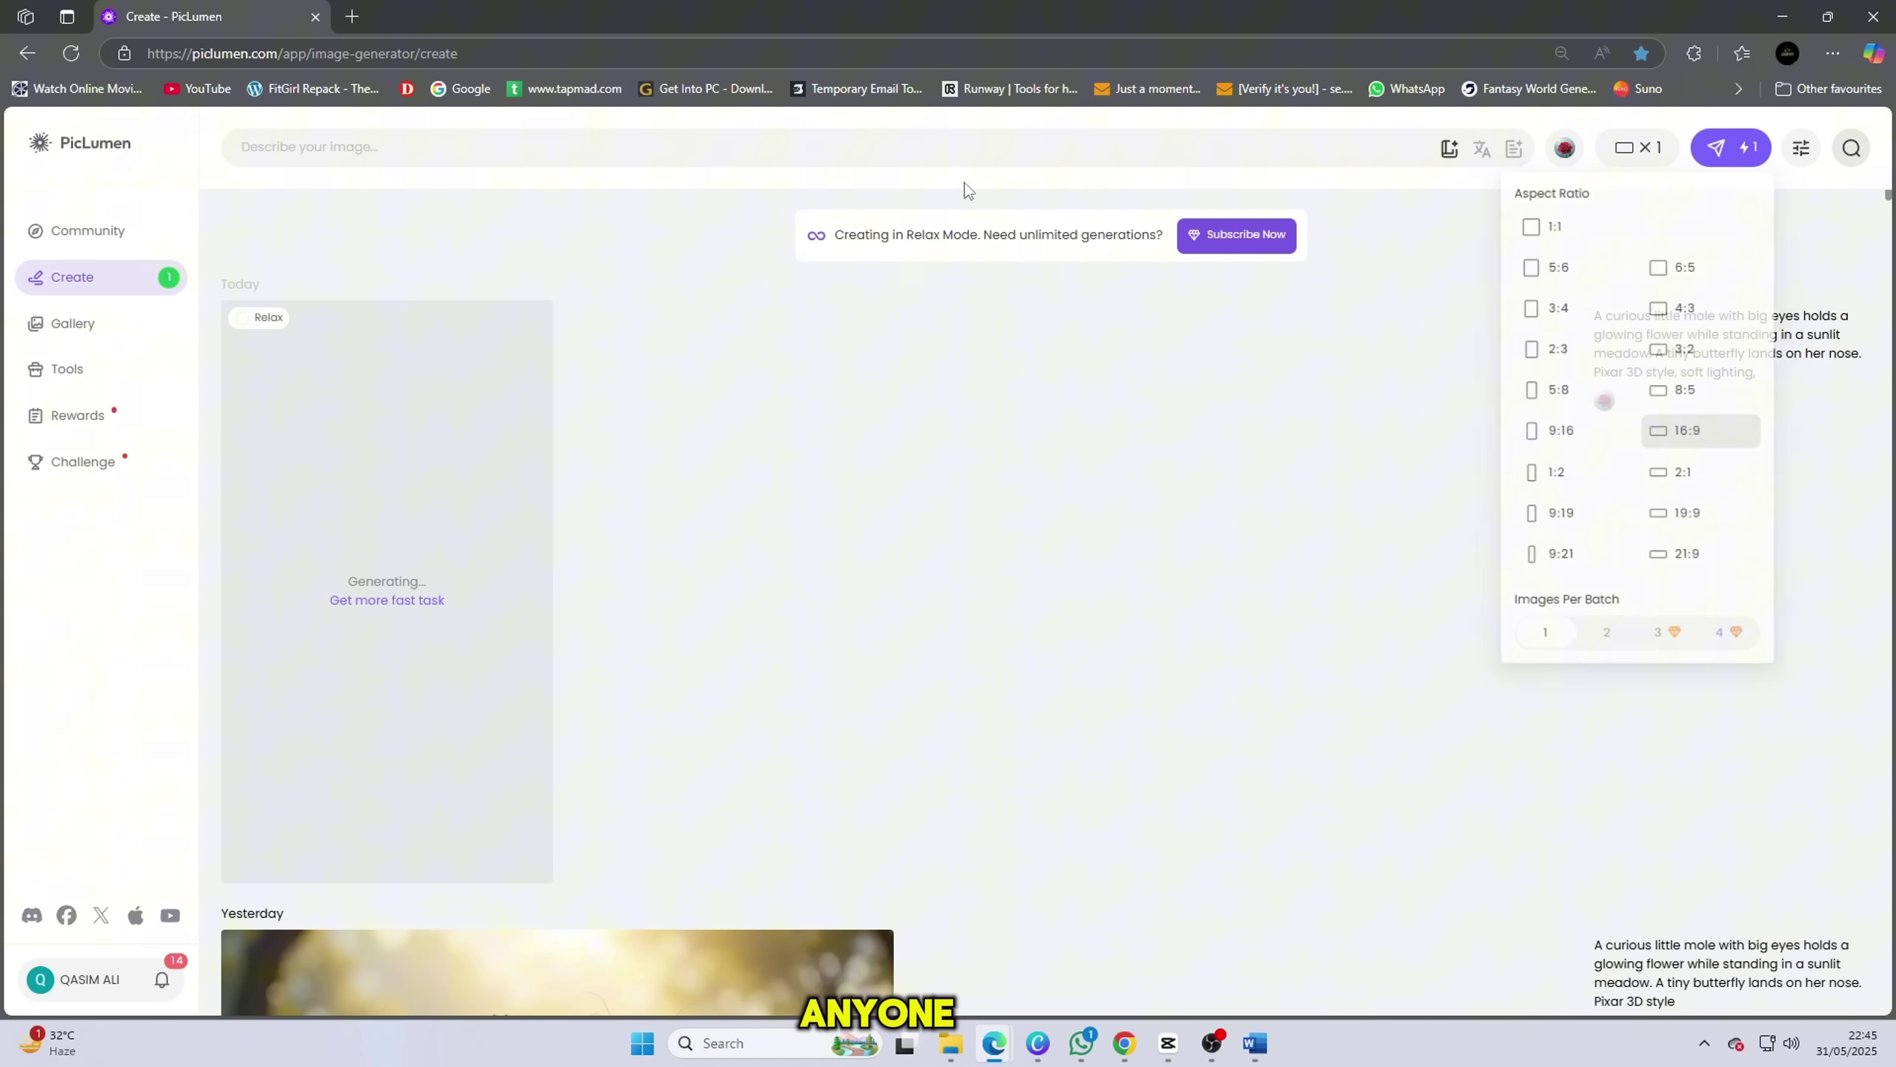
pyautogui.rightClick(936, 148)
pyautogui.click(982, 338)
pyautogui.click(1715, 153)
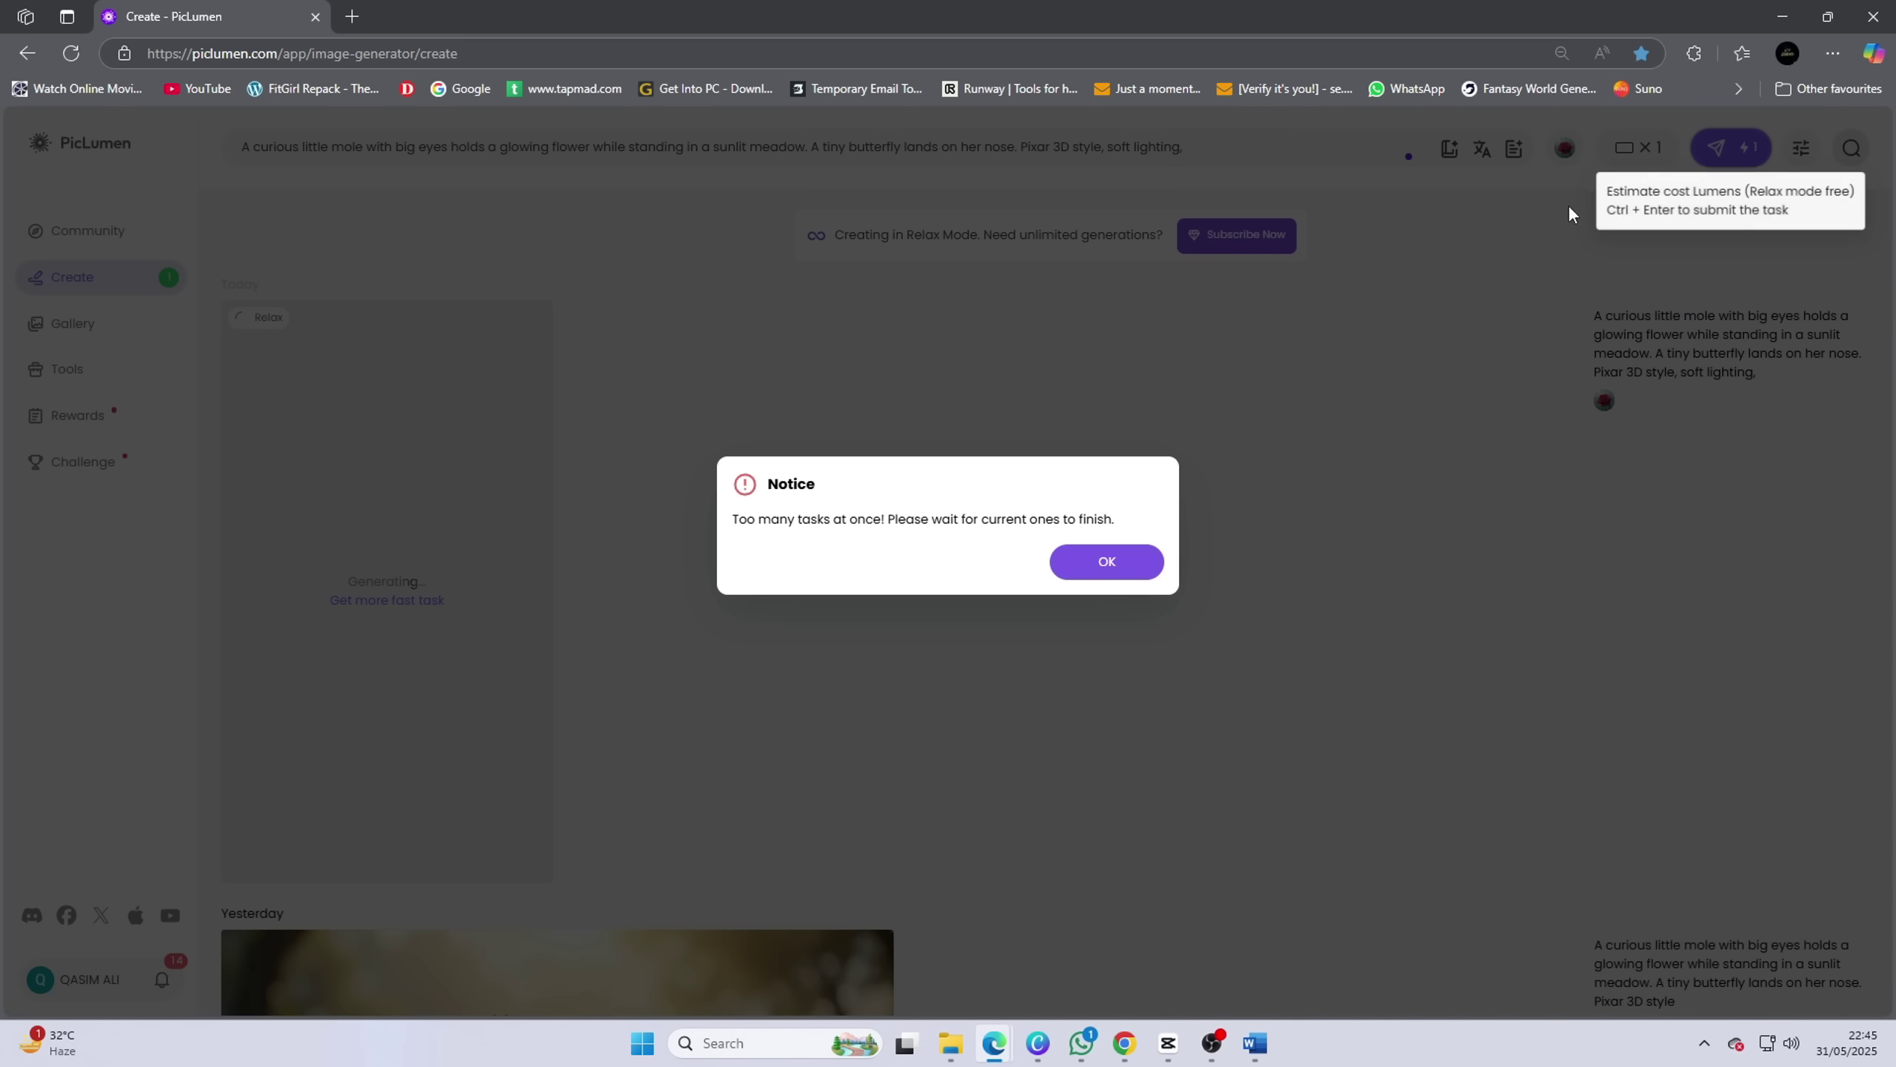
pyautogui.click(1093, 563)
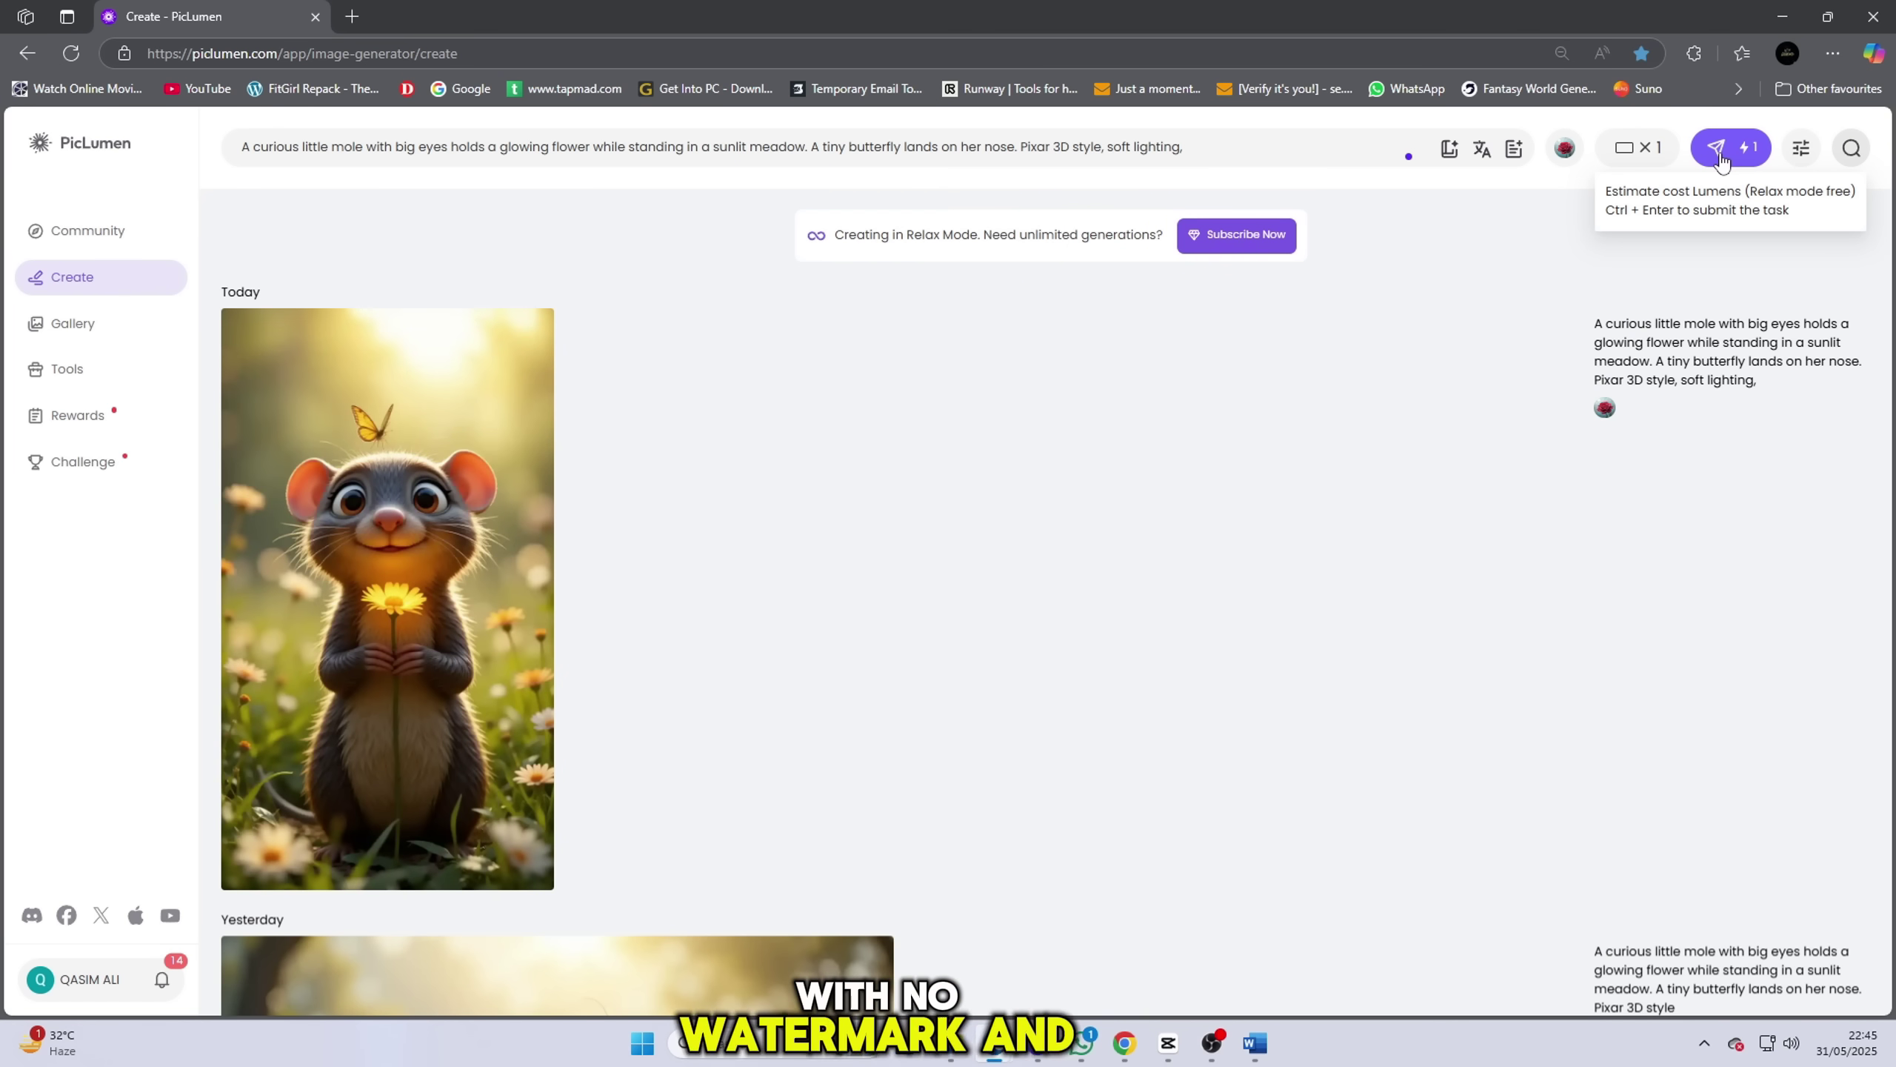
pyautogui.click(1719, 154)
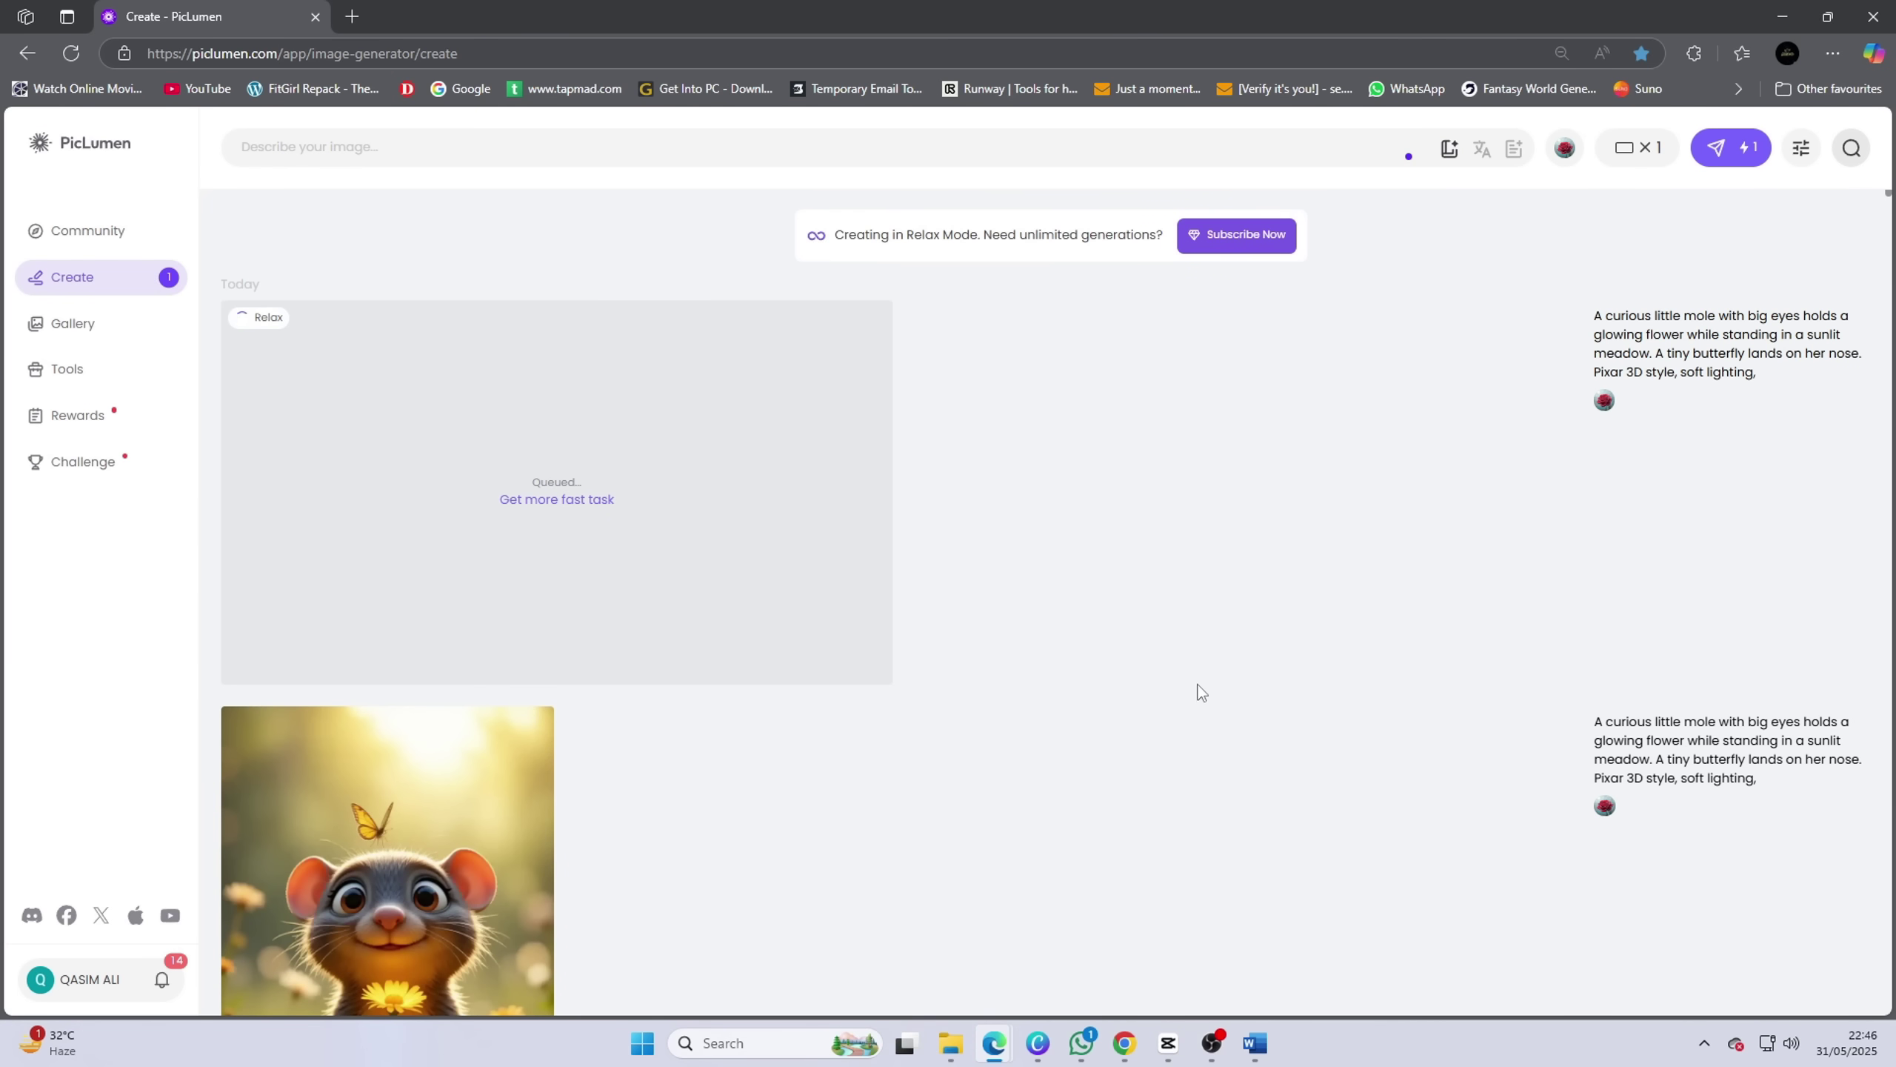
# Step: Grab ChatGPT's prompt 2, the mole and yellow duckling under a cherry tree, then return to PicLumen
pyautogui.moveTo(994, 1042)
pyautogui.moveTo(1012, 948)
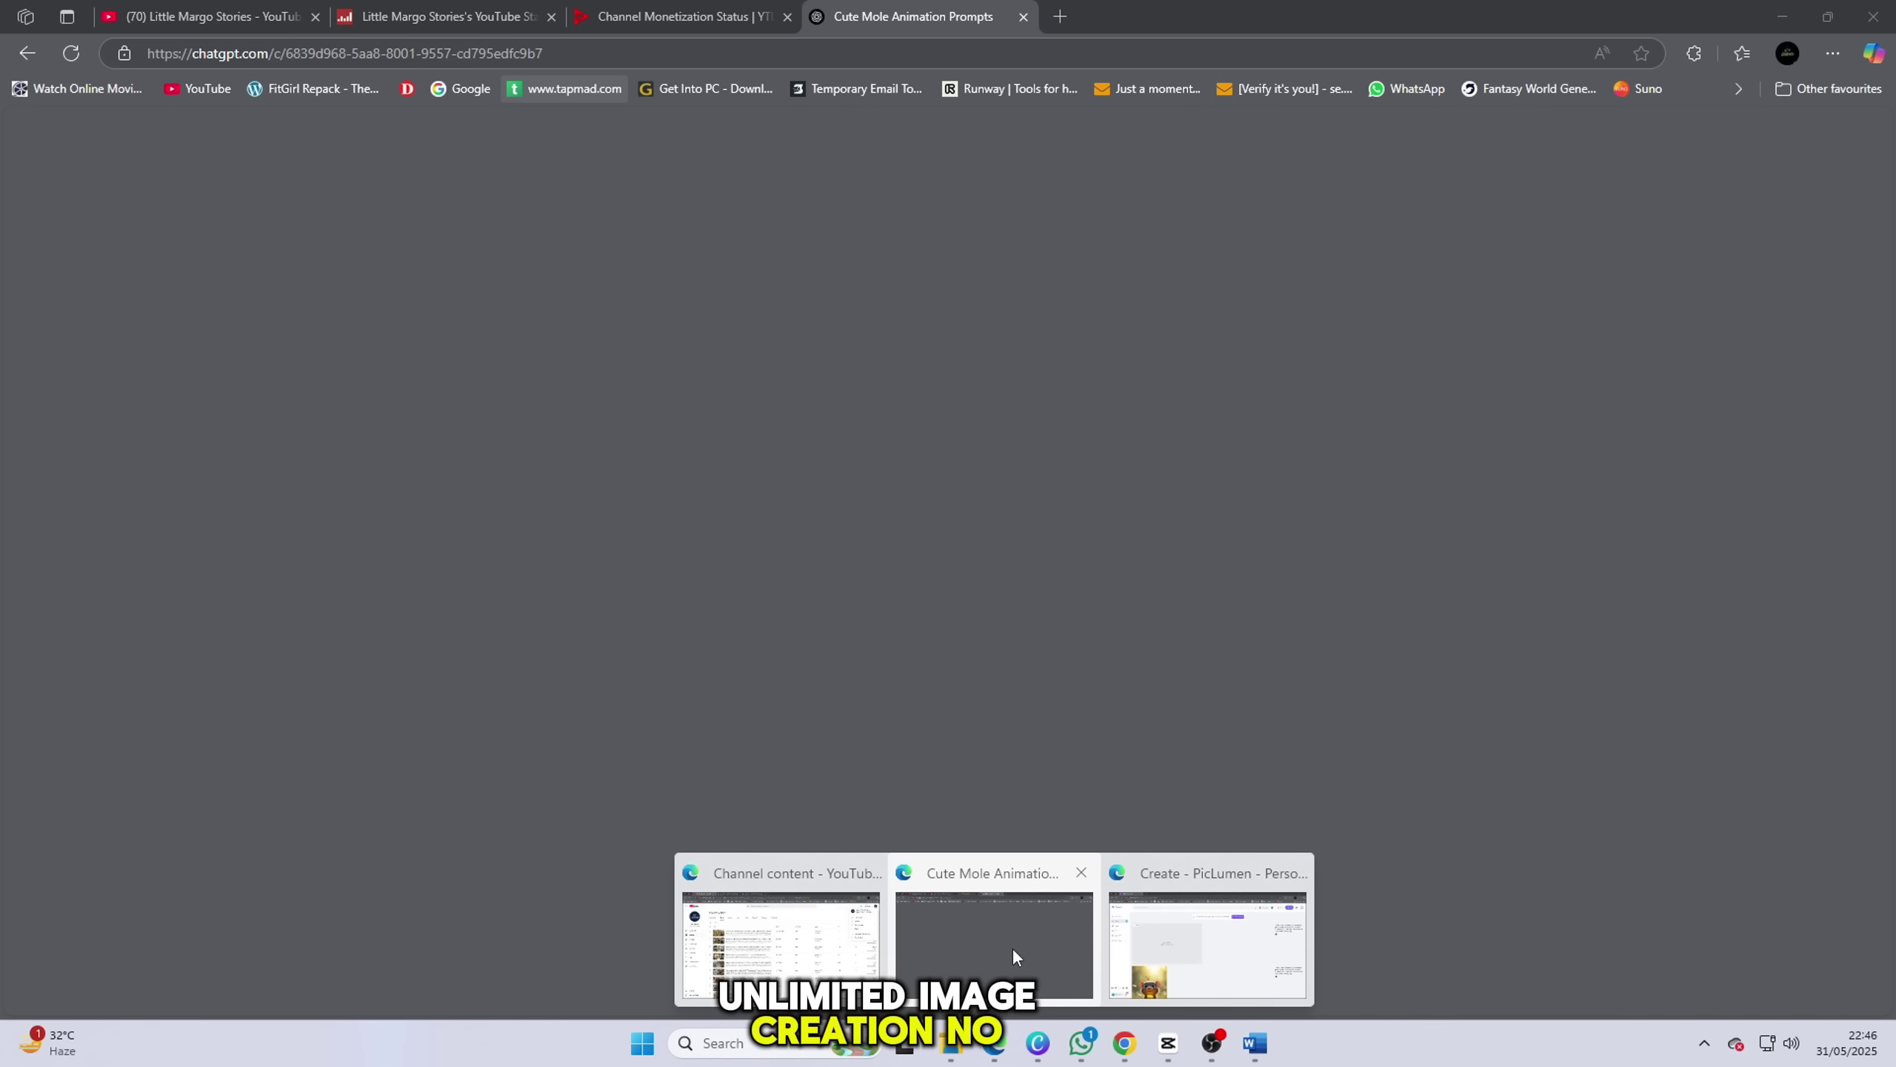
pyautogui.click(1012, 947)
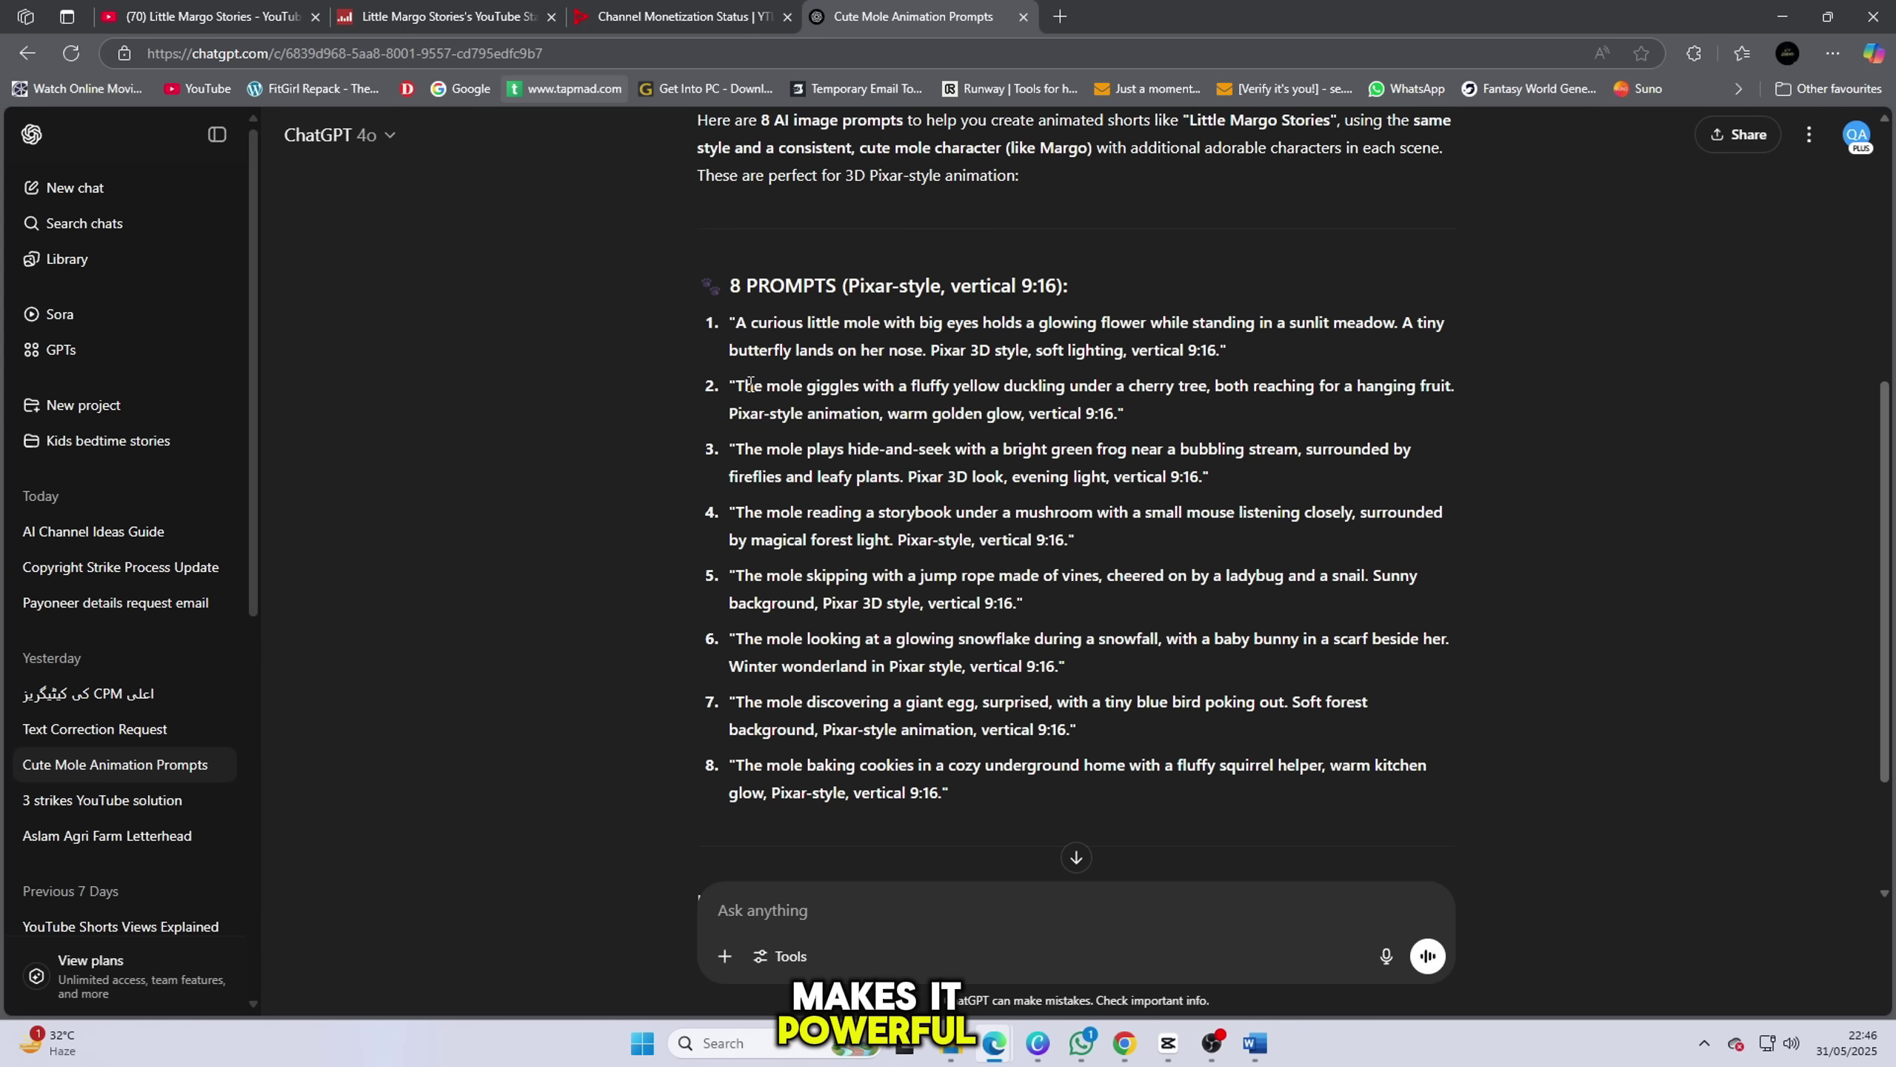
pyautogui.moveTo(744, 385); pyautogui.dragTo(1025, 415)
pyautogui.hotkey('ctrl', 'c')
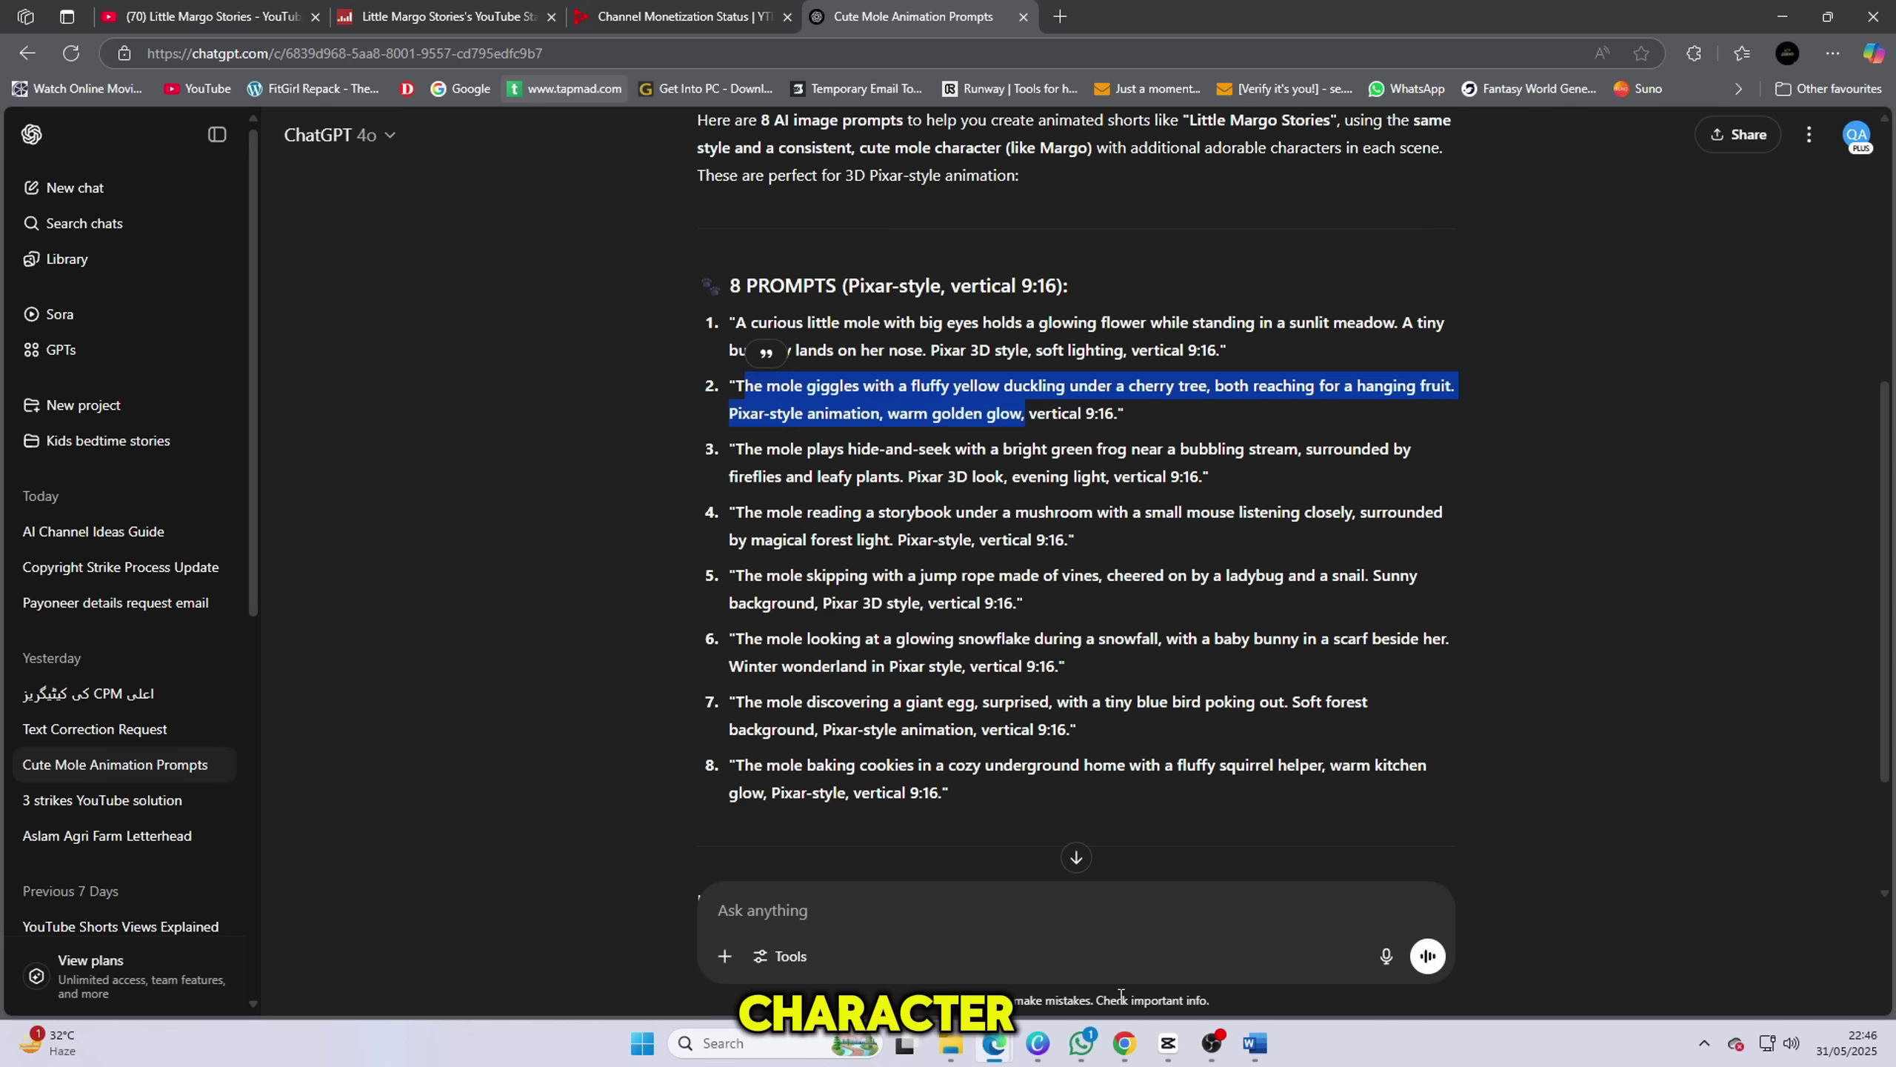
pyautogui.moveTo(1034, 1040)
pyautogui.click(933, 933)
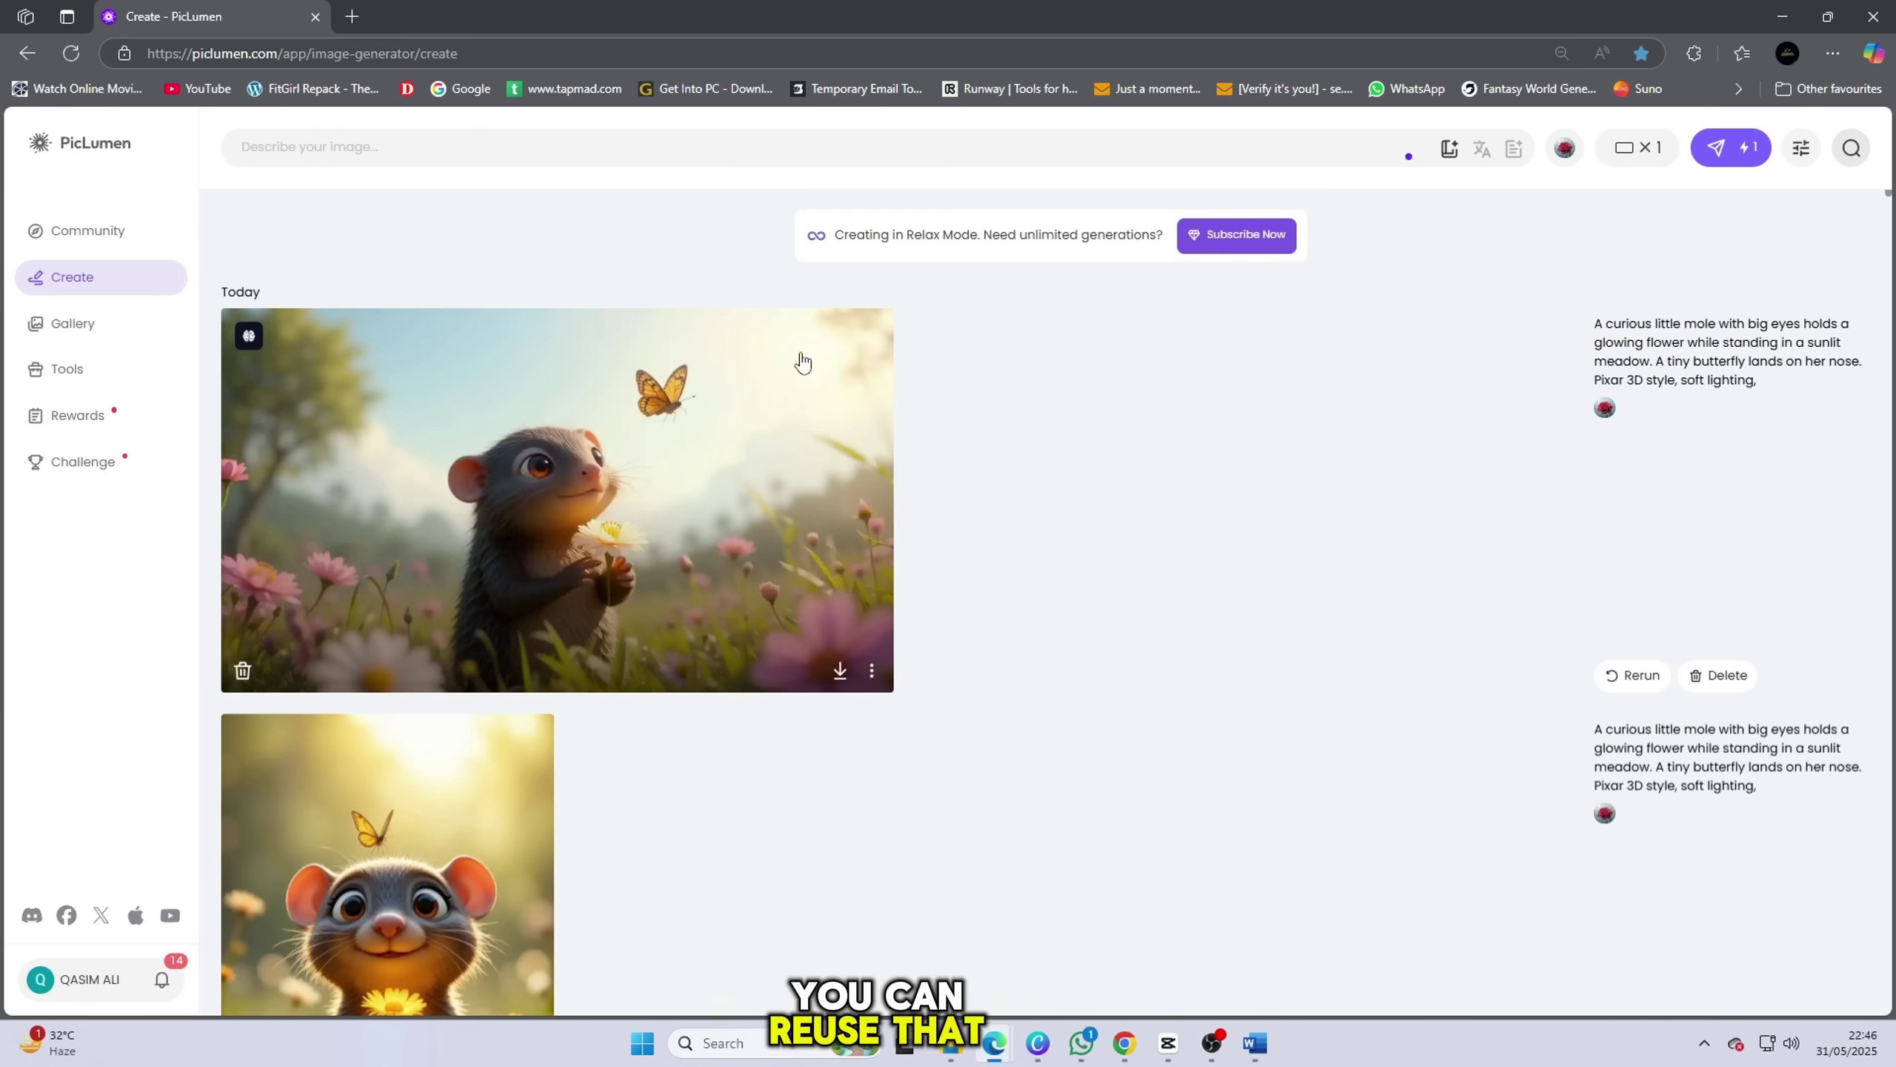
# Step: Paste the duckling cherry-tree prompt into PicLumen and generate the 16:9 image
pyautogui.rightClick(668, 153)
pyautogui.click(723, 340)
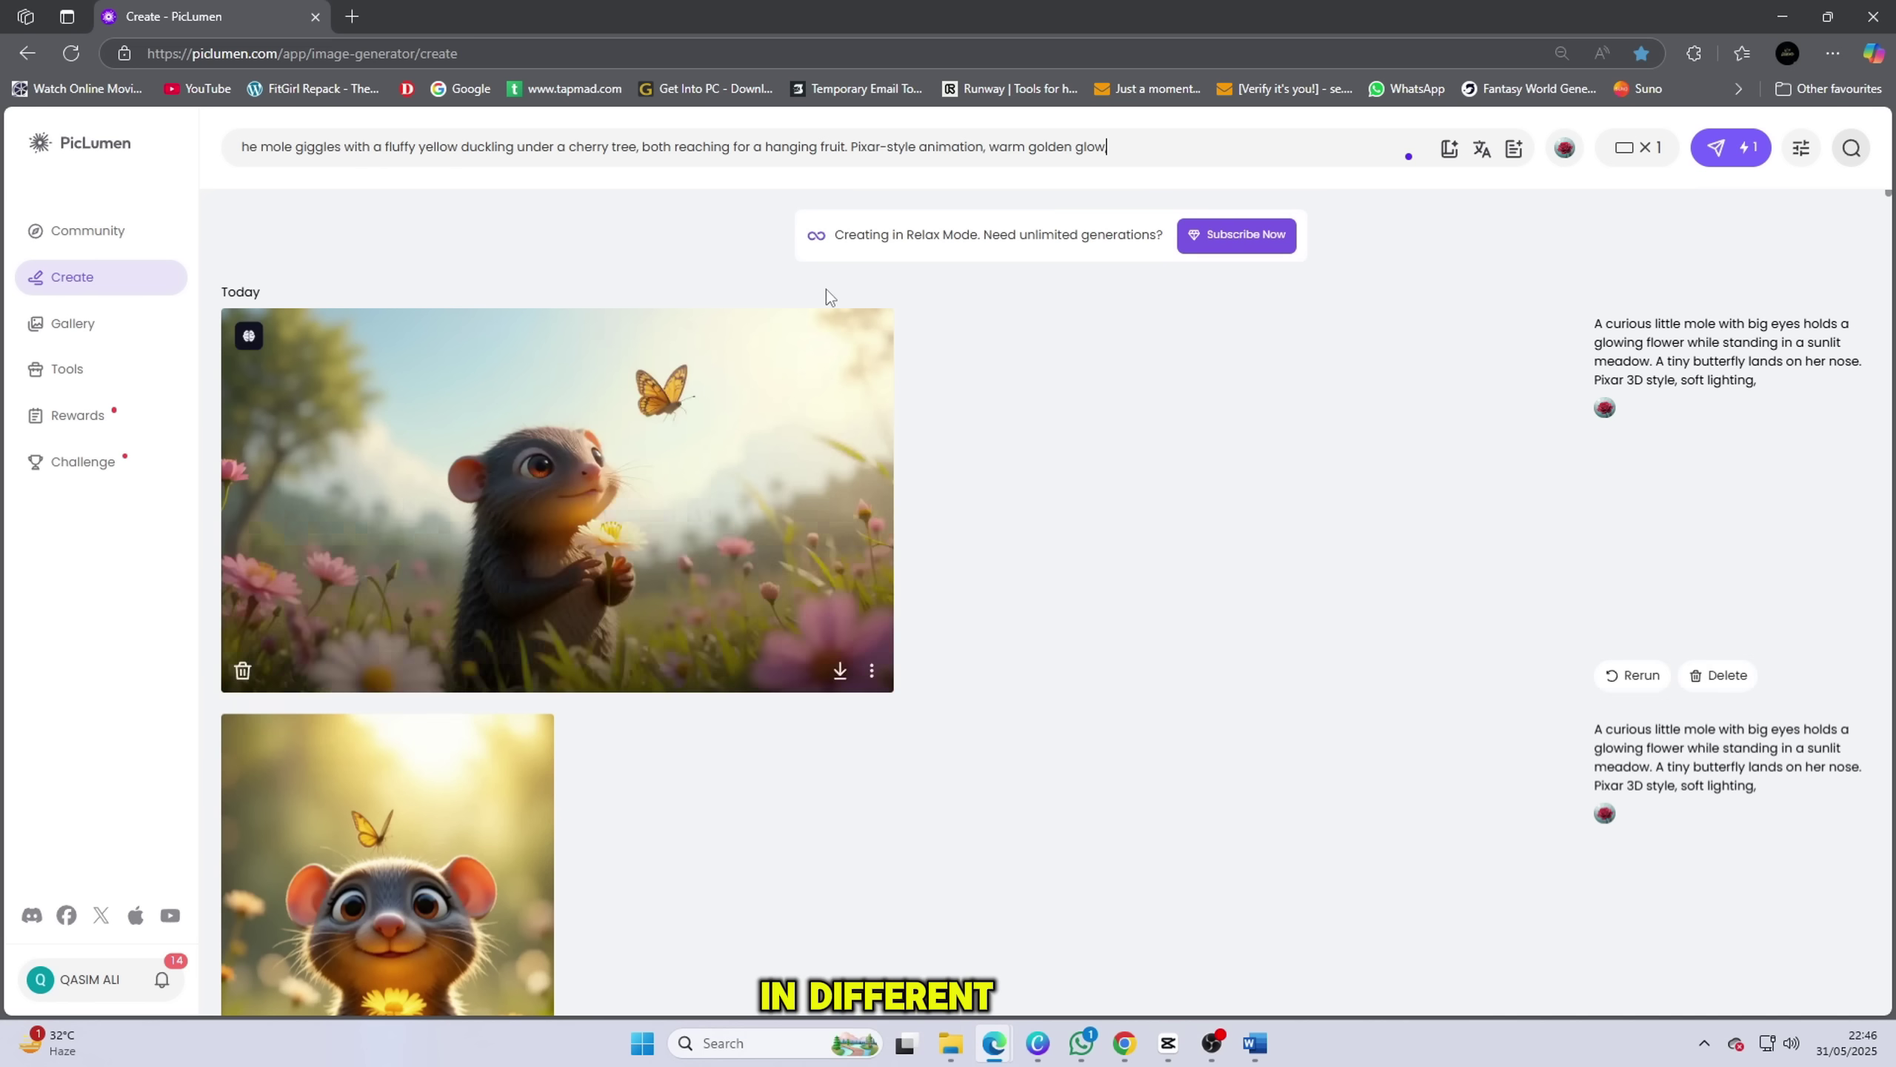
pyautogui.click(1715, 148)
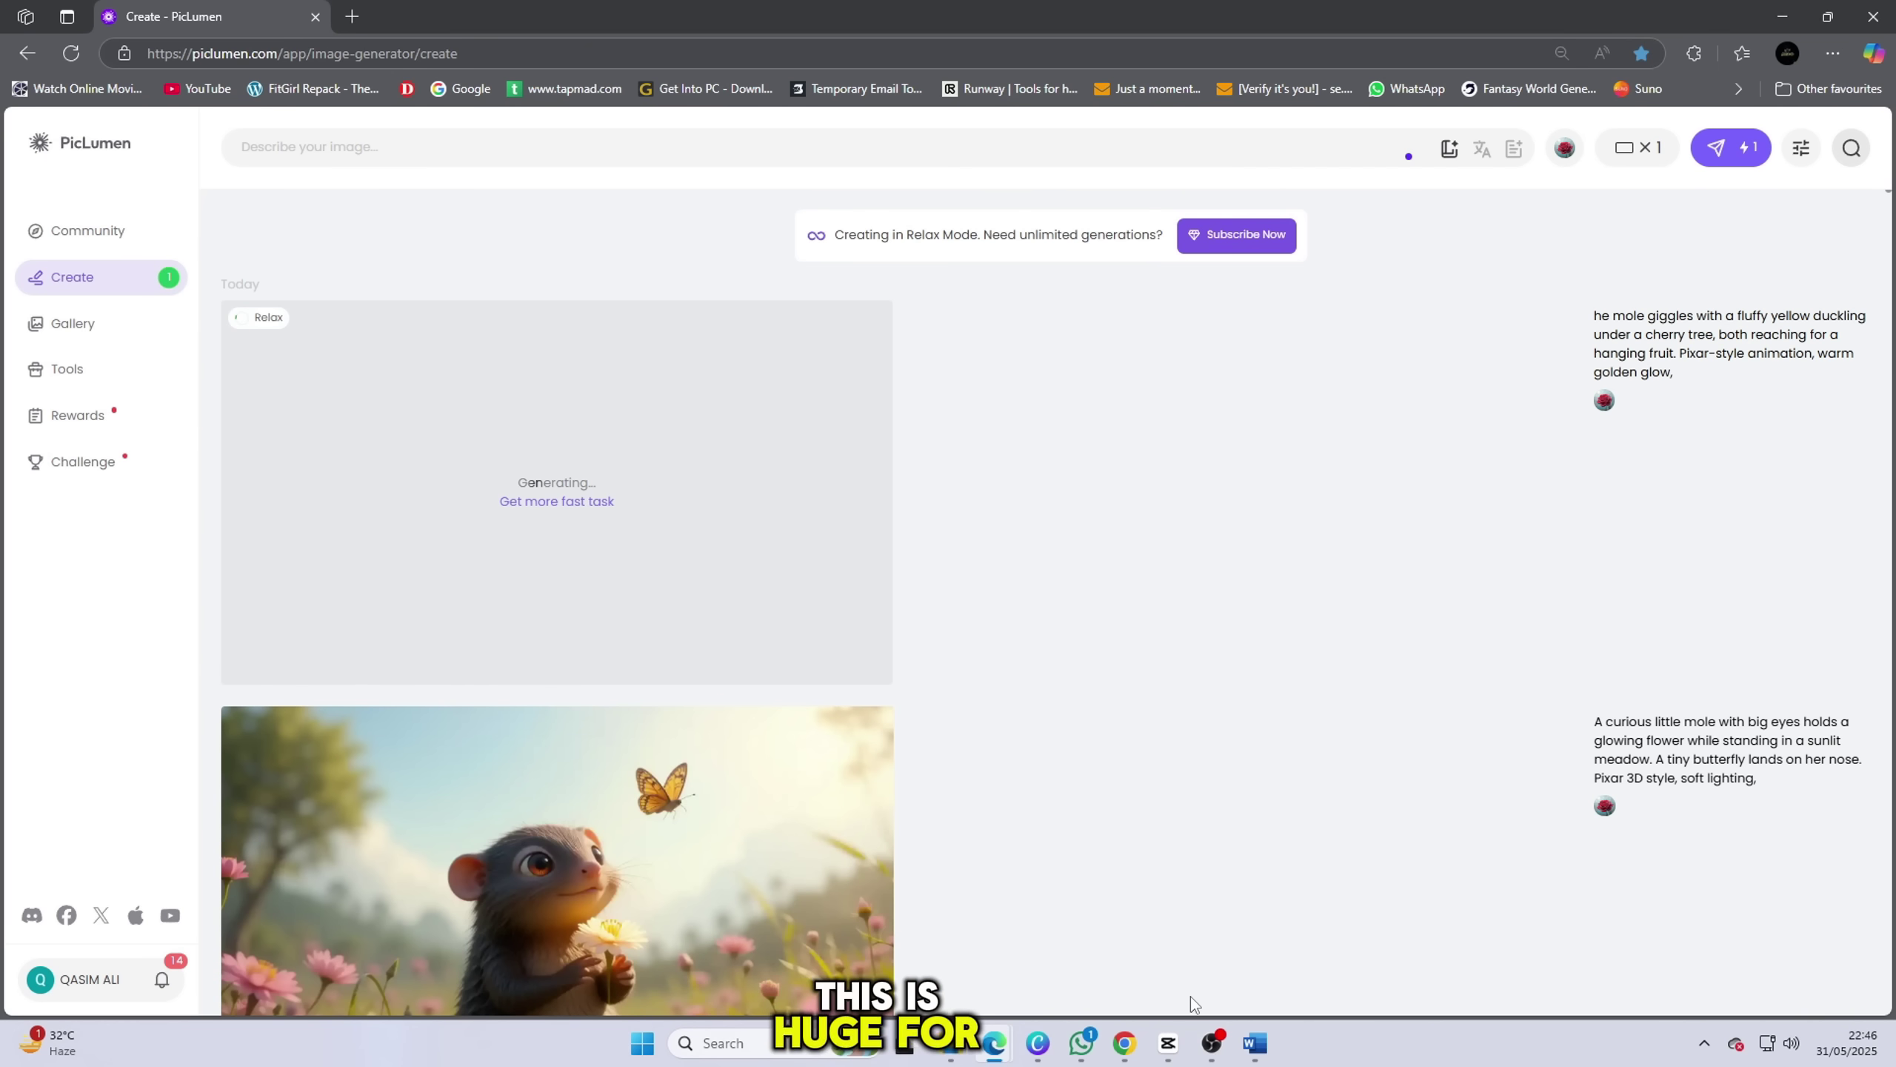
pyautogui.moveTo(985, 1048)
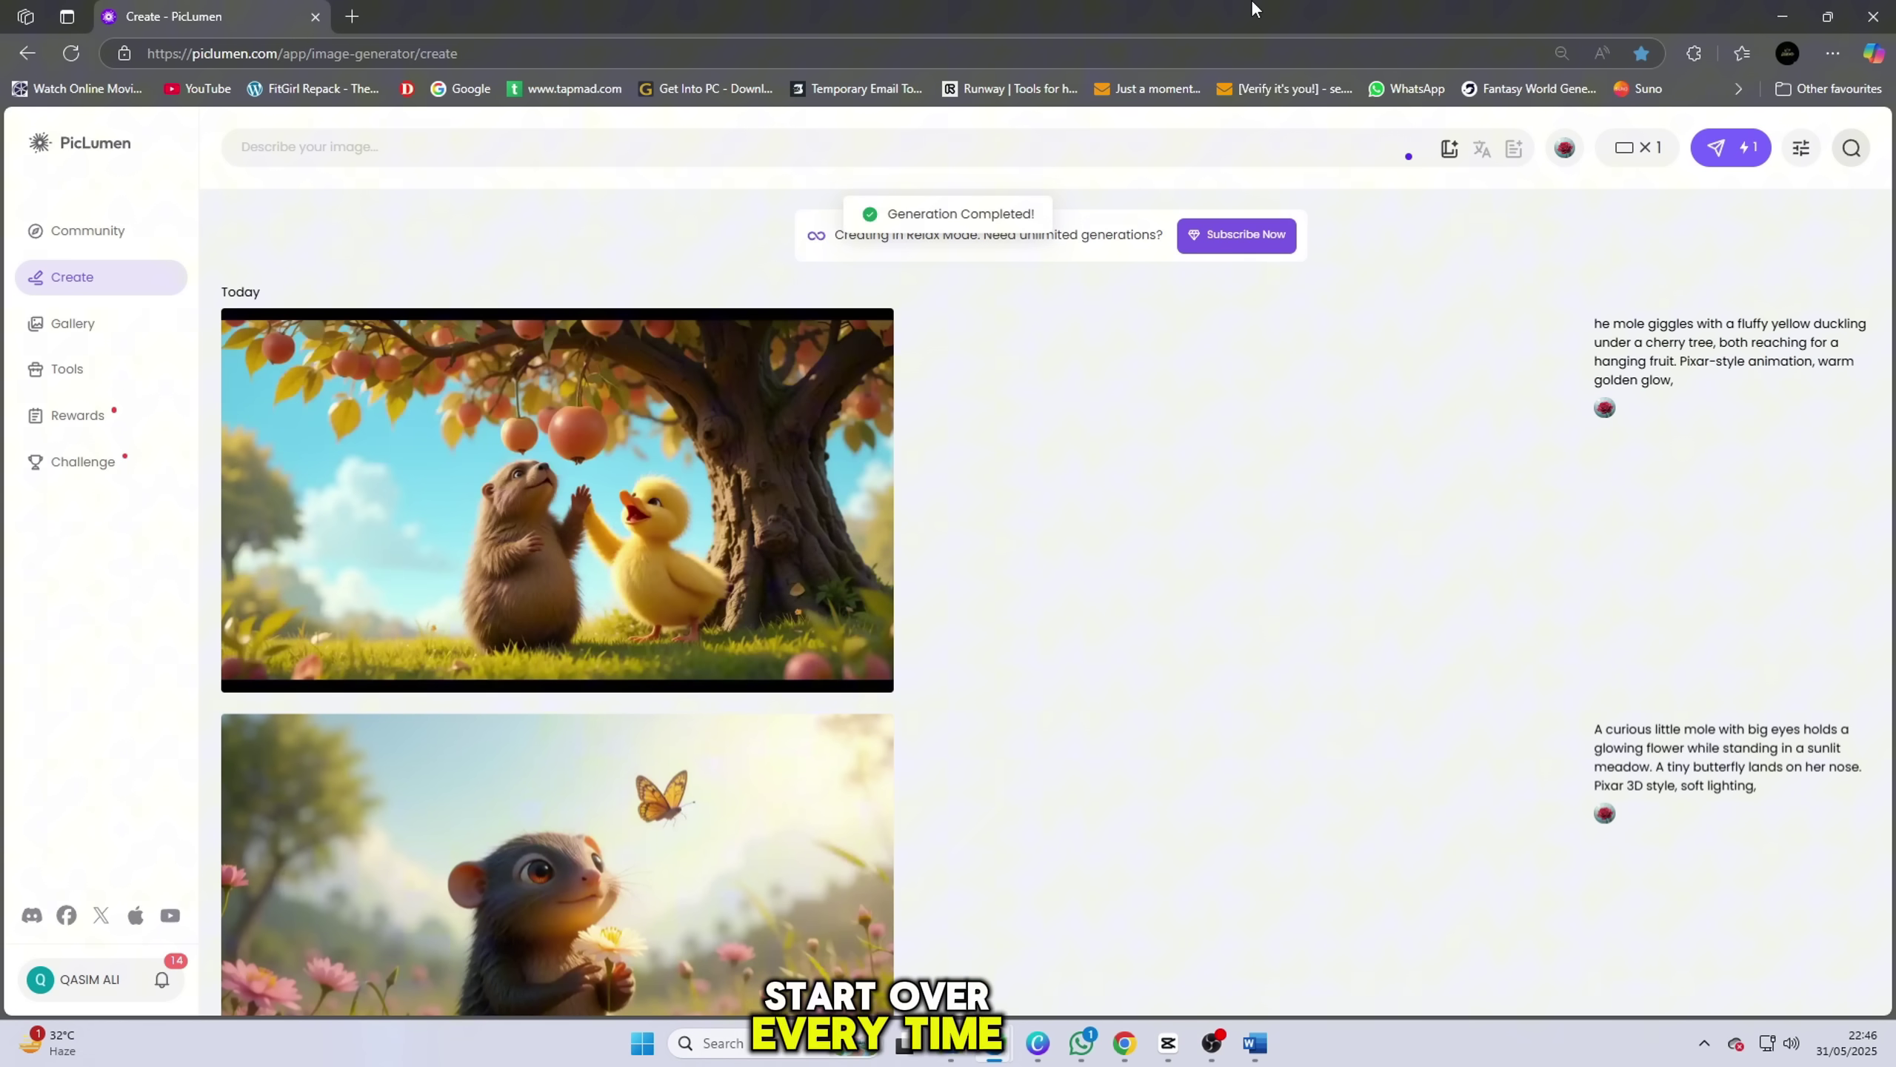
pyautogui.moveTo(496, 446)
pyautogui.click(625, 530)
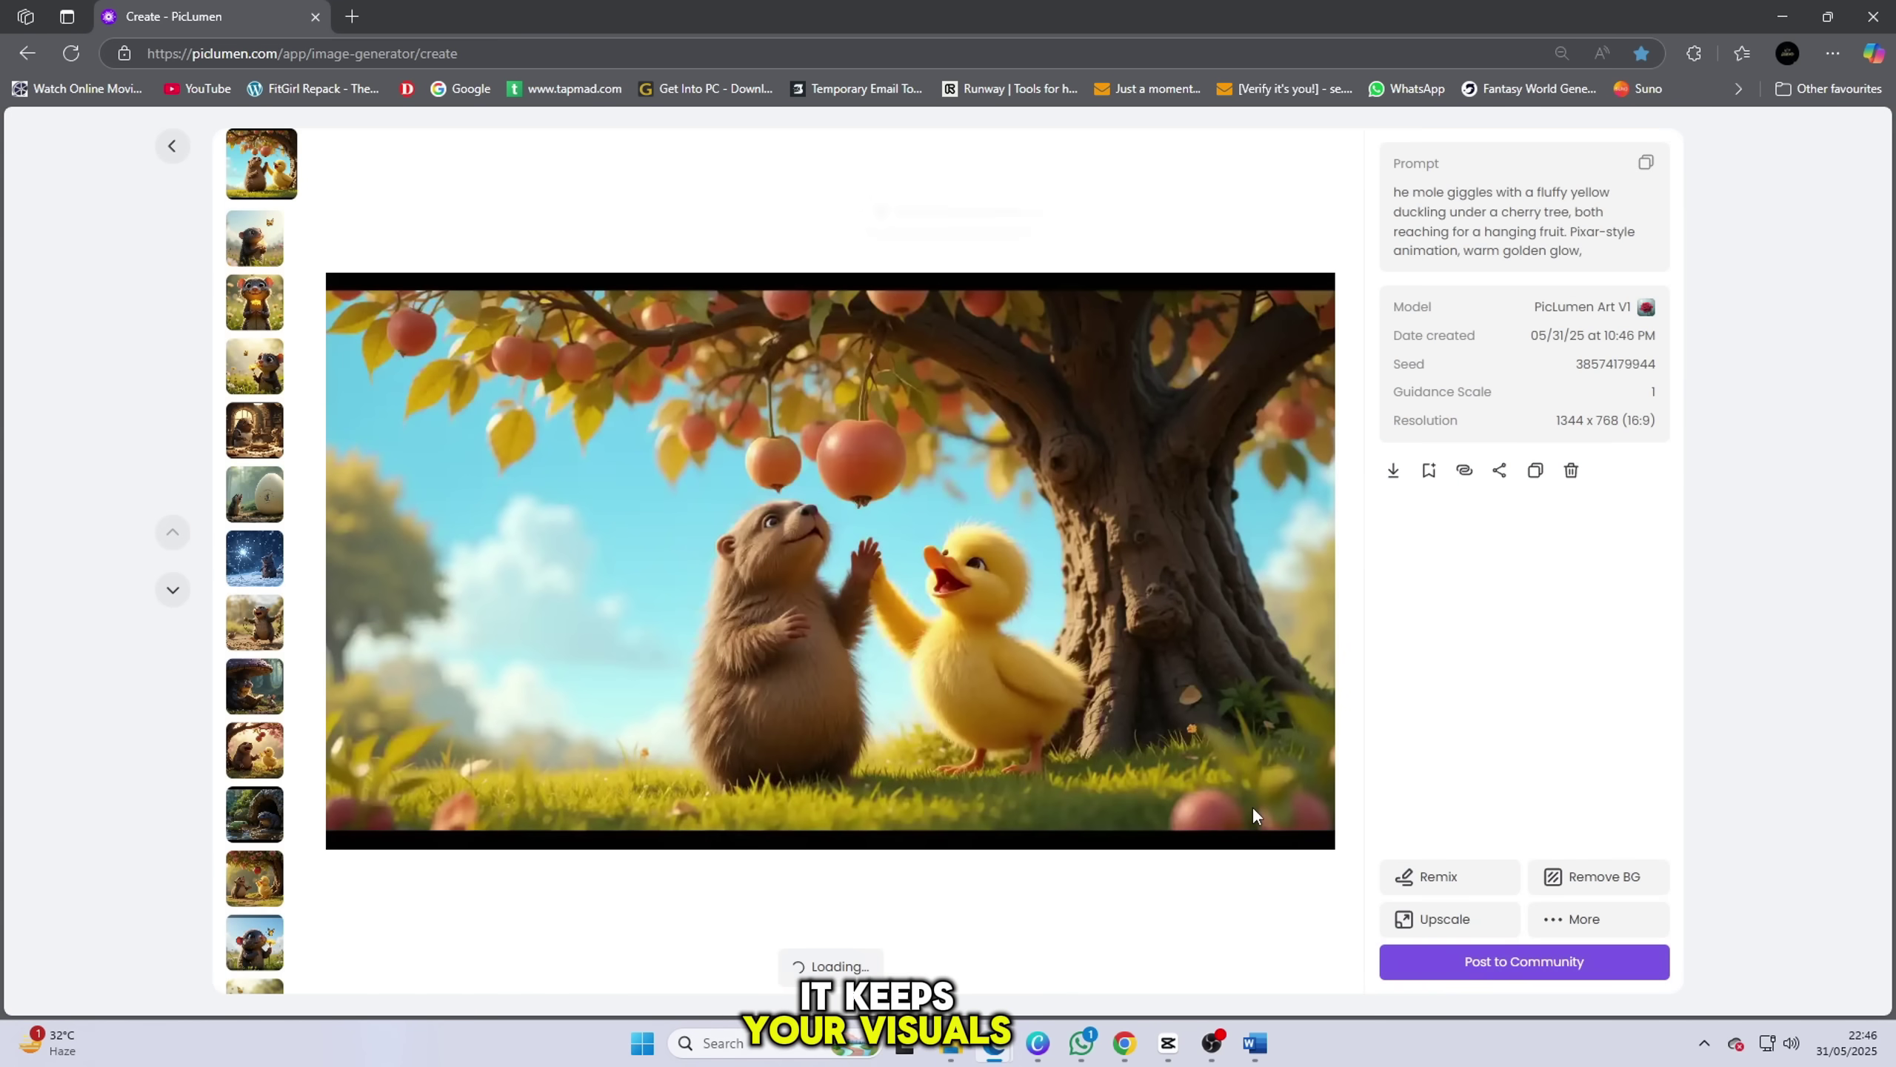
pyautogui.scroll(-1, 1238, 777)
pyautogui.scroll(-1, 1216, 746)
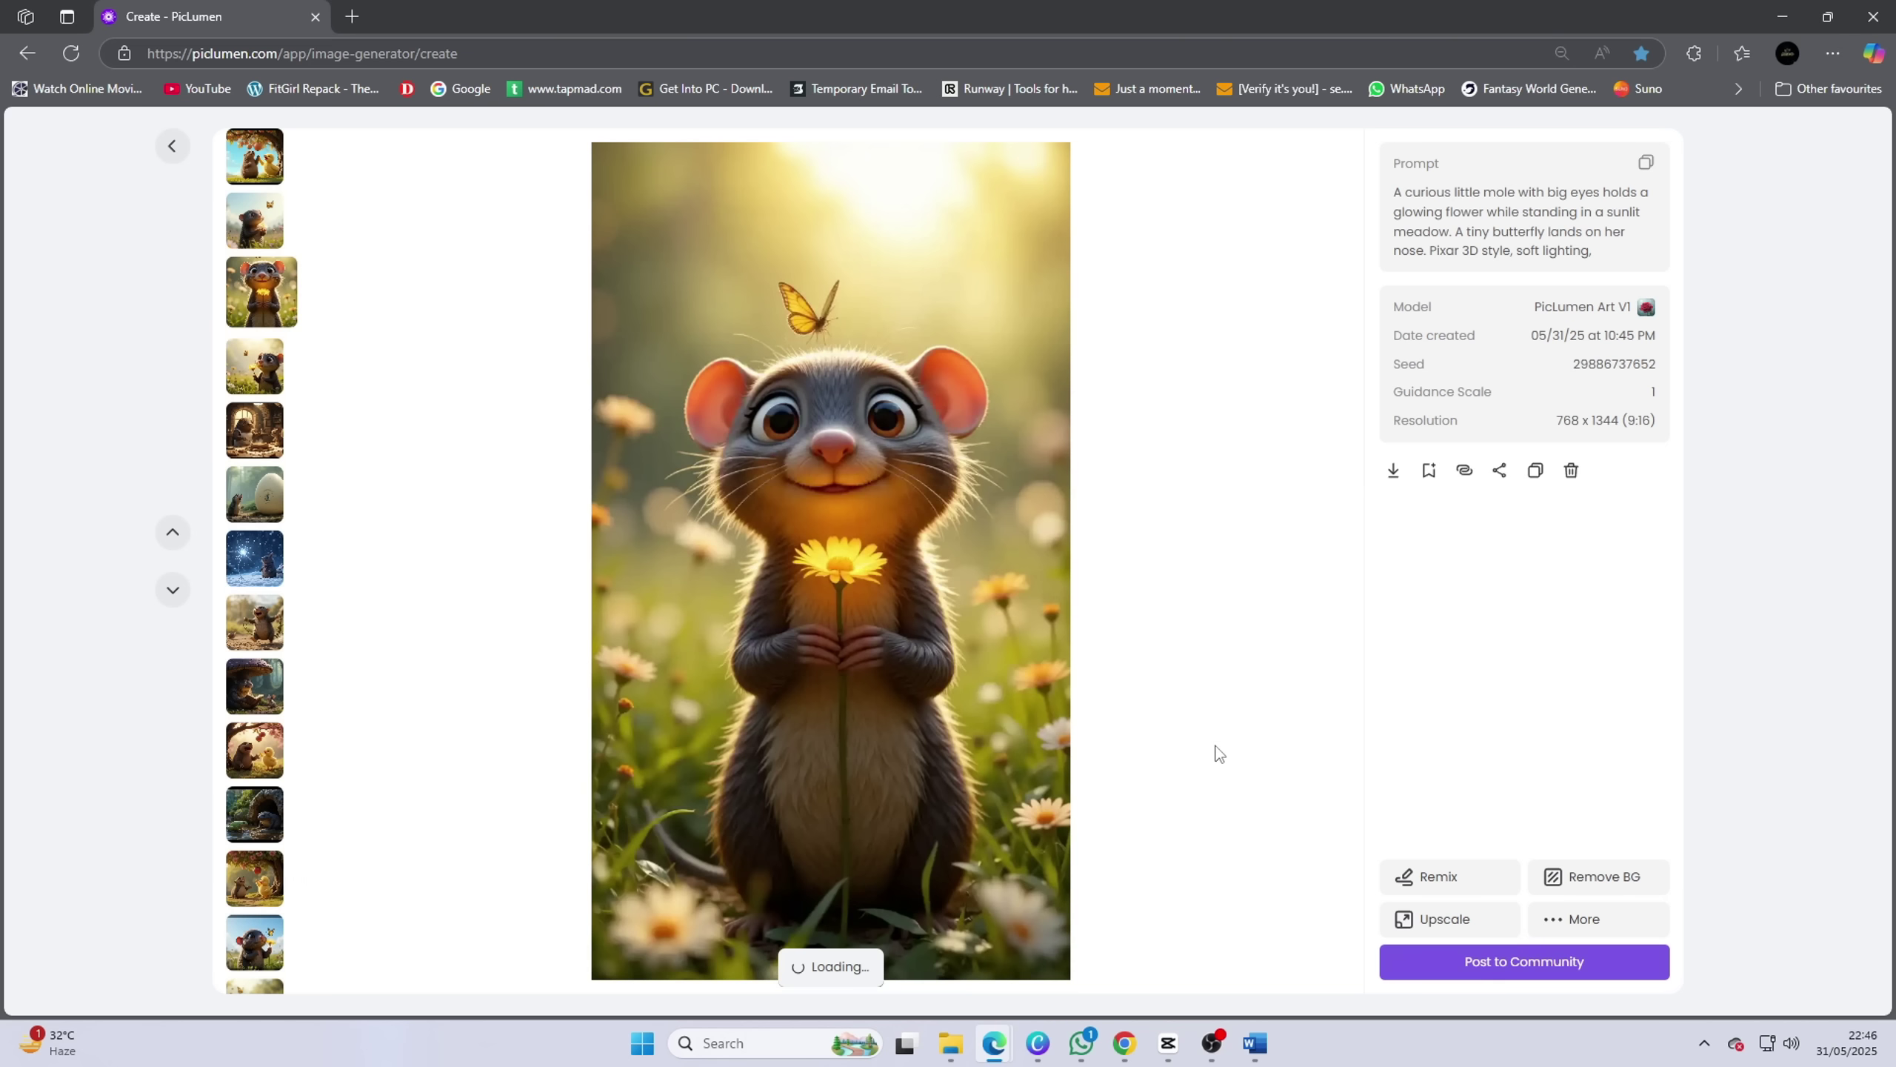
pyautogui.scroll(-1, 1215, 747)
pyautogui.scroll(-1, 1215, 746)
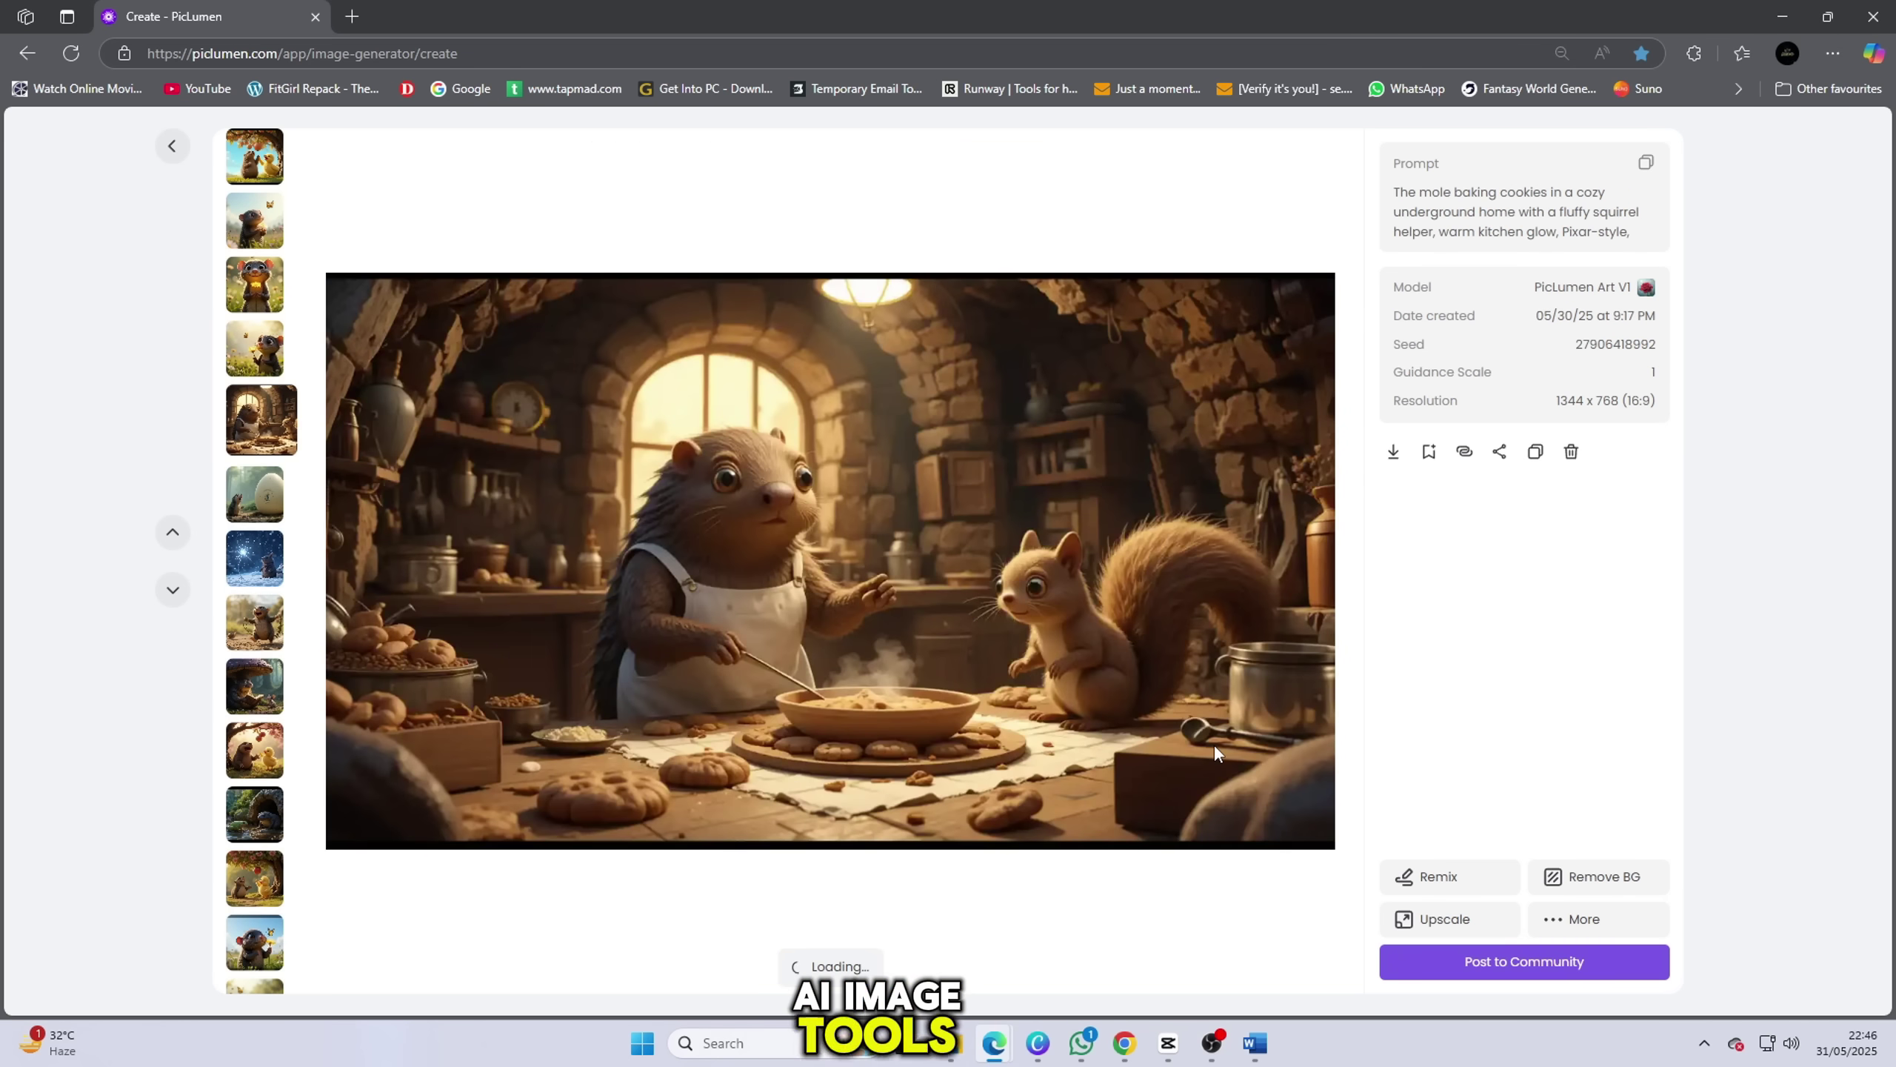
pyautogui.scroll(-1, 1215, 747)
pyautogui.scroll(-1, 1214, 744)
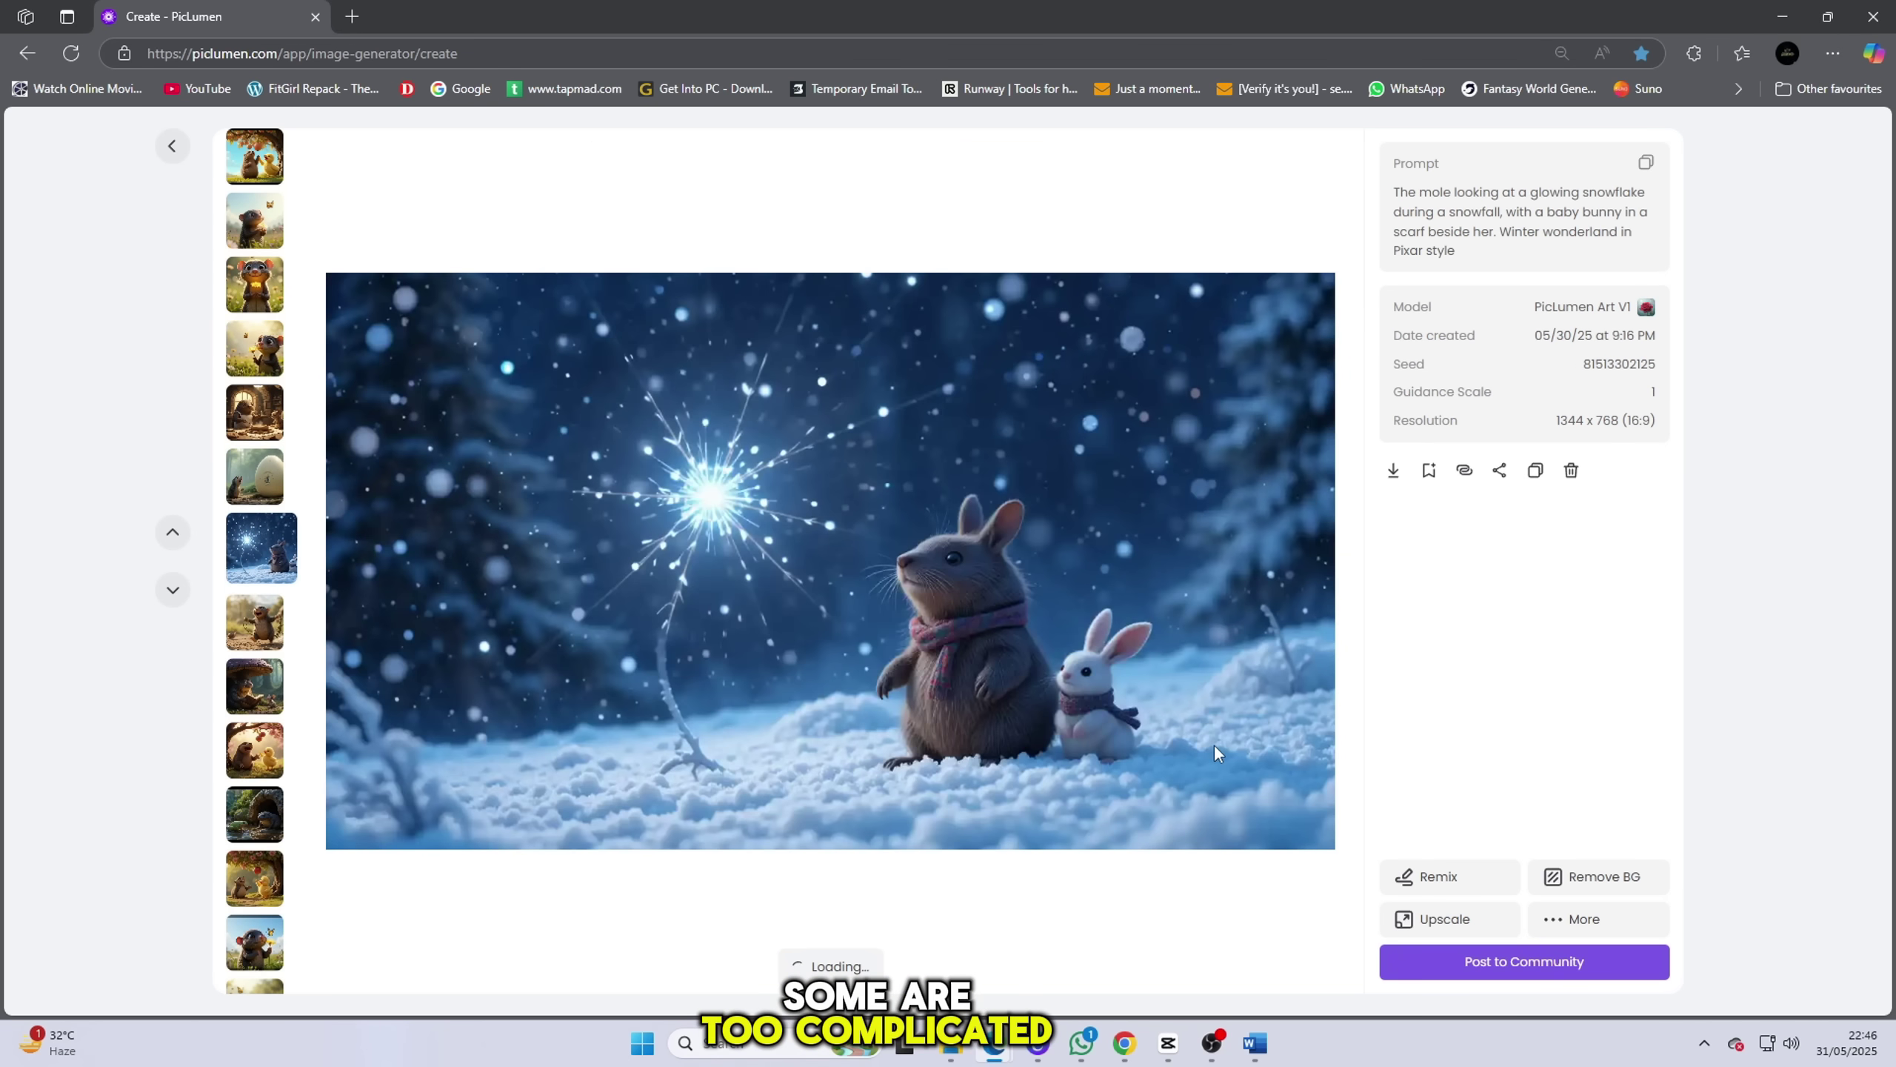
pyautogui.scroll(-1, 1221, 746)
pyautogui.scroll(-1, 1221, 747)
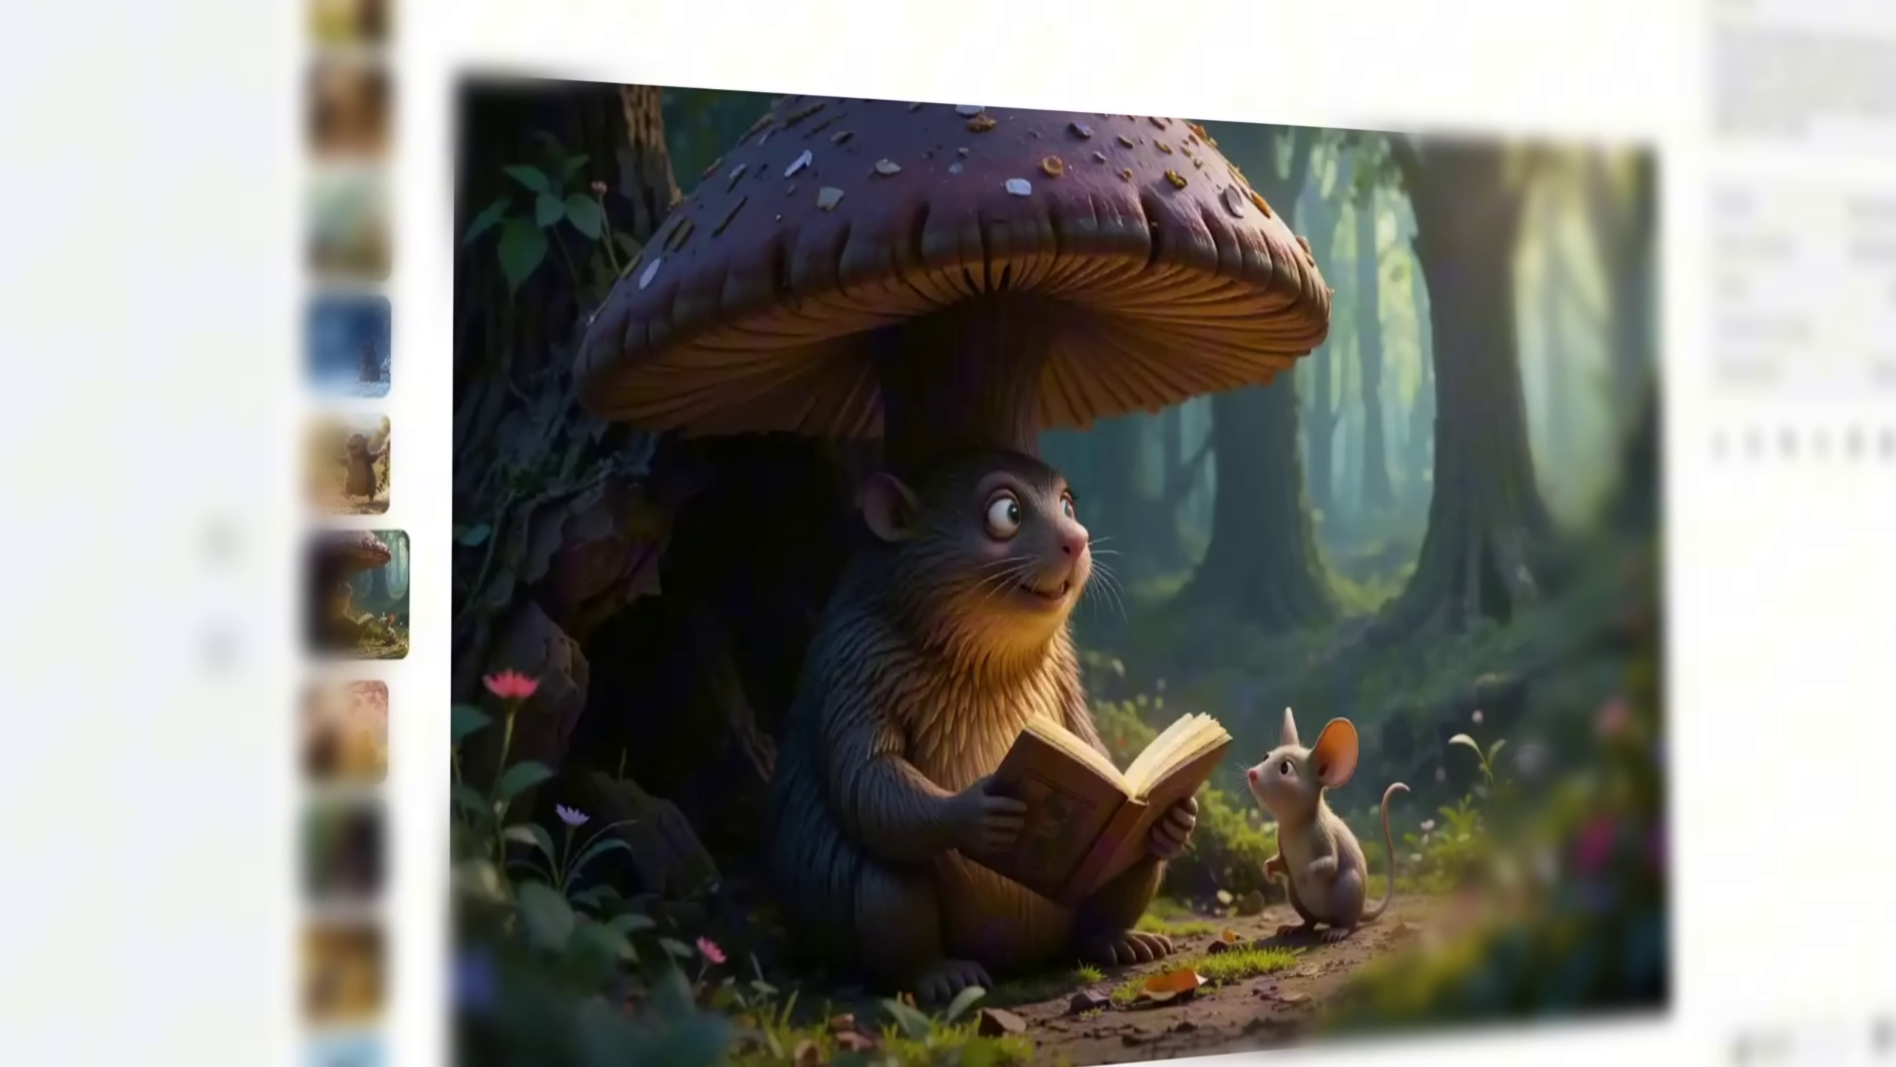
pyautogui.scroll(-1, 1221, 747)
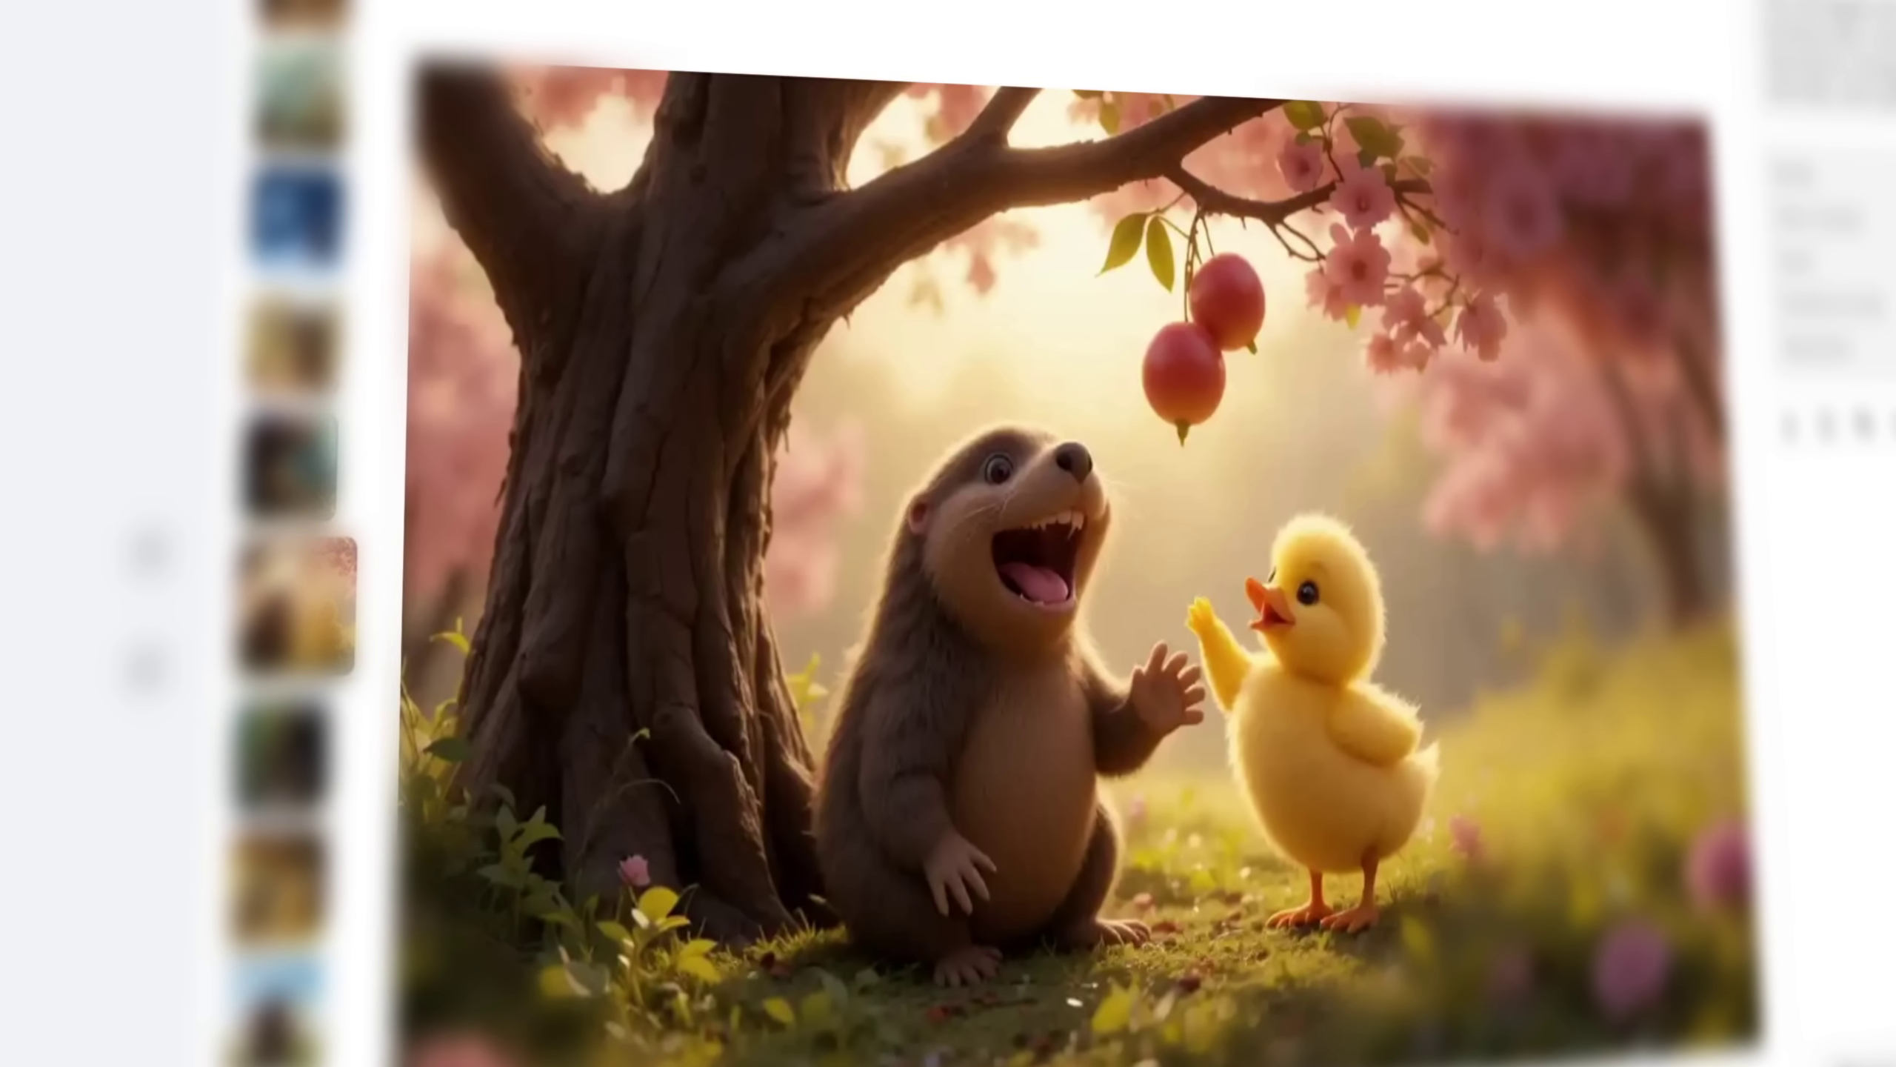
pyautogui.scroll(-1, 1220, 747)
pyautogui.scroll(-1, 1220, 746)
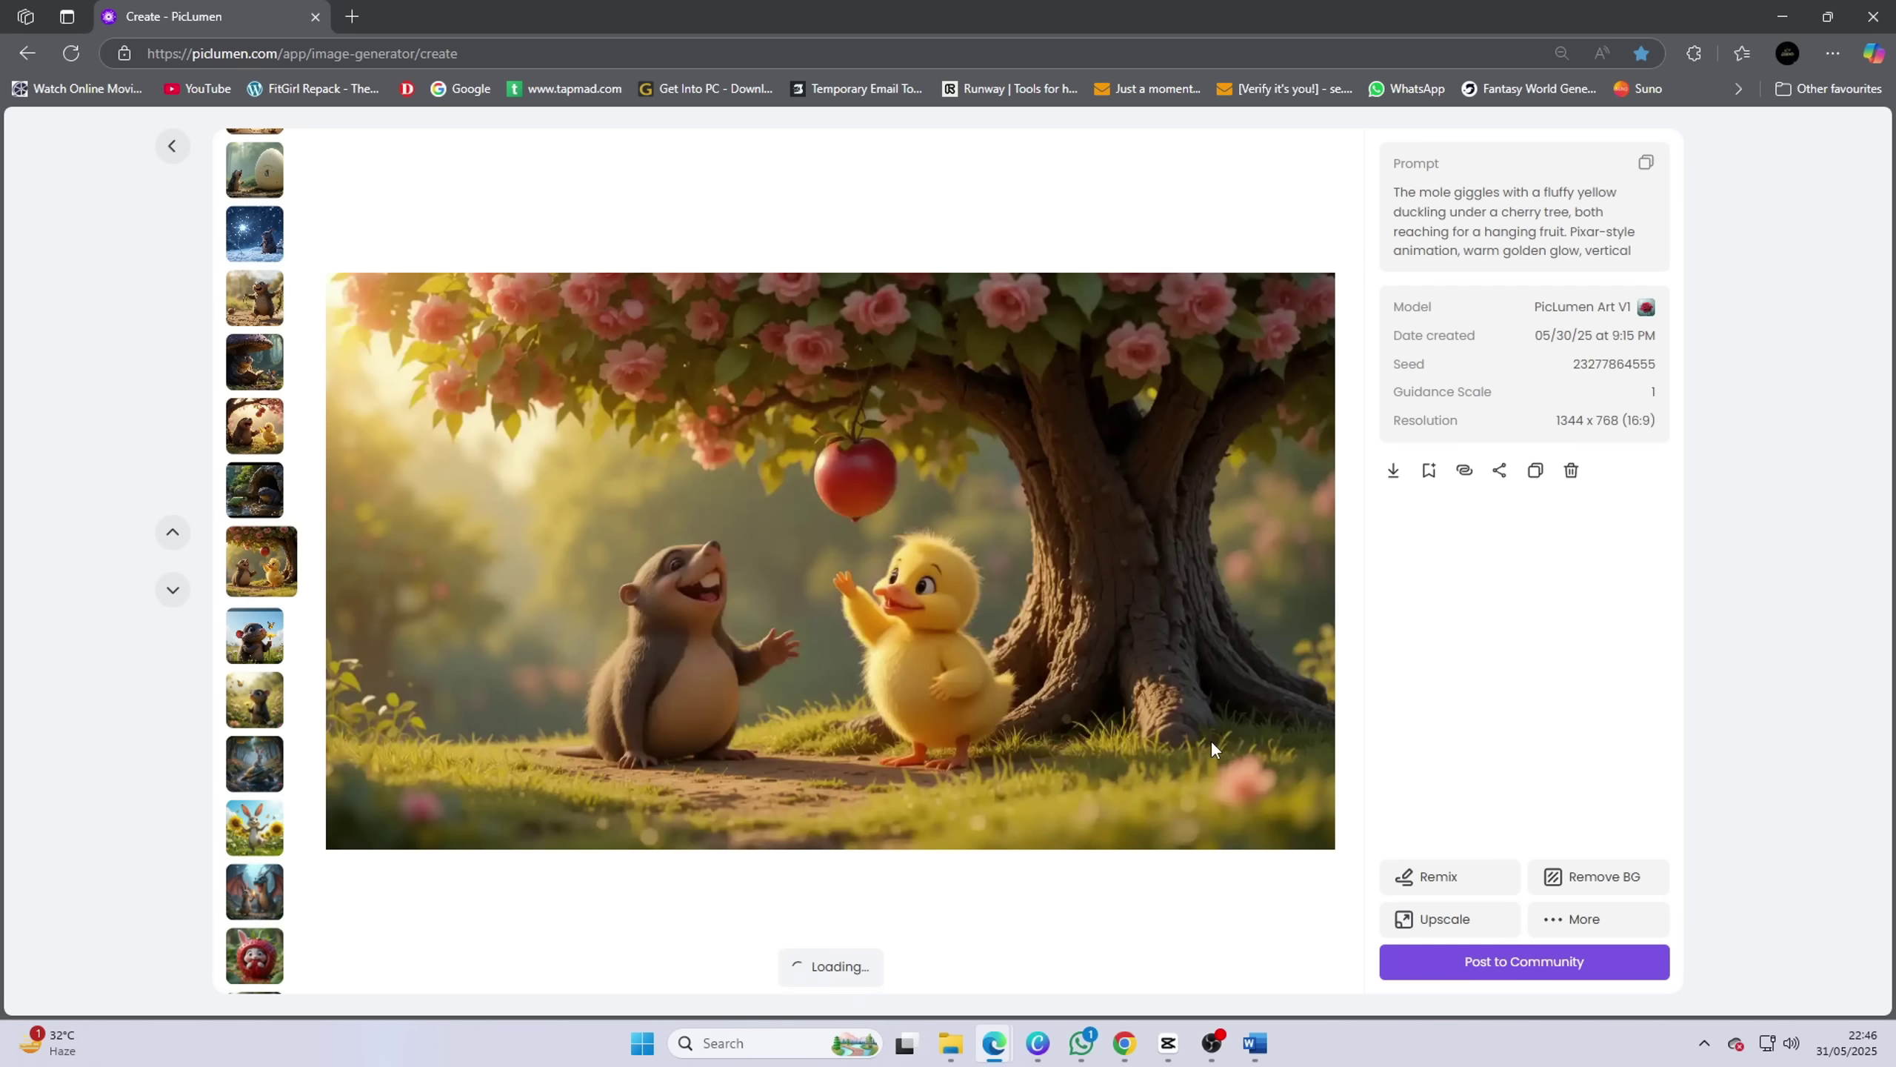
pyautogui.scroll(-1, 1106, 771)
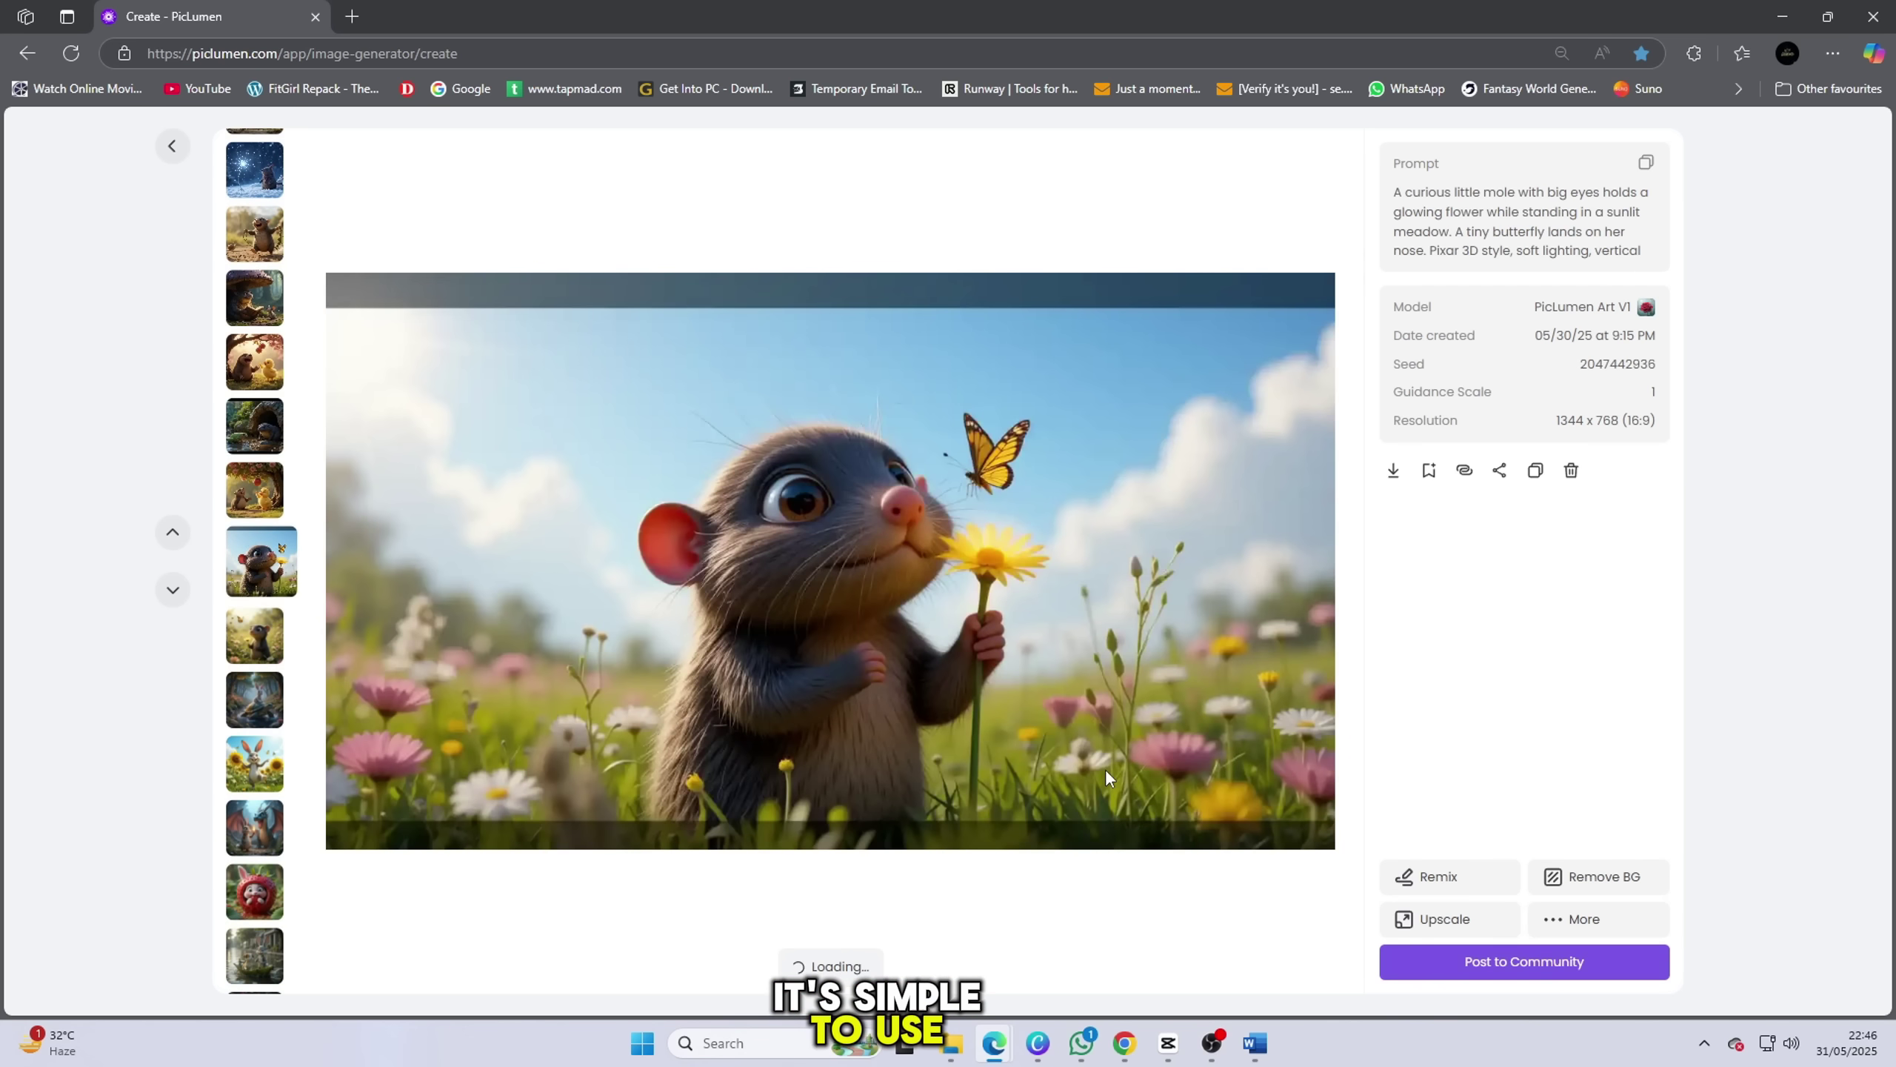
pyautogui.scroll(-1, 1105, 777)
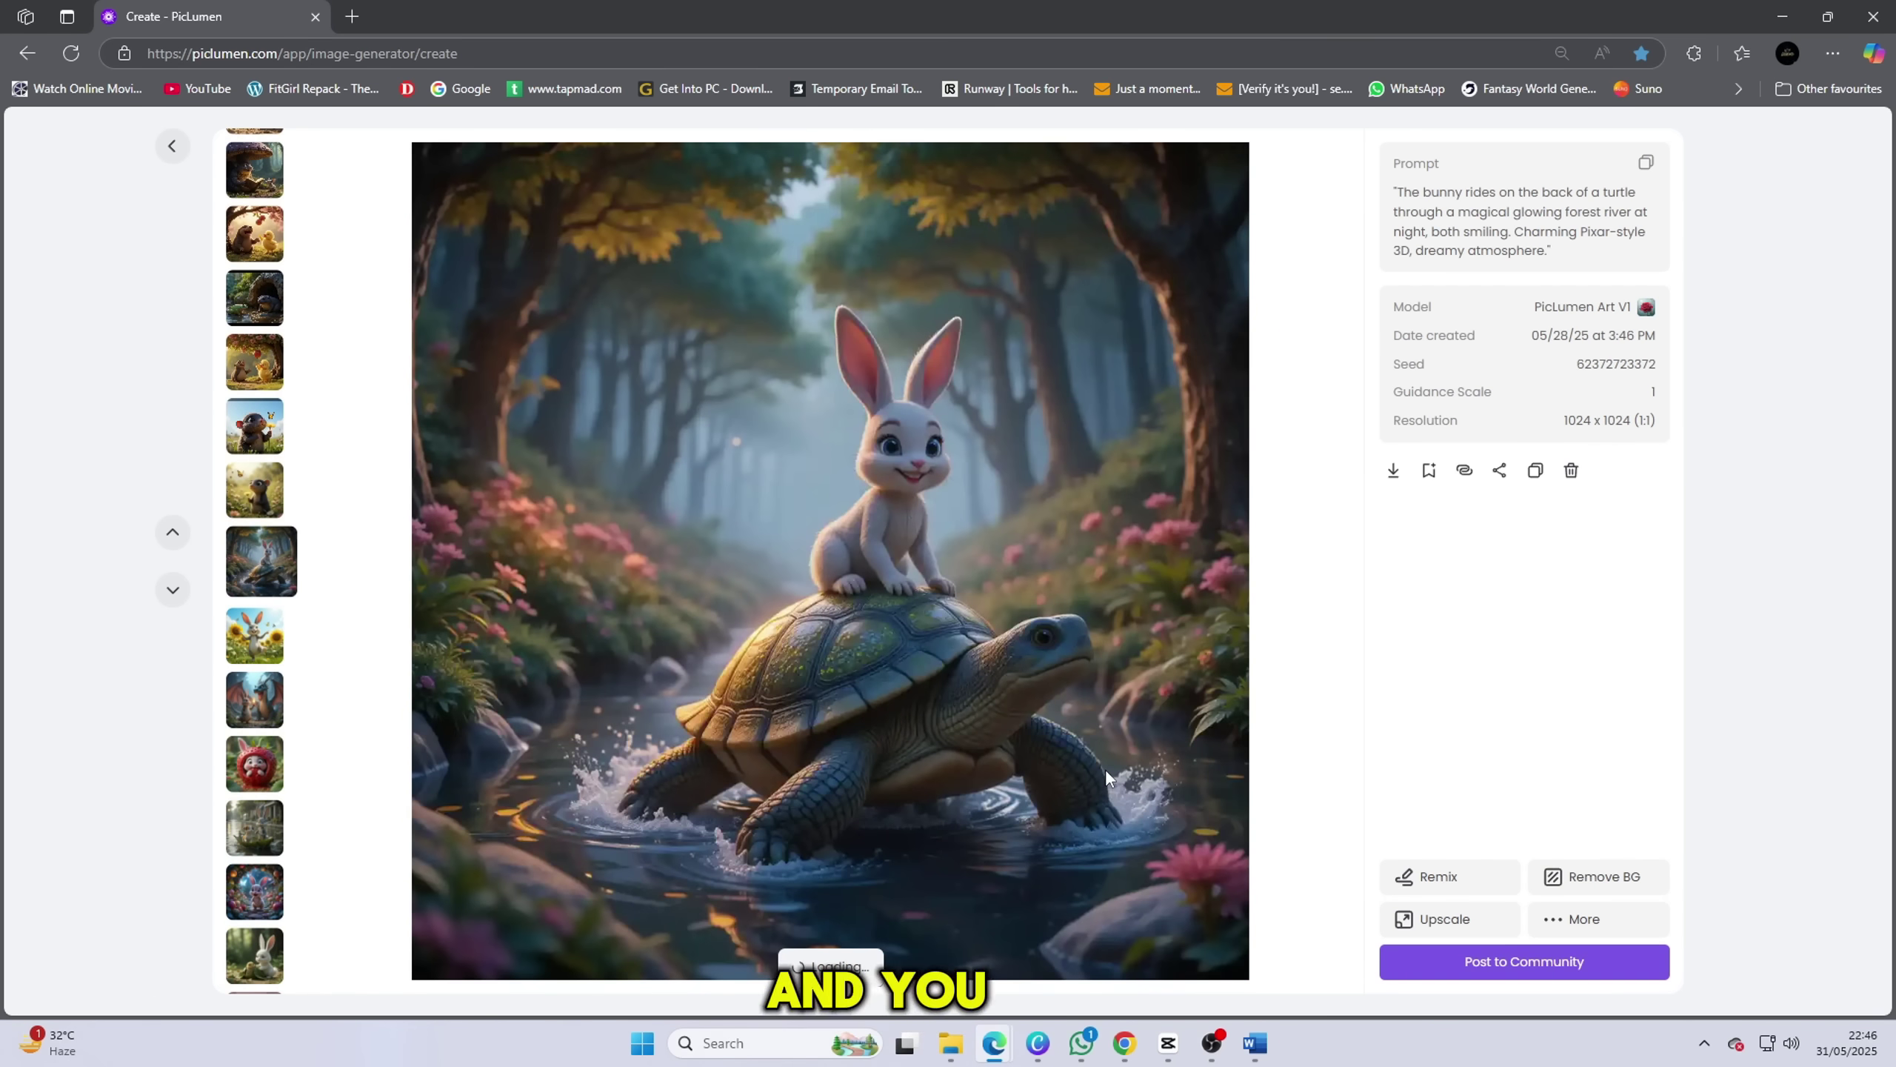
pyautogui.scroll(-1, 1105, 777)
pyautogui.scroll(4, 1105, 777)
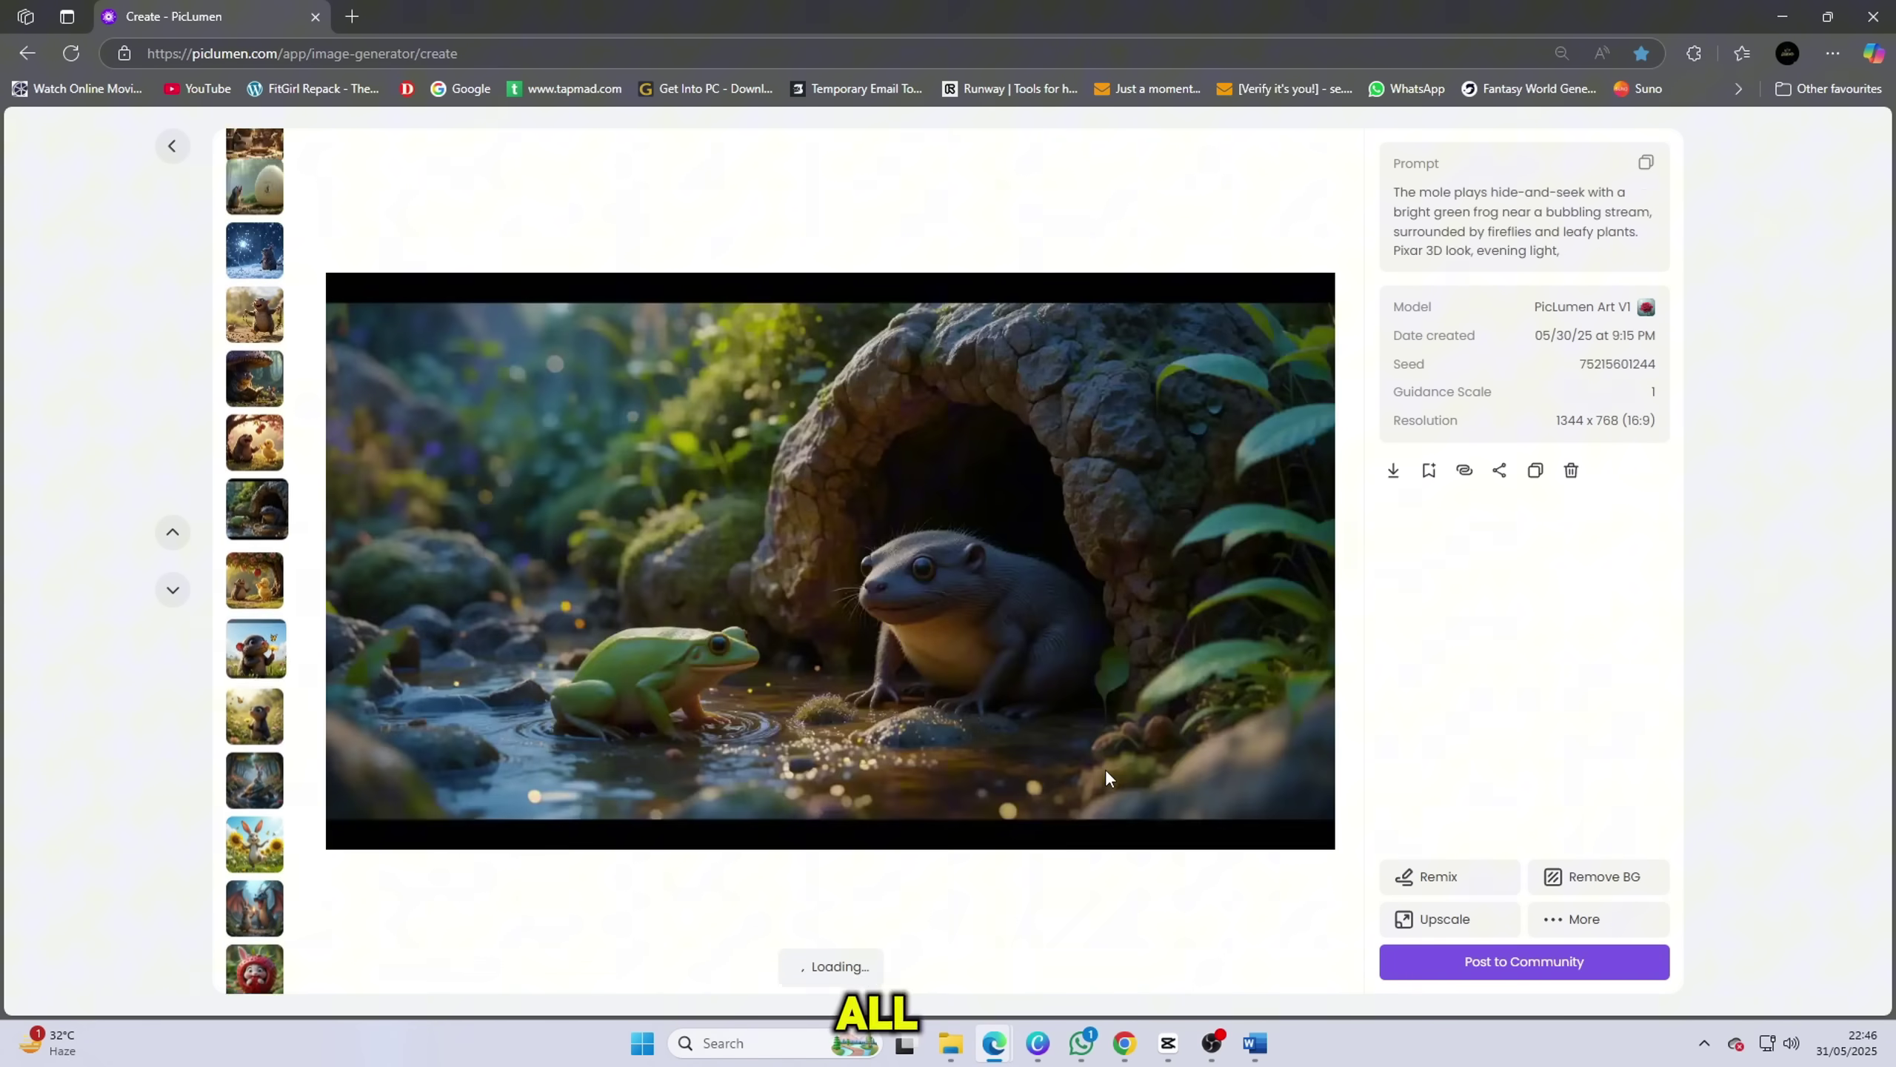
pyautogui.scroll(4, 1106, 771)
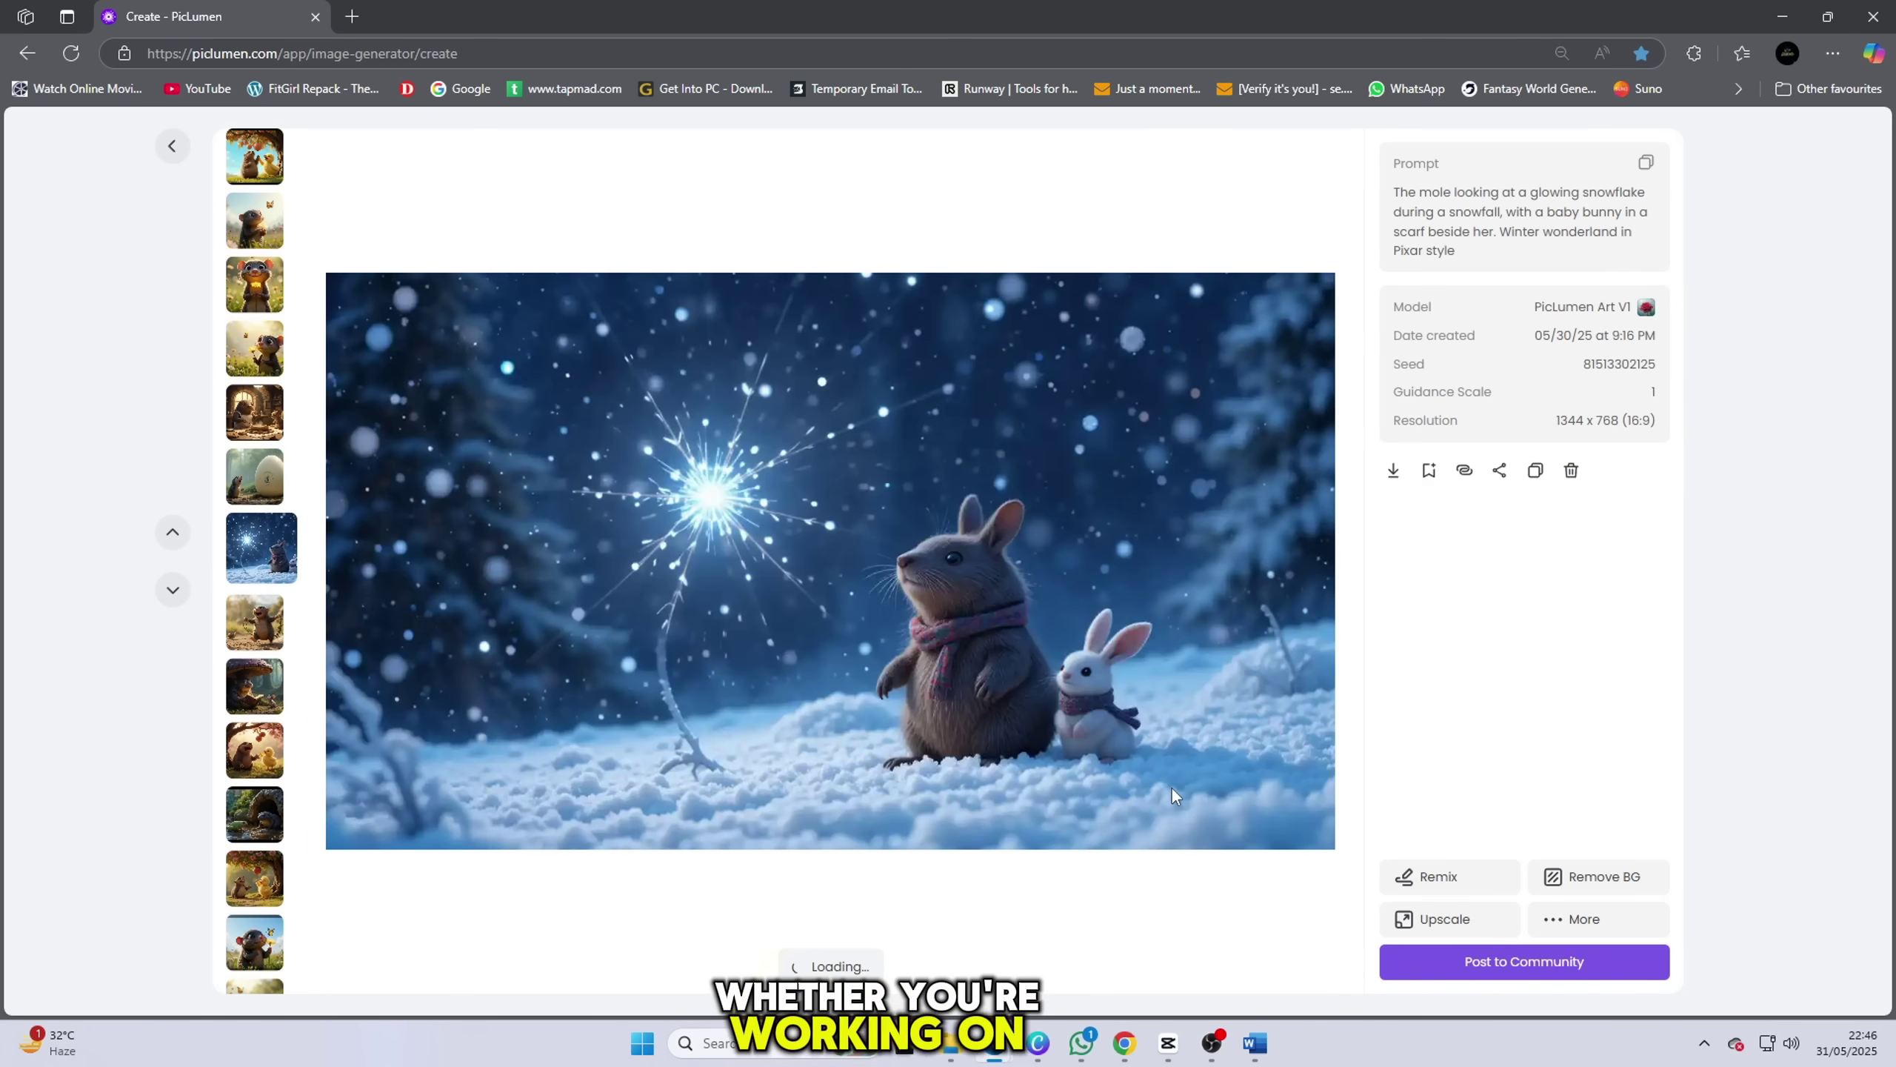
pyautogui.scroll(1, 1172, 792)
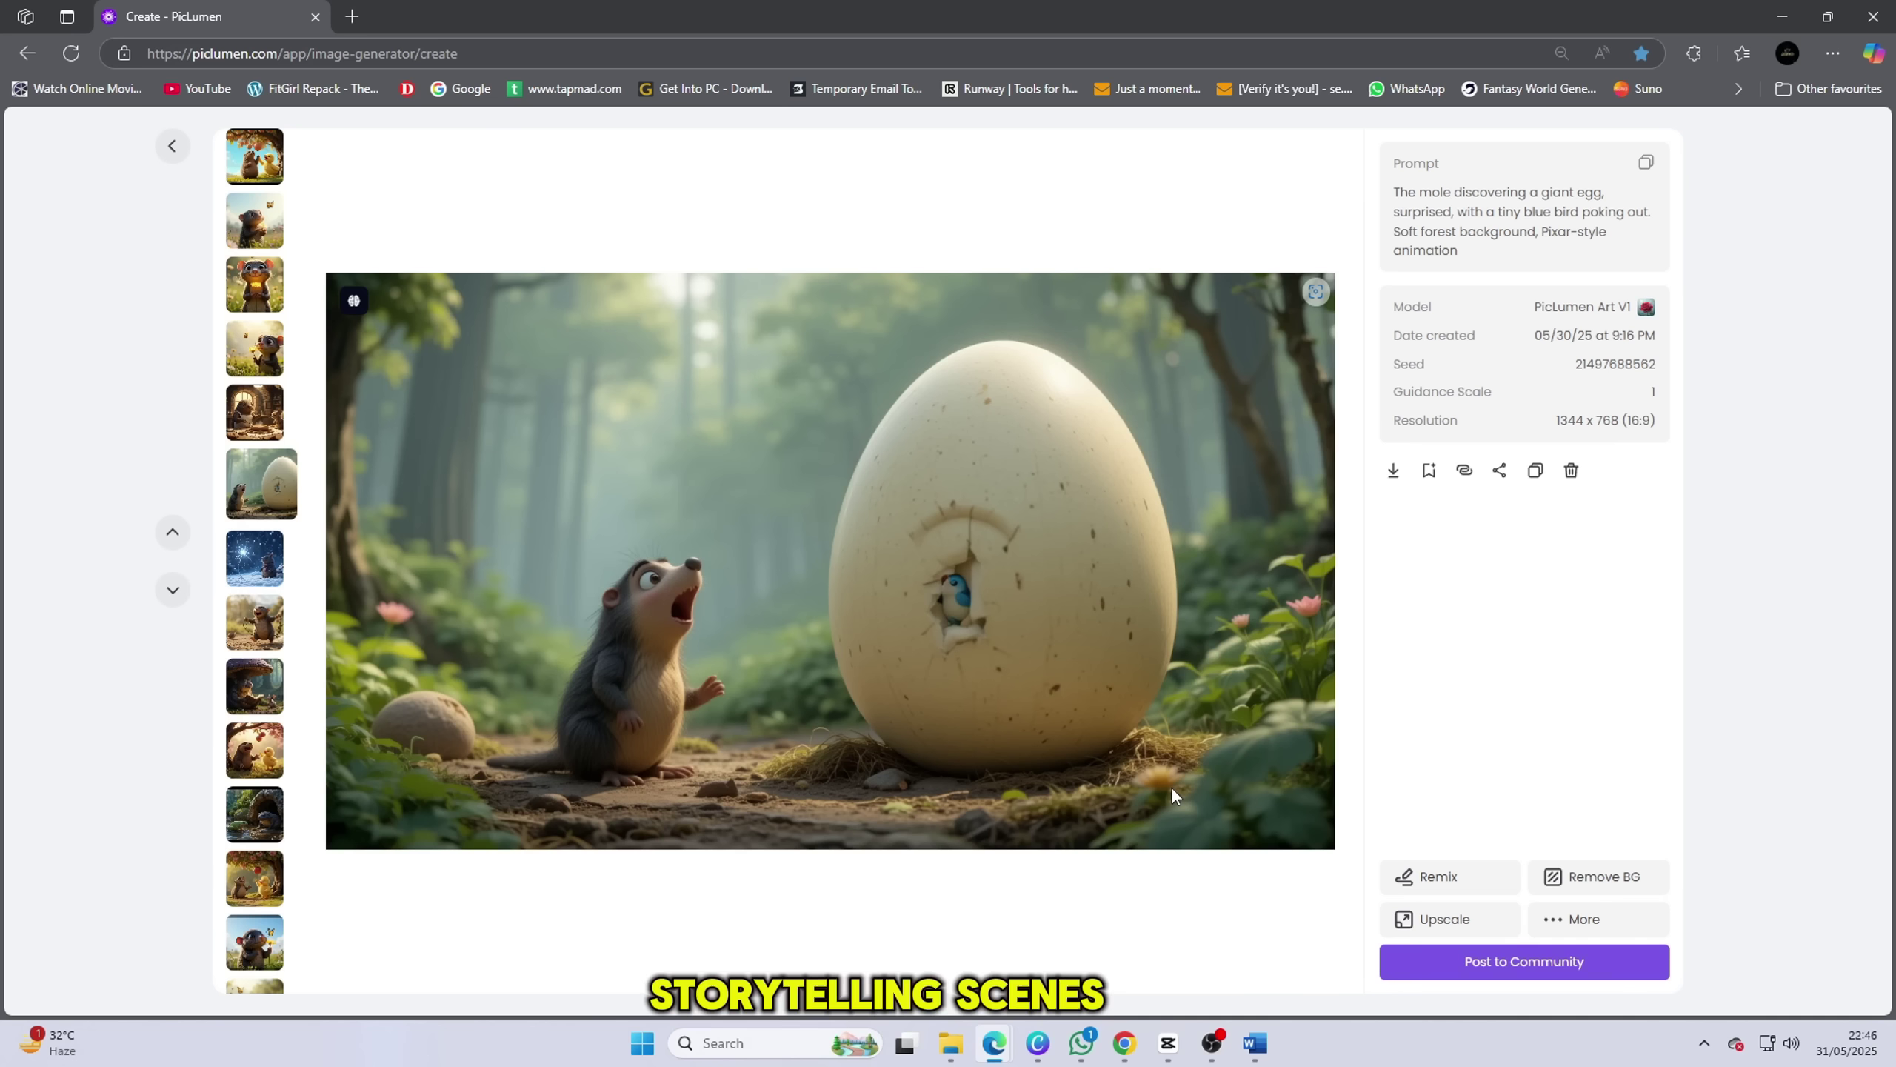
pyautogui.scroll(3, 1170, 786)
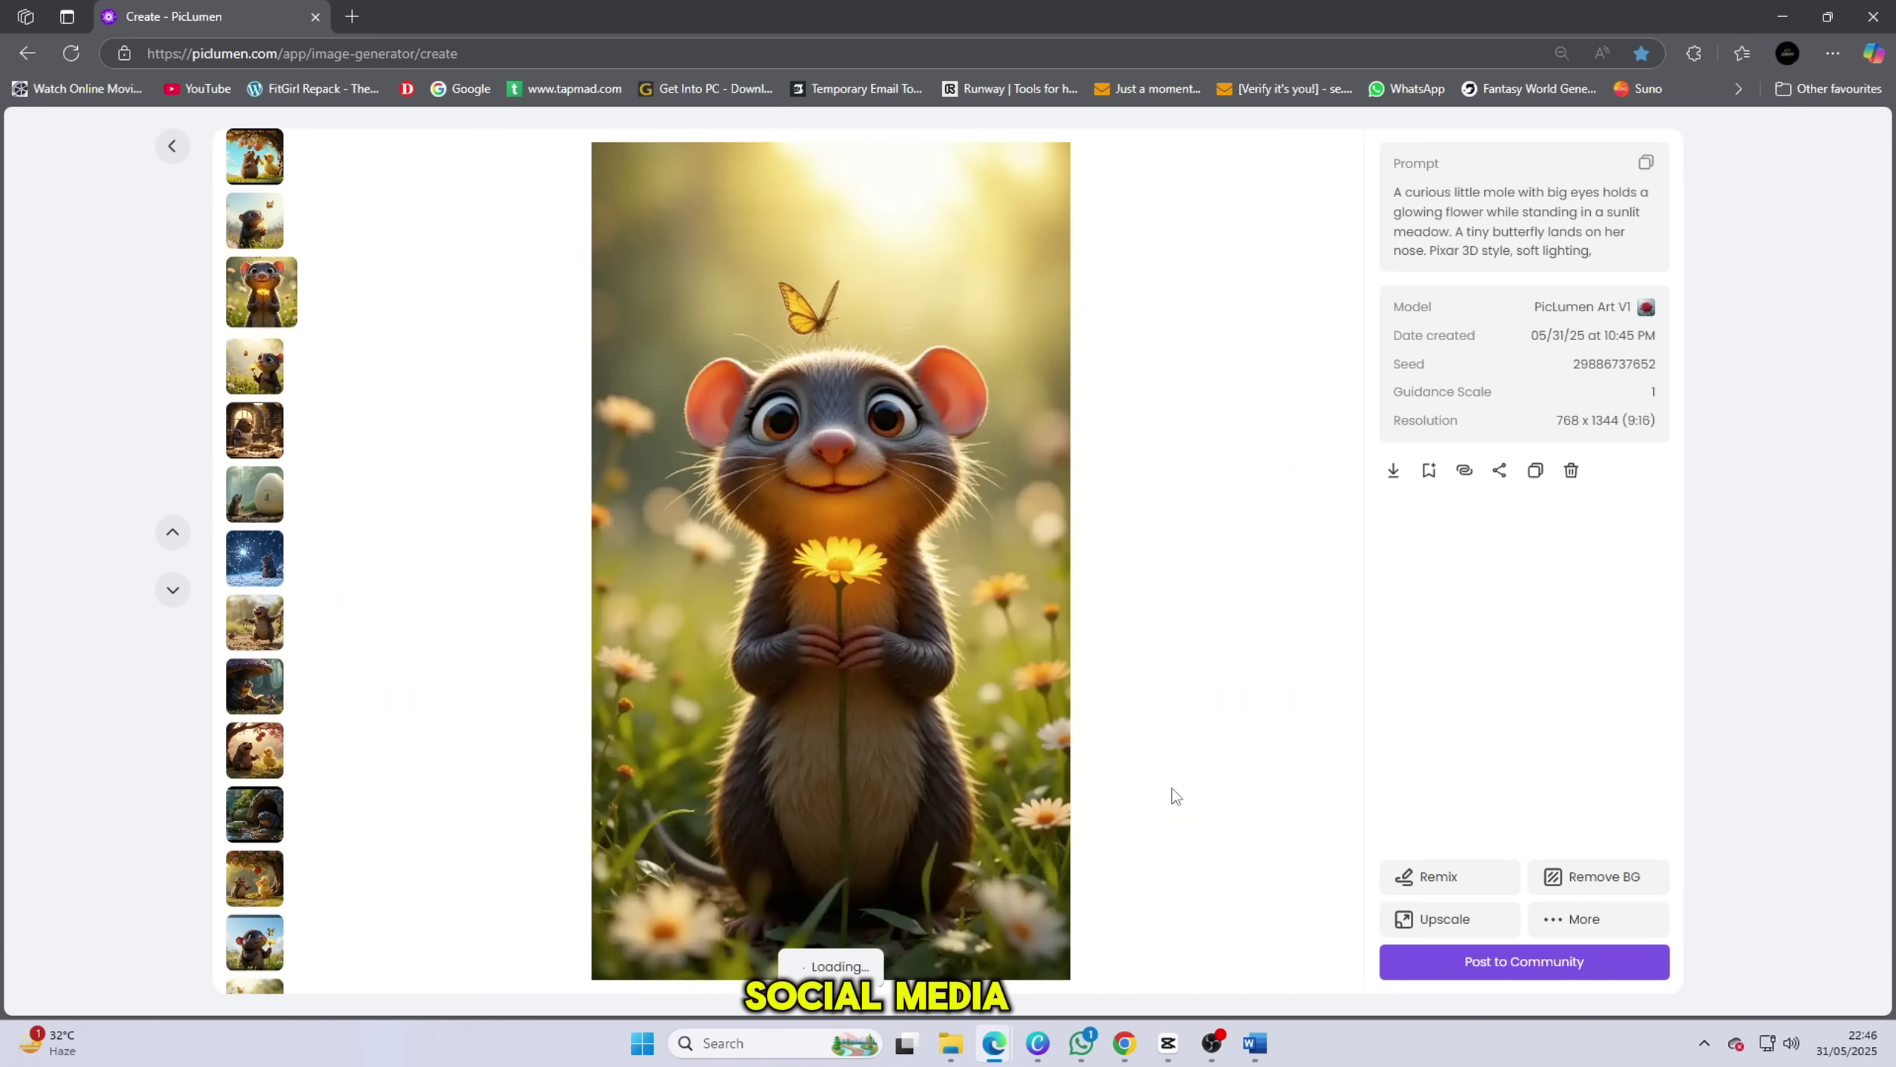
pyautogui.scroll(2, 1173, 794)
pyautogui.scroll(-4, 1171, 786)
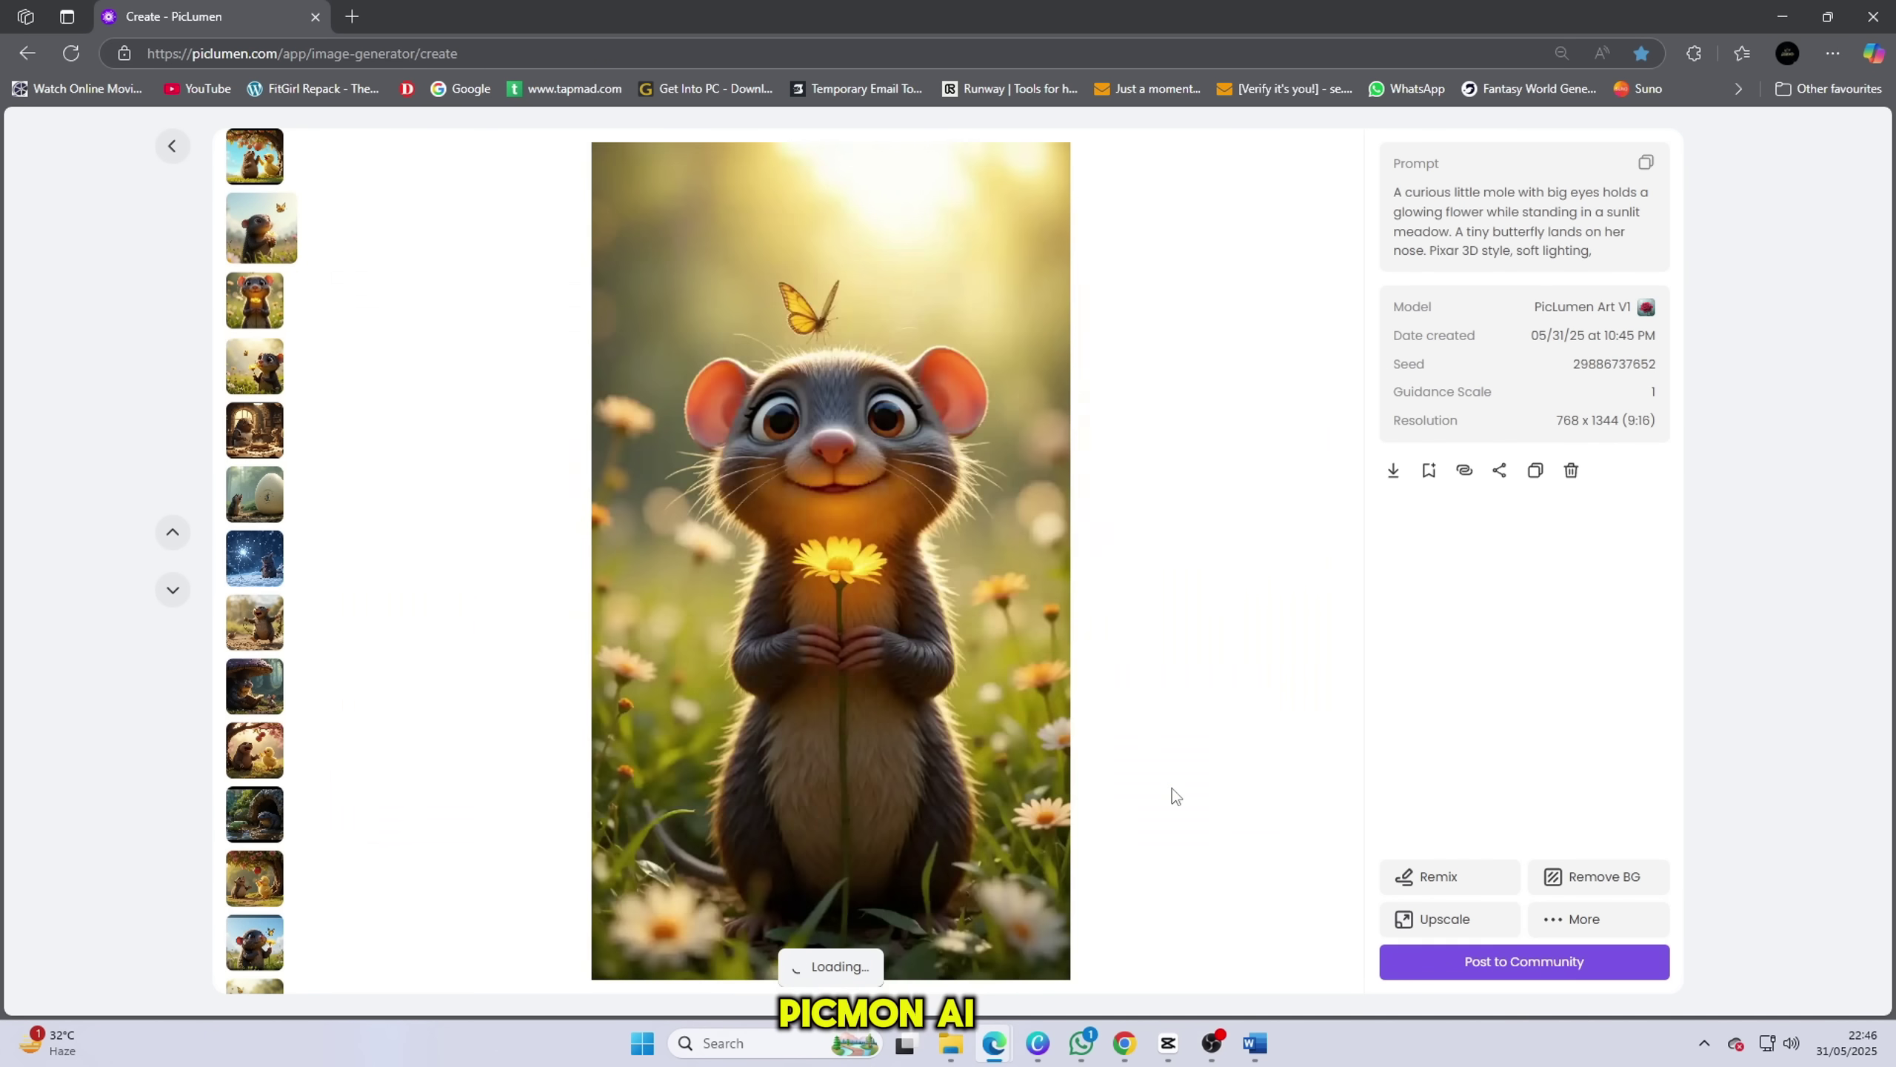
pyautogui.scroll(-3, 1170, 786)
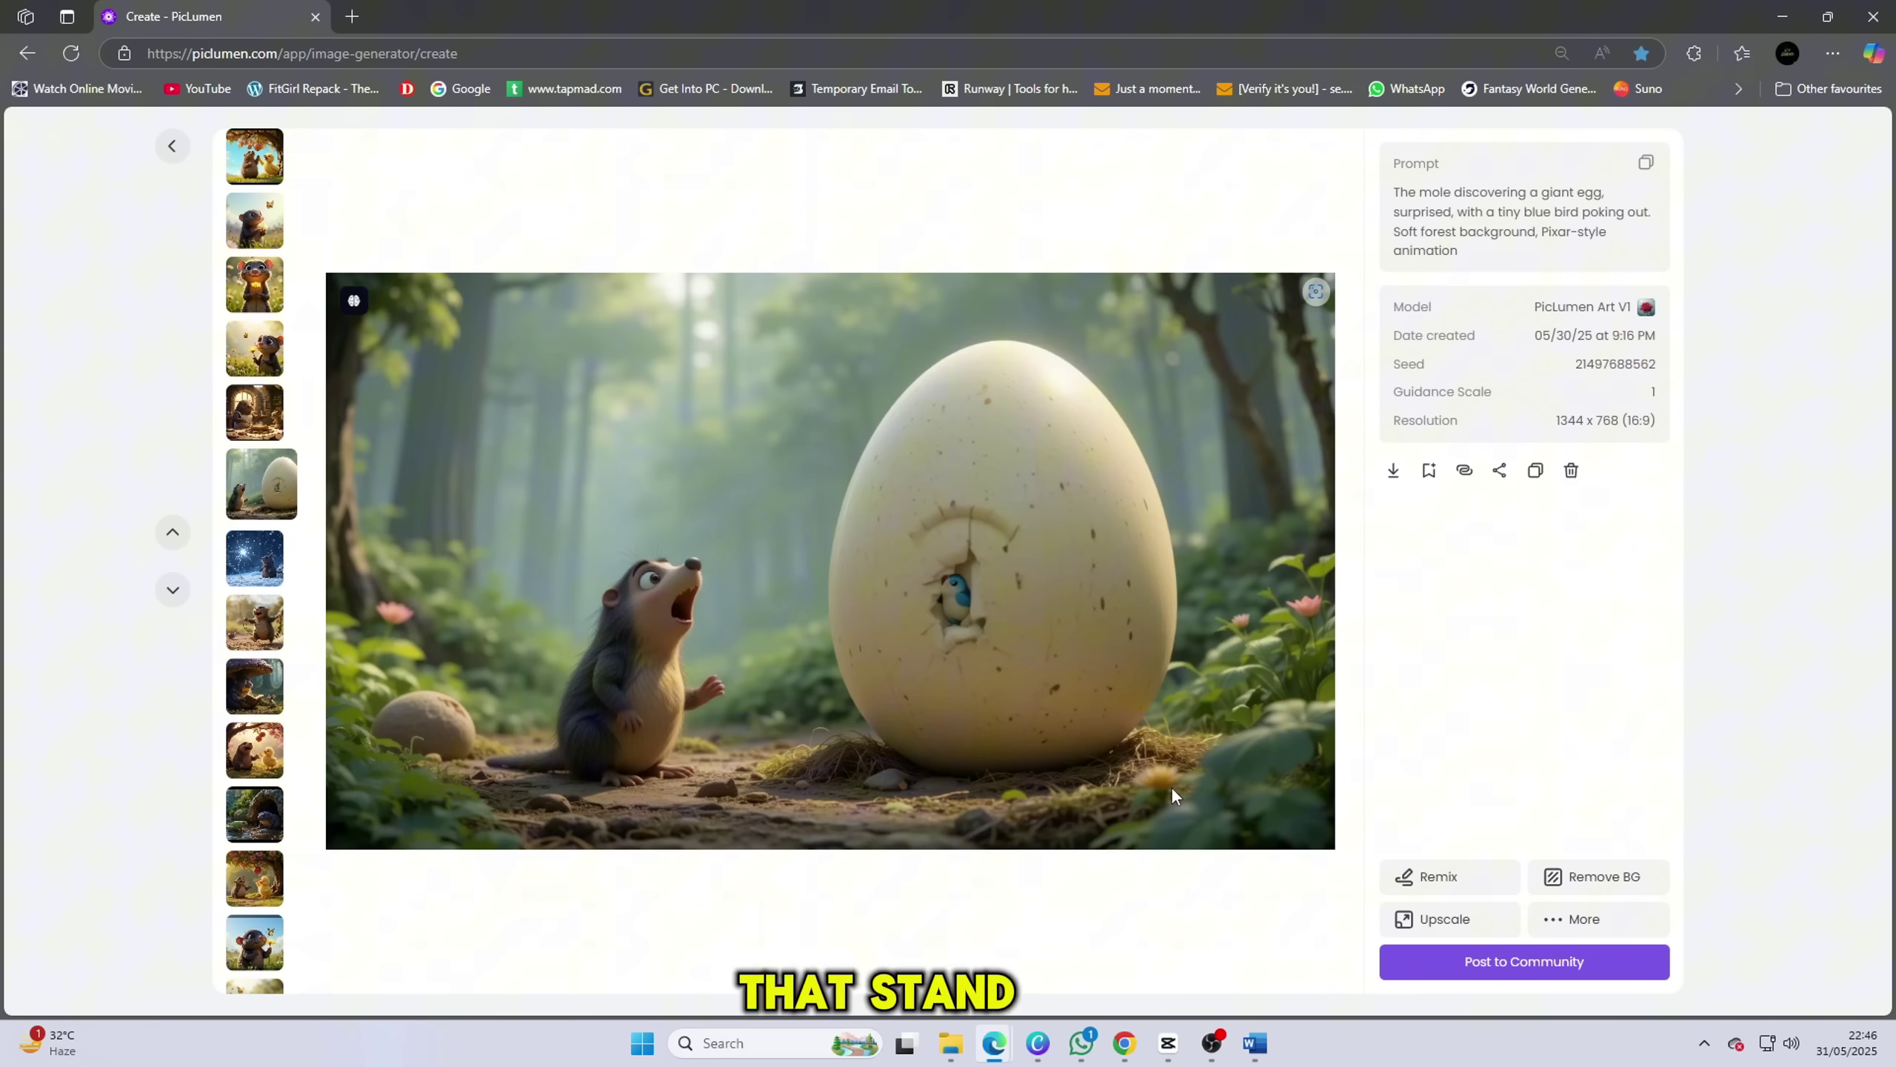
pyautogui.scroll(-3, 1170, 786)
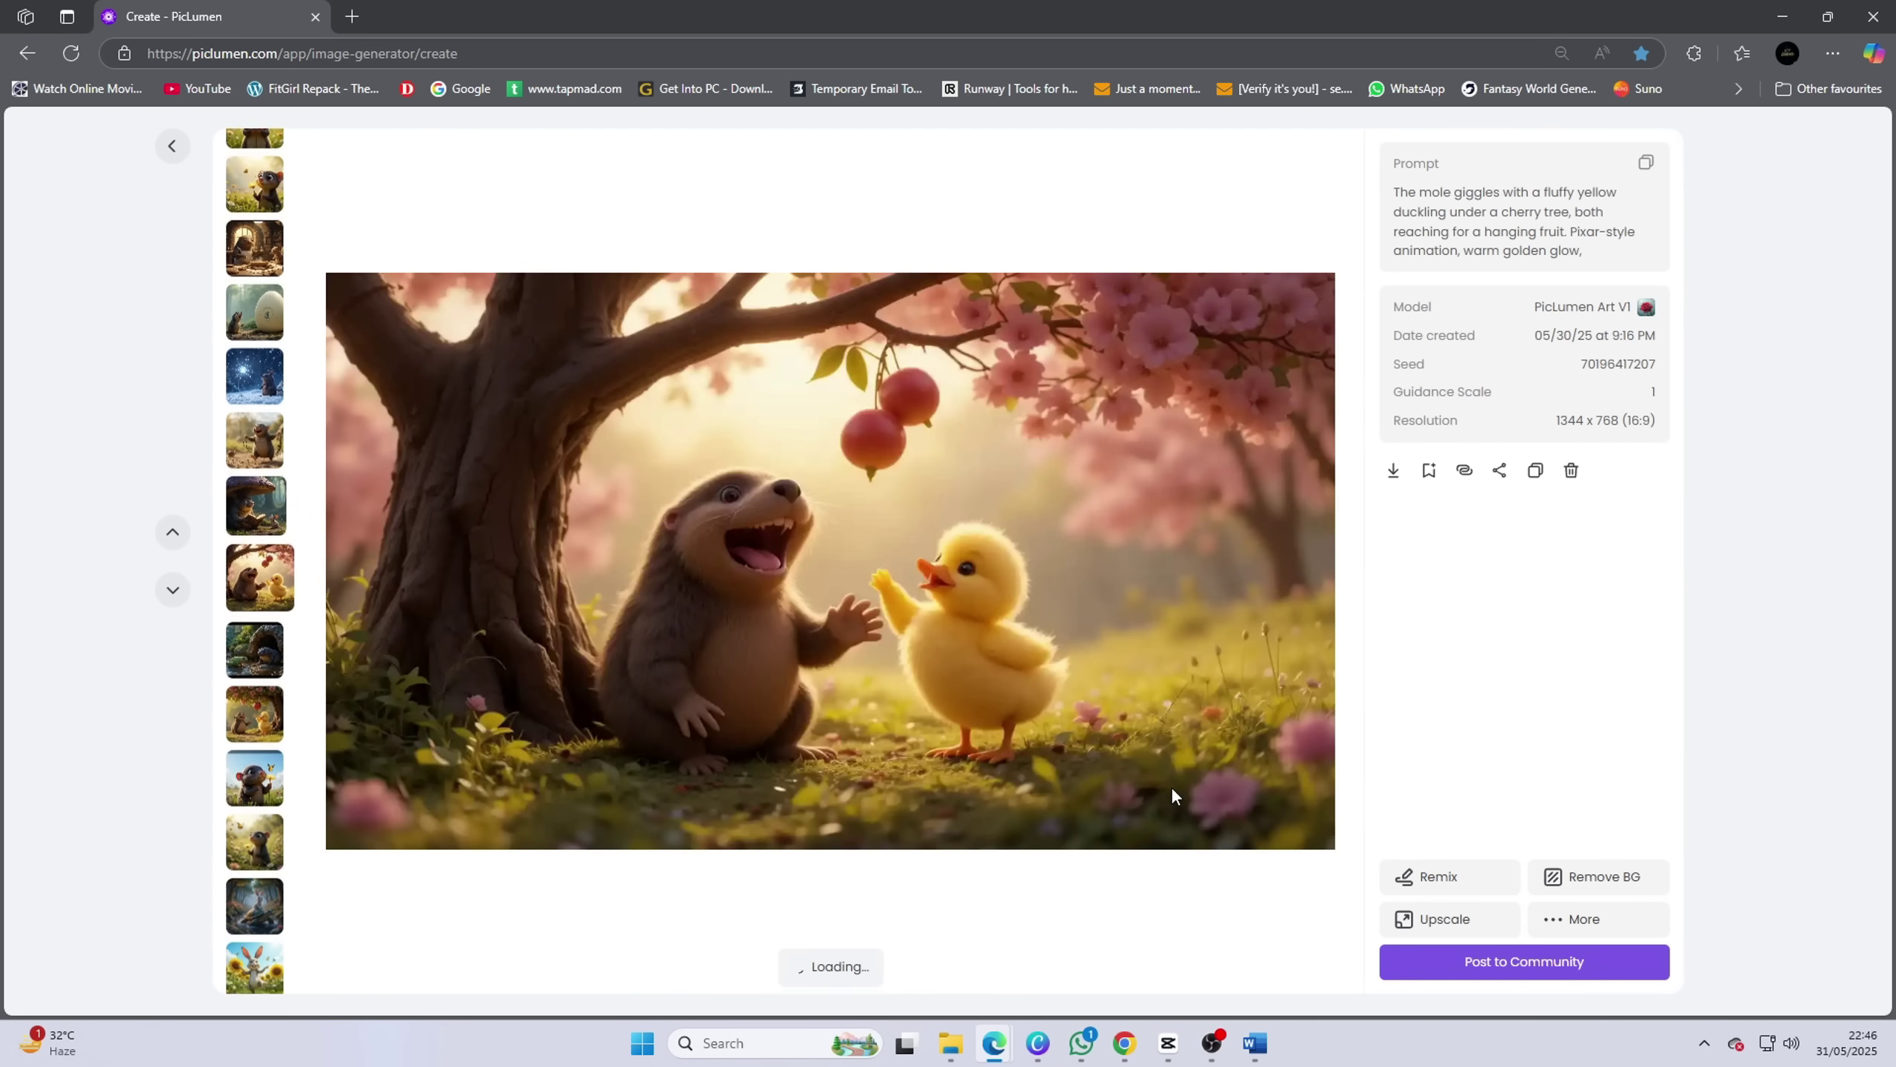
pyautogui.scroll(-3, 1170, 786)
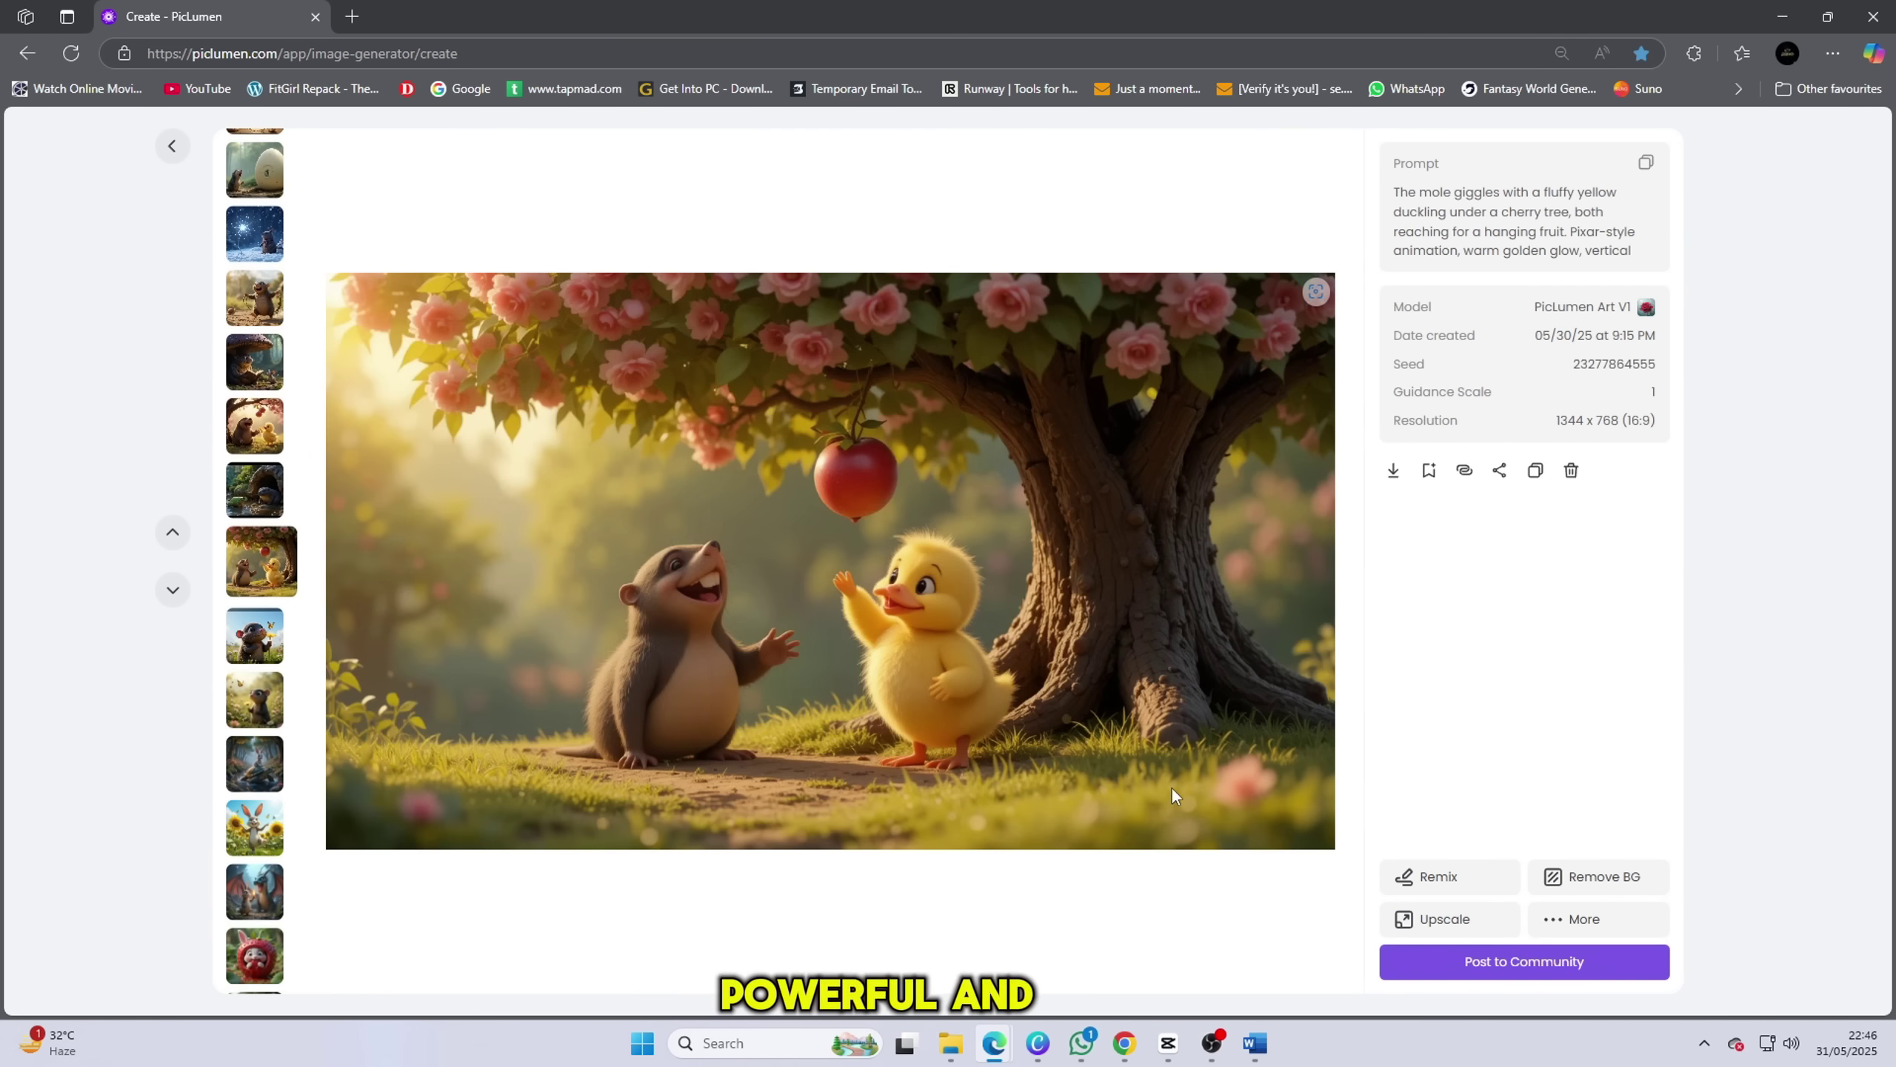
pyautogui.scroll(-4, 1173, 790)
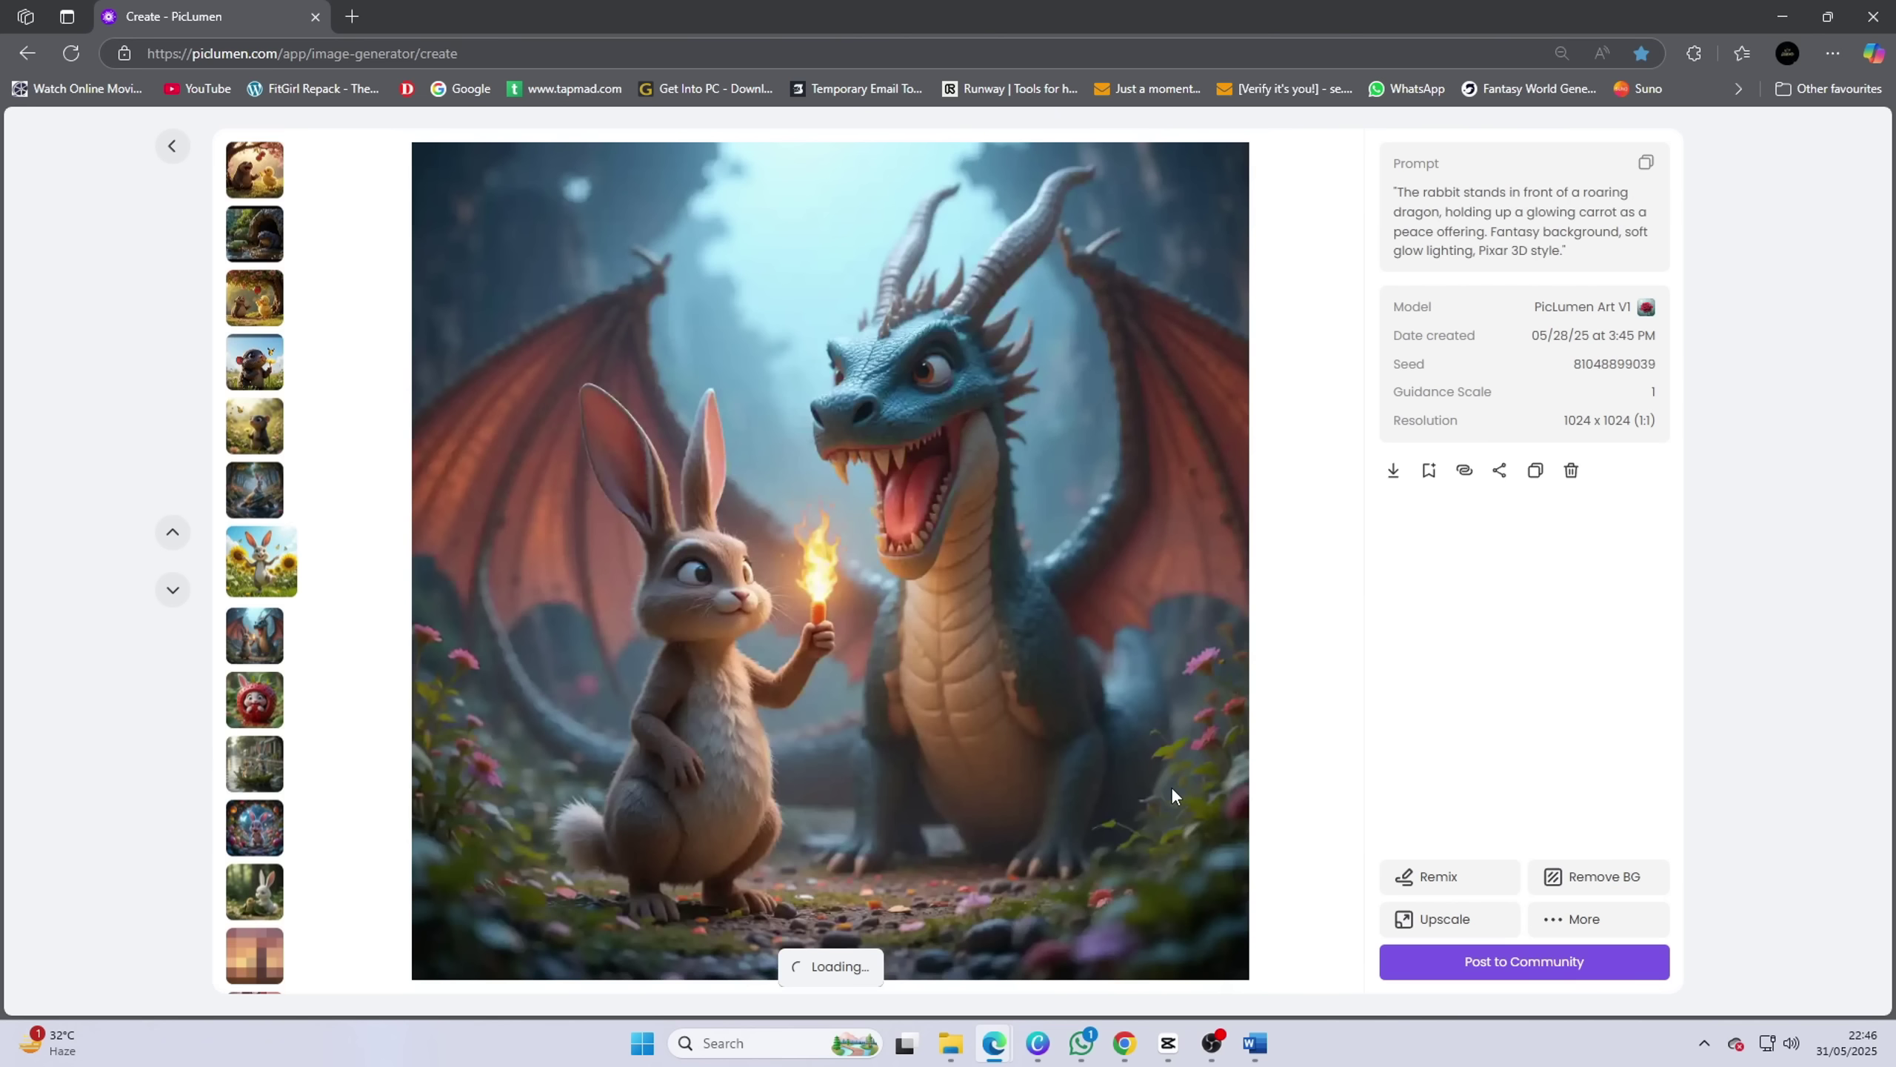
pyautogui.scroll(3, 1170, 786)
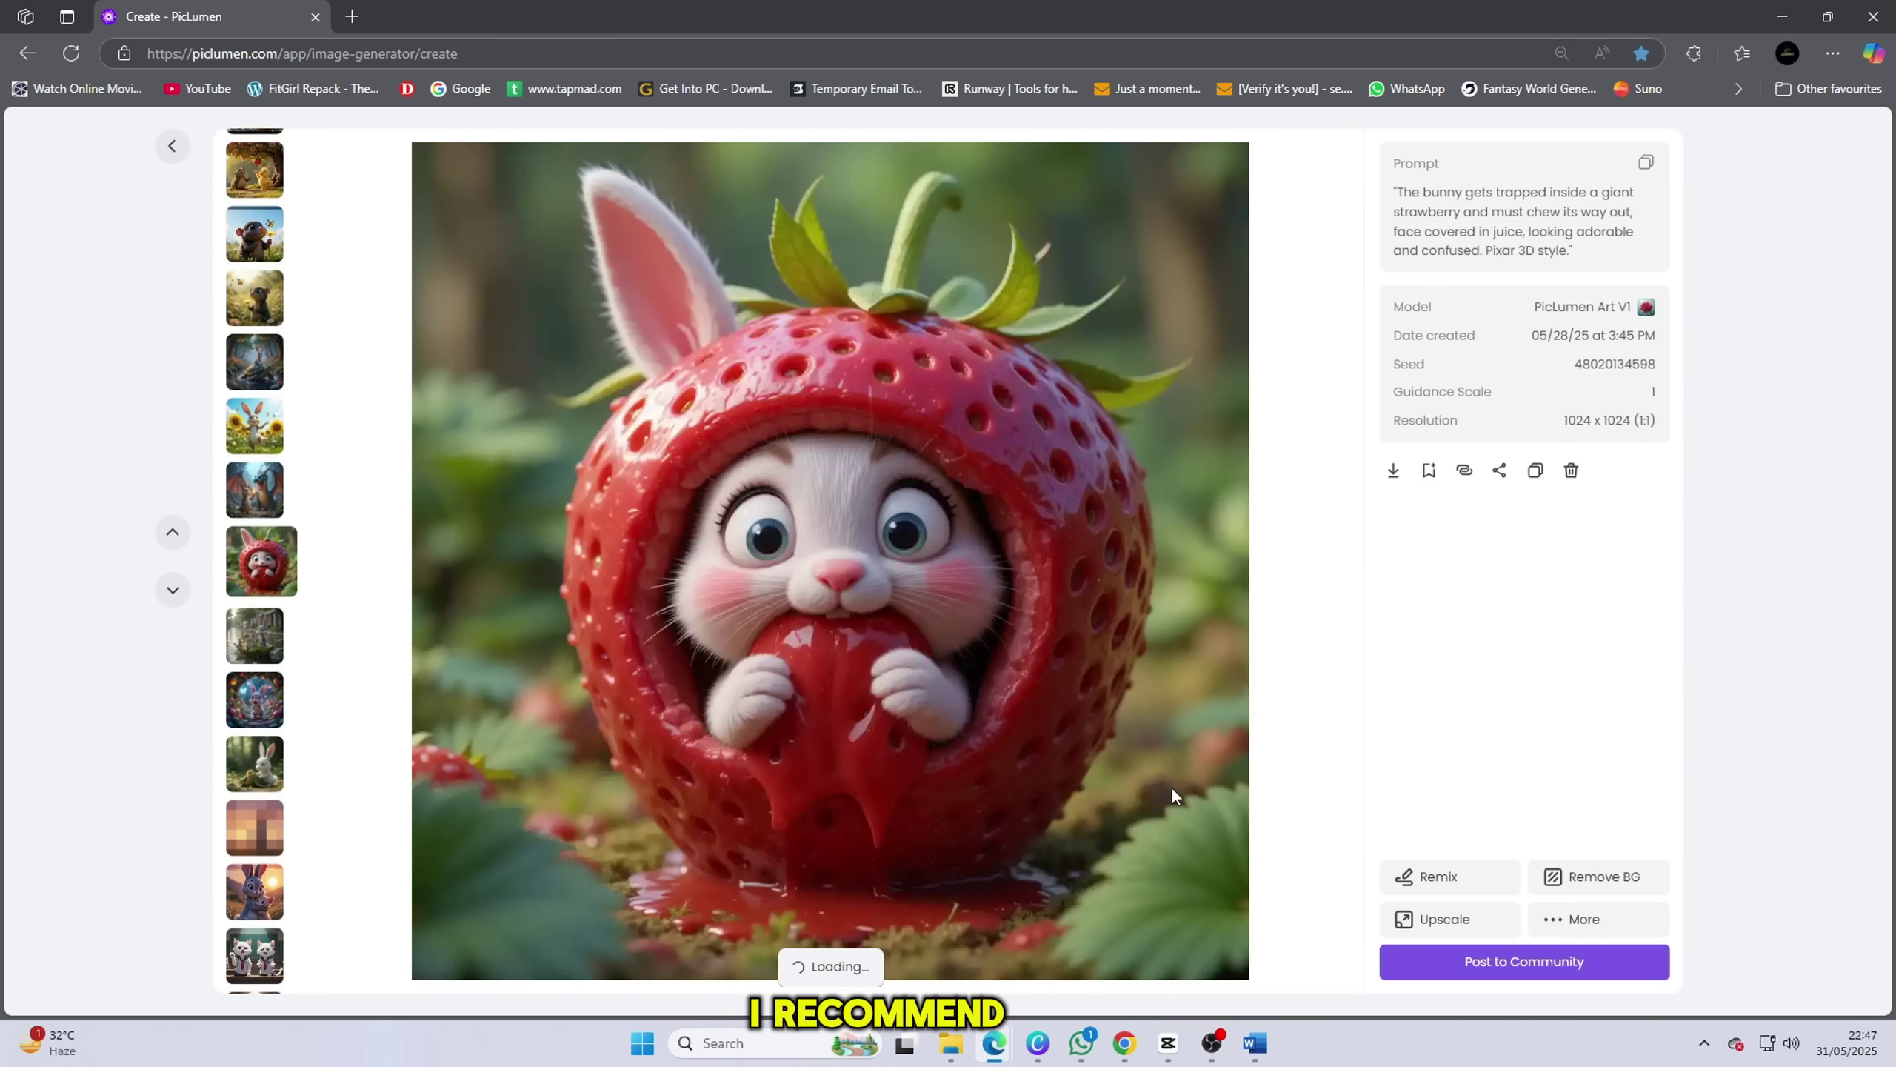
pyautogui.scroll(4, 1170, 786)
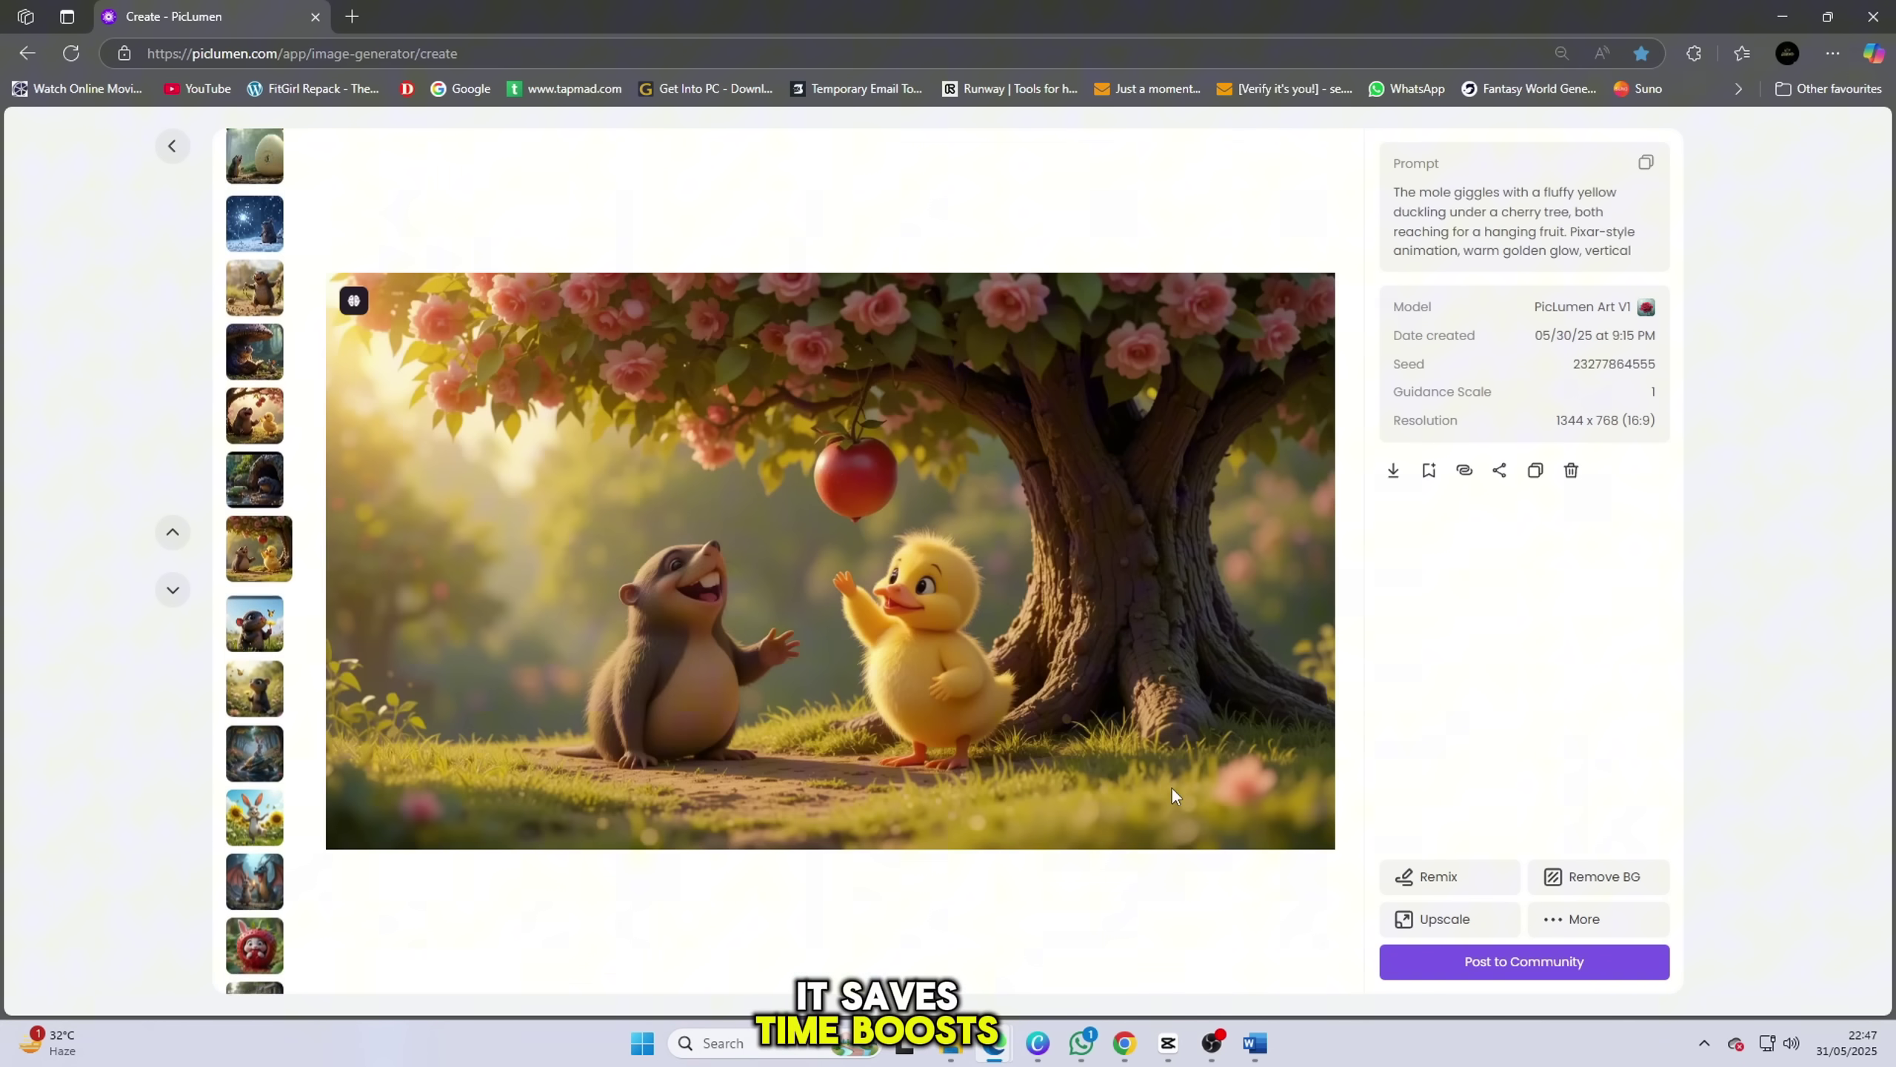
pyautogui.scroll(3, 1170, 786)
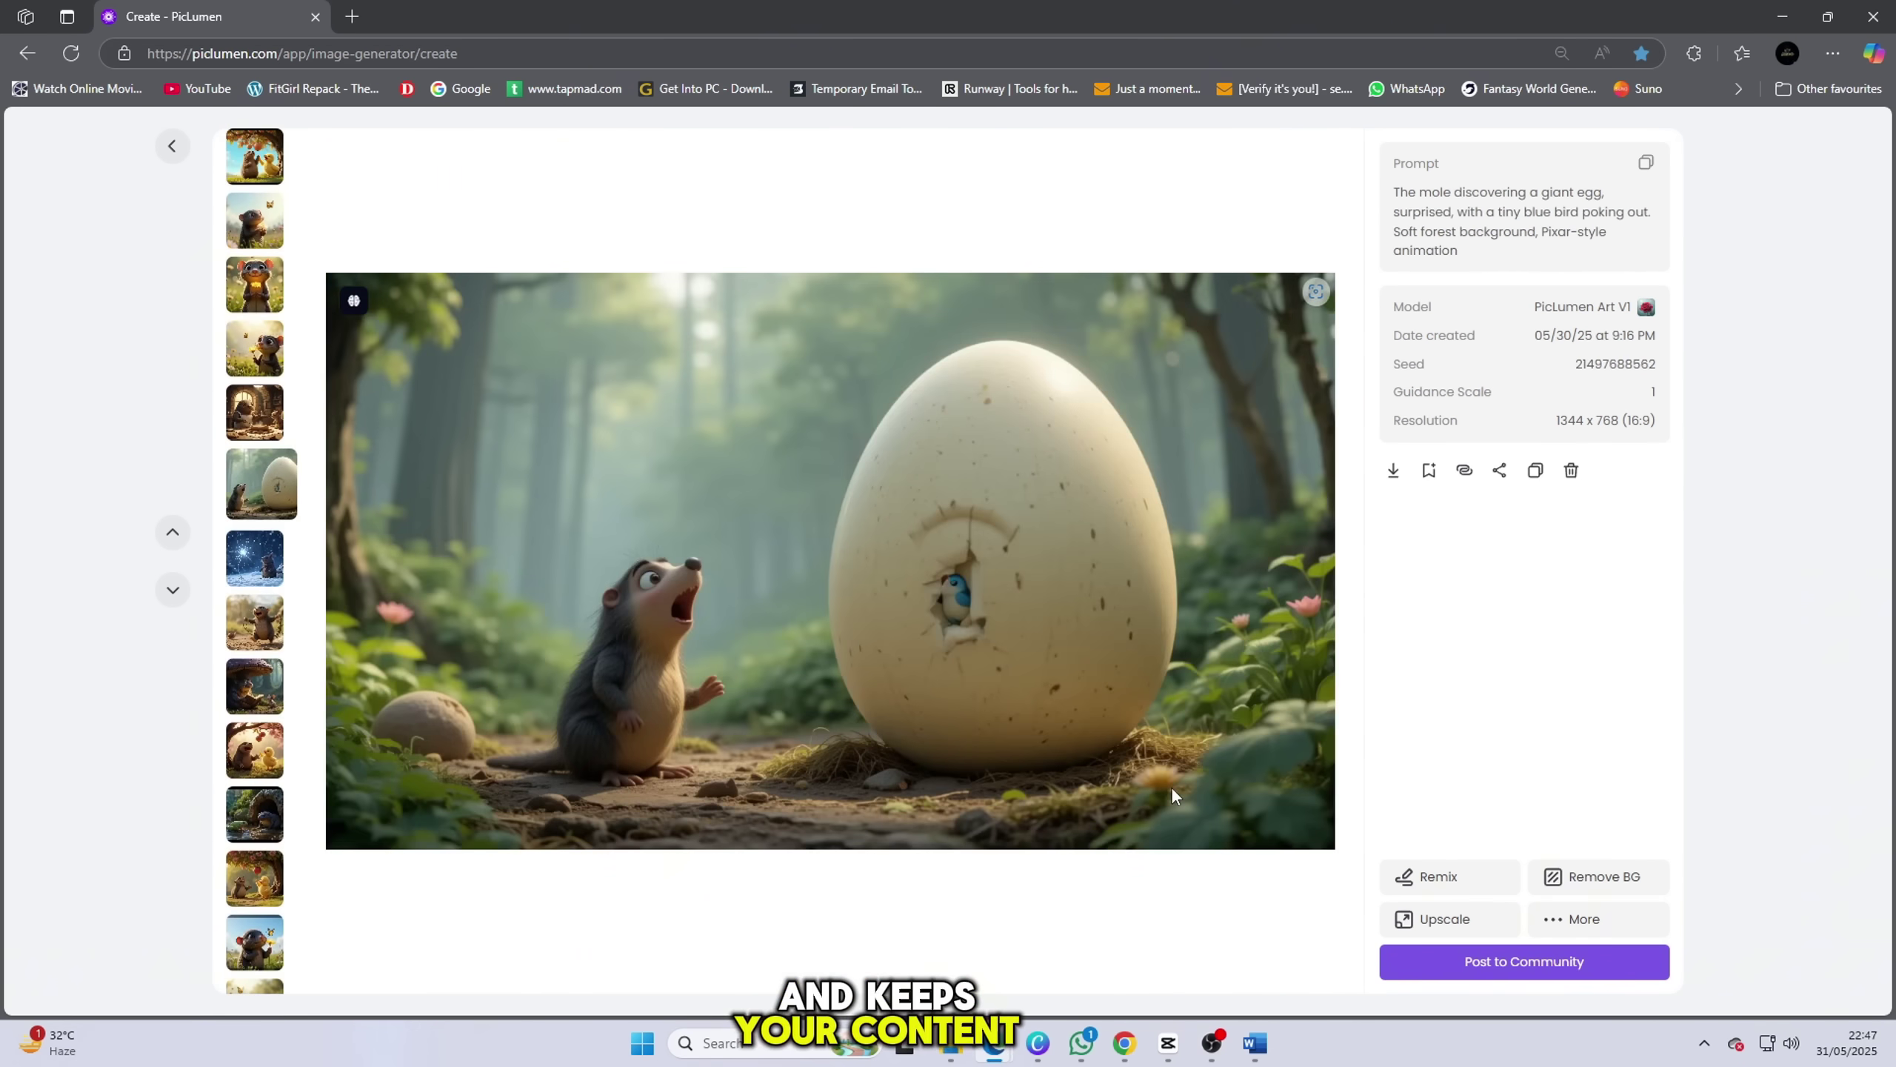
pyautogui.scroll(2, 1170, 786)
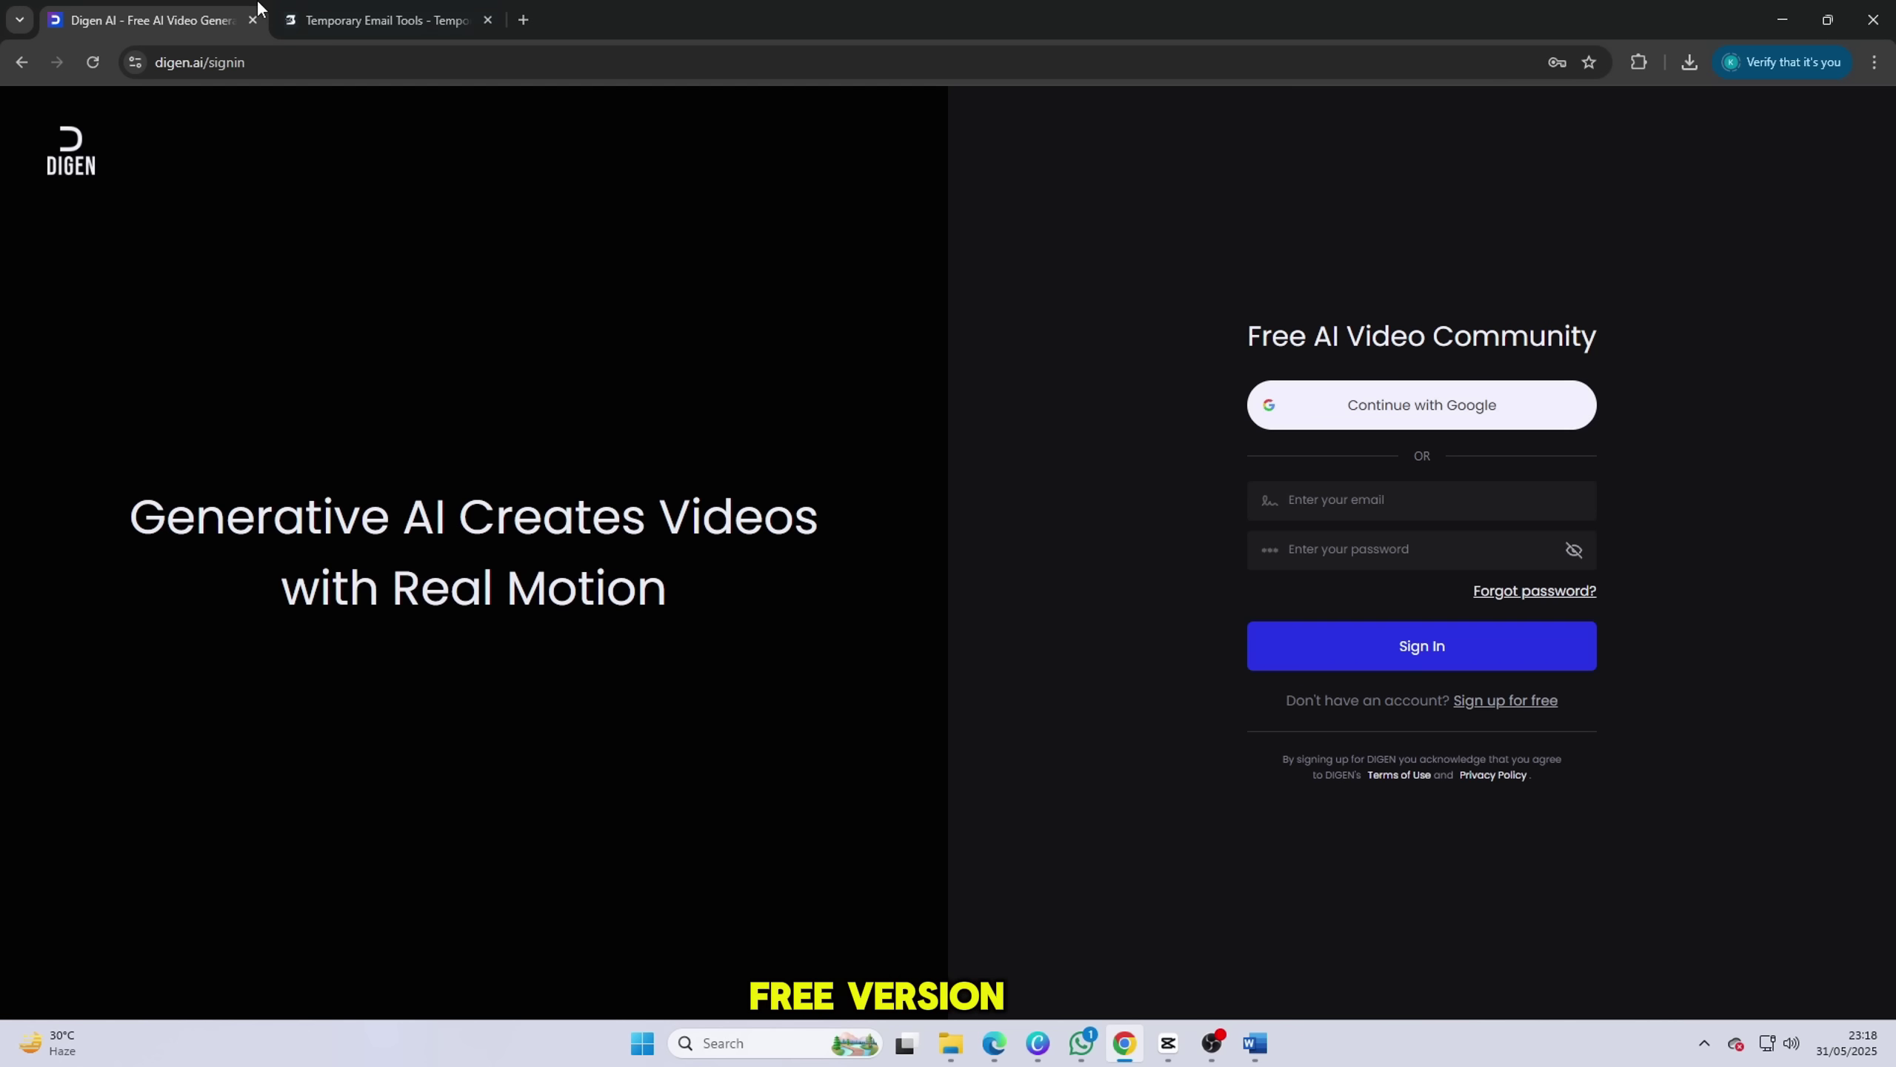
# Step: Generate a second temporary Gmail alias on SmailPro and return to Digen AI's sign-in tab
pyautogui.click(328, 14)
pyautogui.click(683, 209)
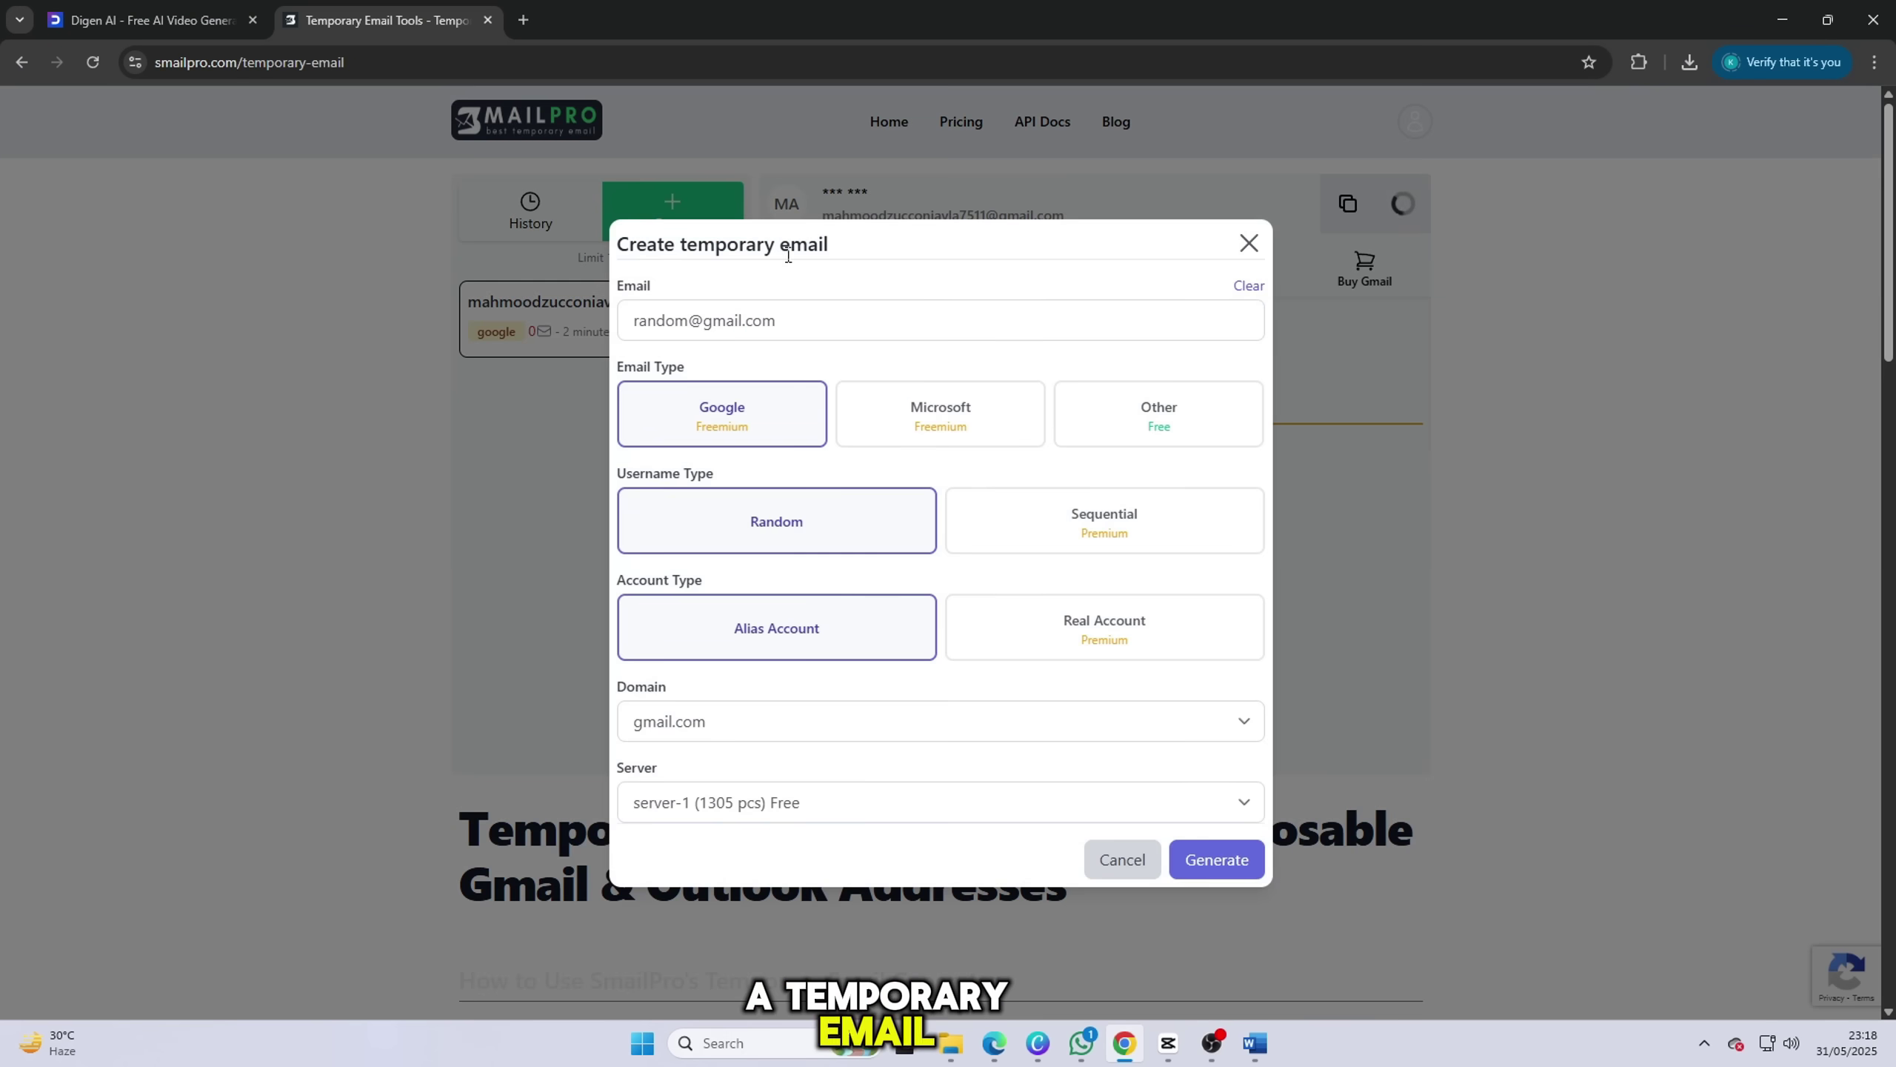
pyautogui.click(1208, 859)
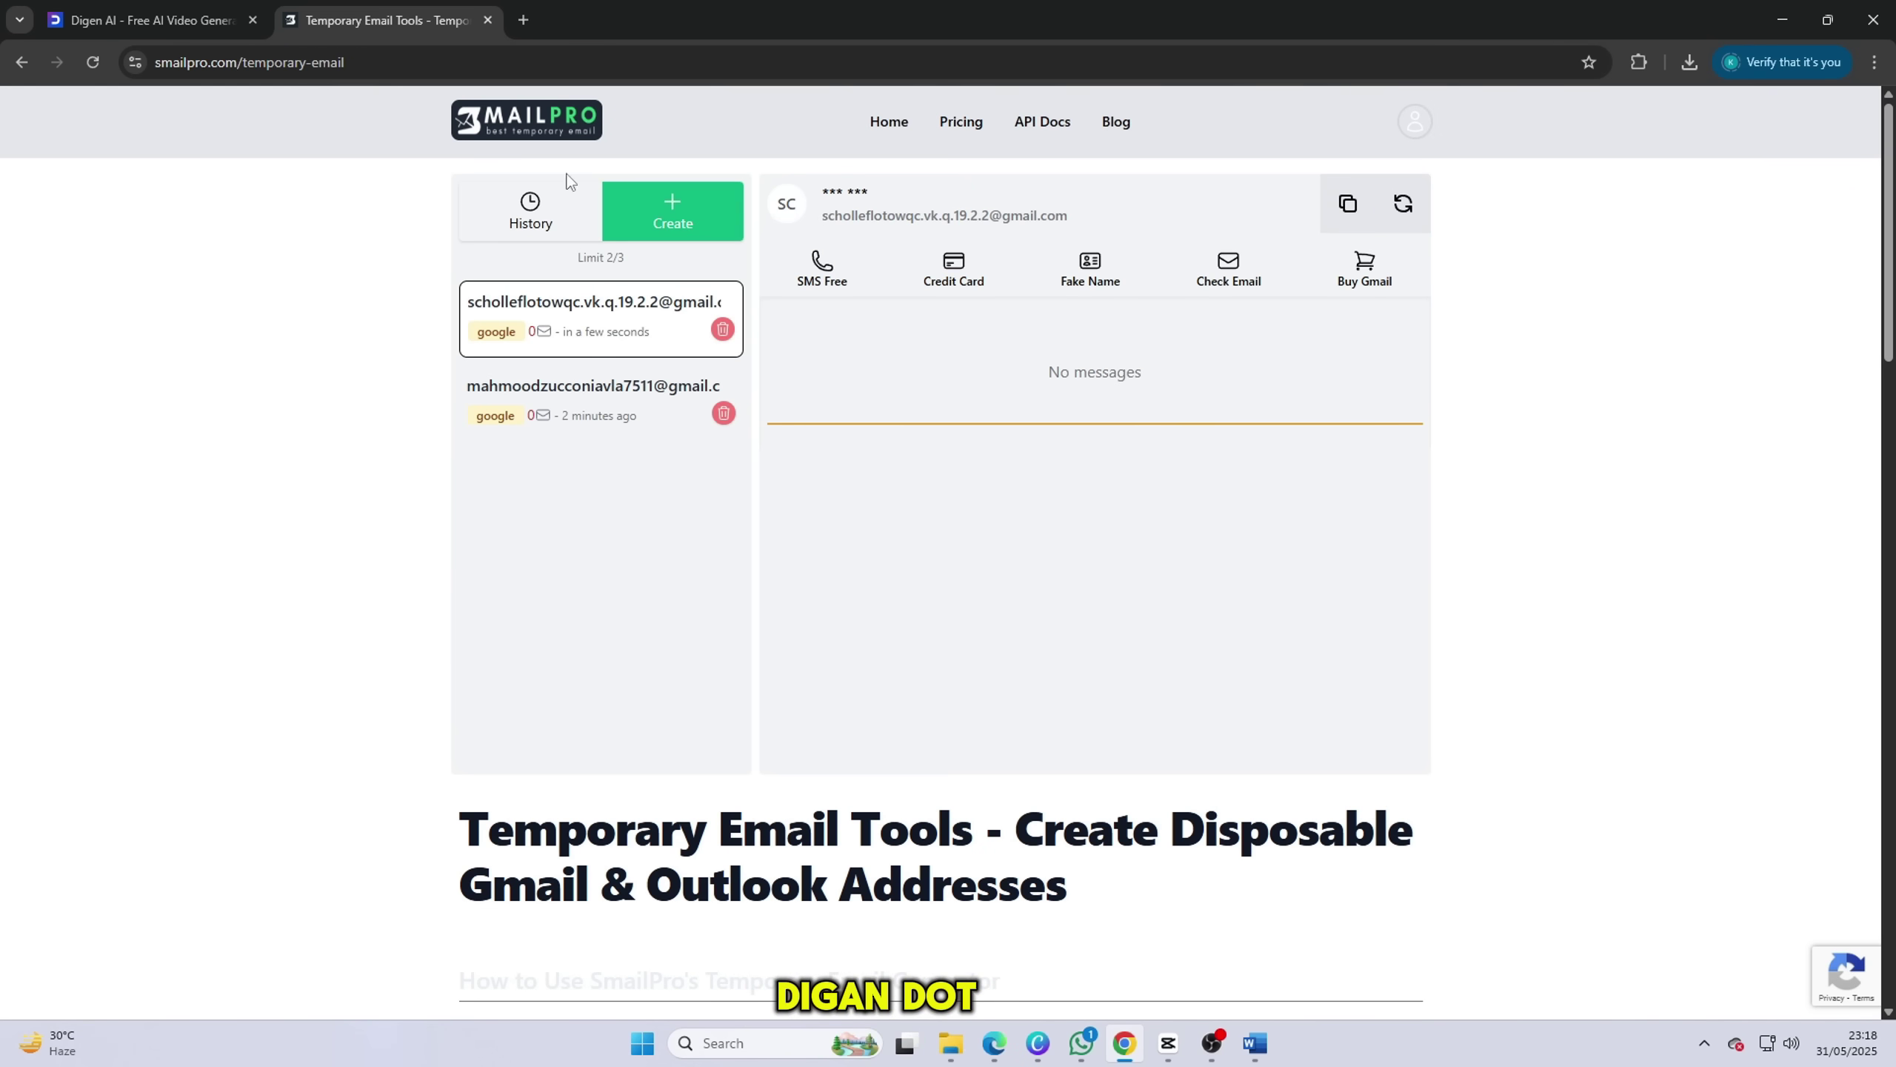
pyautogui.click(149, 20)
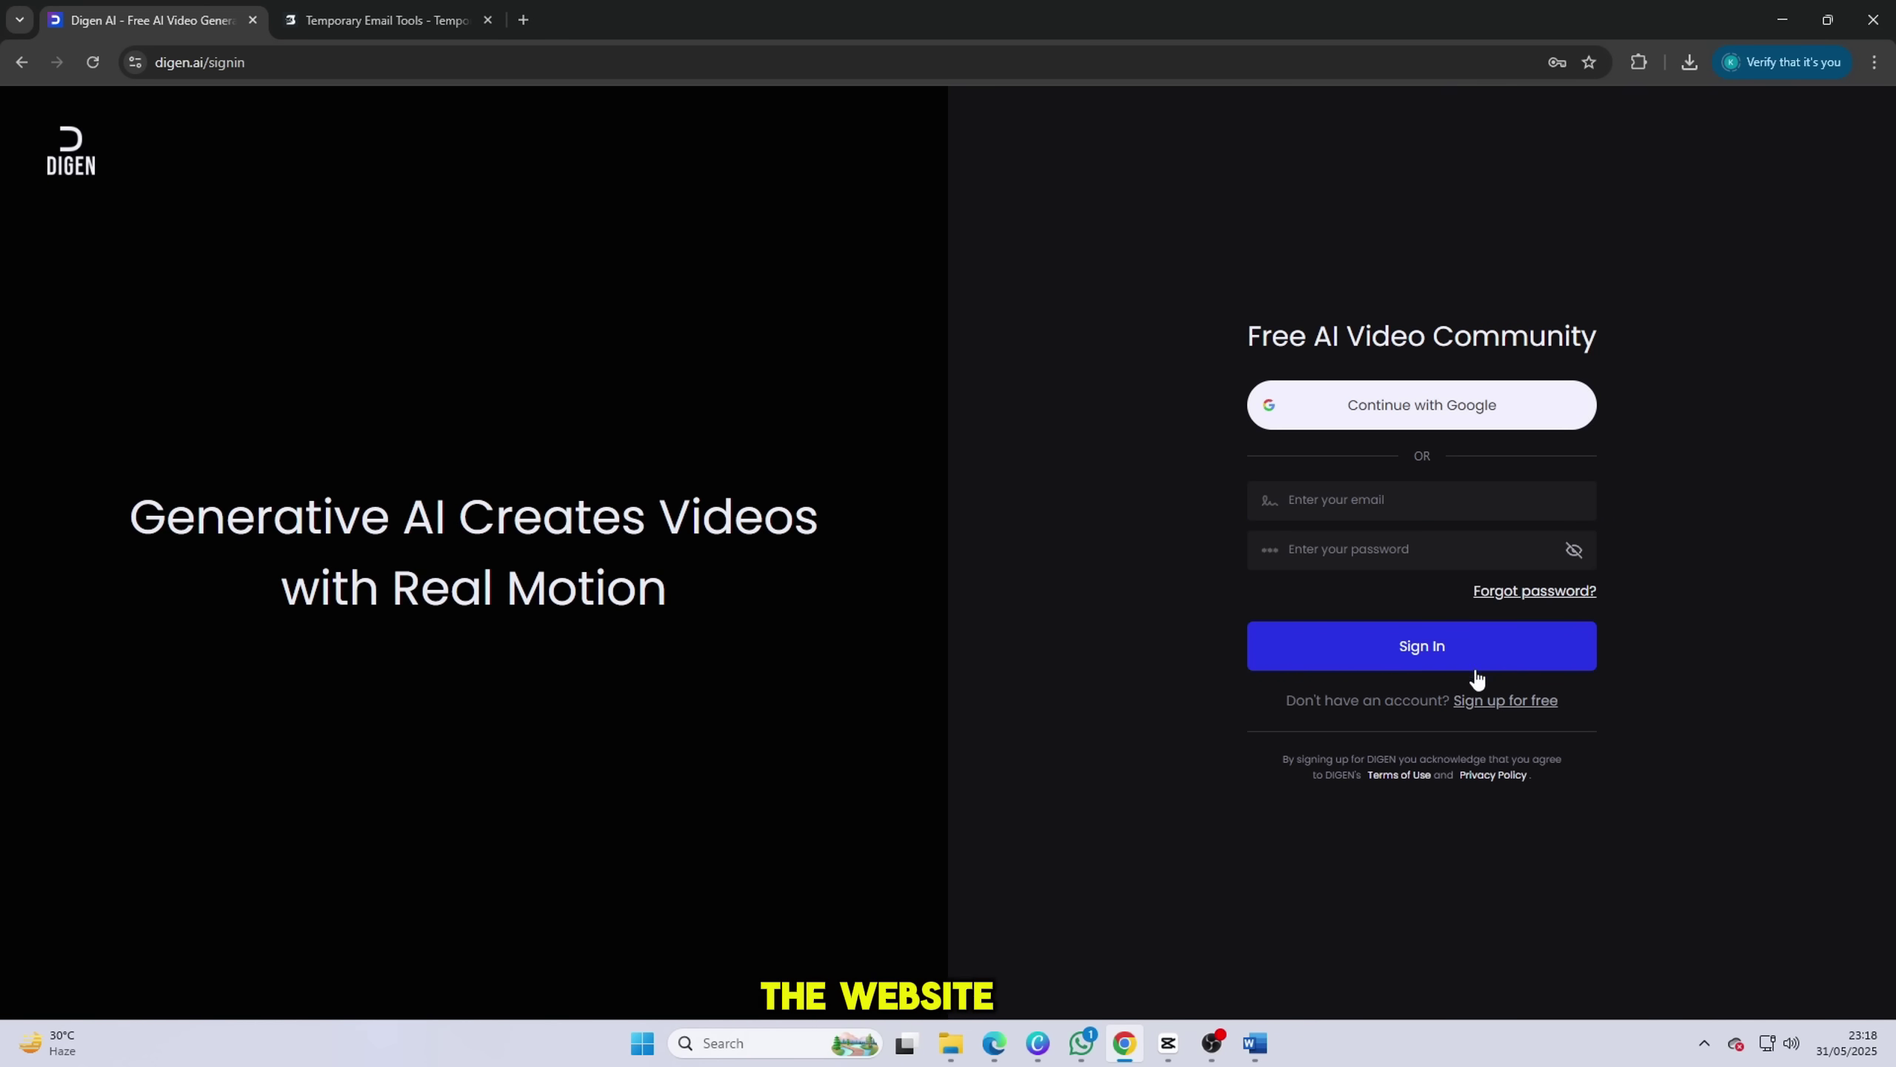
# Step: Start a Digen AI sign-up with the temporary email and request a verification code
pyautogui.click(1480, 702)
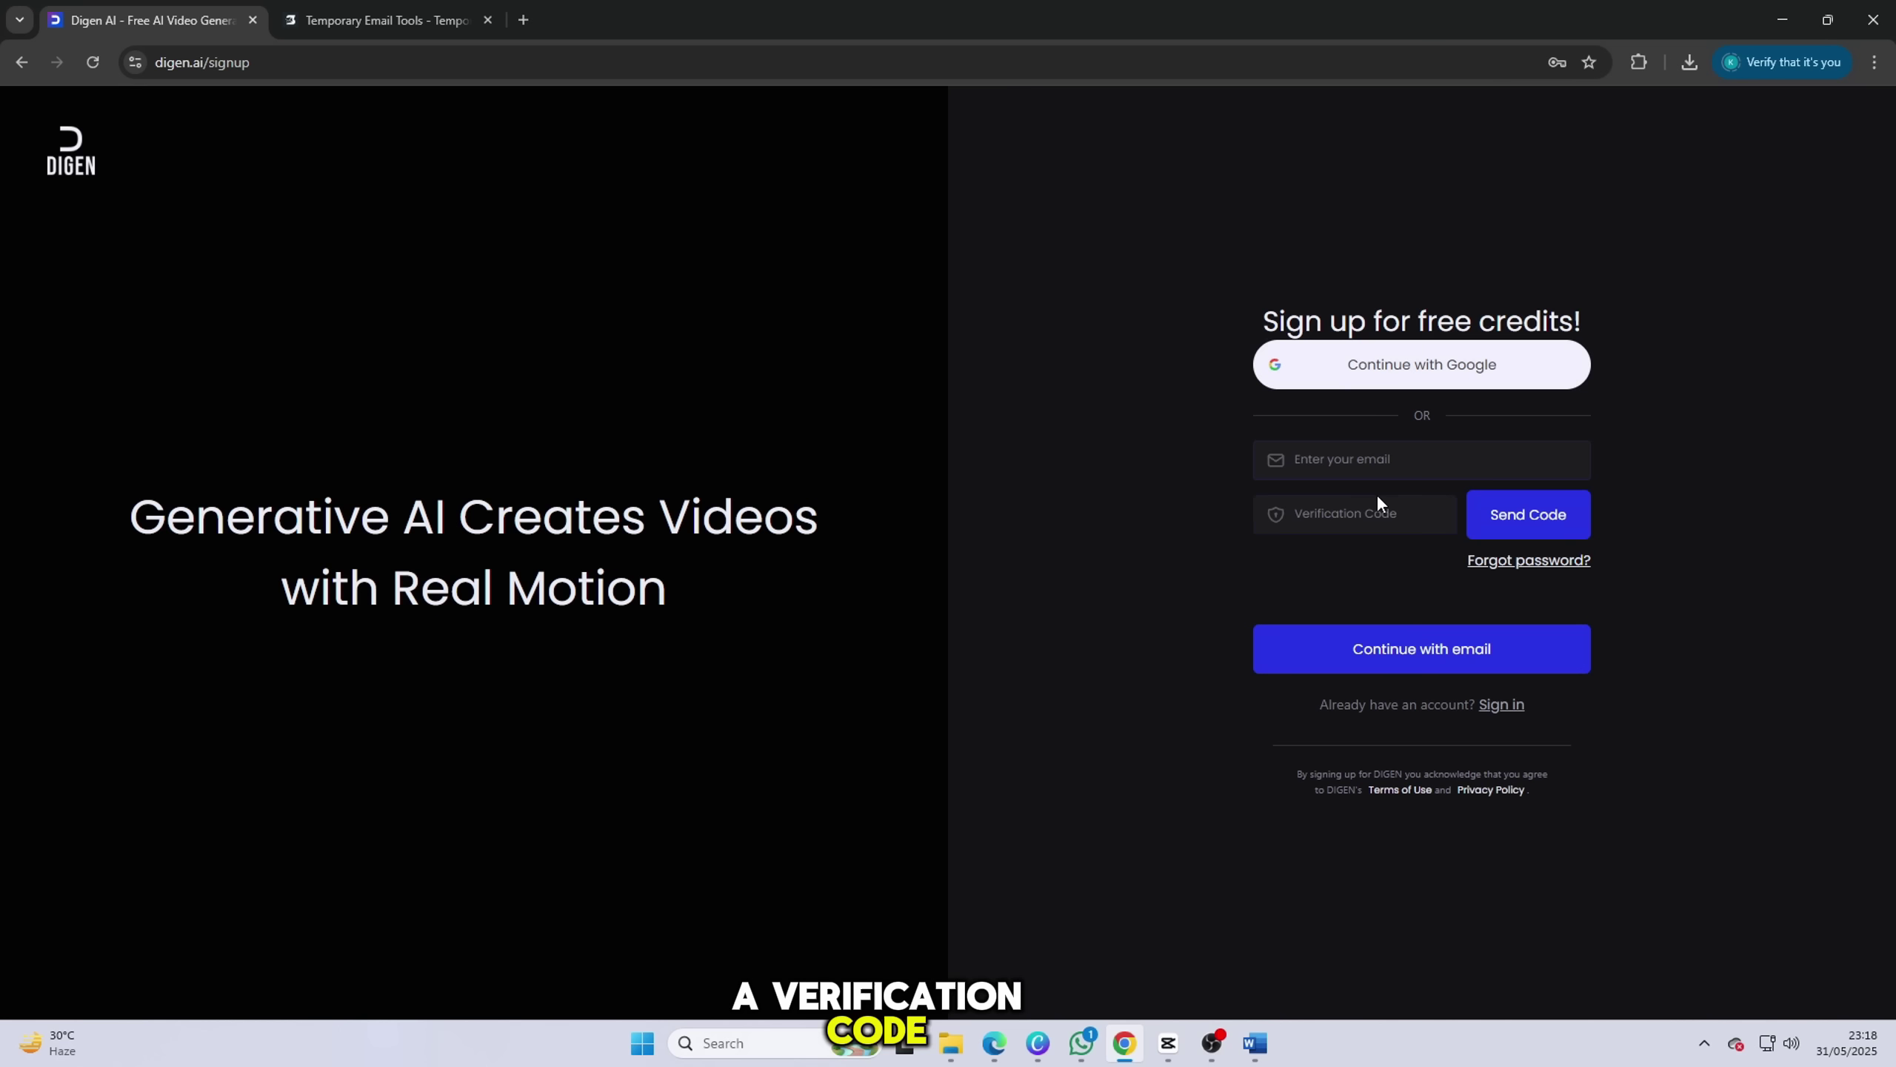
pyautogui.click(1366, 469)
pyautogui.rightClick(1366, 469)
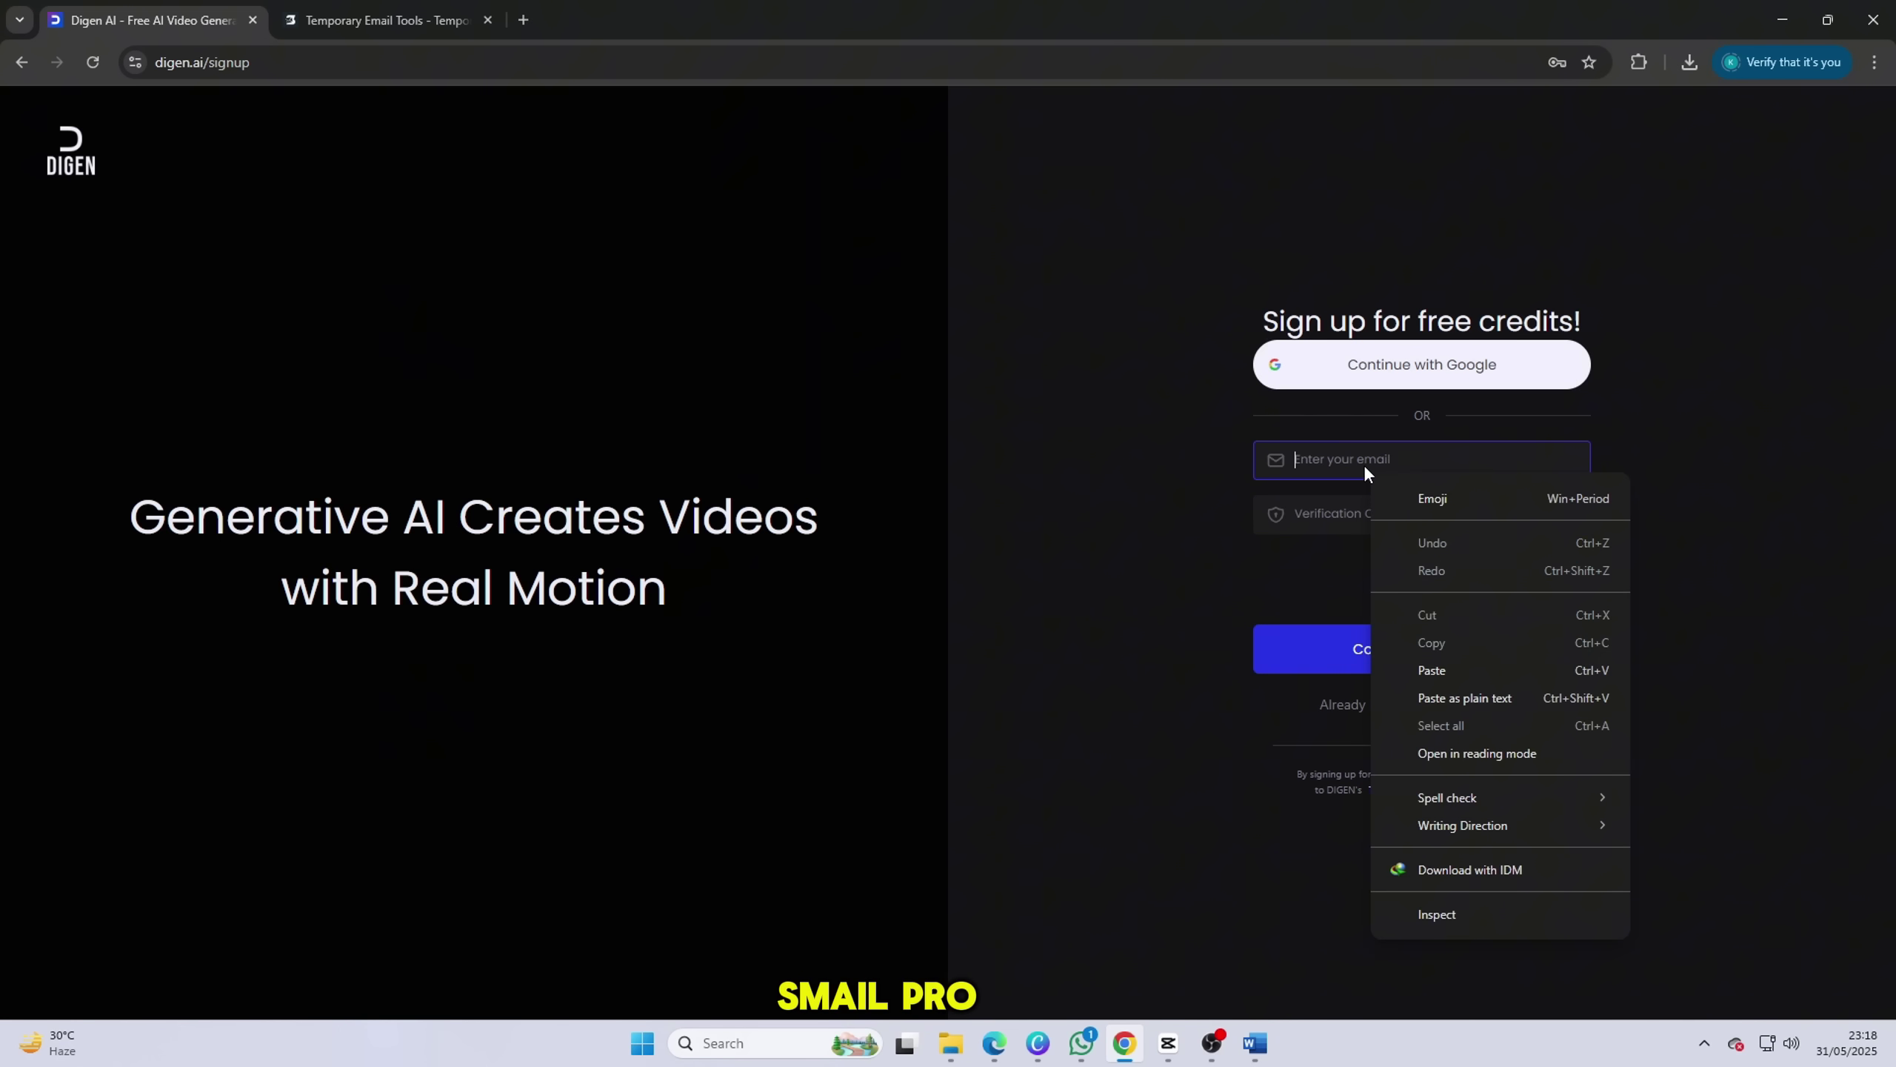
pyautogui.click(1427, 671)
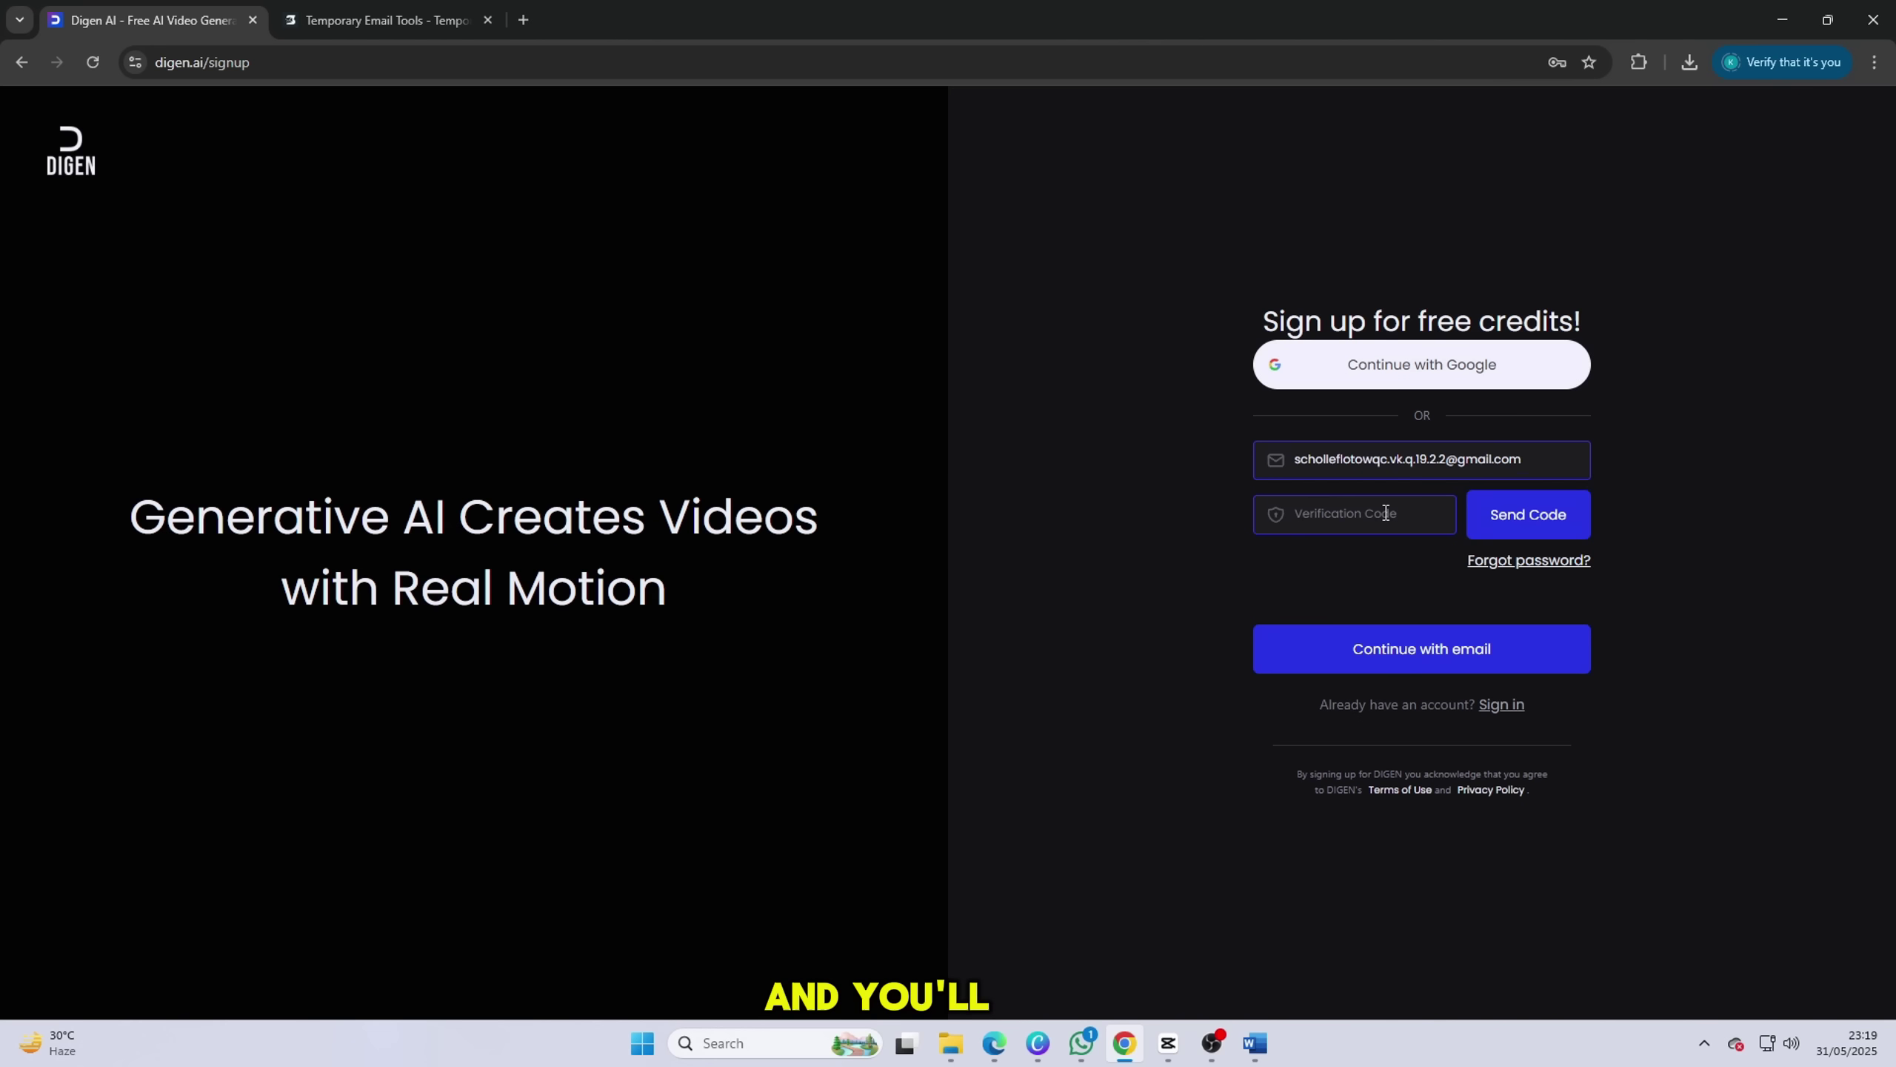
pyautogui.click(1488, 514)
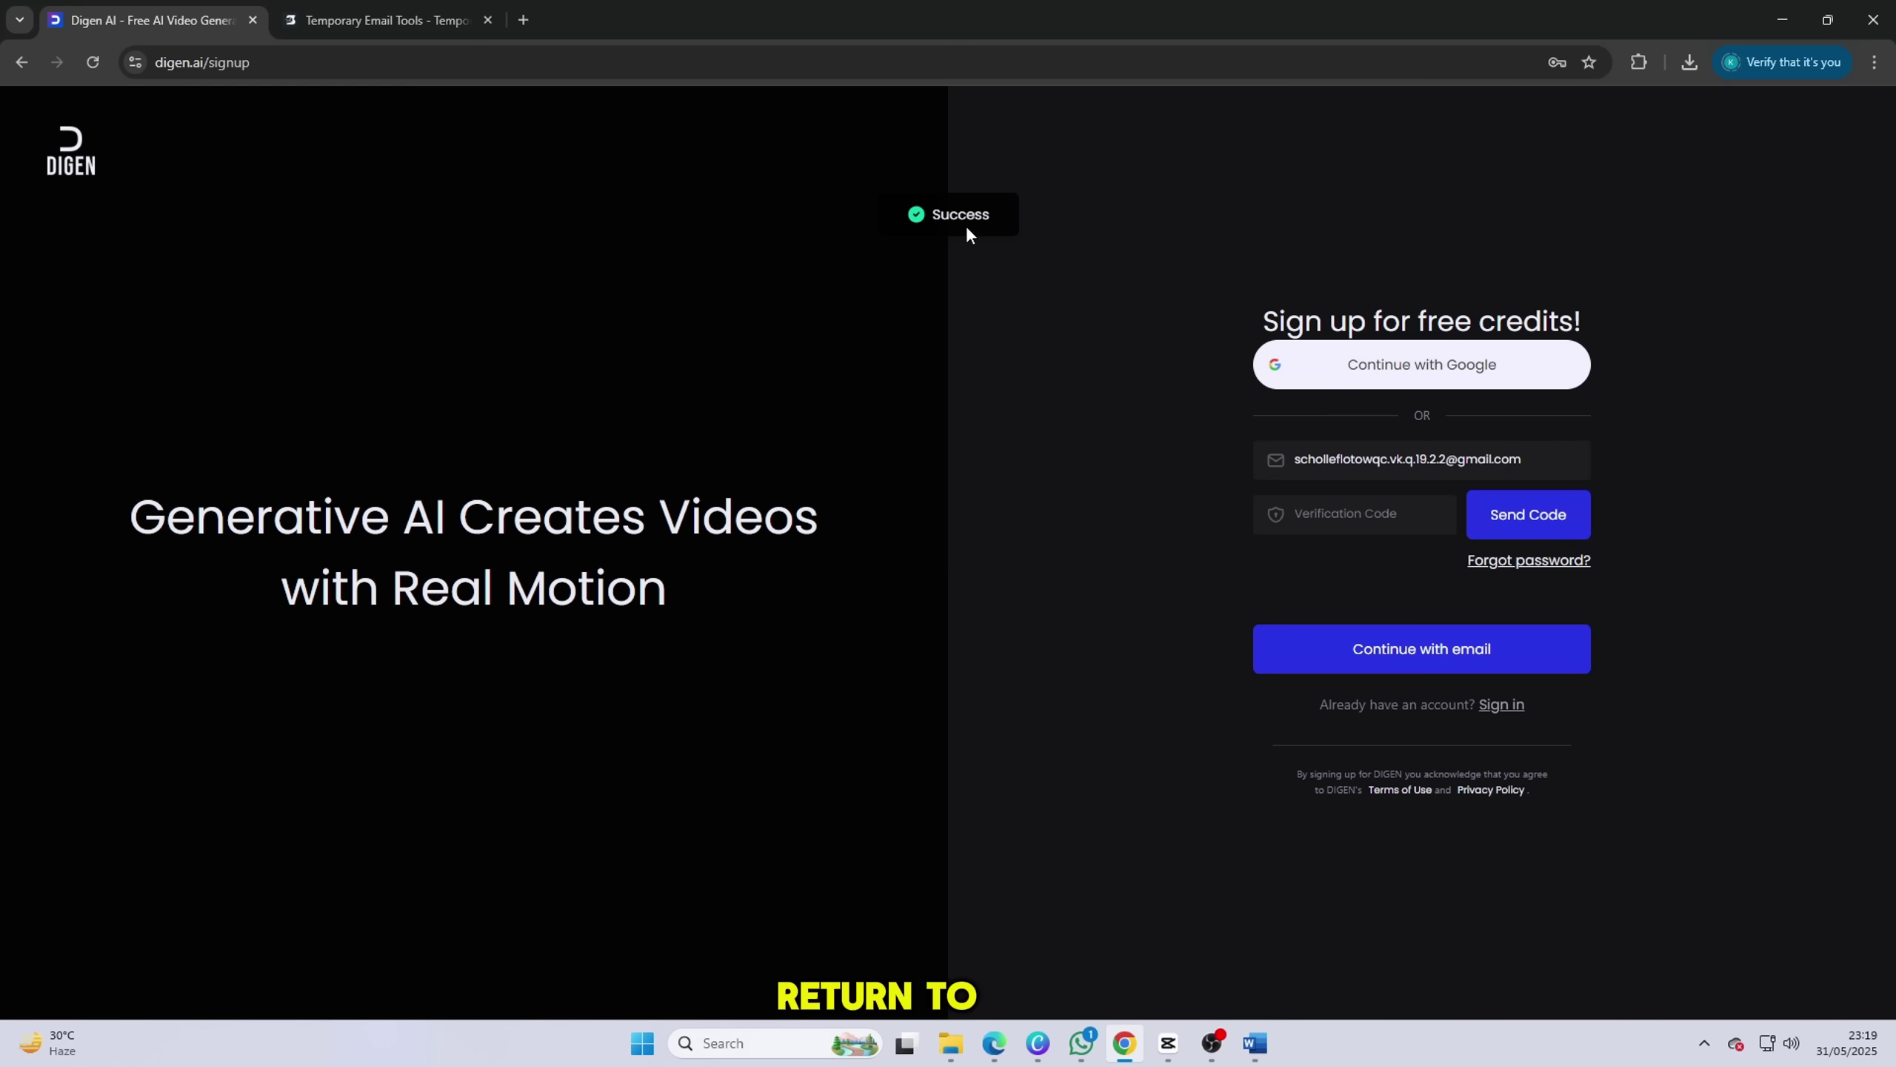
# Step: Copy the verification code from the SmailPro inbox and submit it on the sign-up form
pyautogui.click(385, 20)
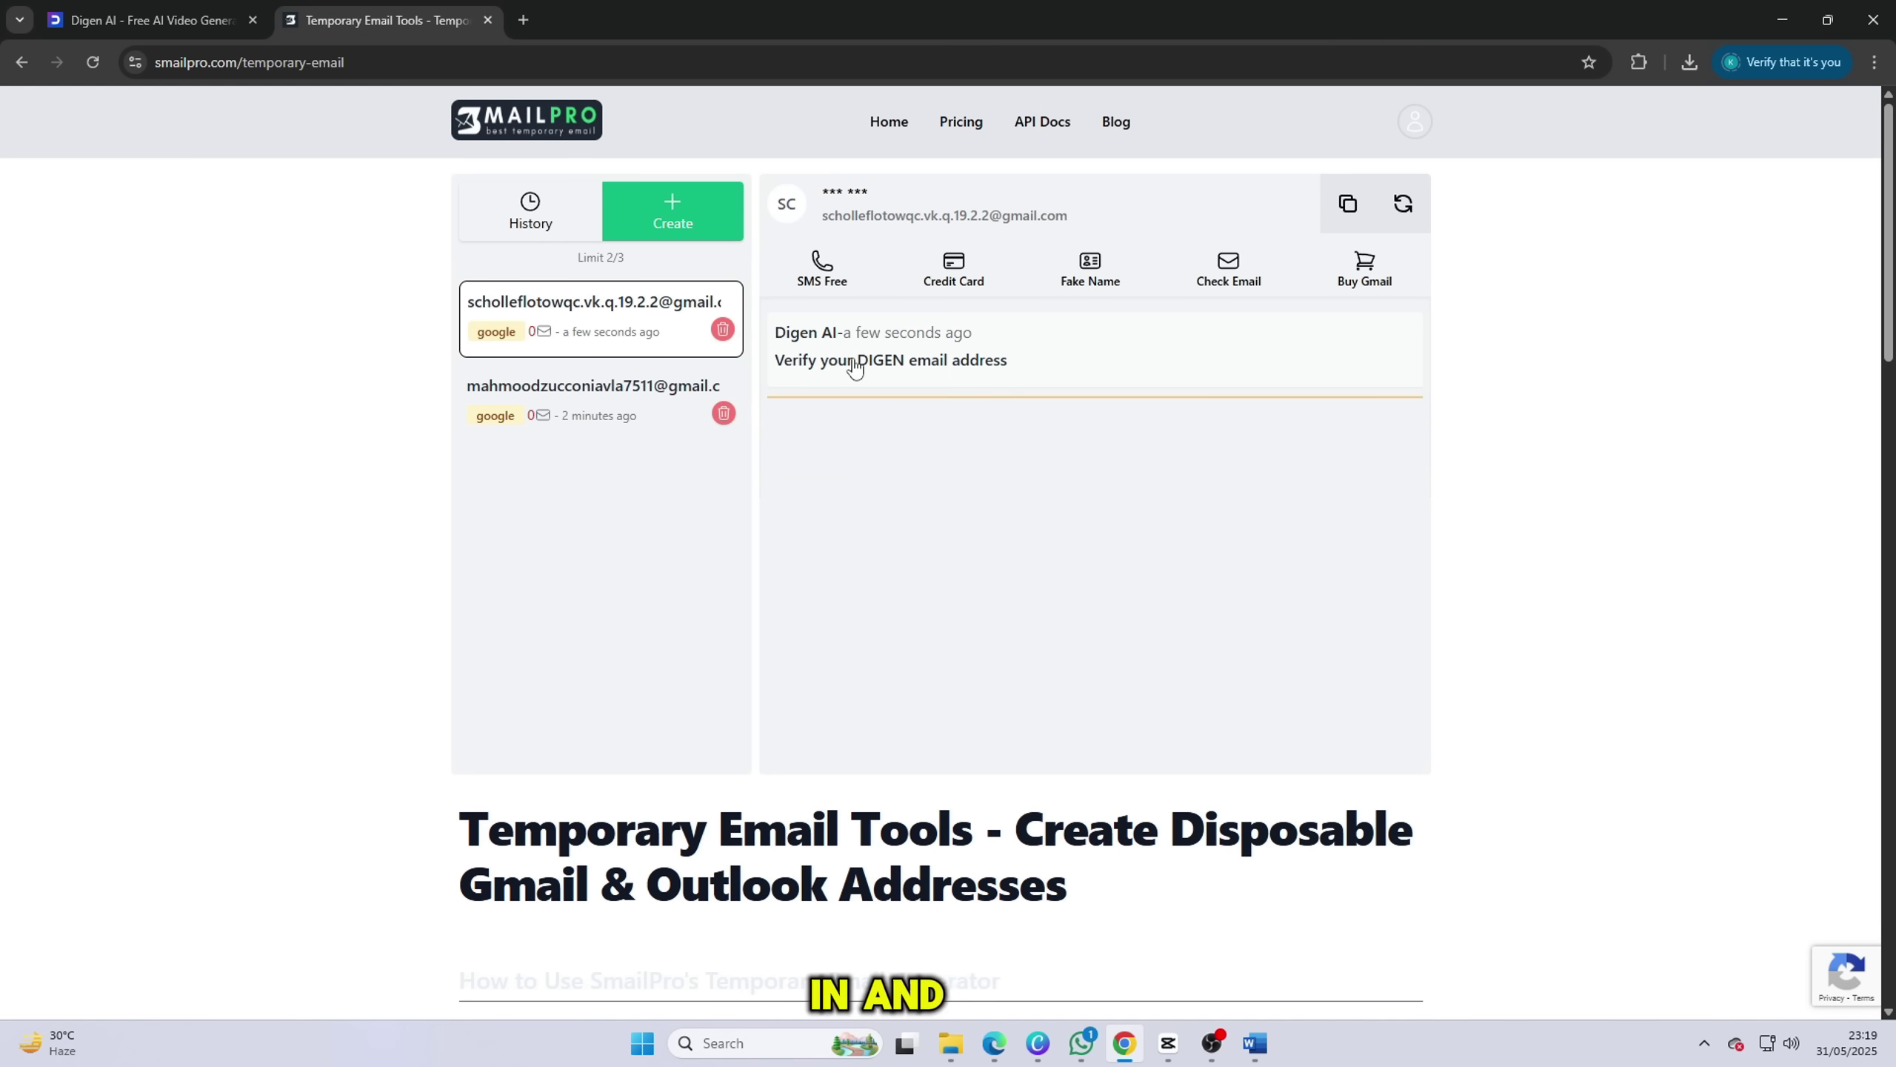
pyautogui.click(872, 364)
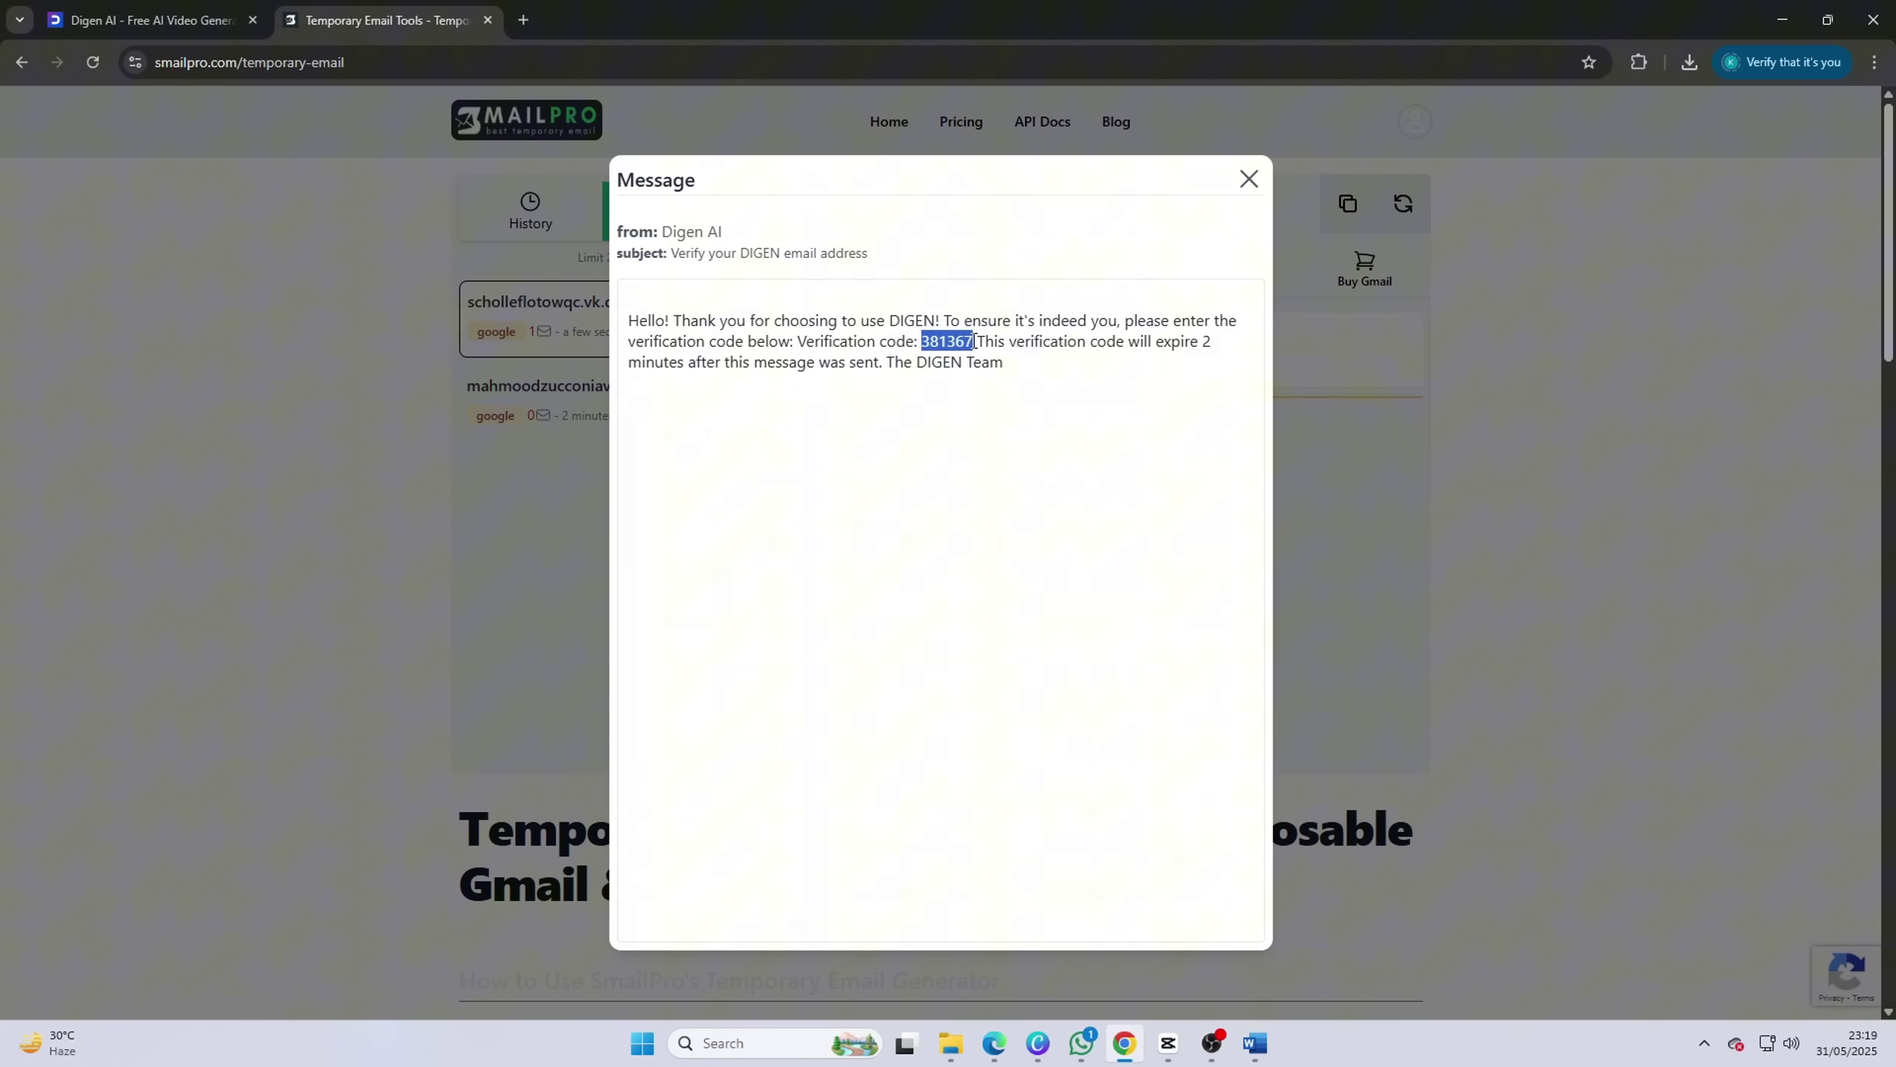
pyautogui.hotkey('ctrl', 'c')
pyautogui.hotkey('ctrl', 'shift', 'Tab')
pyautogui.click(1343, 514)
pyautogui.hotkey('ctrl', 'v')
pyautogui.click(1515, 539)
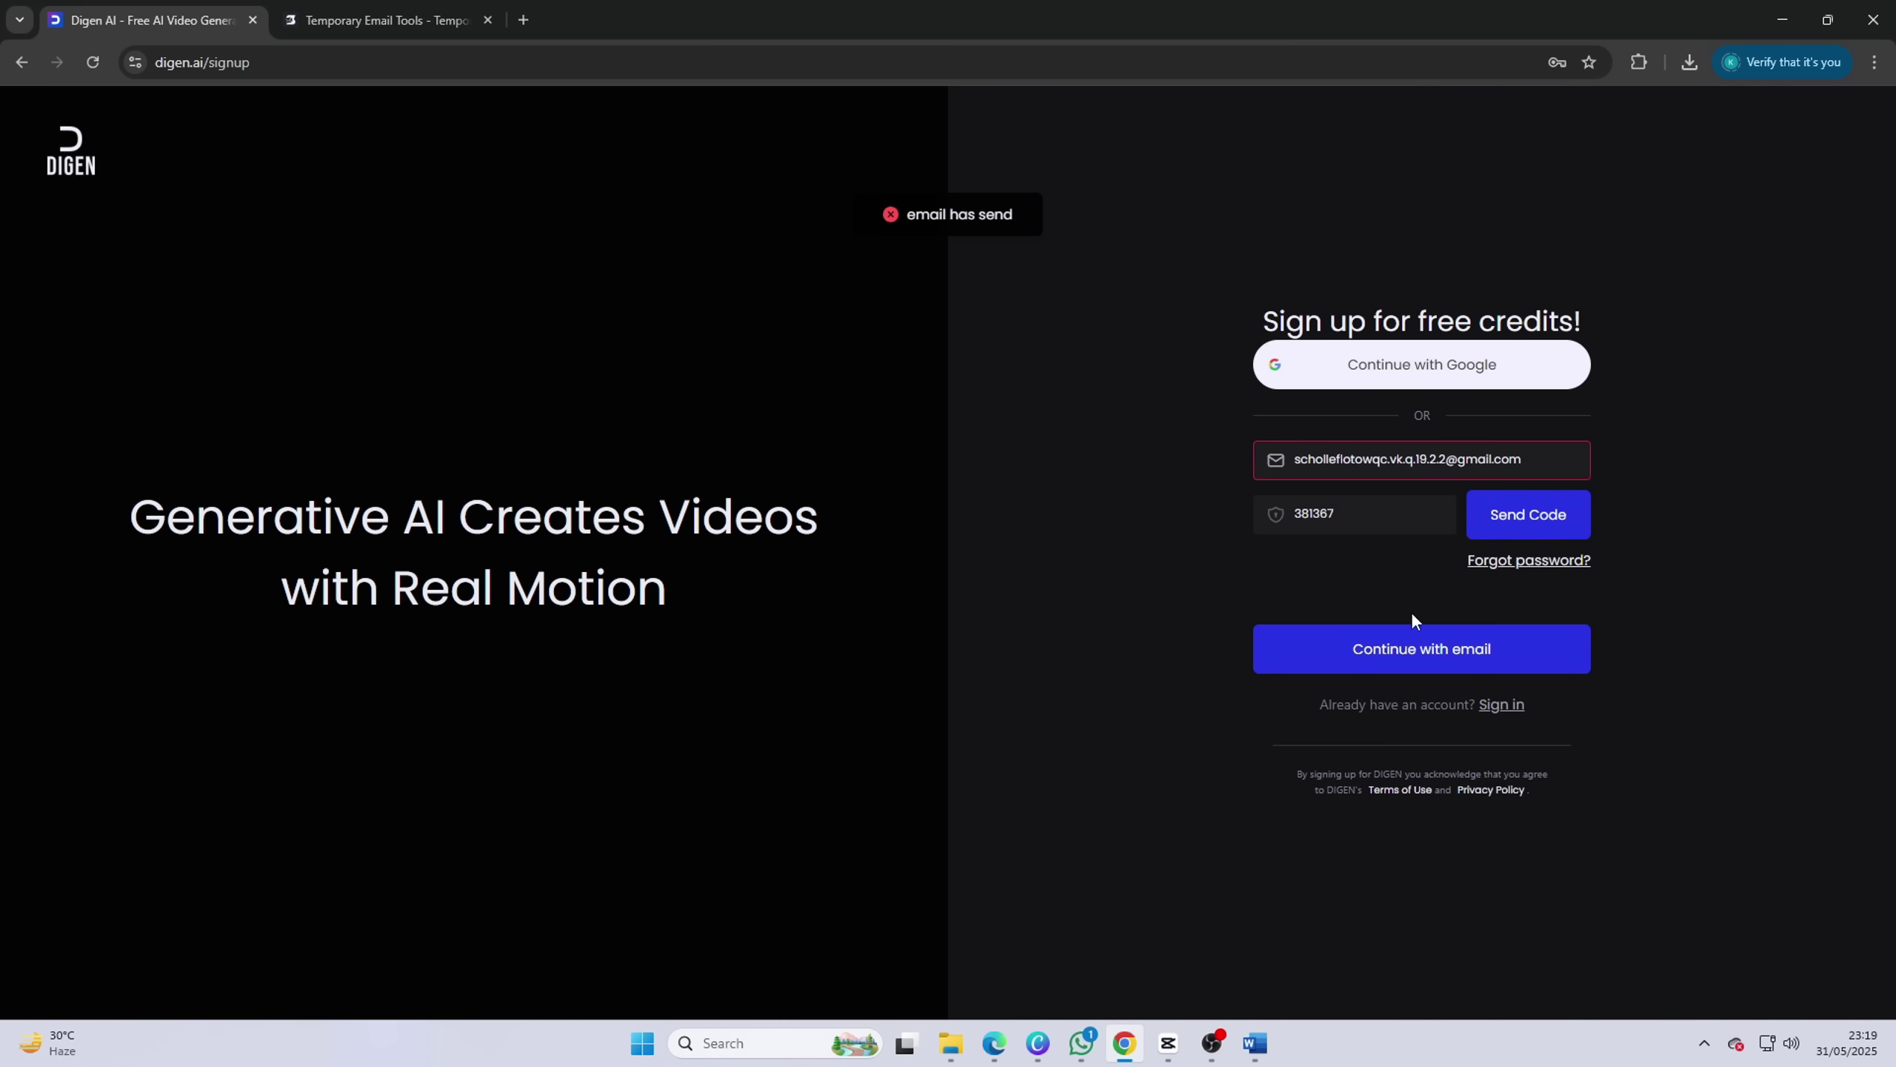
pyautogui.click(1411, 647)
# Step: Enter and confirm a new account password, then finish registration
pyautogui.click(1334, 468)
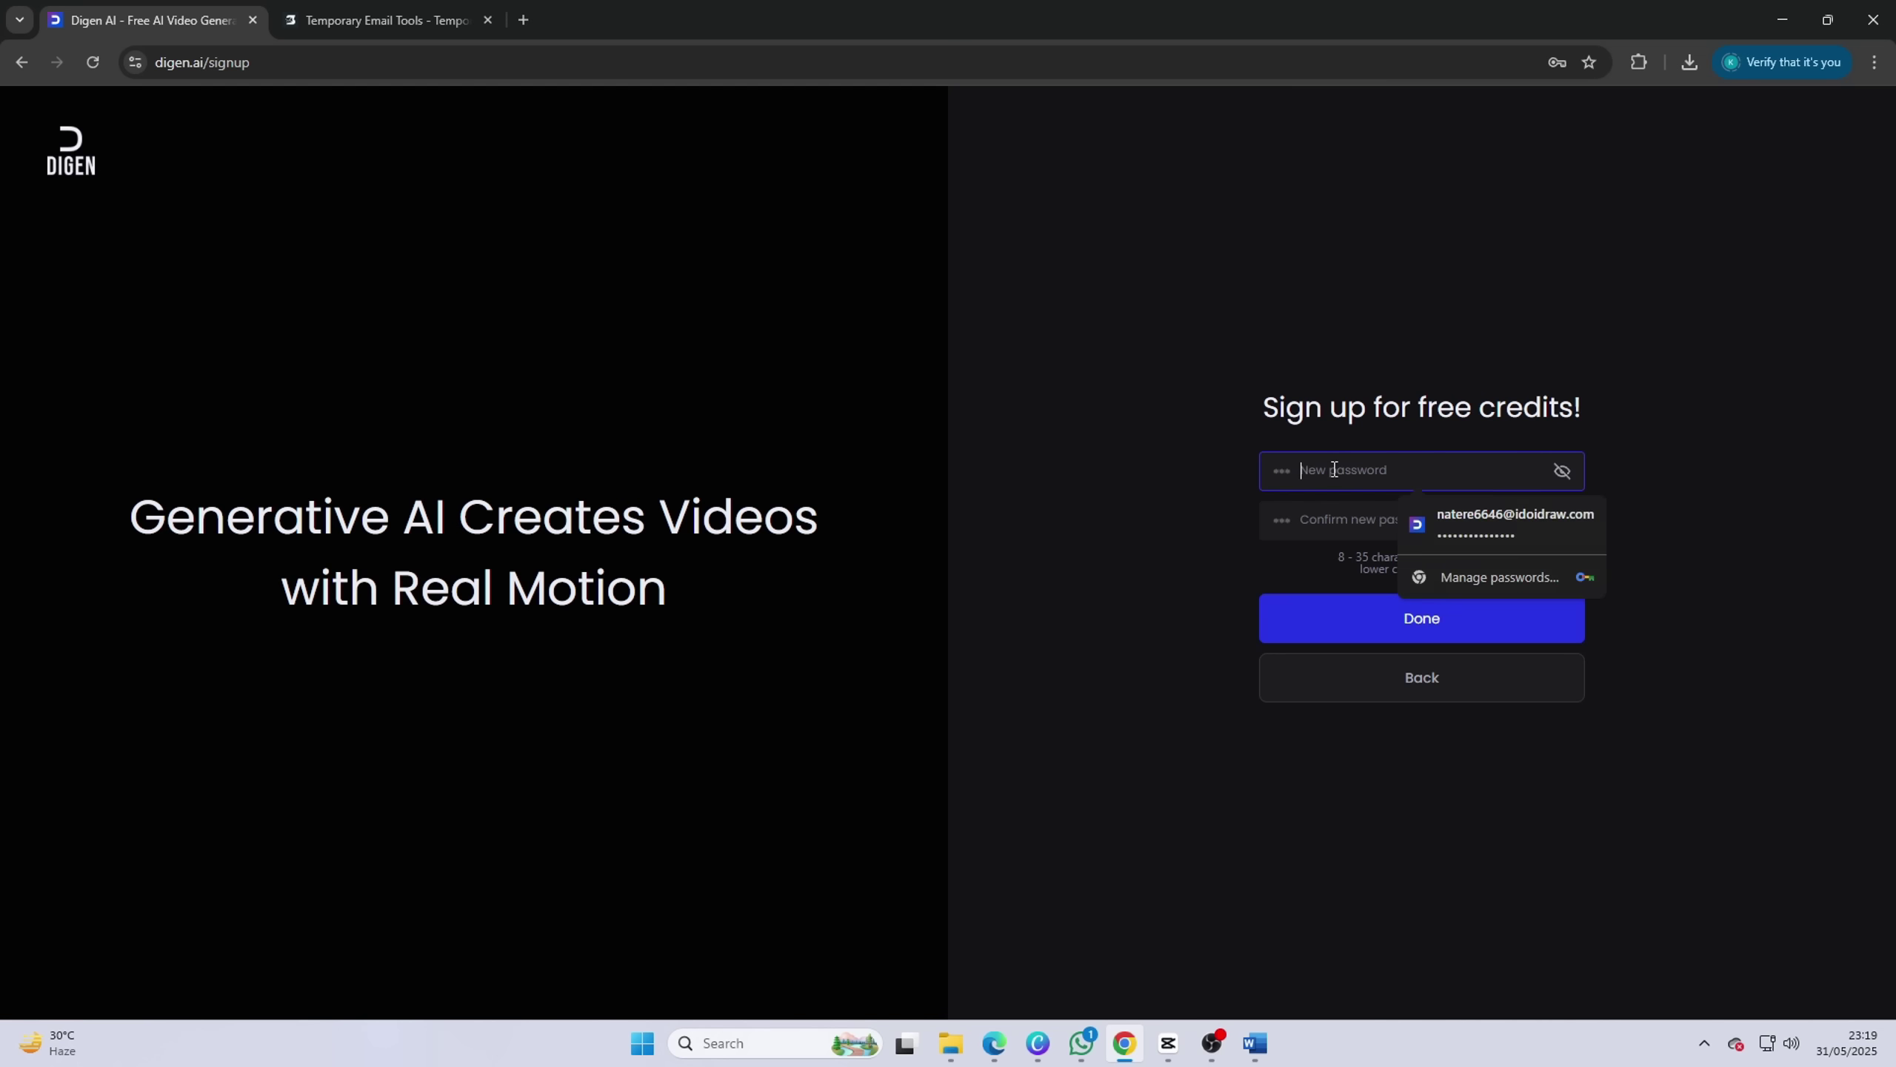
pyautogui.click(1500, 522)
pyautogui.hotkey('ctrl', 'a')
pyautogui.write('•••••••••••')
pyautogui.press('Tab')
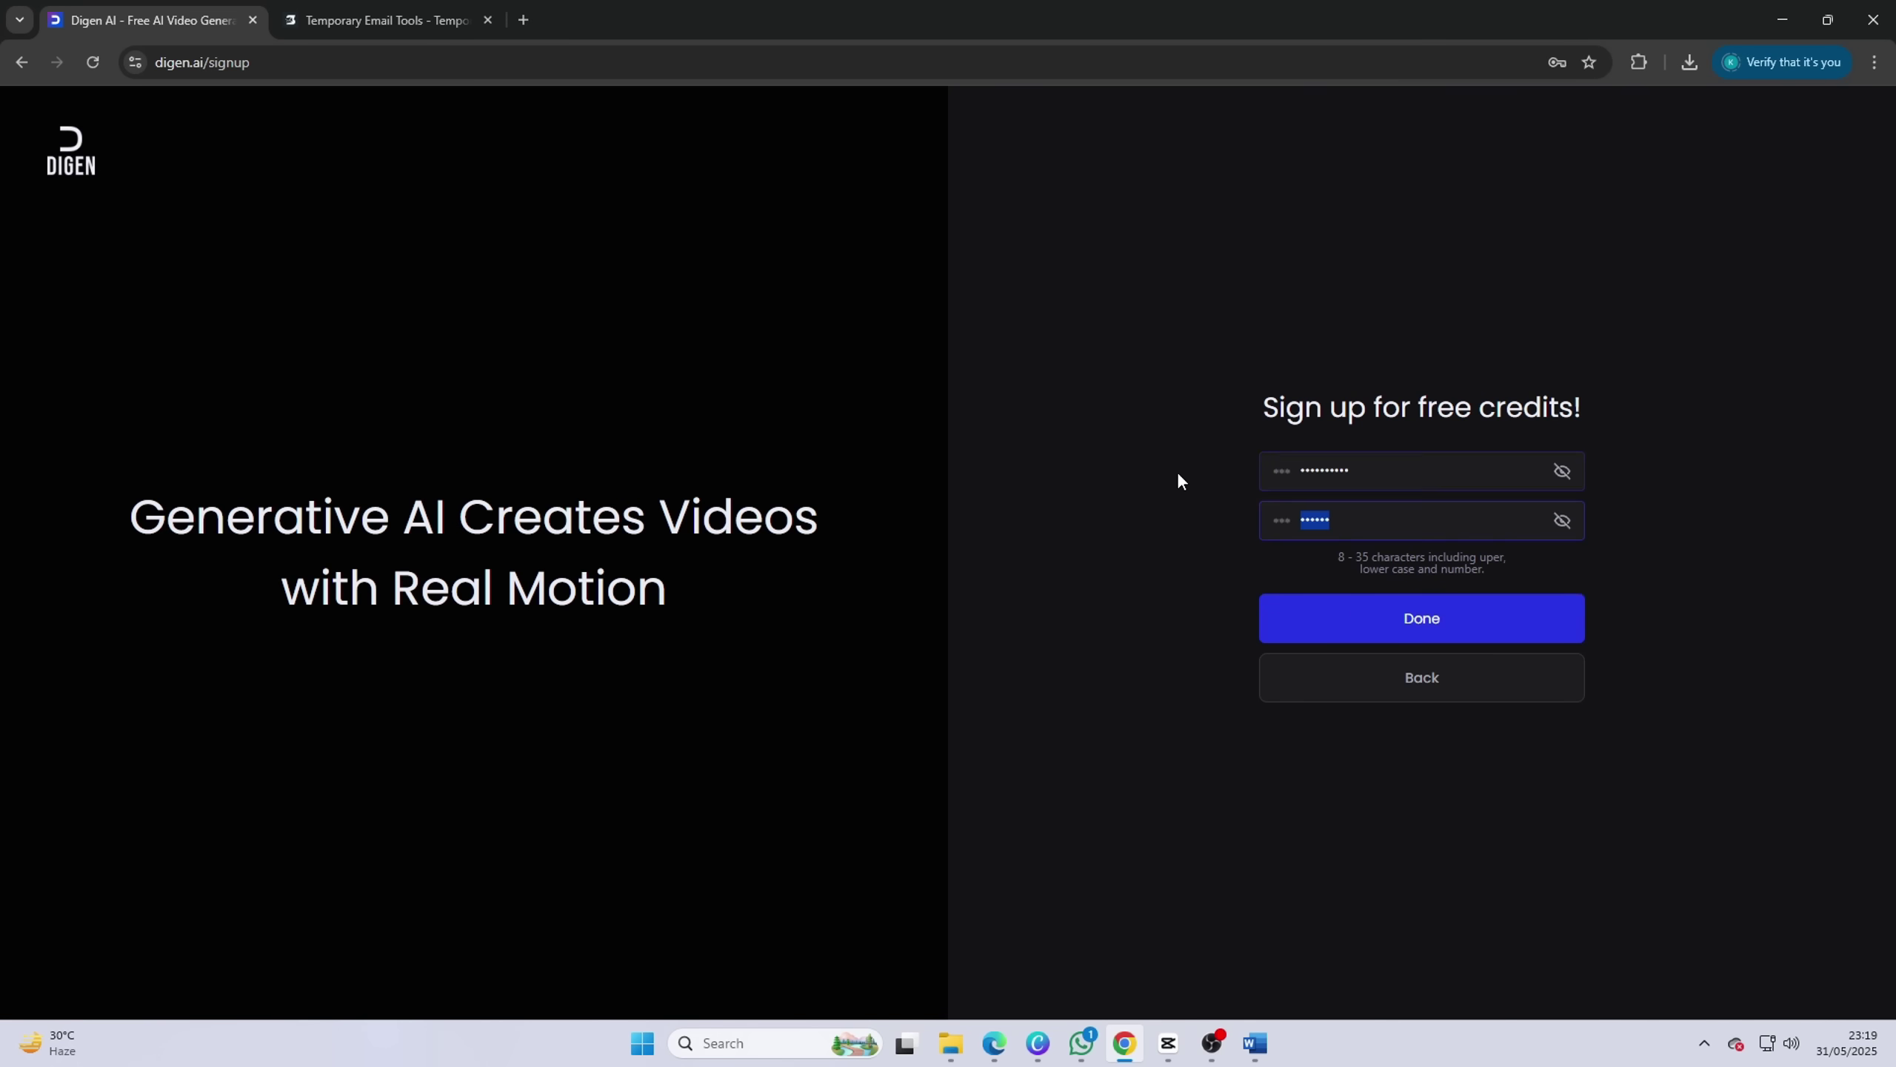
pyautogui.write('•••••••••••')
pyautogui.click(1350, 618)
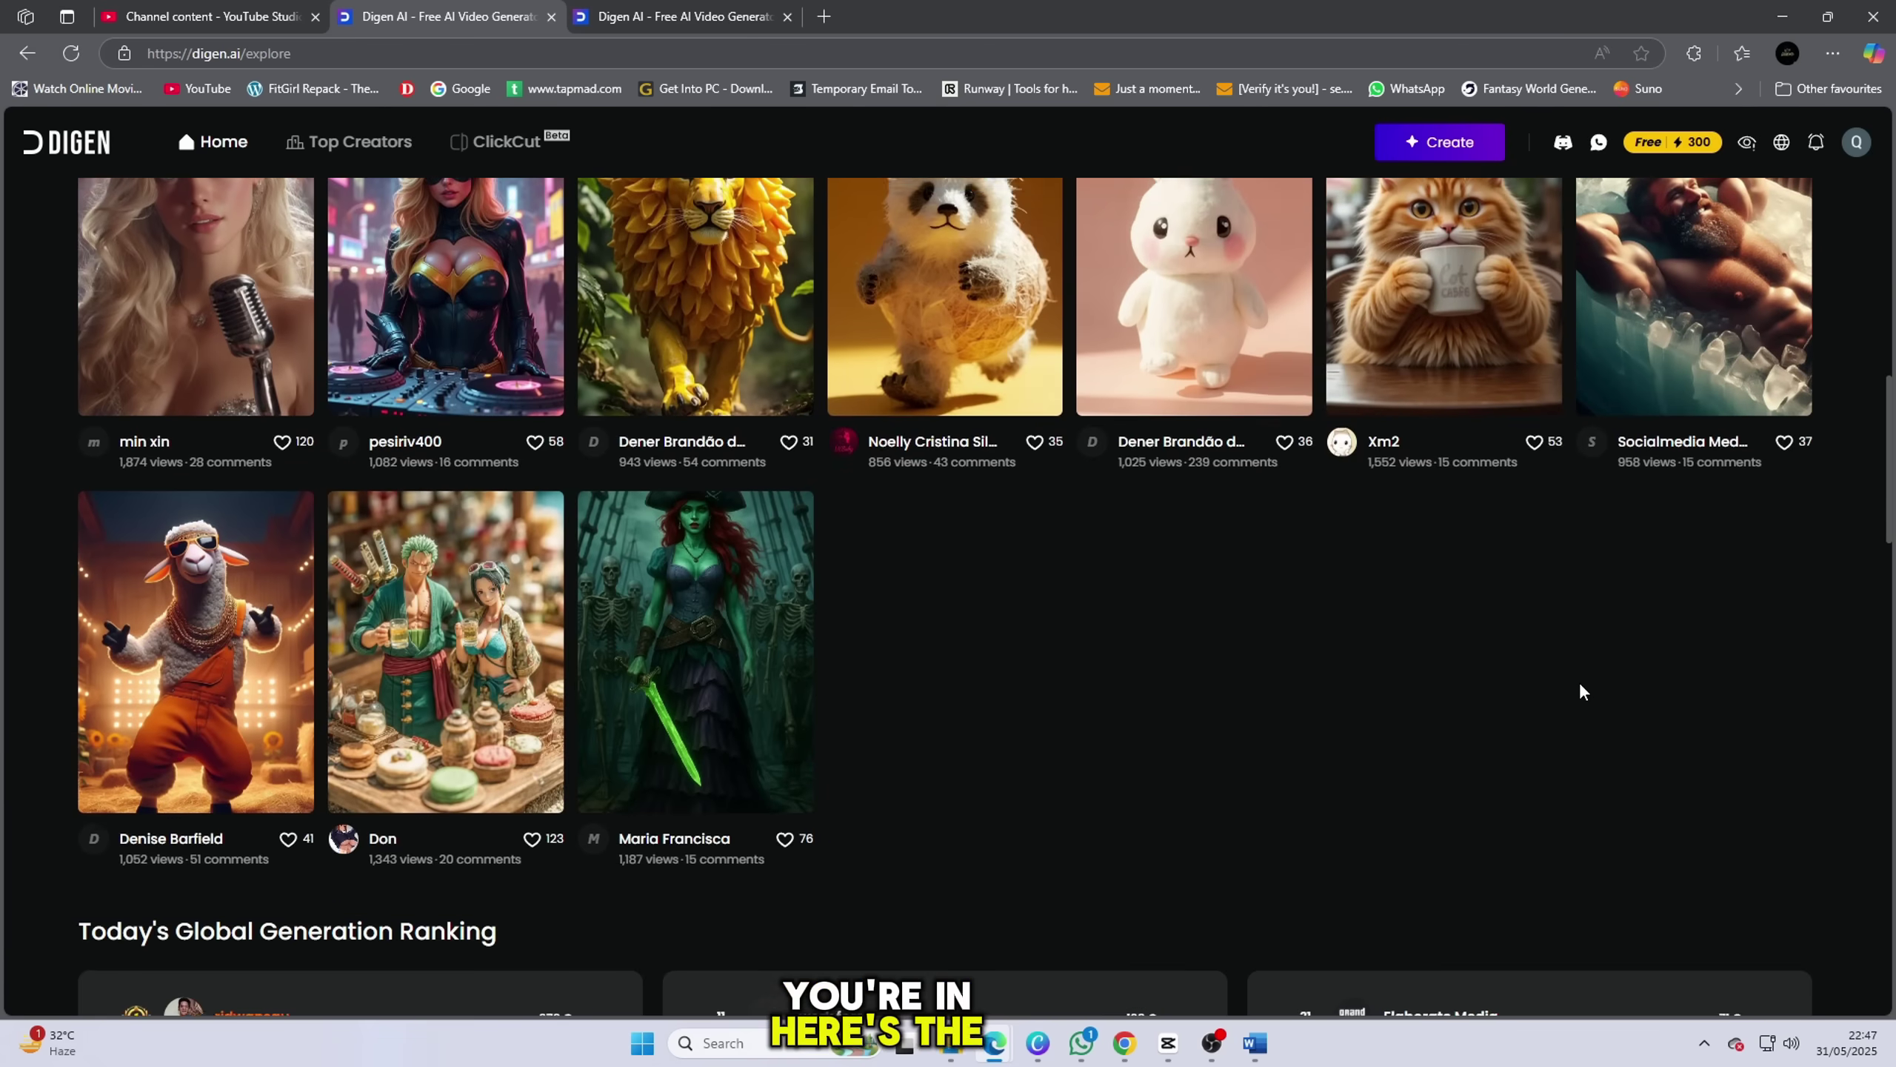
pyautogui.scroll(8, 1581, 686)
pyautogui.scroll(-10, 904, 649)
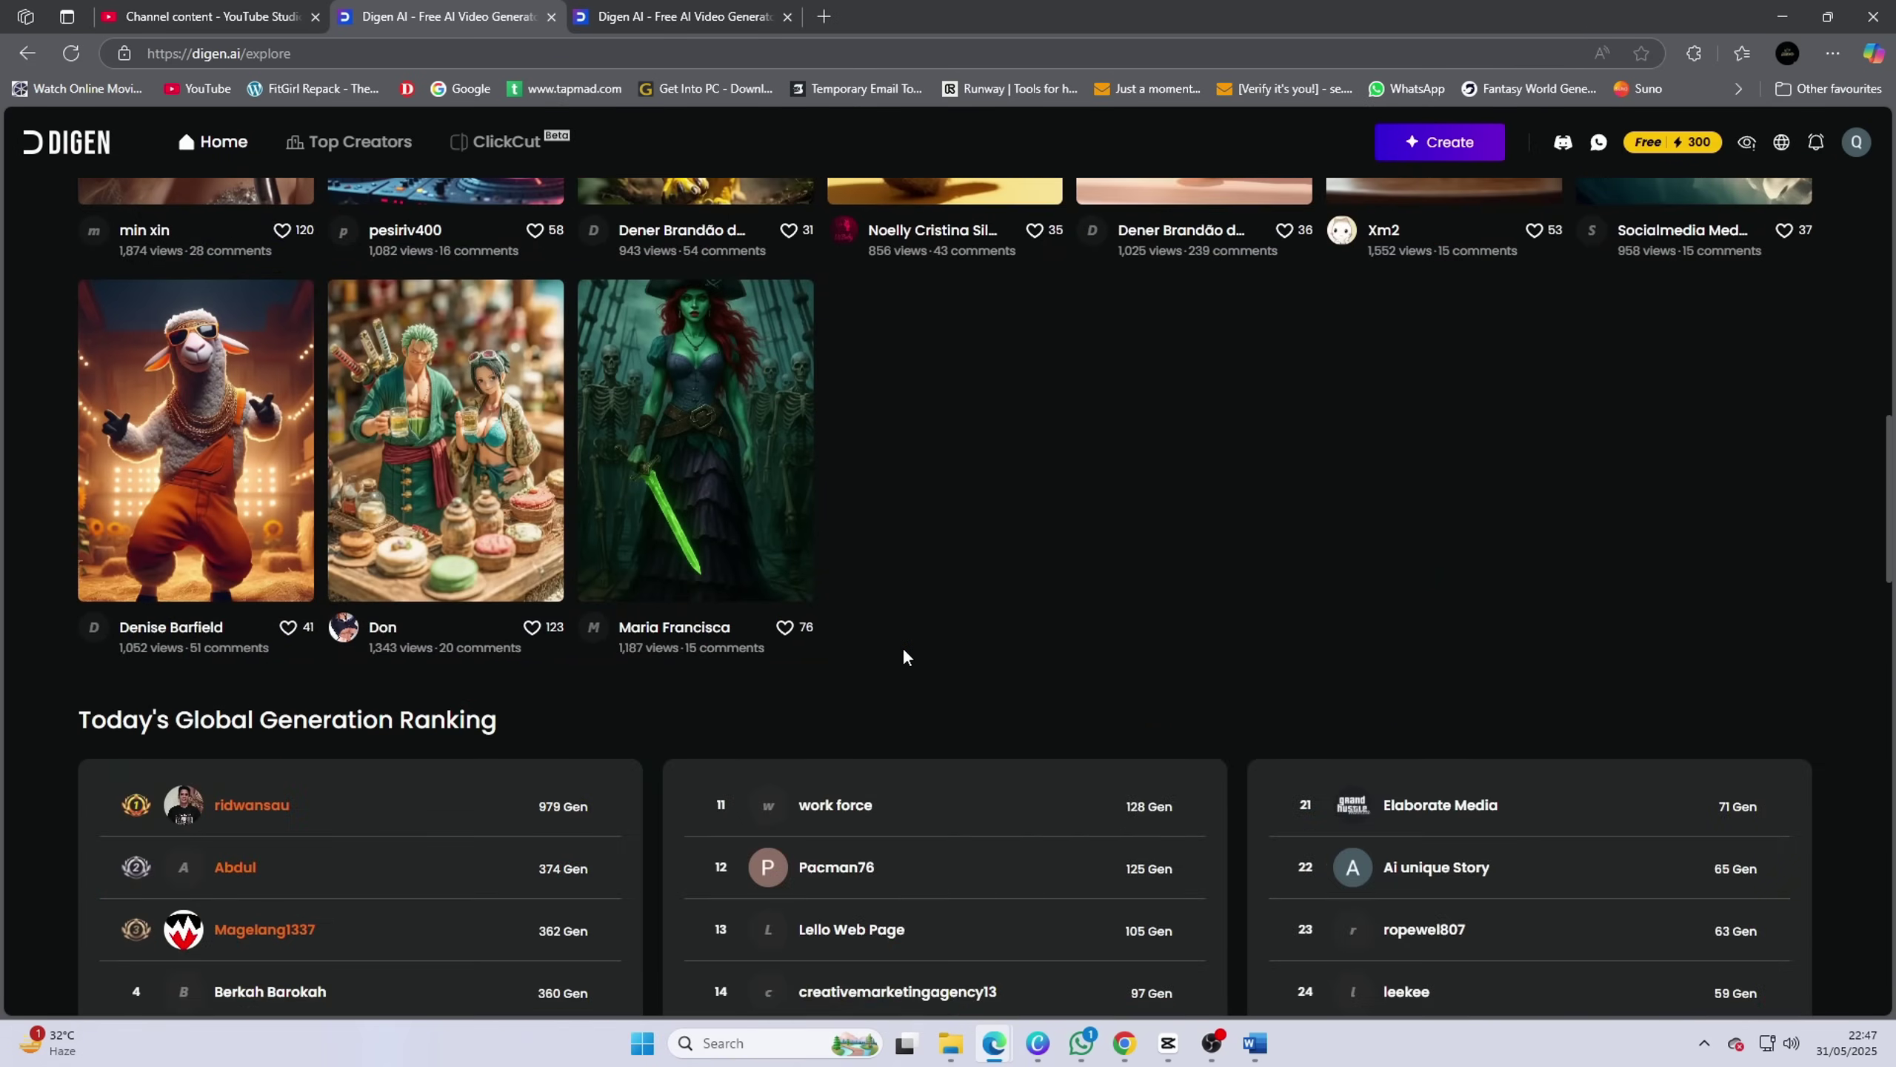
pyautogui.scroll(3, 904, 649)
pyautogui.scroll(-6, 904, 655)
pyautogui.scroll(12, 904, 654)
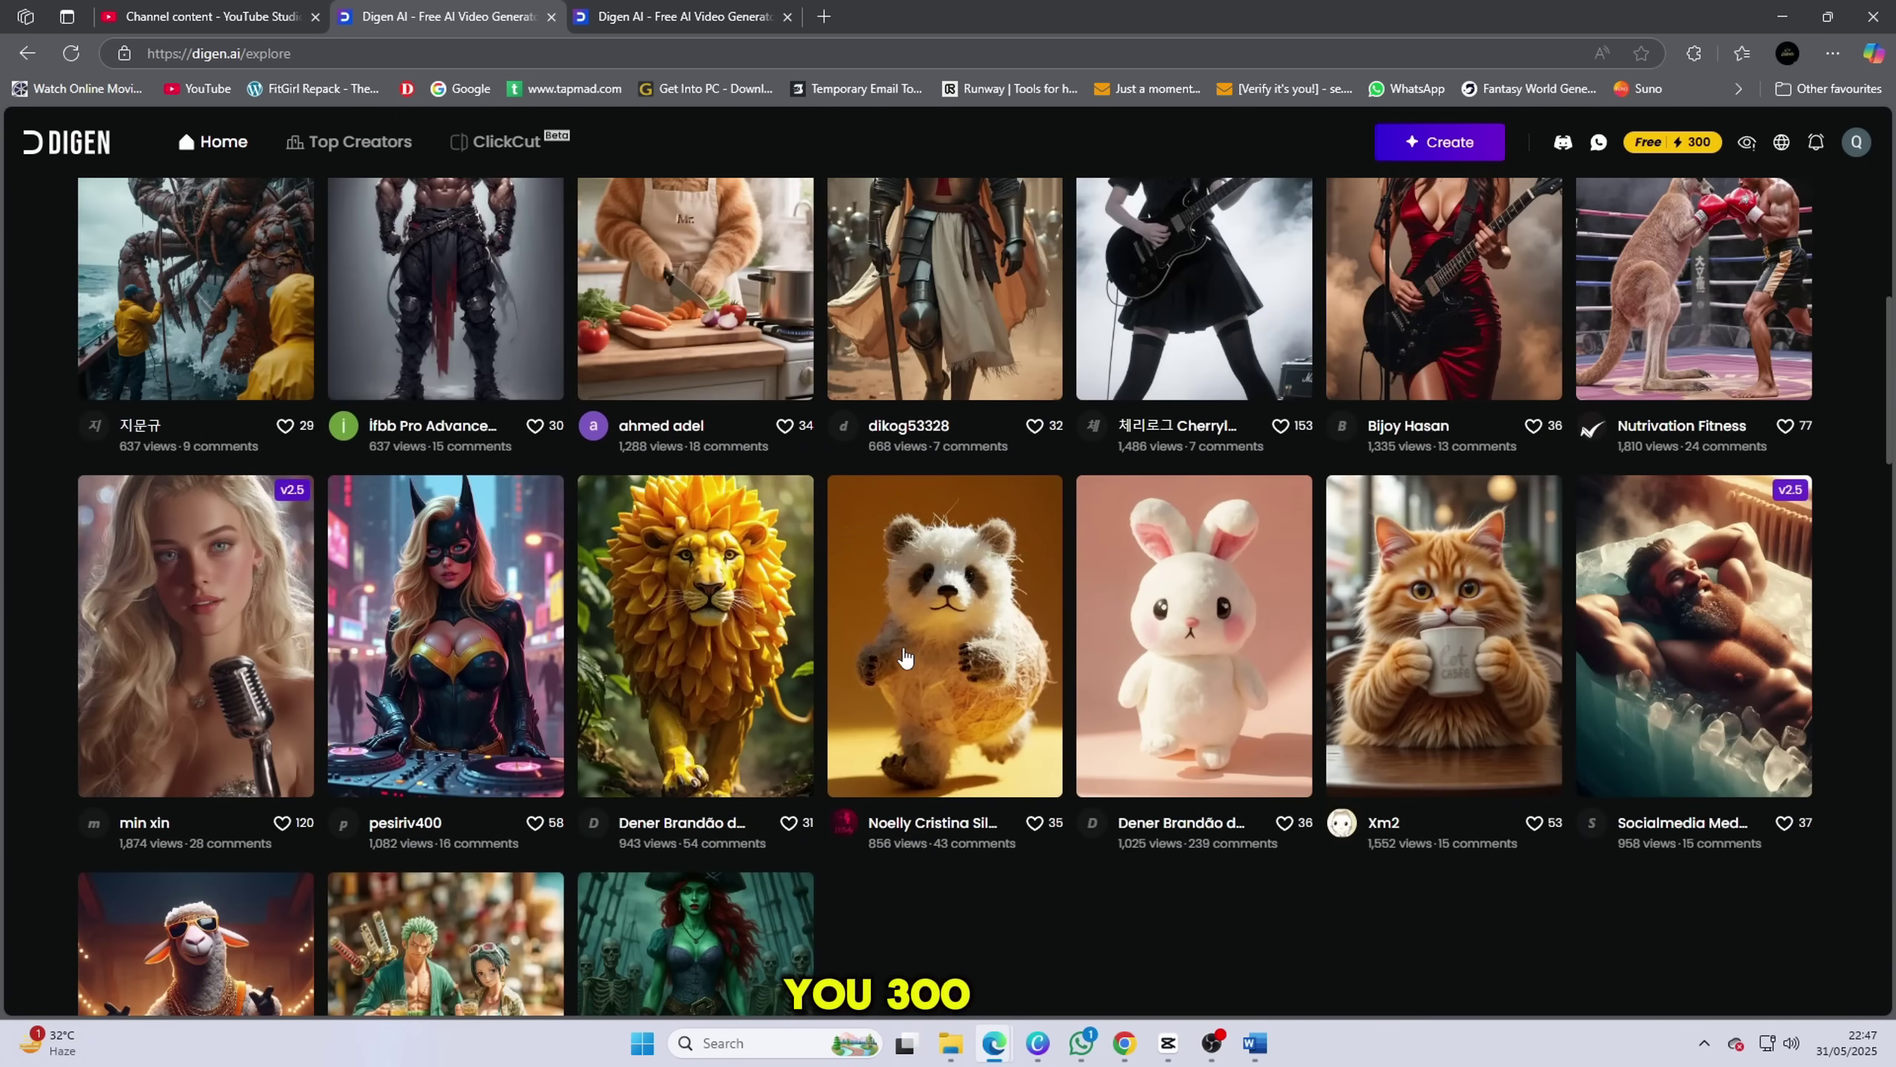
pyautogui.scroll(2, 918, 649)
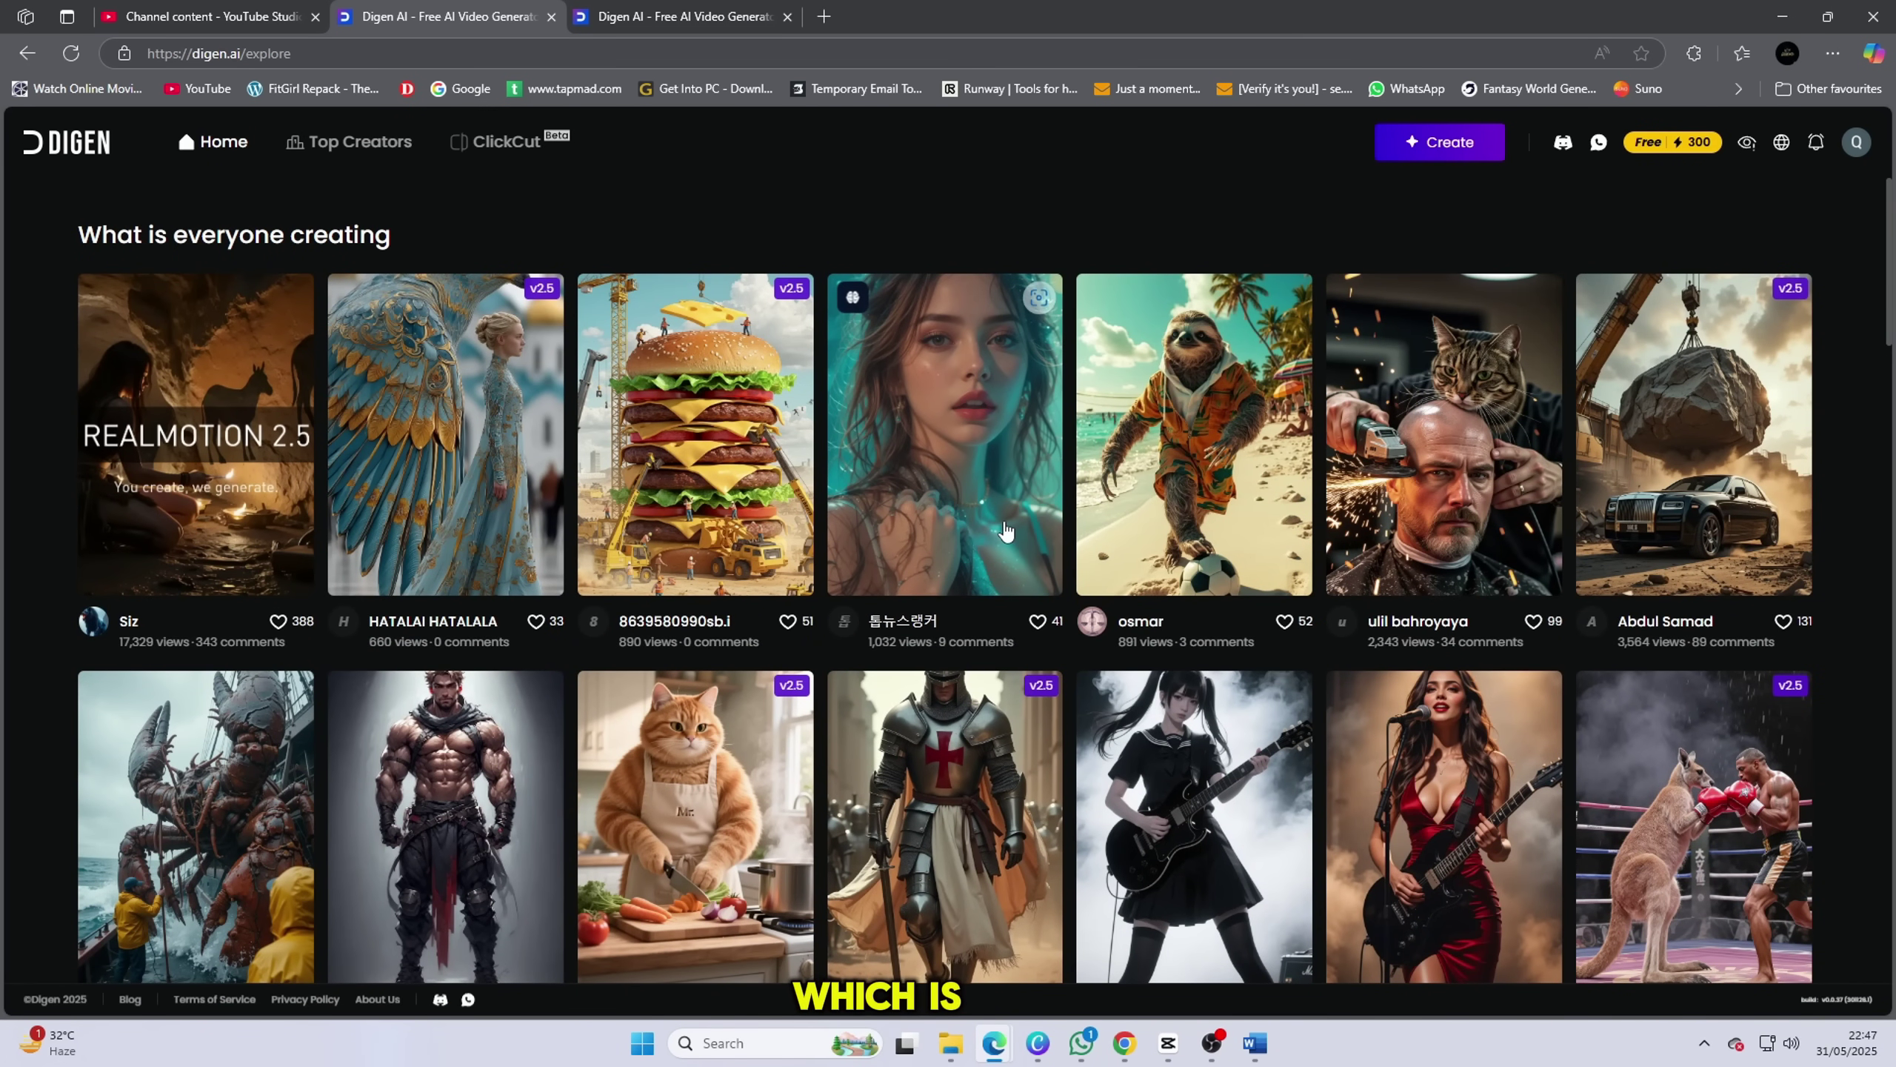
pyautogui.scroll(-4, 1024, 756)
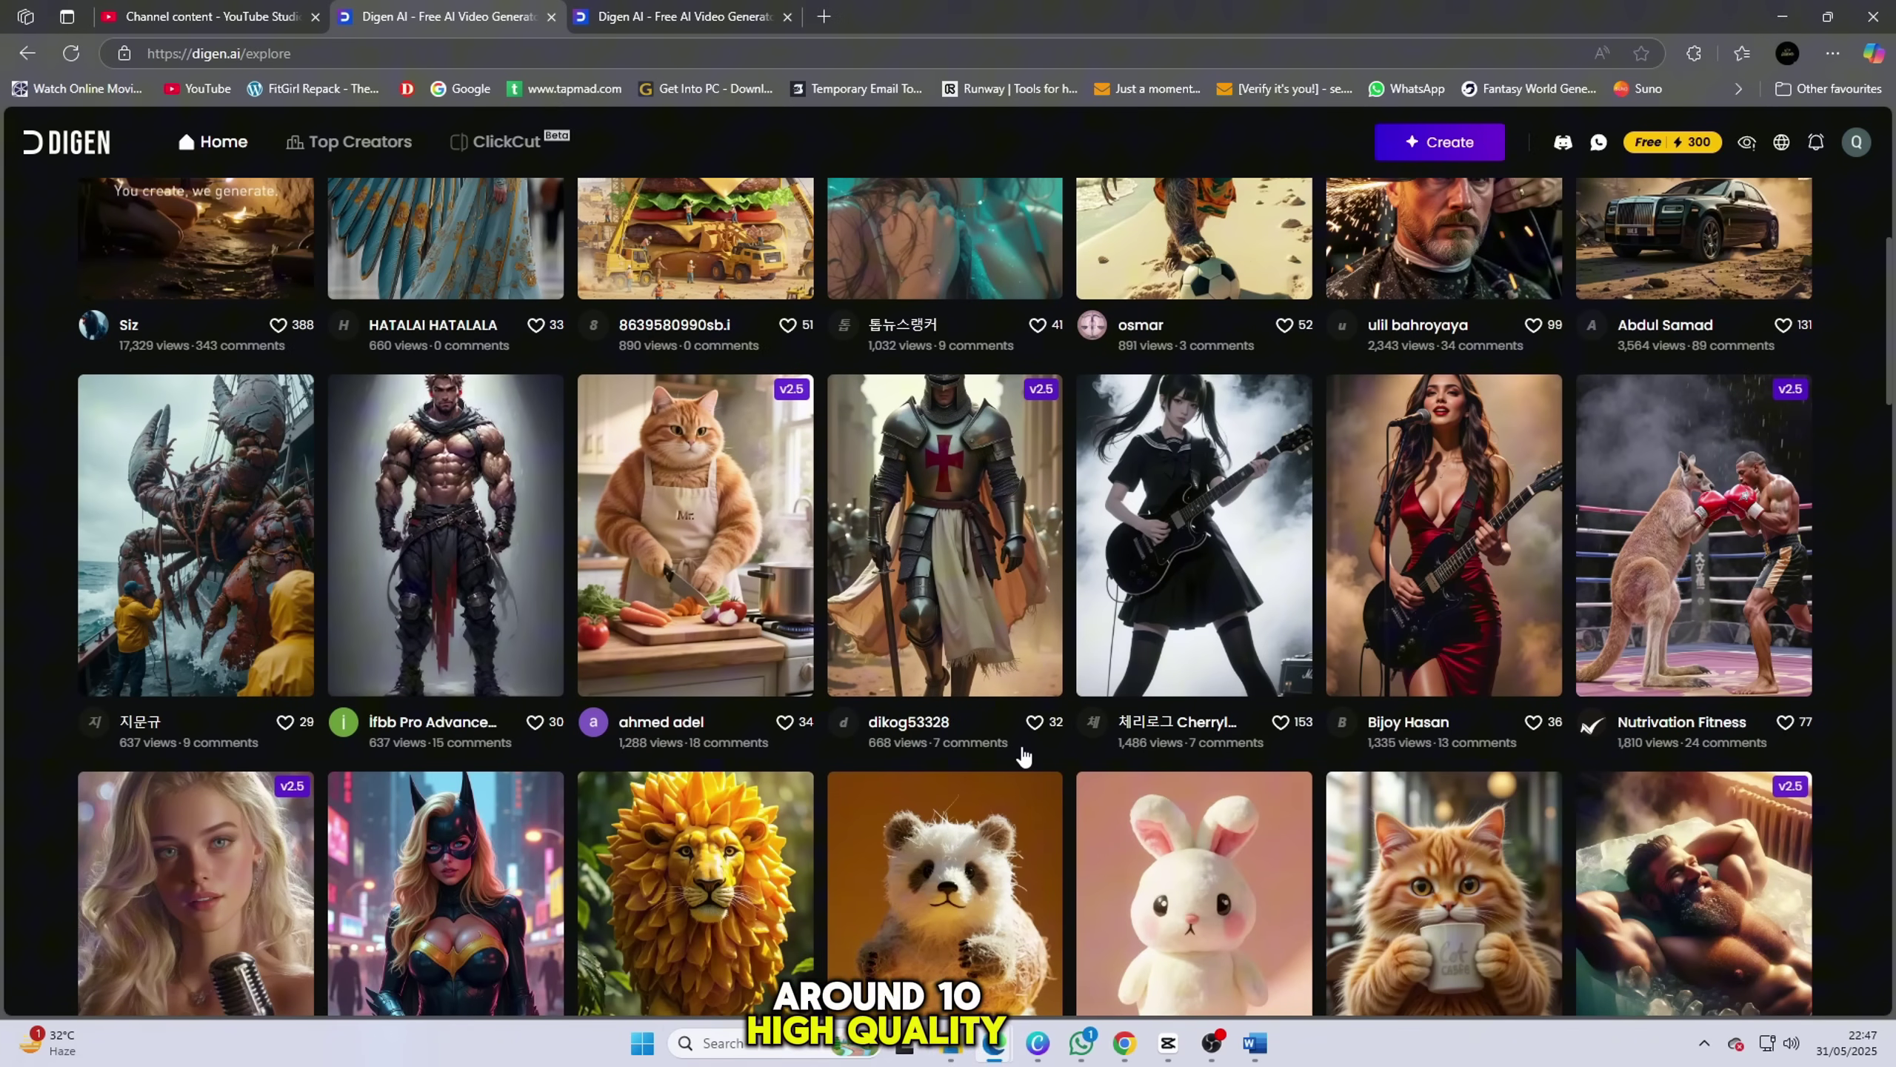
pyautogui.scroll(4, 1025, 756)
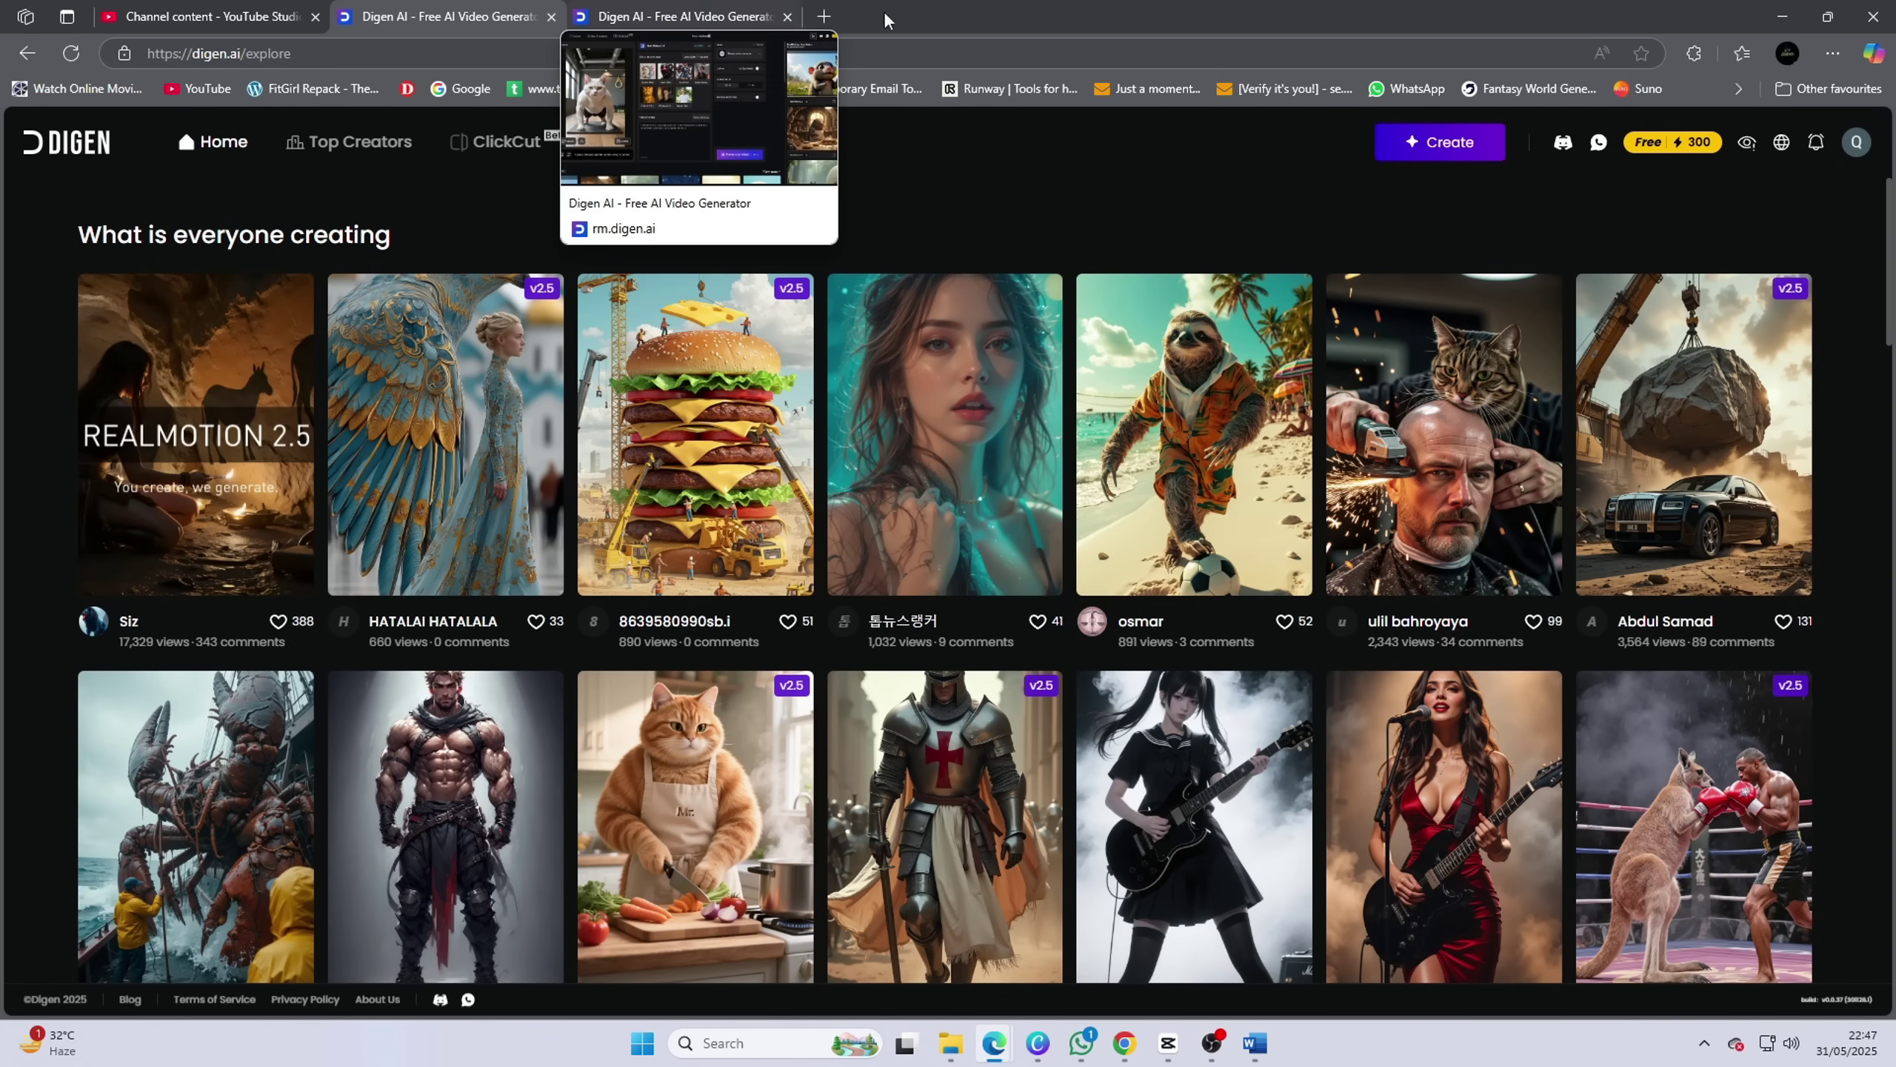
# Step: Generate a 5s Real Motion 2.0 video from the flower-holding mole image
pyautogui.click(671, 16)
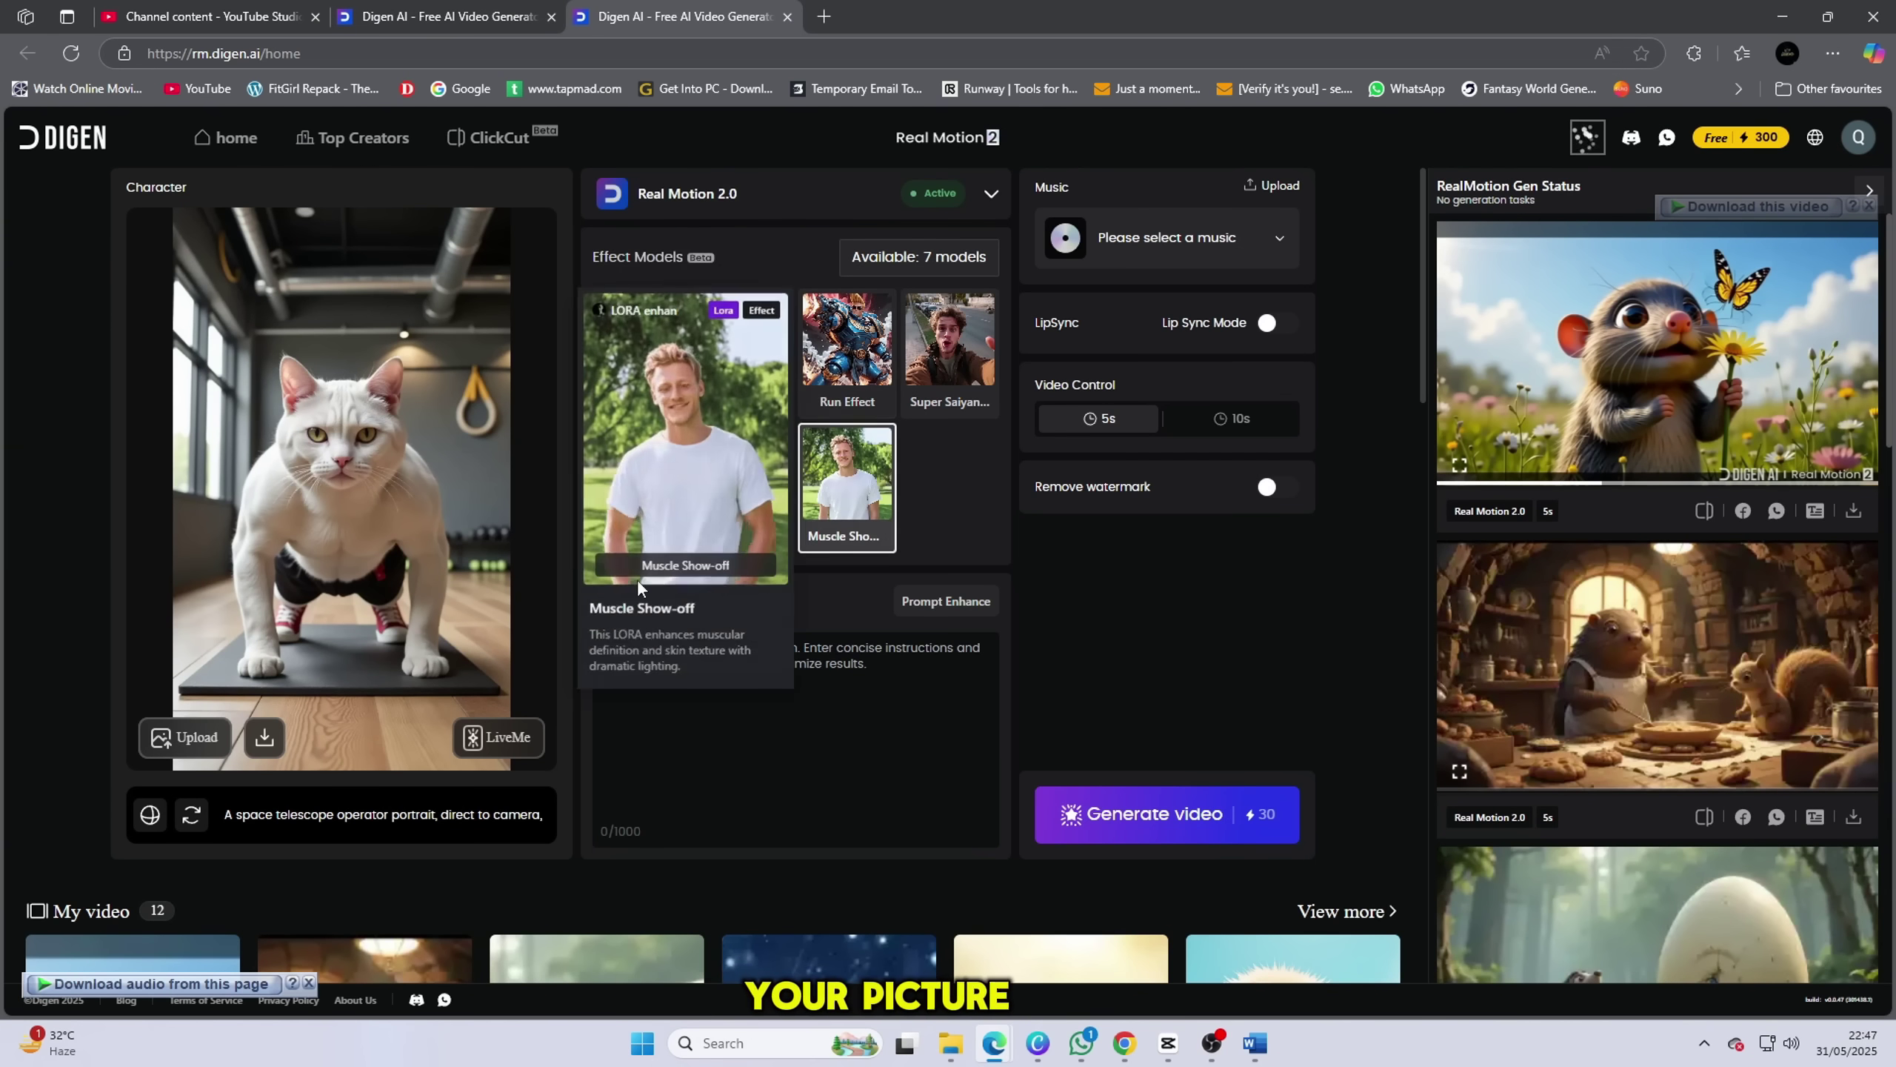
pyautogui.click(434, 657)
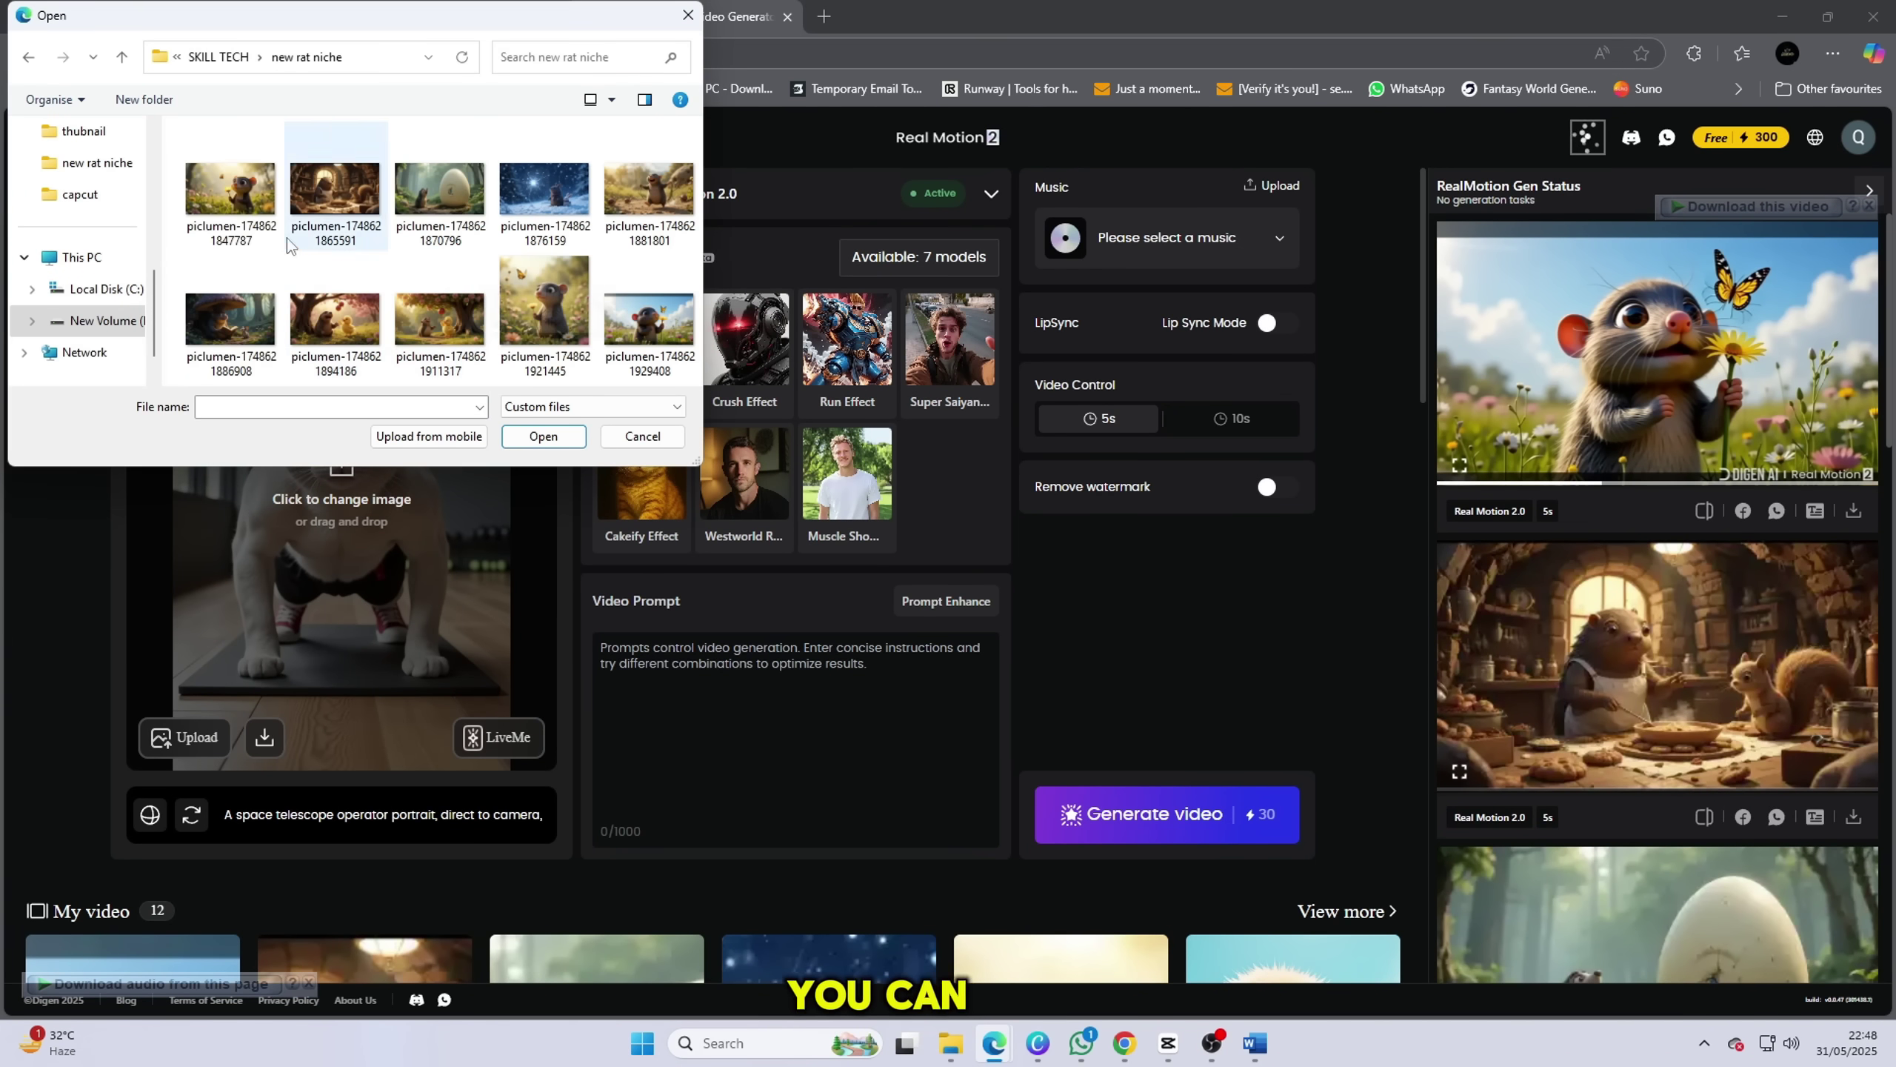
pyautogui.click(277, 233)
pyautogui.click(543, 436)
pyautogui.moveTo(870, 502)
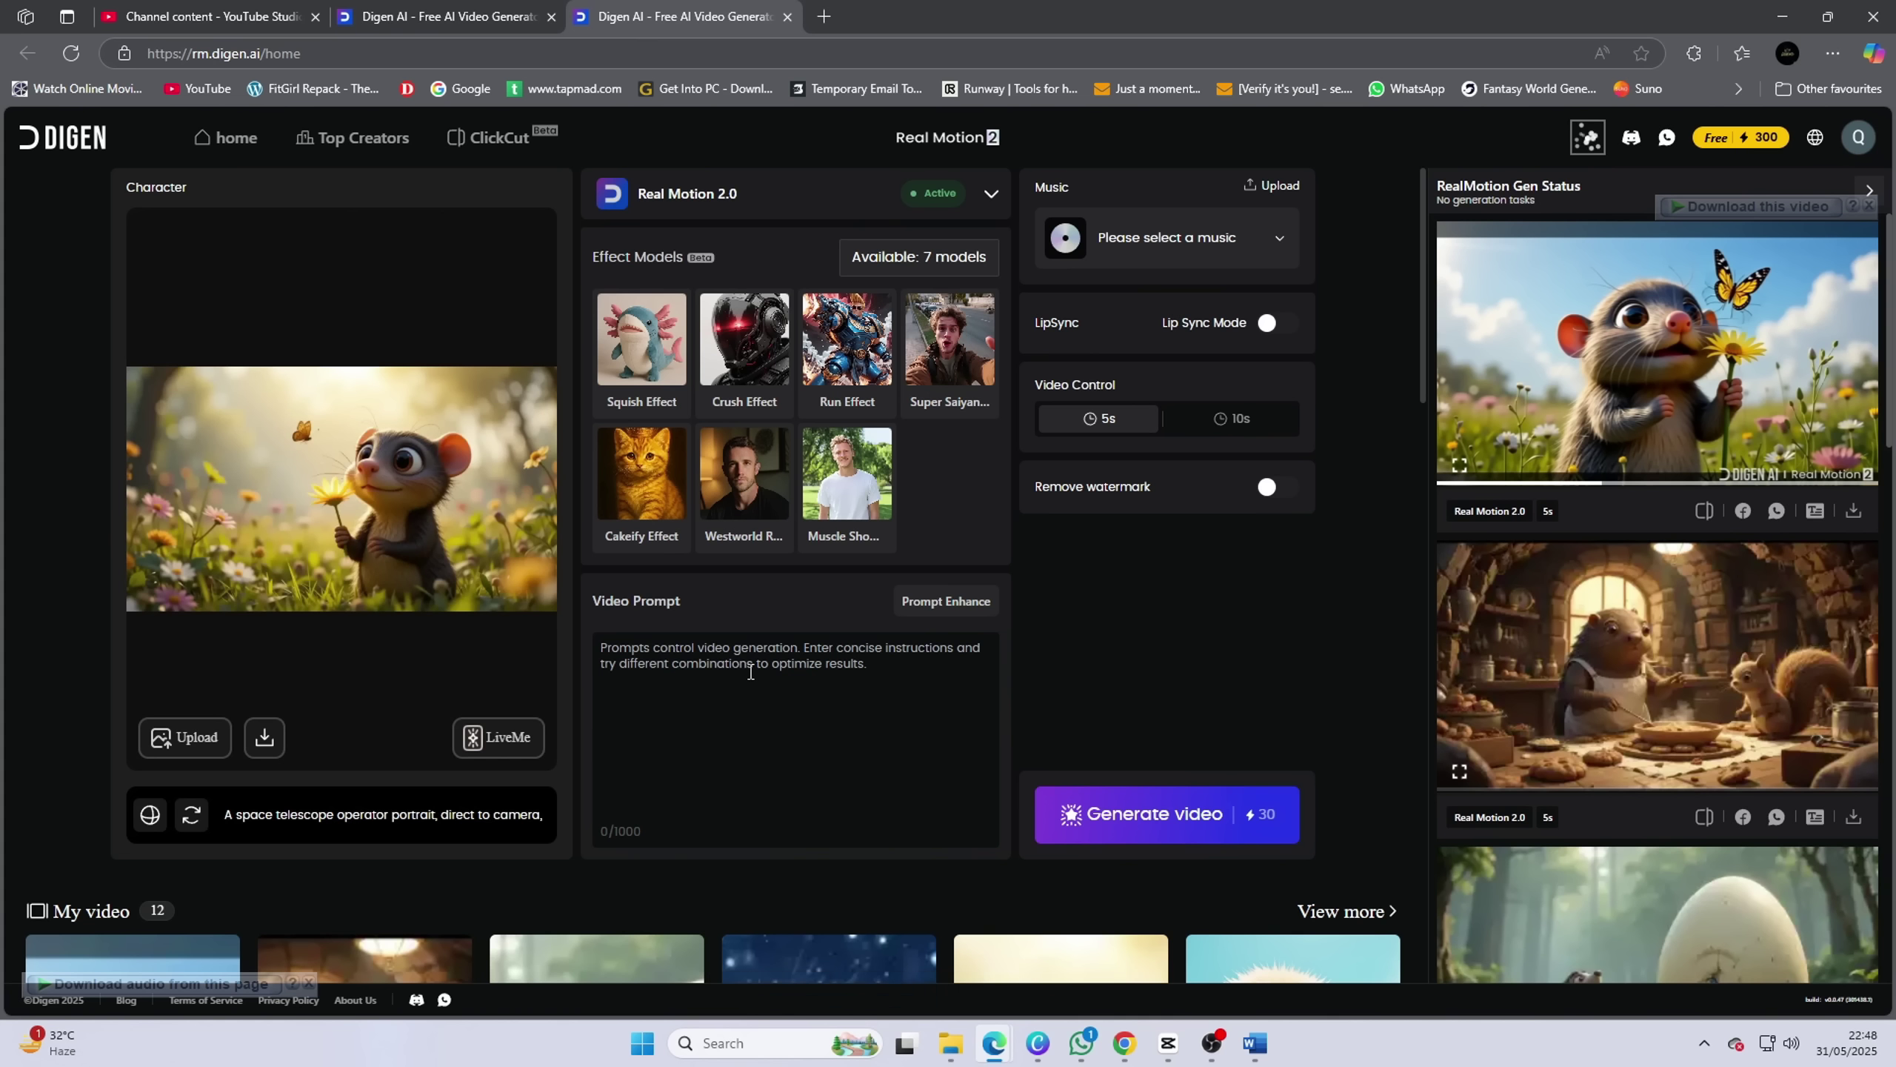
pyautogui.click(1175, 433)
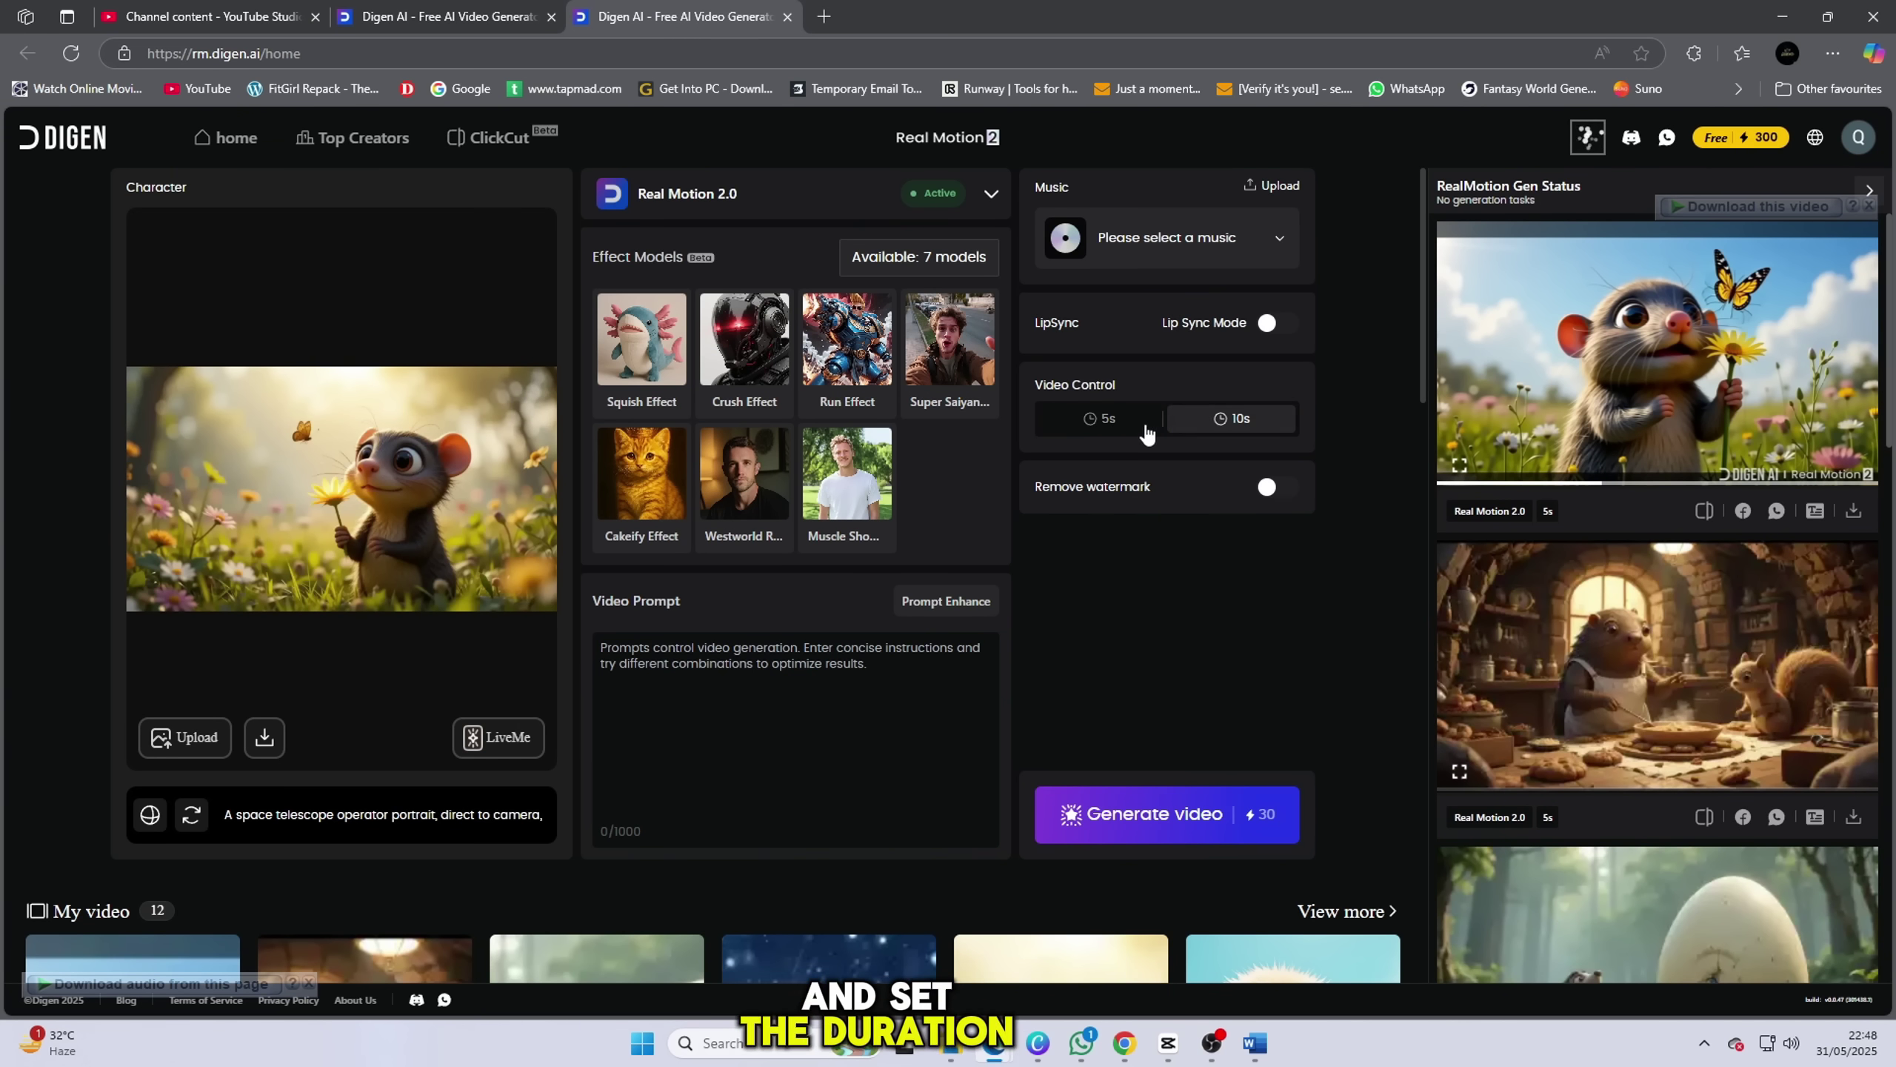
pyautogui.click(1122, 433)
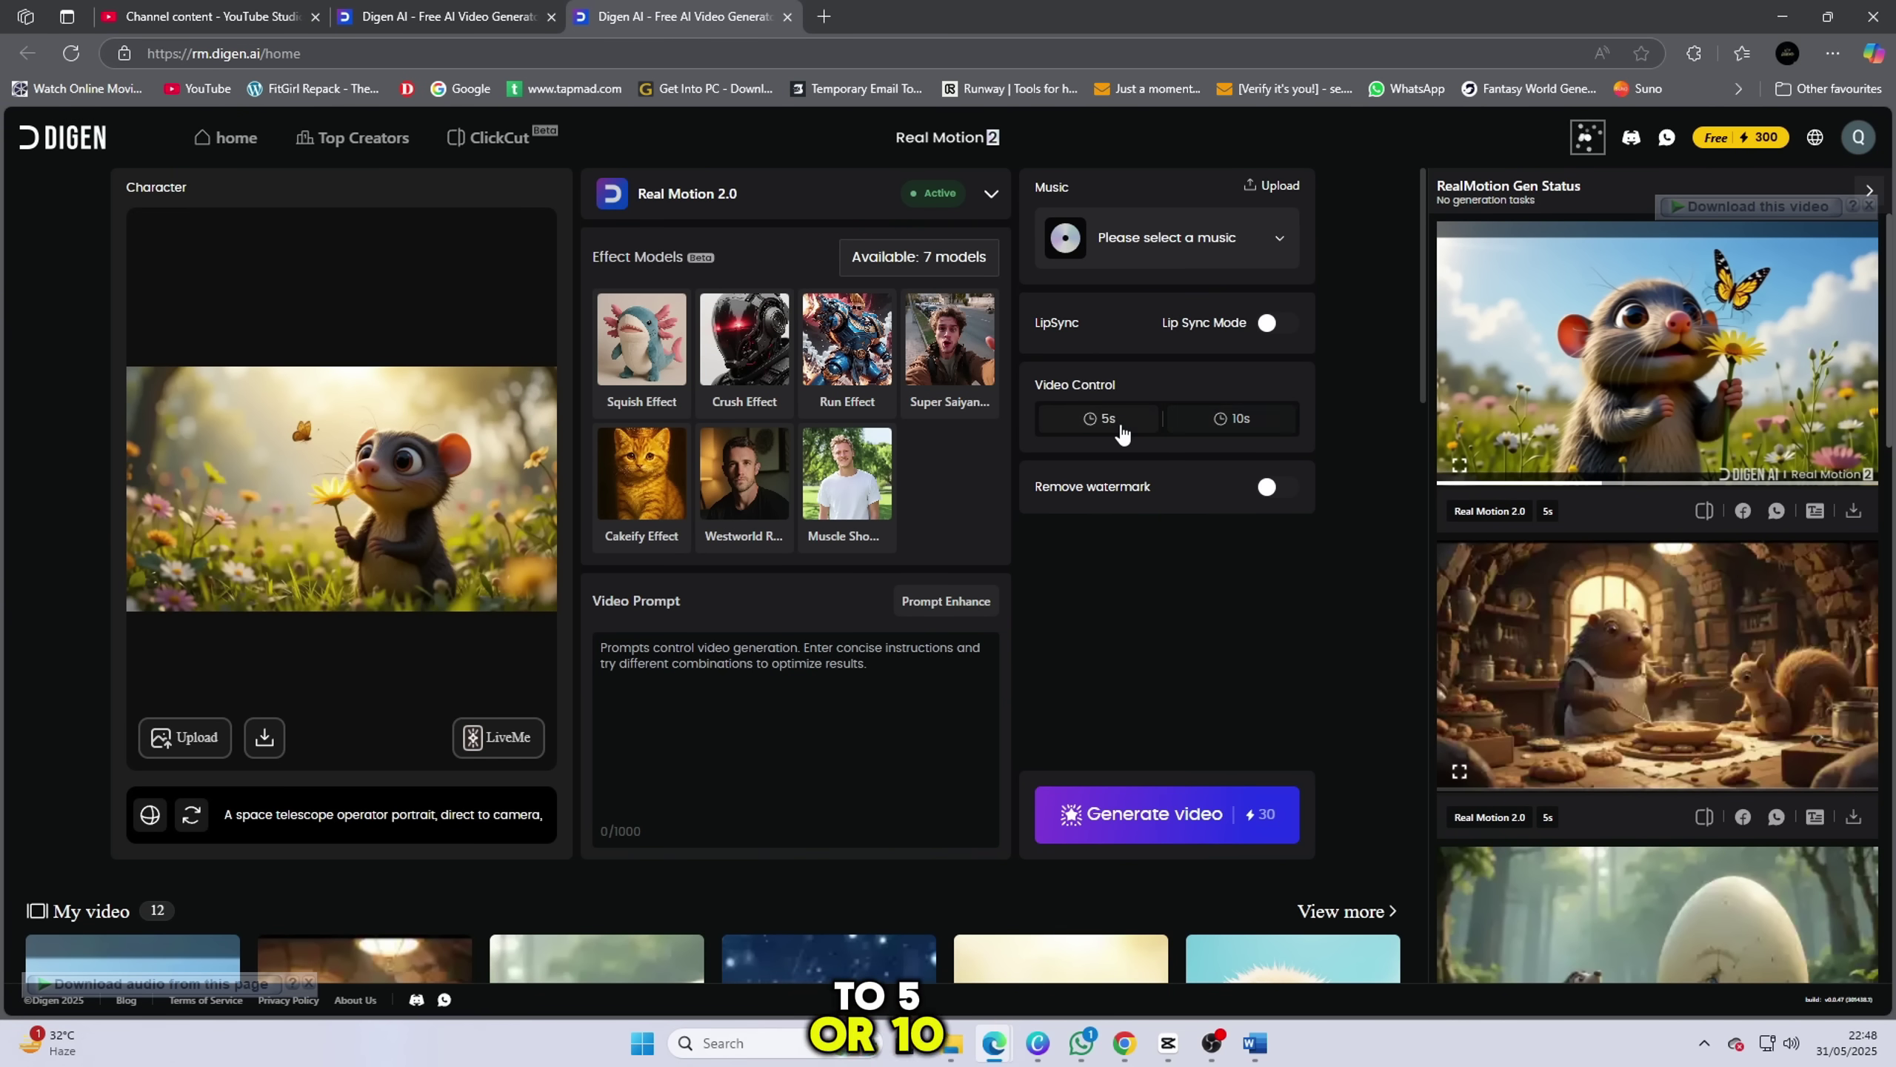
pyautogui.click(1167, 825)
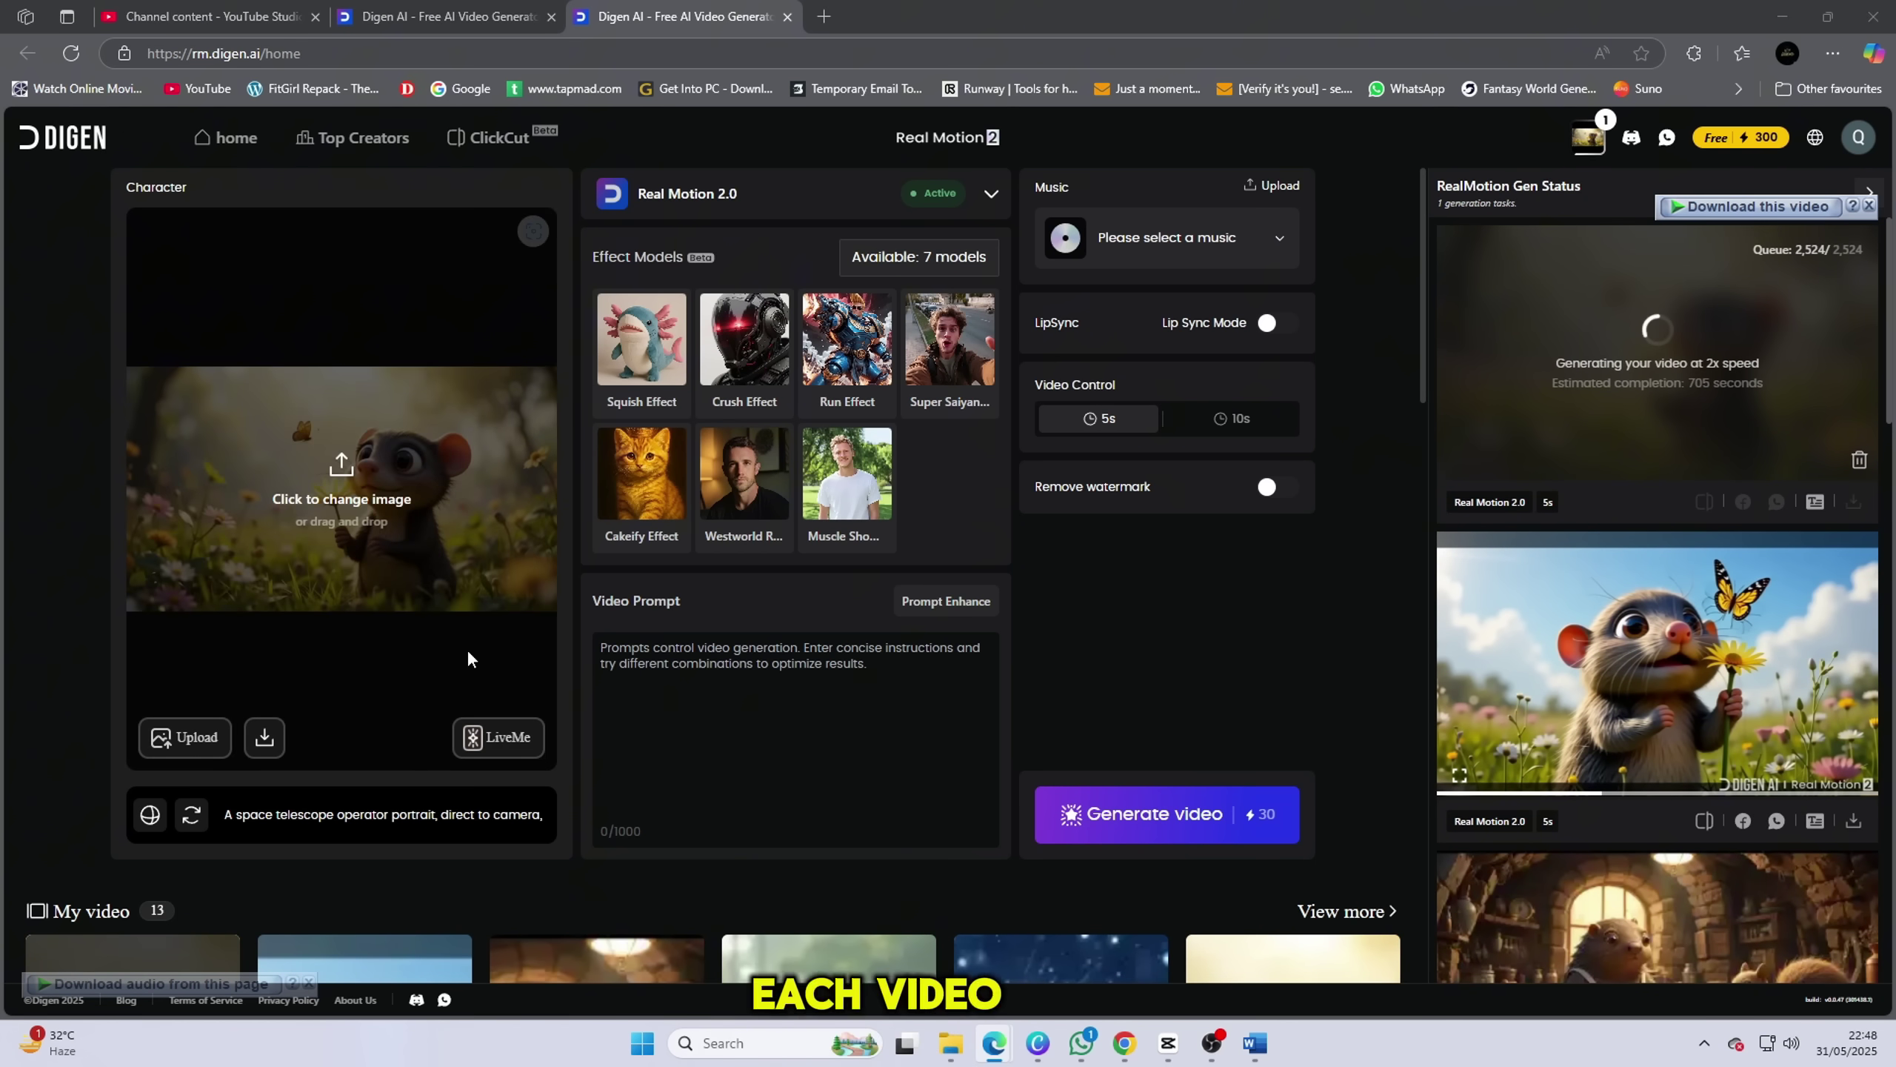
# Step: Queue a second 5s video from the kitchen baking scene image
pyautogui.click(452, 545)
pyautogui.doubleClick(559, 302)
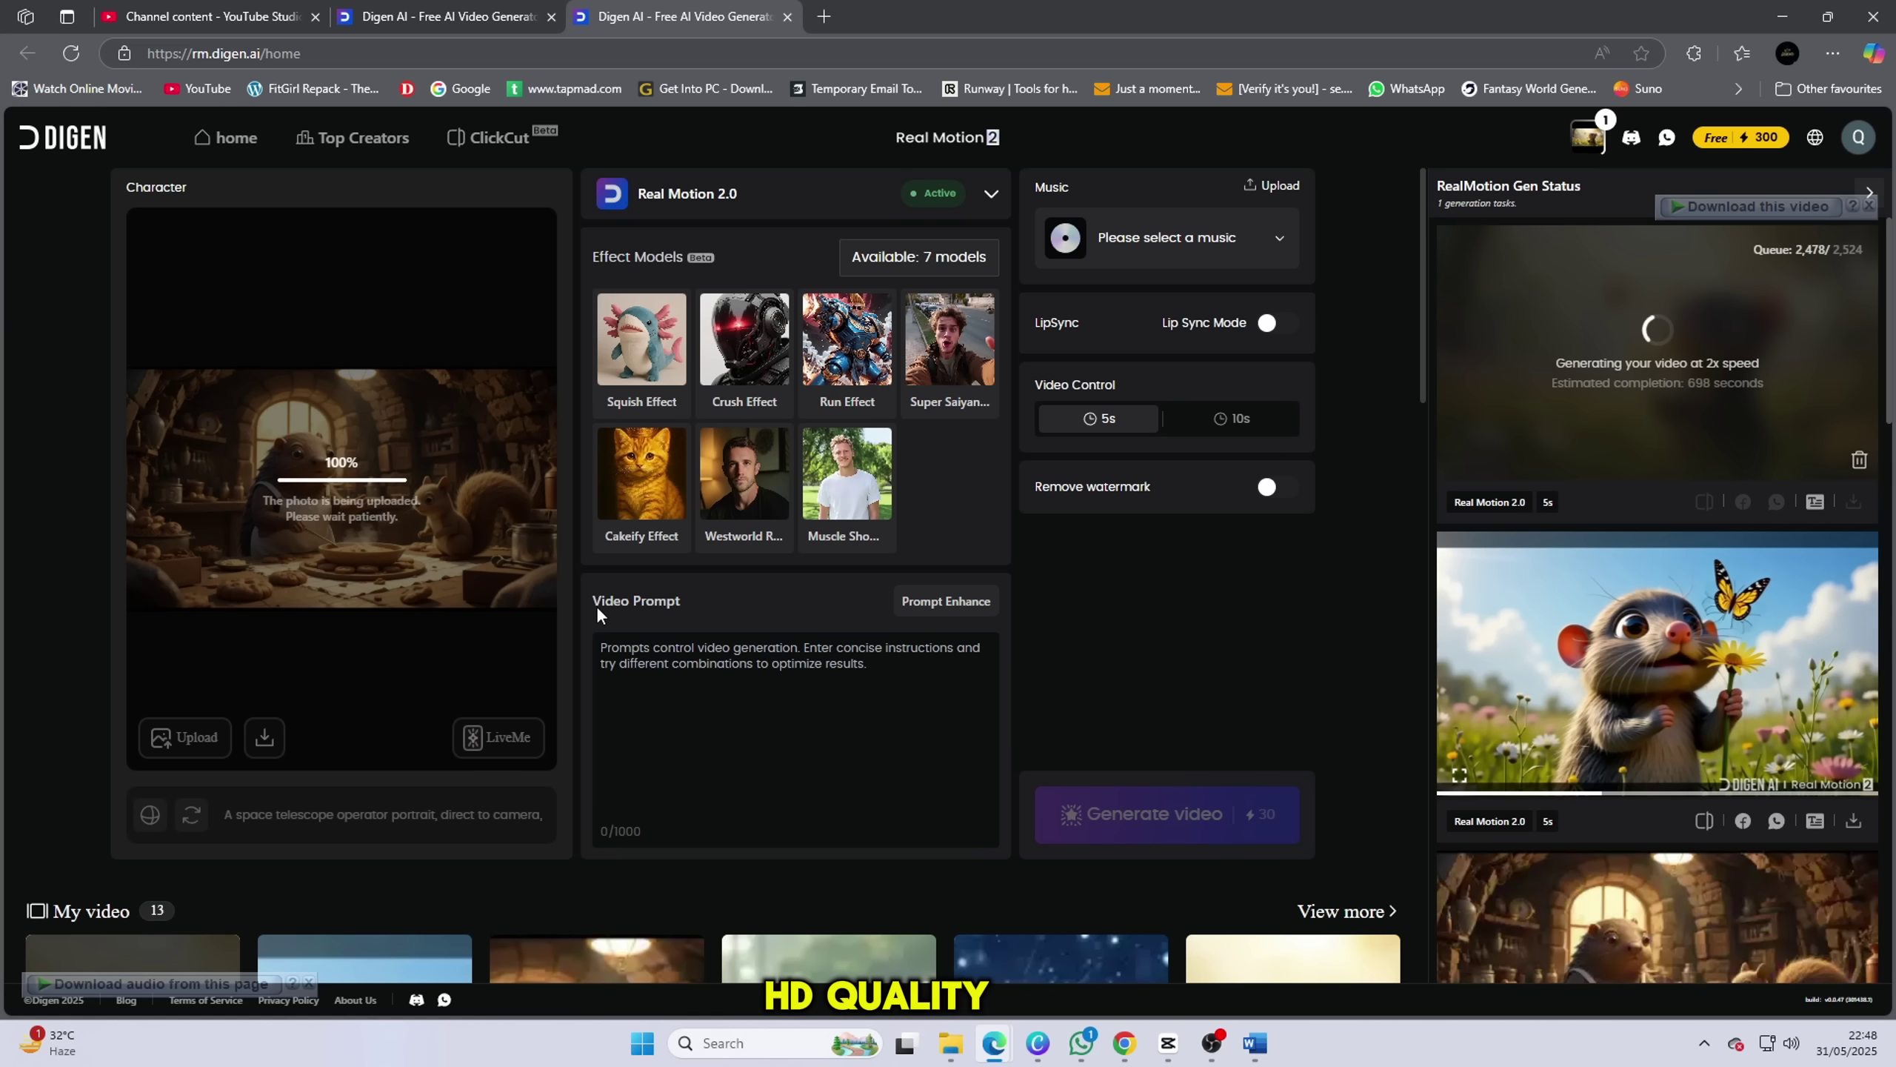
pyautogui.click(1179, 840)
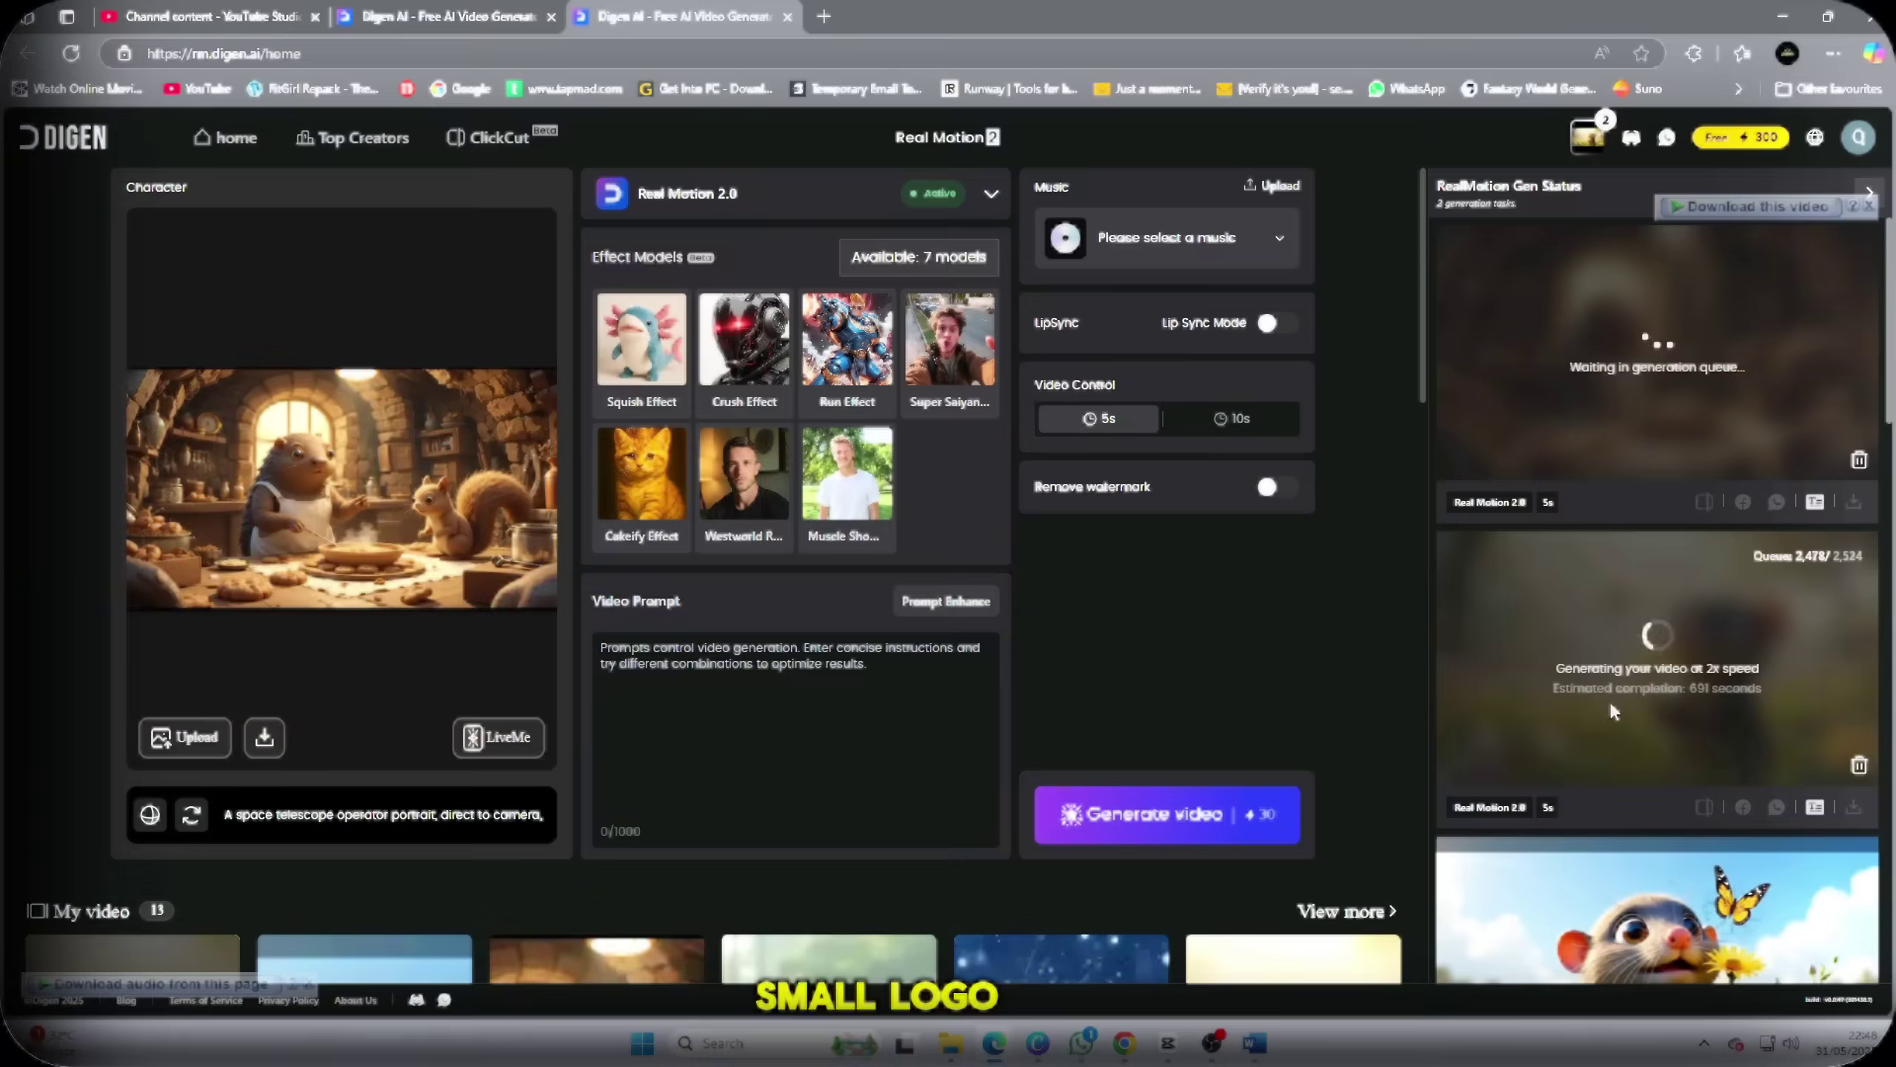
pyautogui.scroll(-3, 1620, 698)
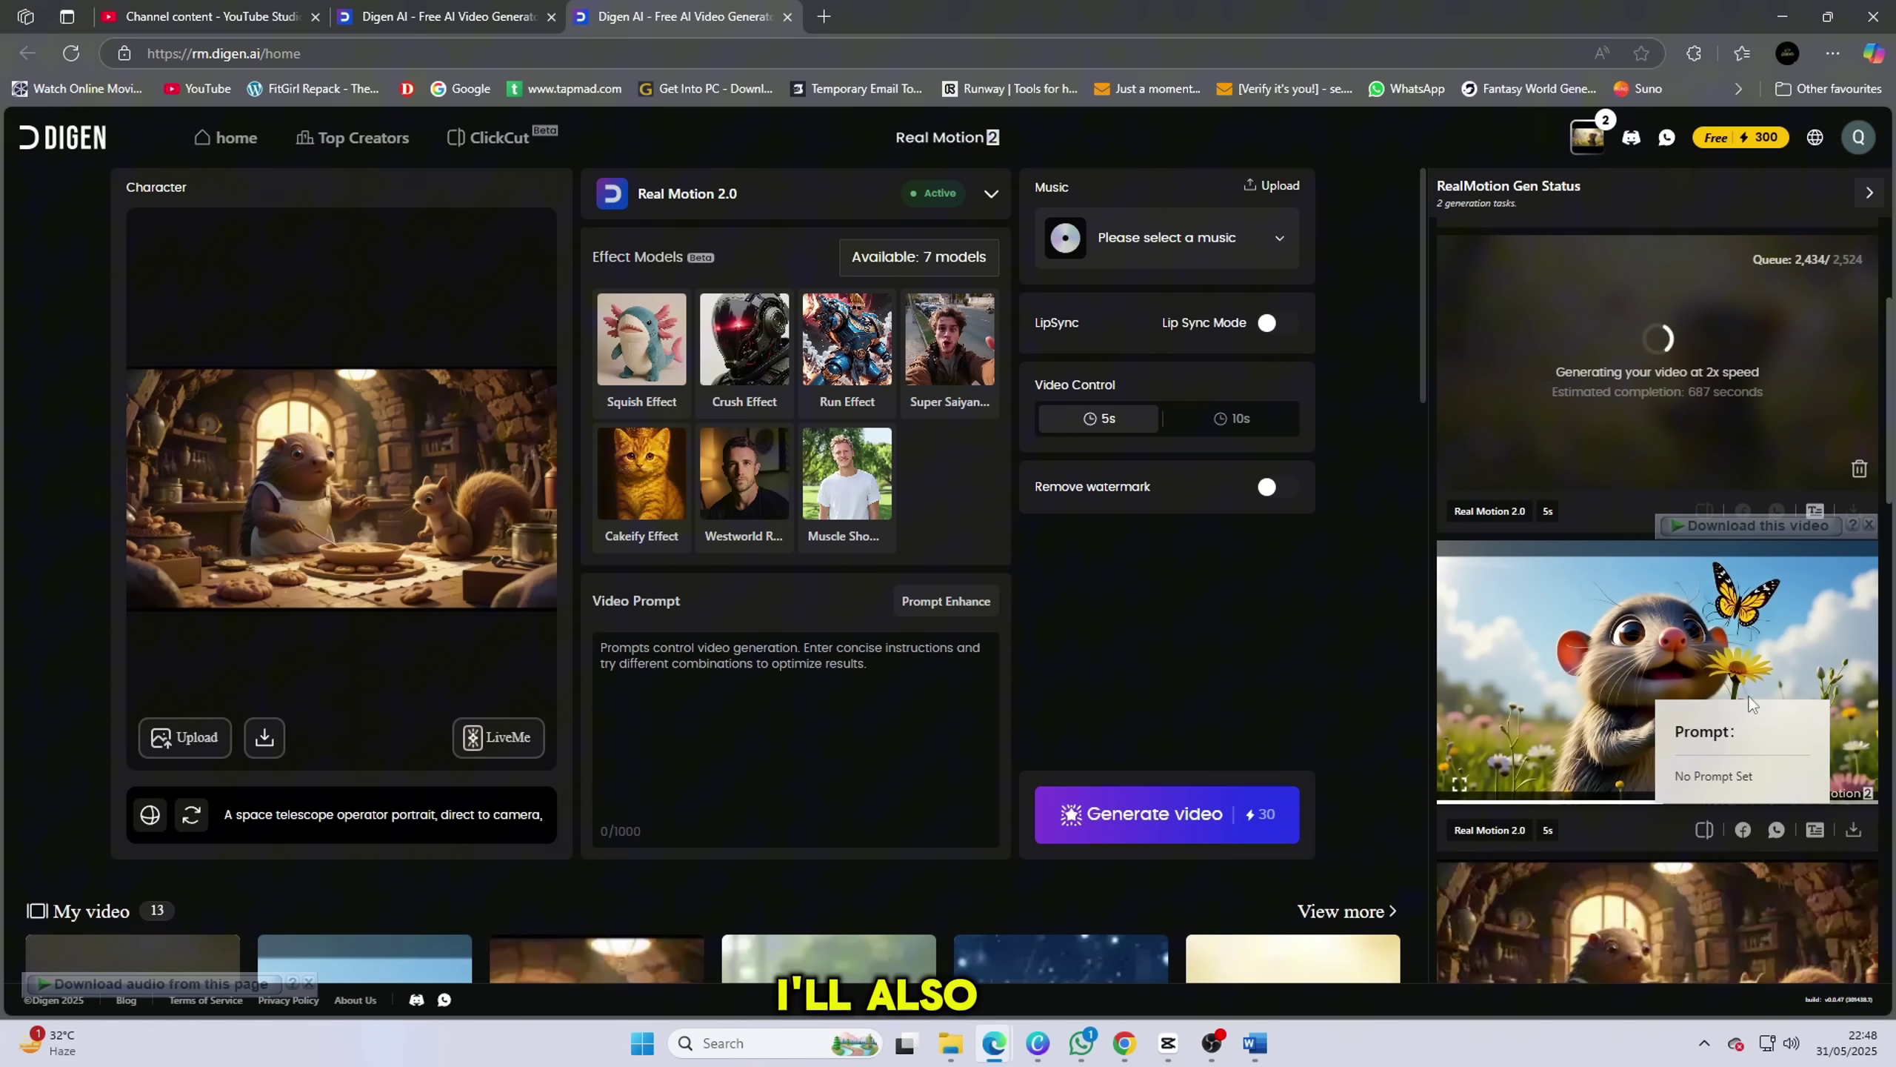
pyautogui.scroll(-1, 1648, 651)
pyautogui.scroll(-3, 1675, 719)
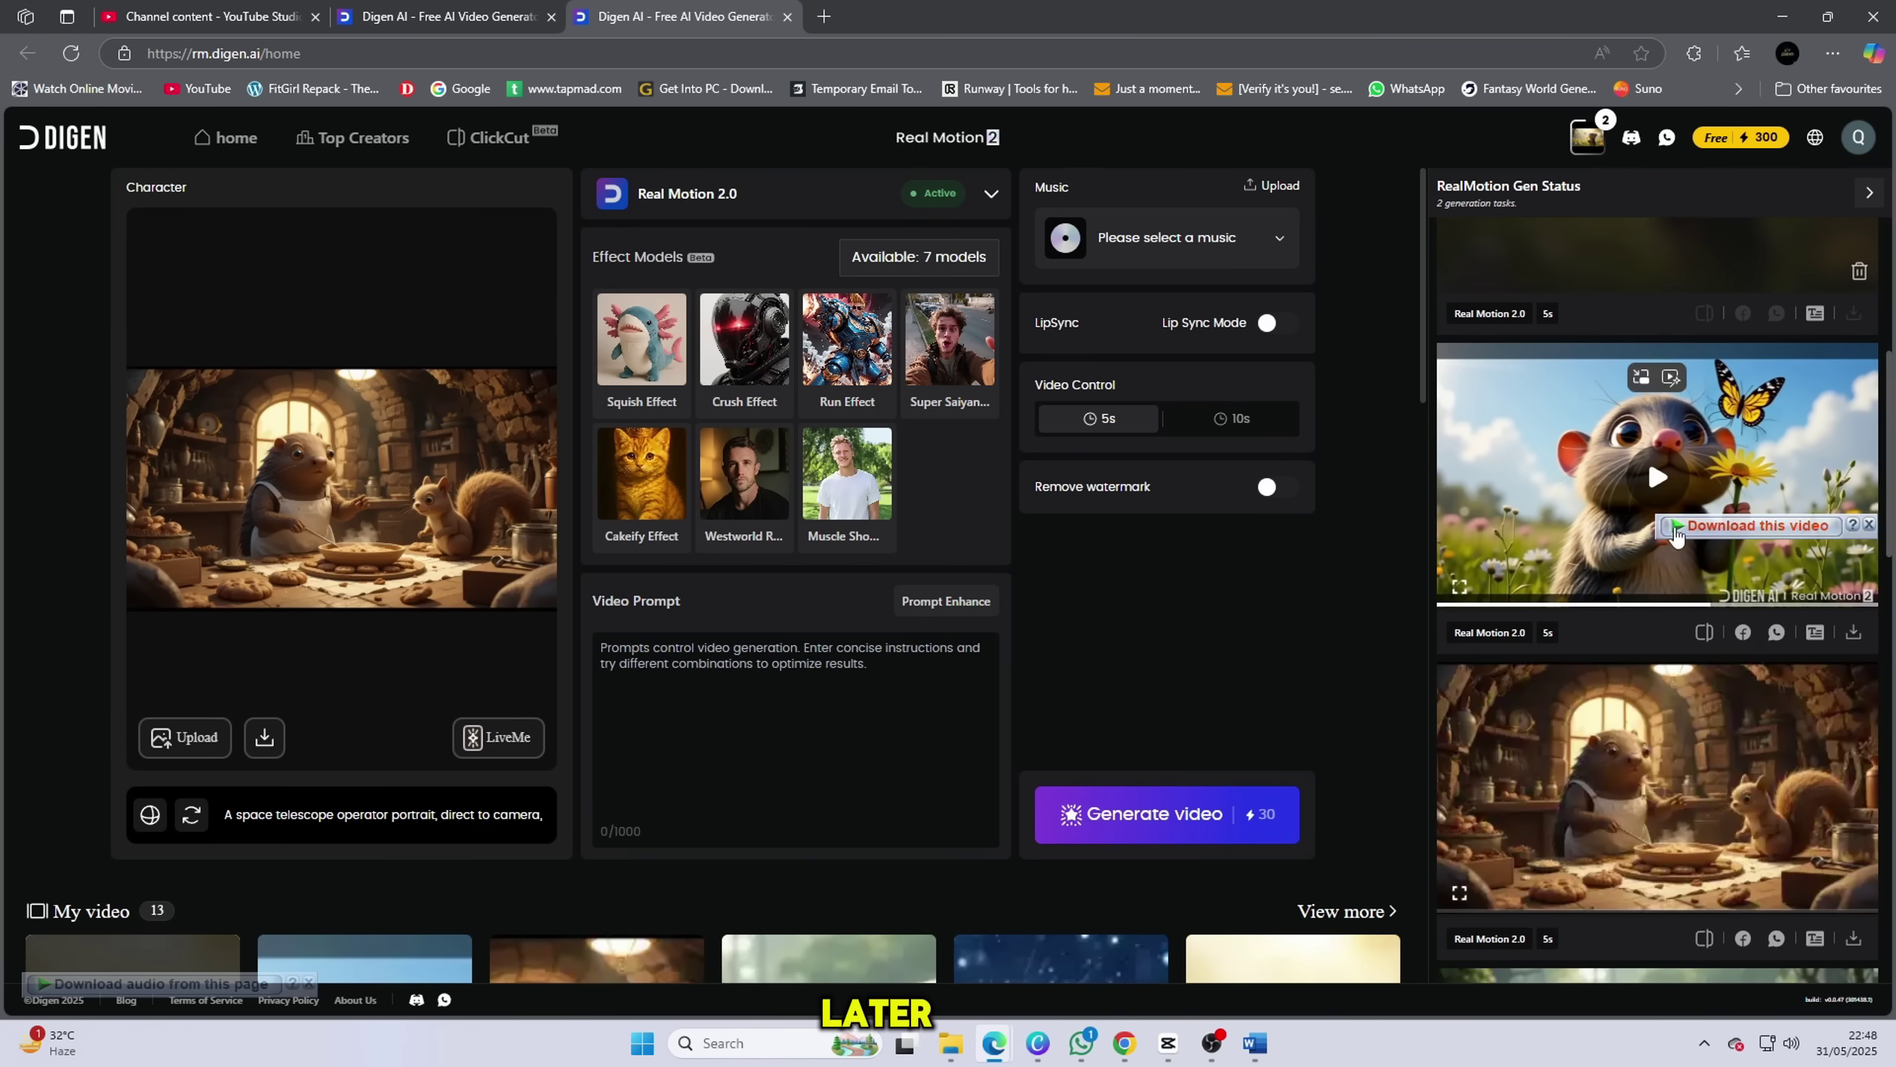
pyautogui.scroll(-3, 1647, 455)
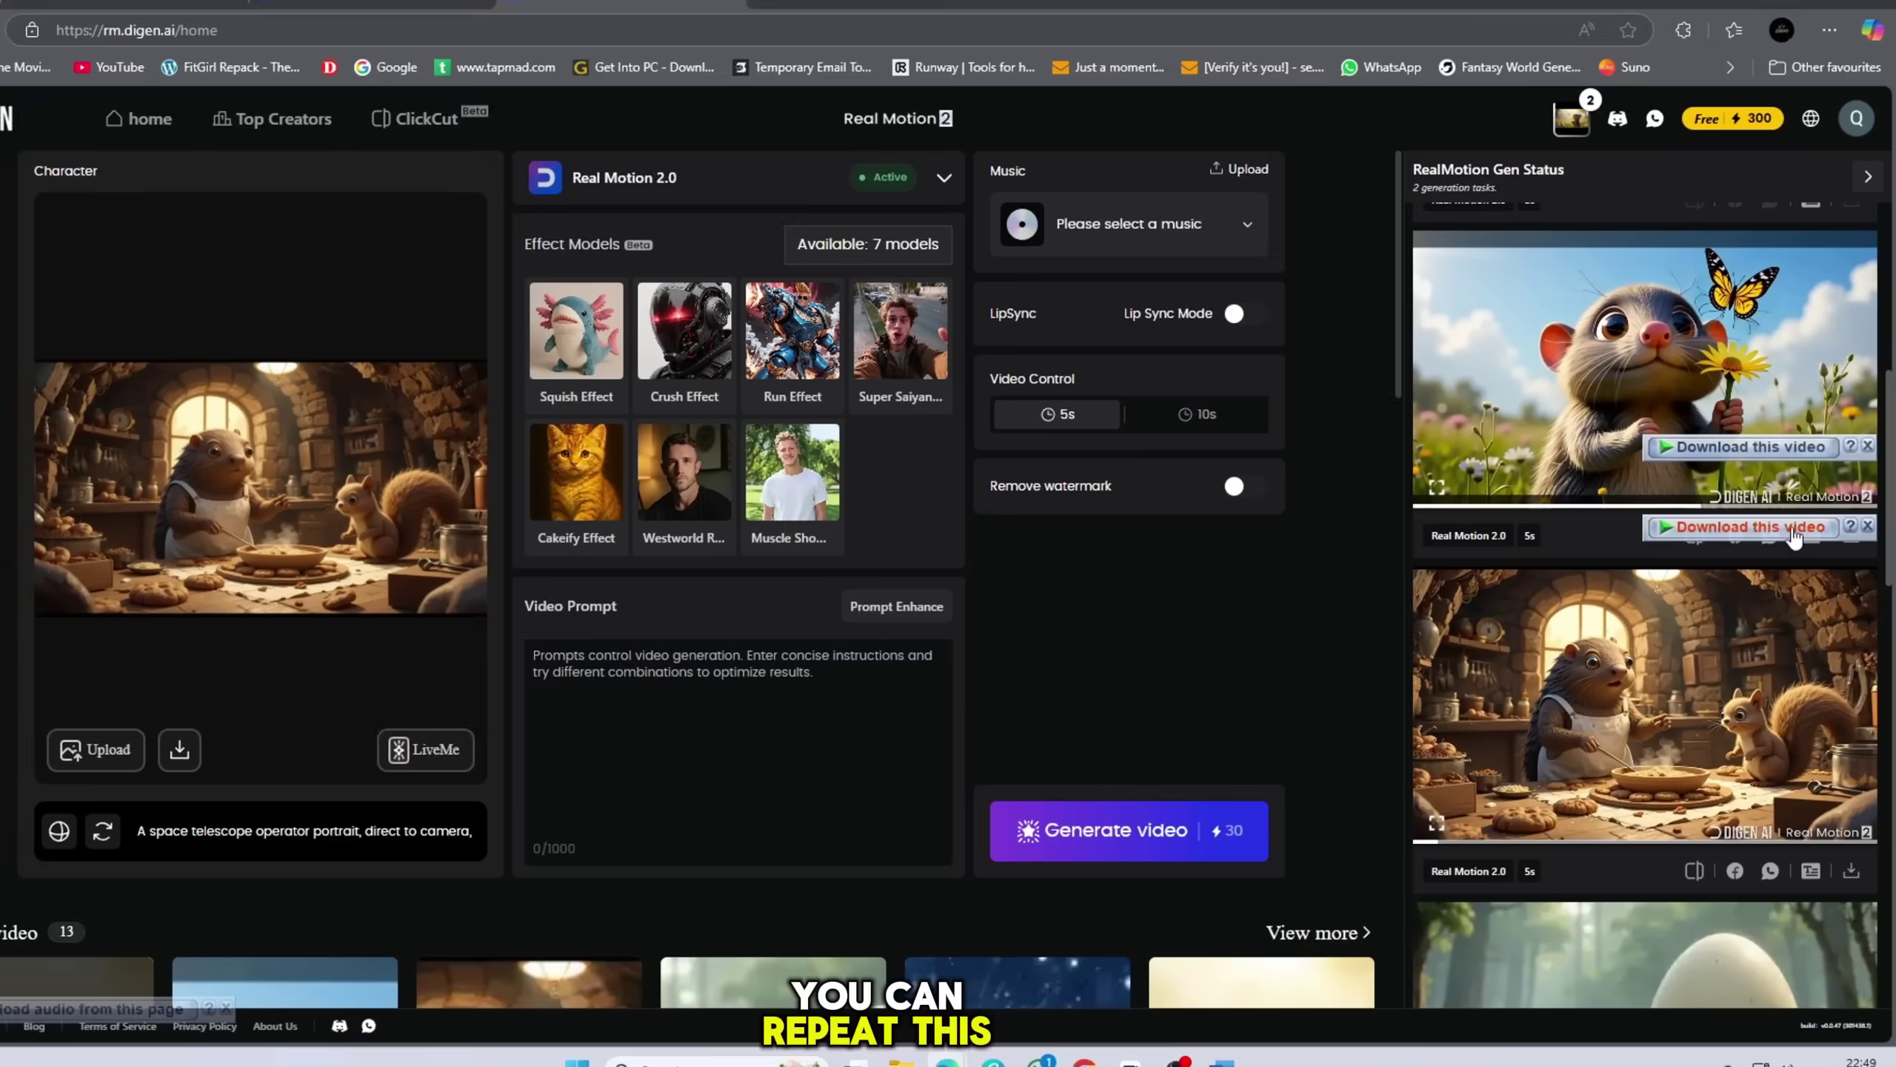
pyautogui.scroll(-3, 1680, 709)
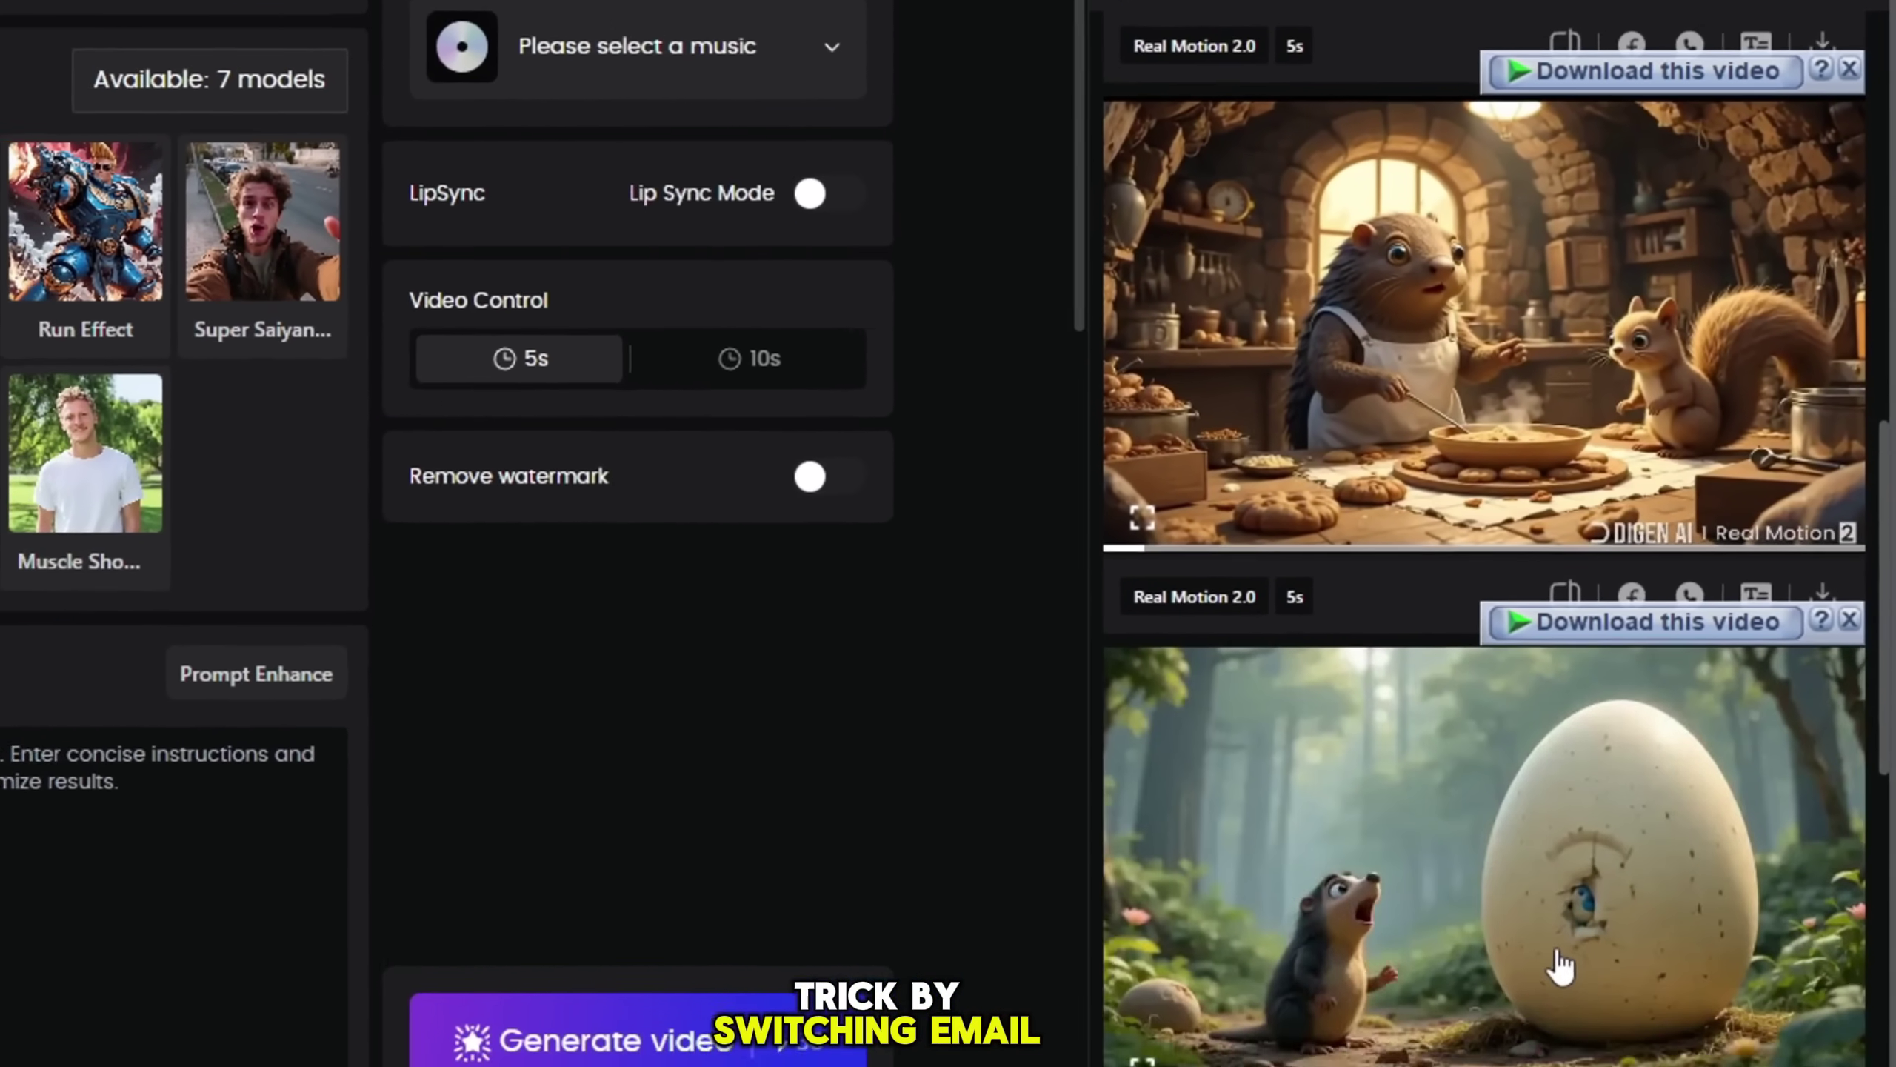
pyautogui.scroll(-7, 1605, 844)
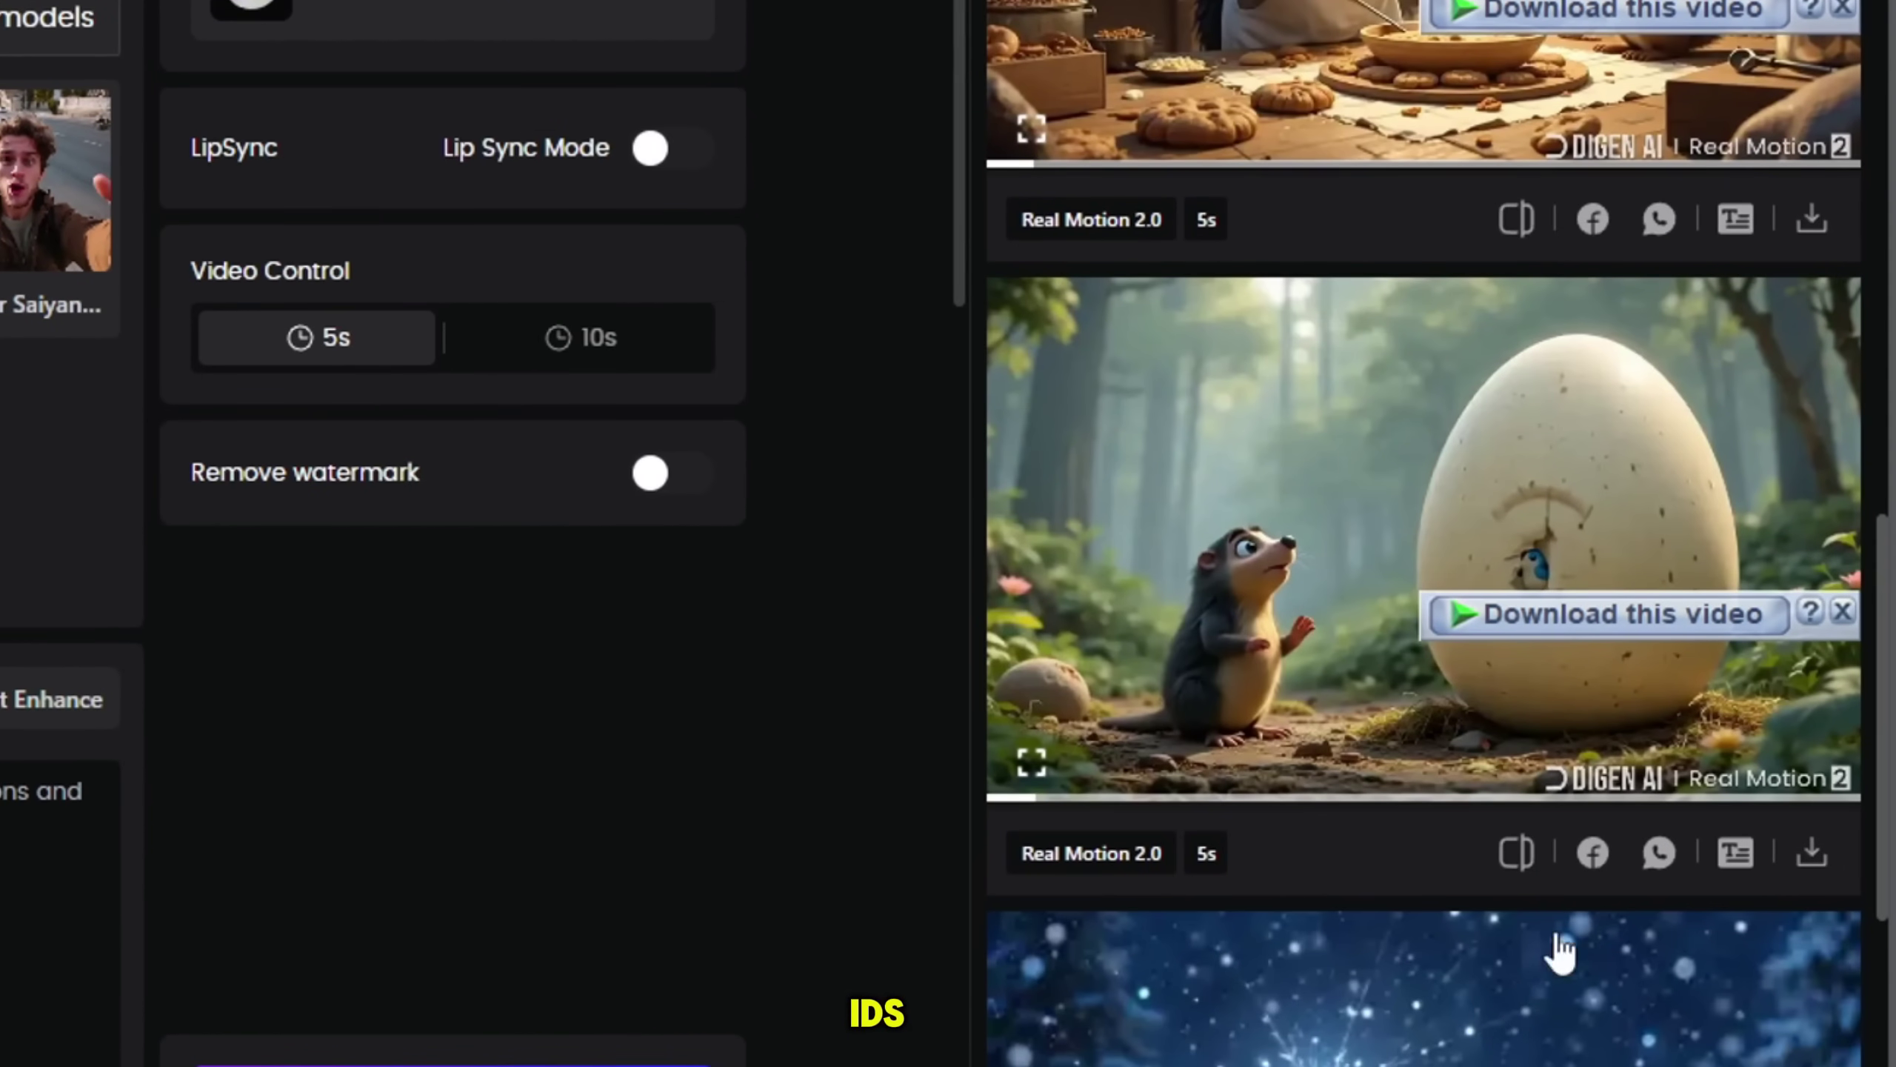
pyautogui.scroll(3, 1417, 831)
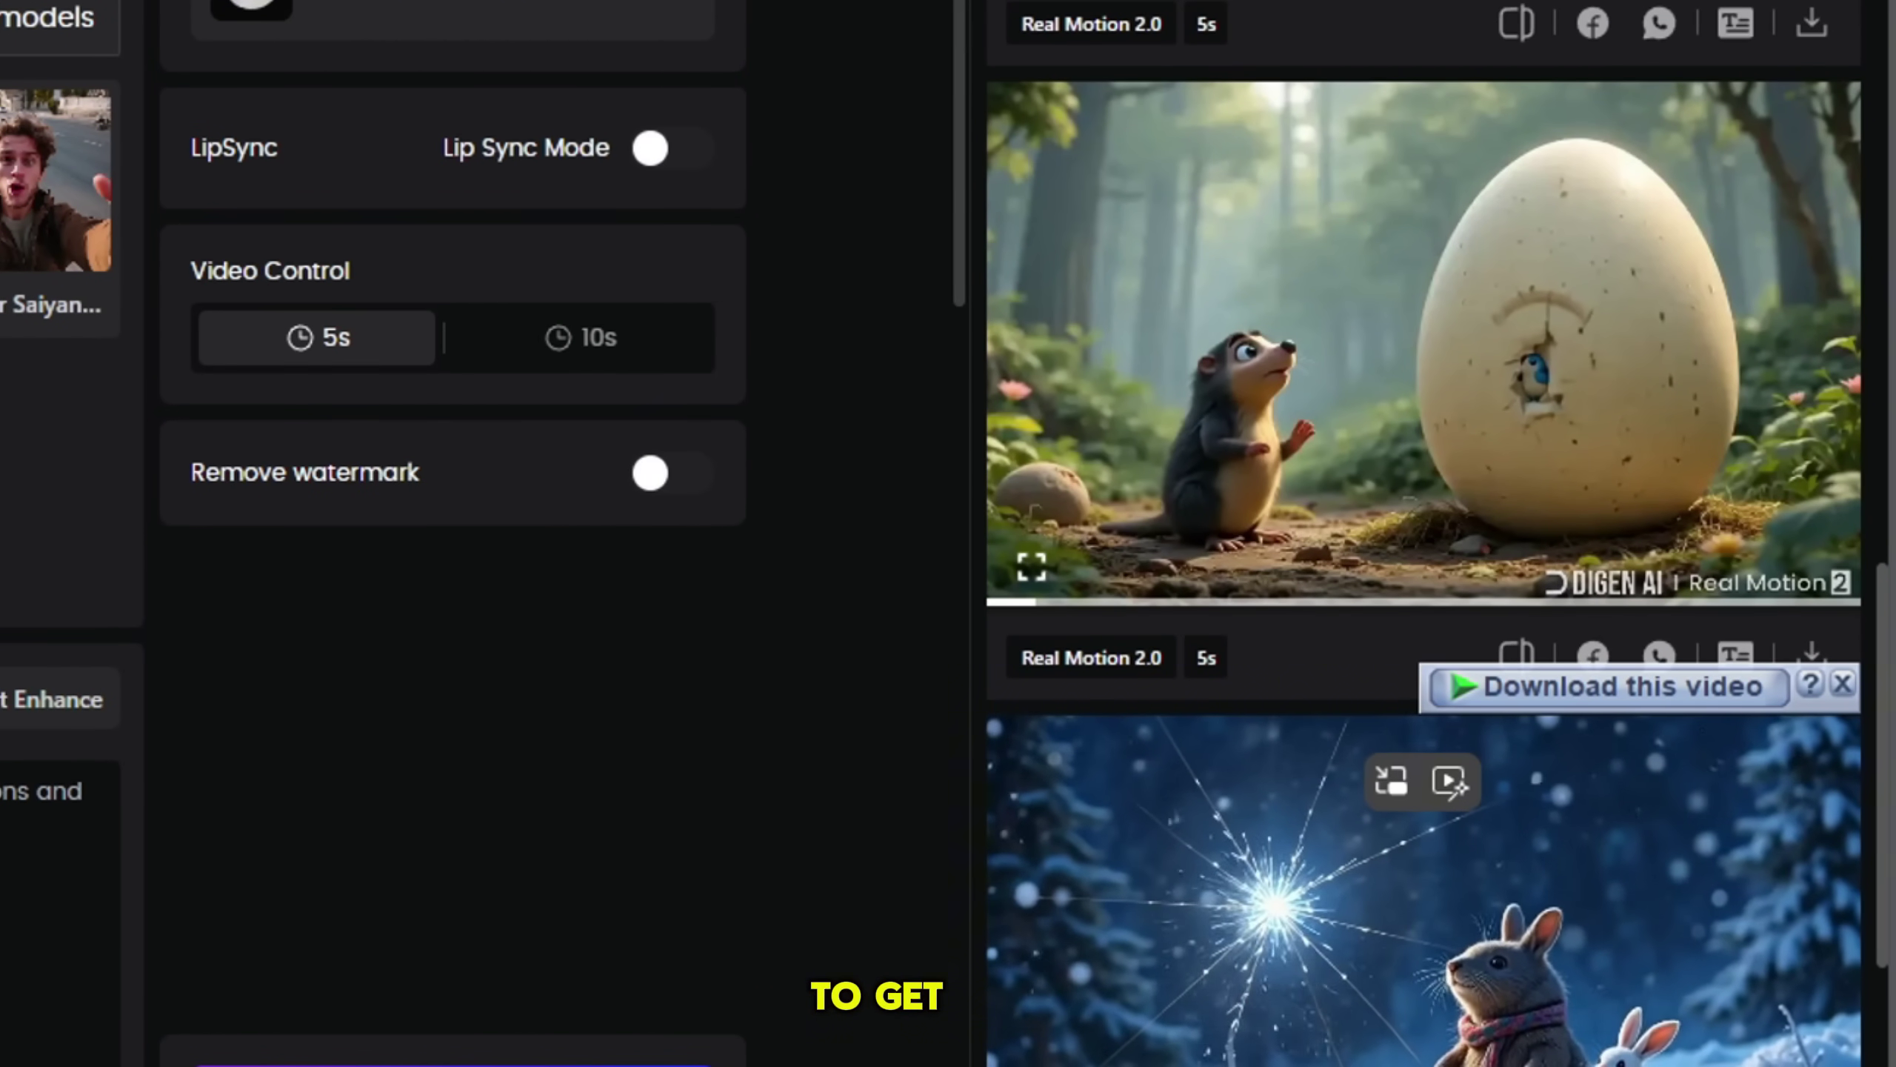
pyautogui.scroll(-10, 1425, 948)
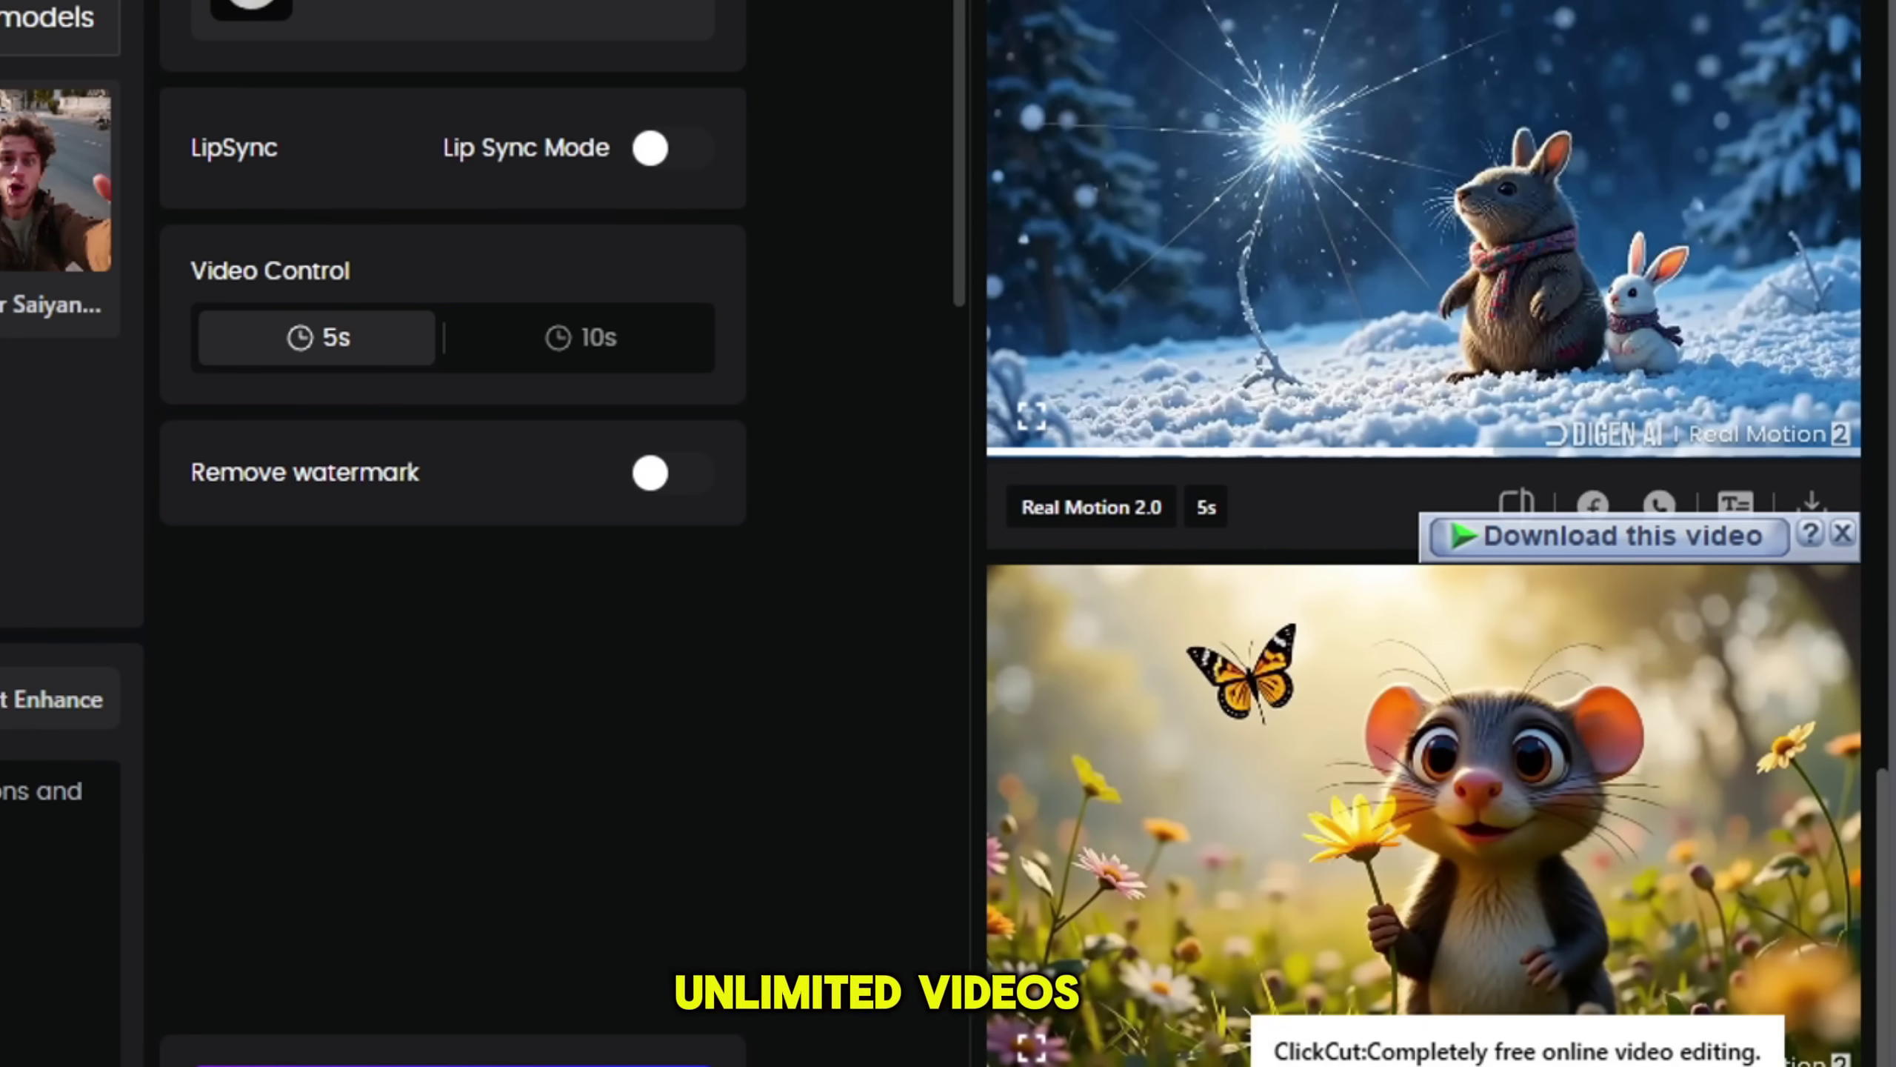
pyautogui.scroll(15, 1598, 905)
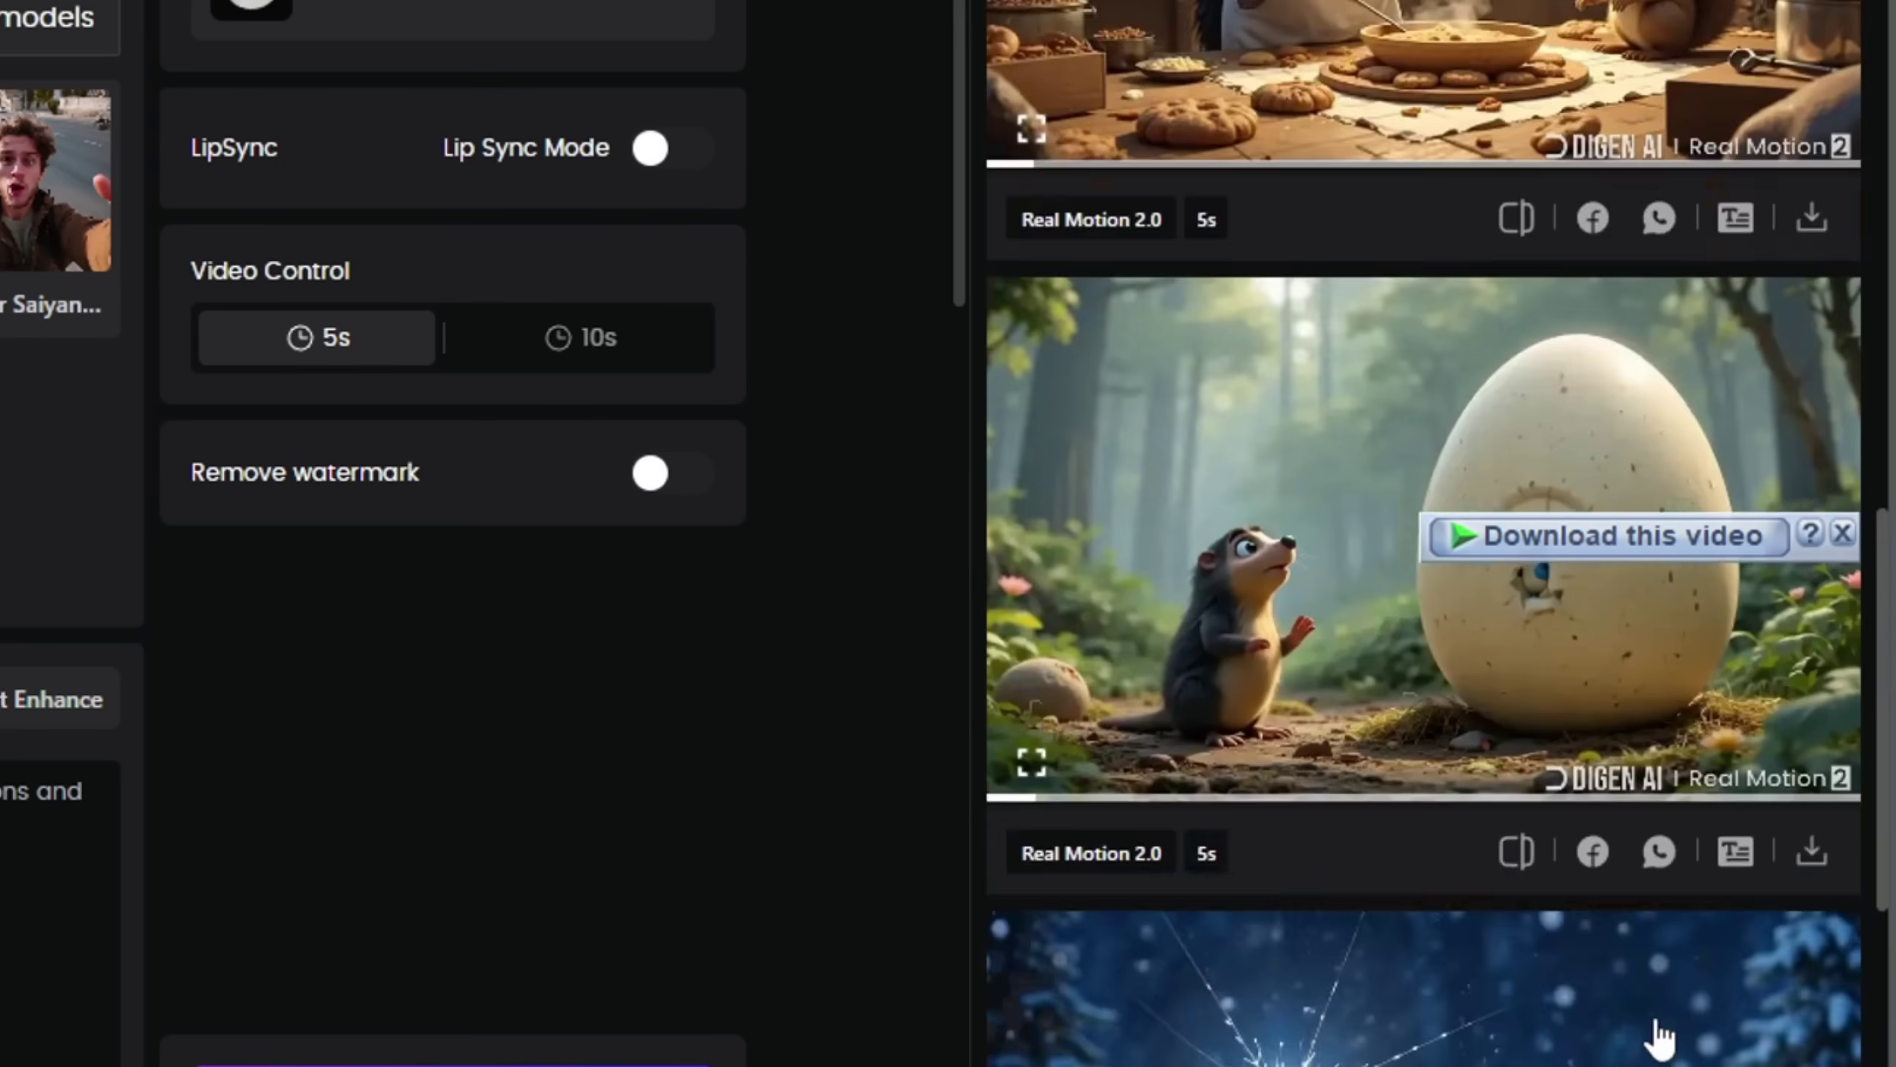
pyautogui.scroll(8, 1647, 990)
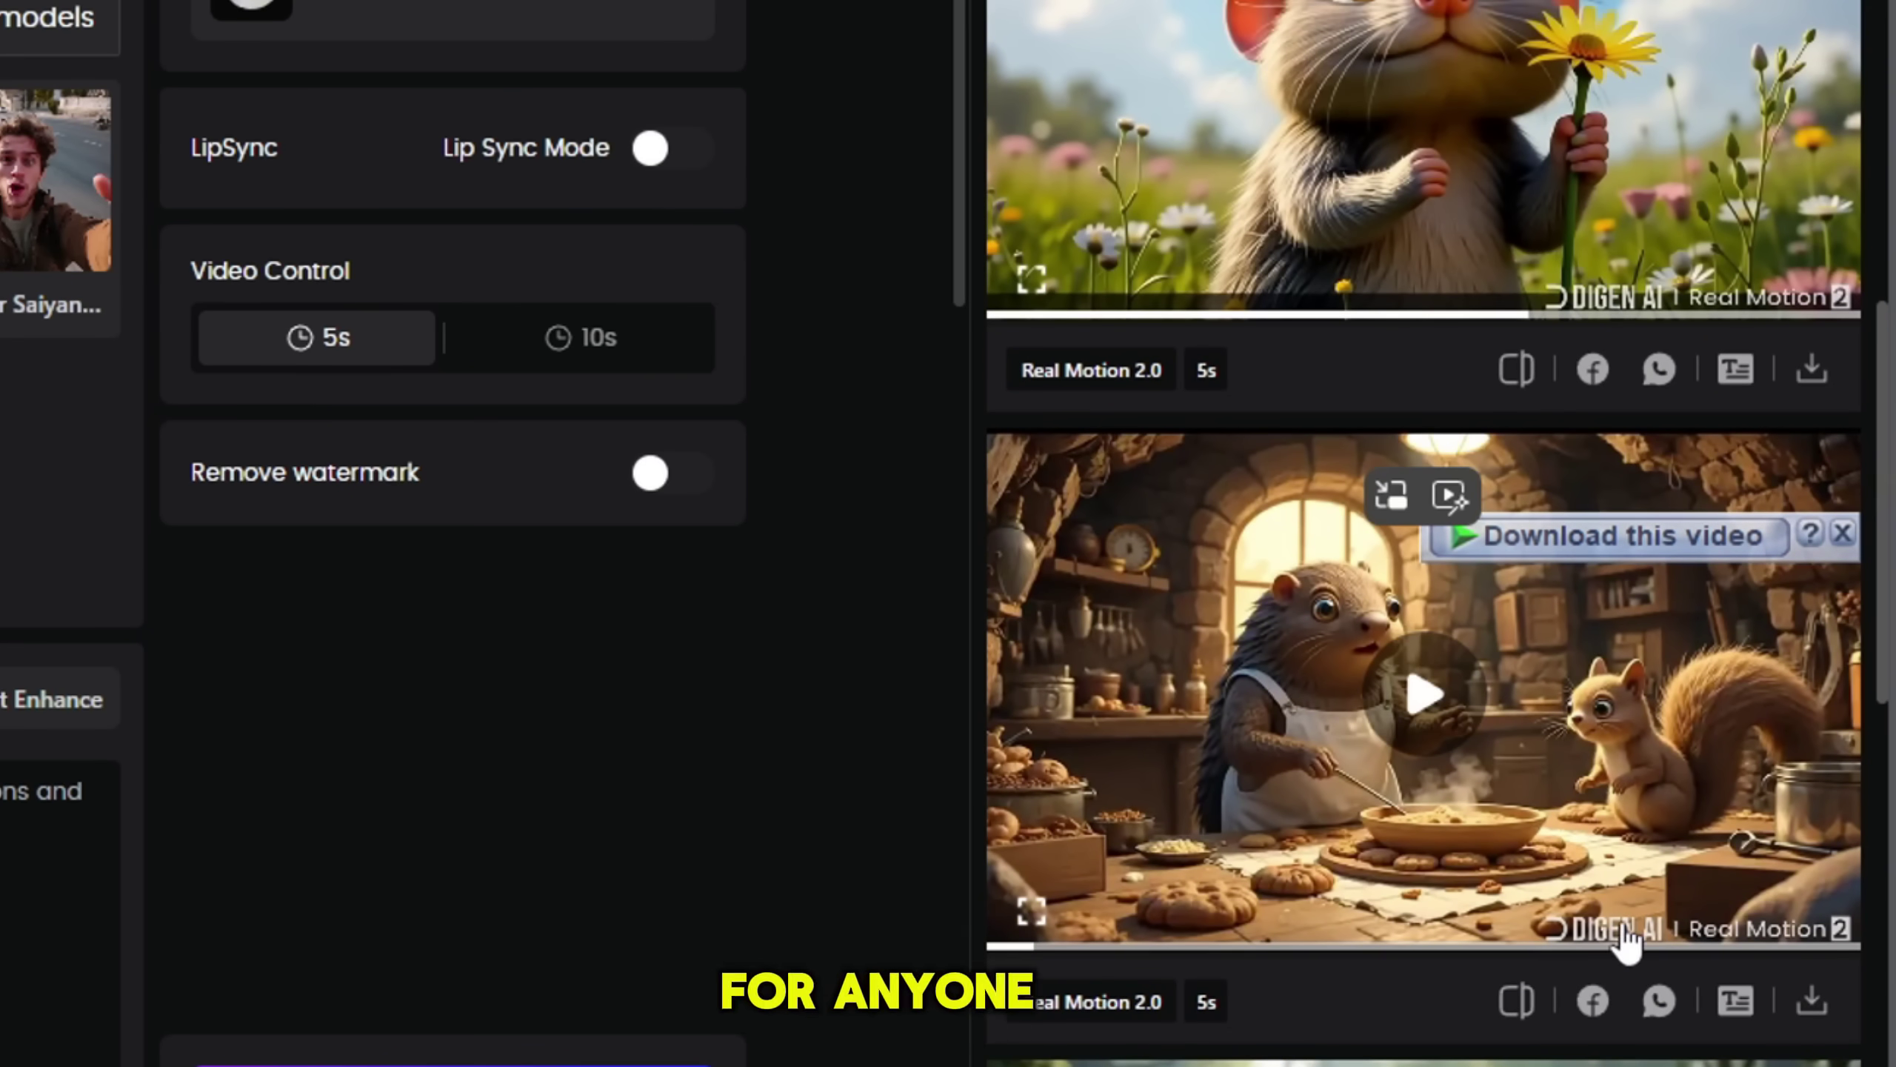
pyautogui.scroll(8, 1620, 940)
pyautogui.scroll(-18, 1652, 893)
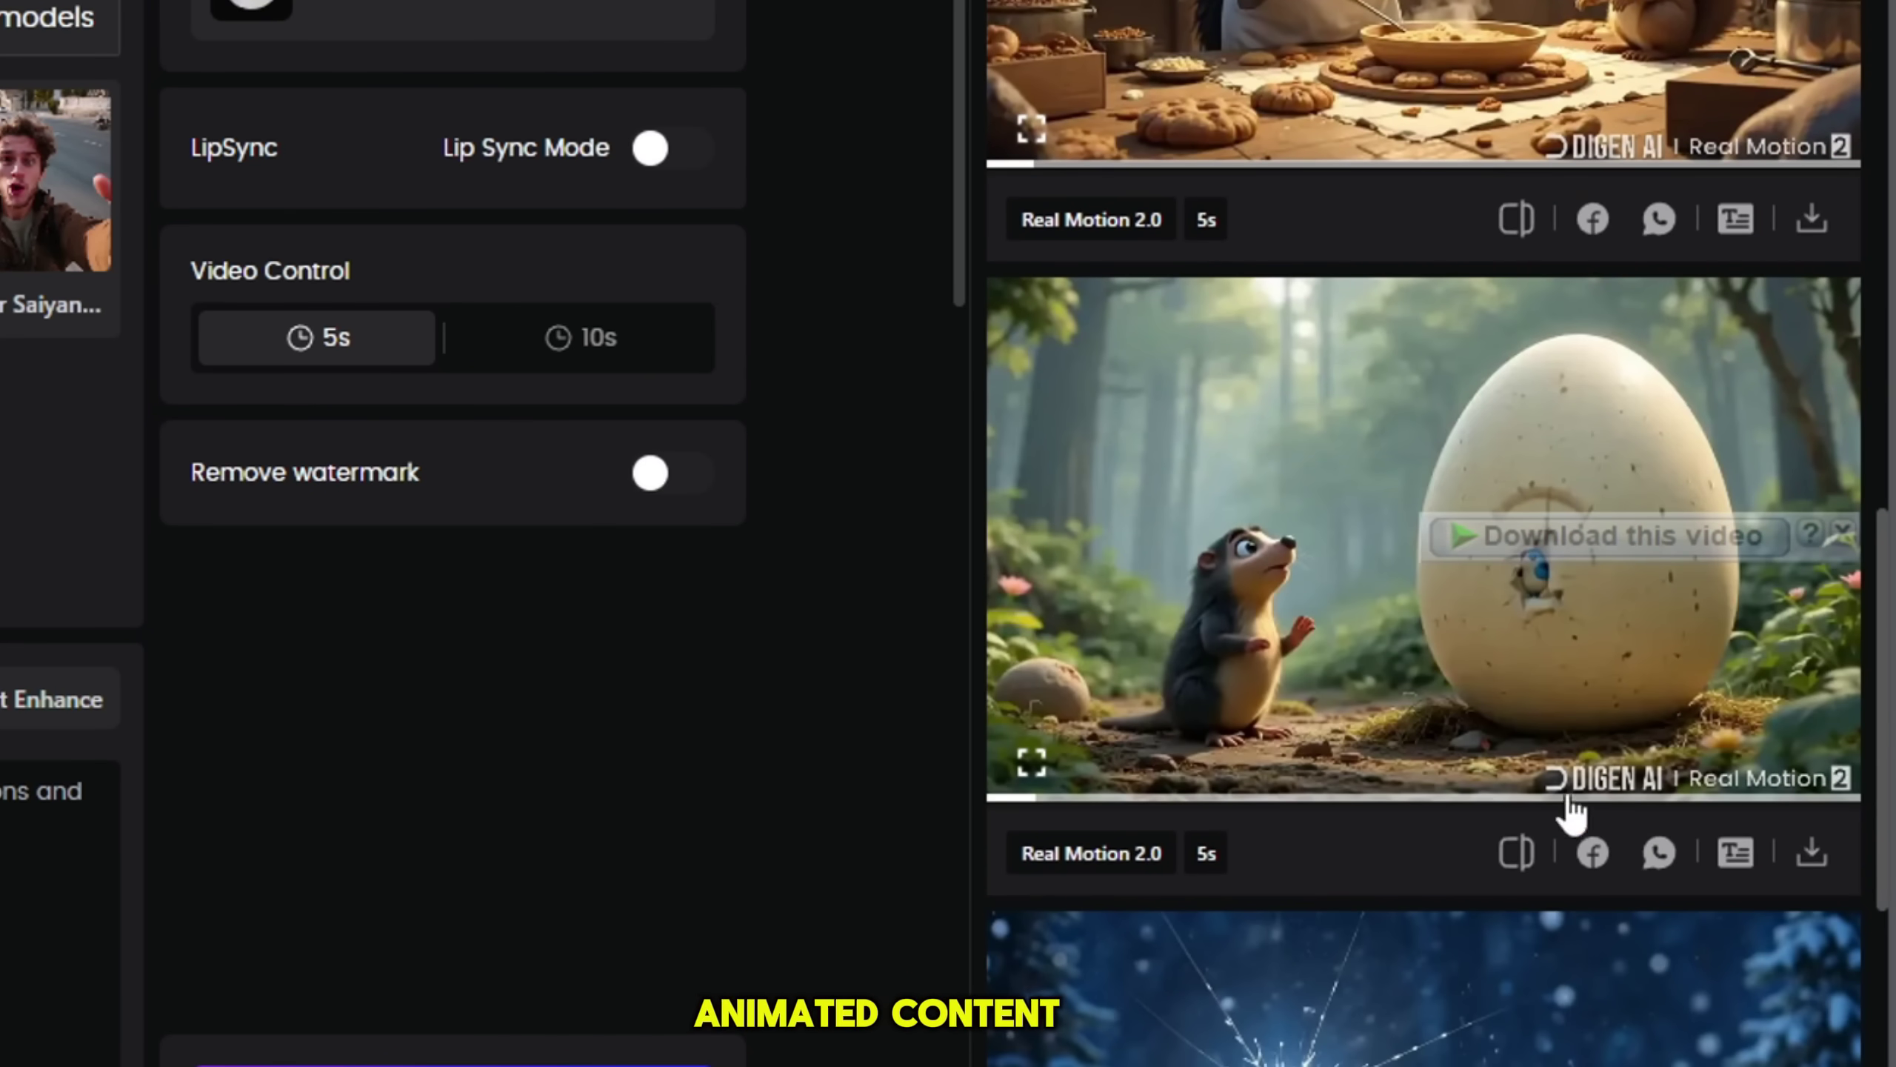
pyautogui.scroll(-3, 1424, 523)
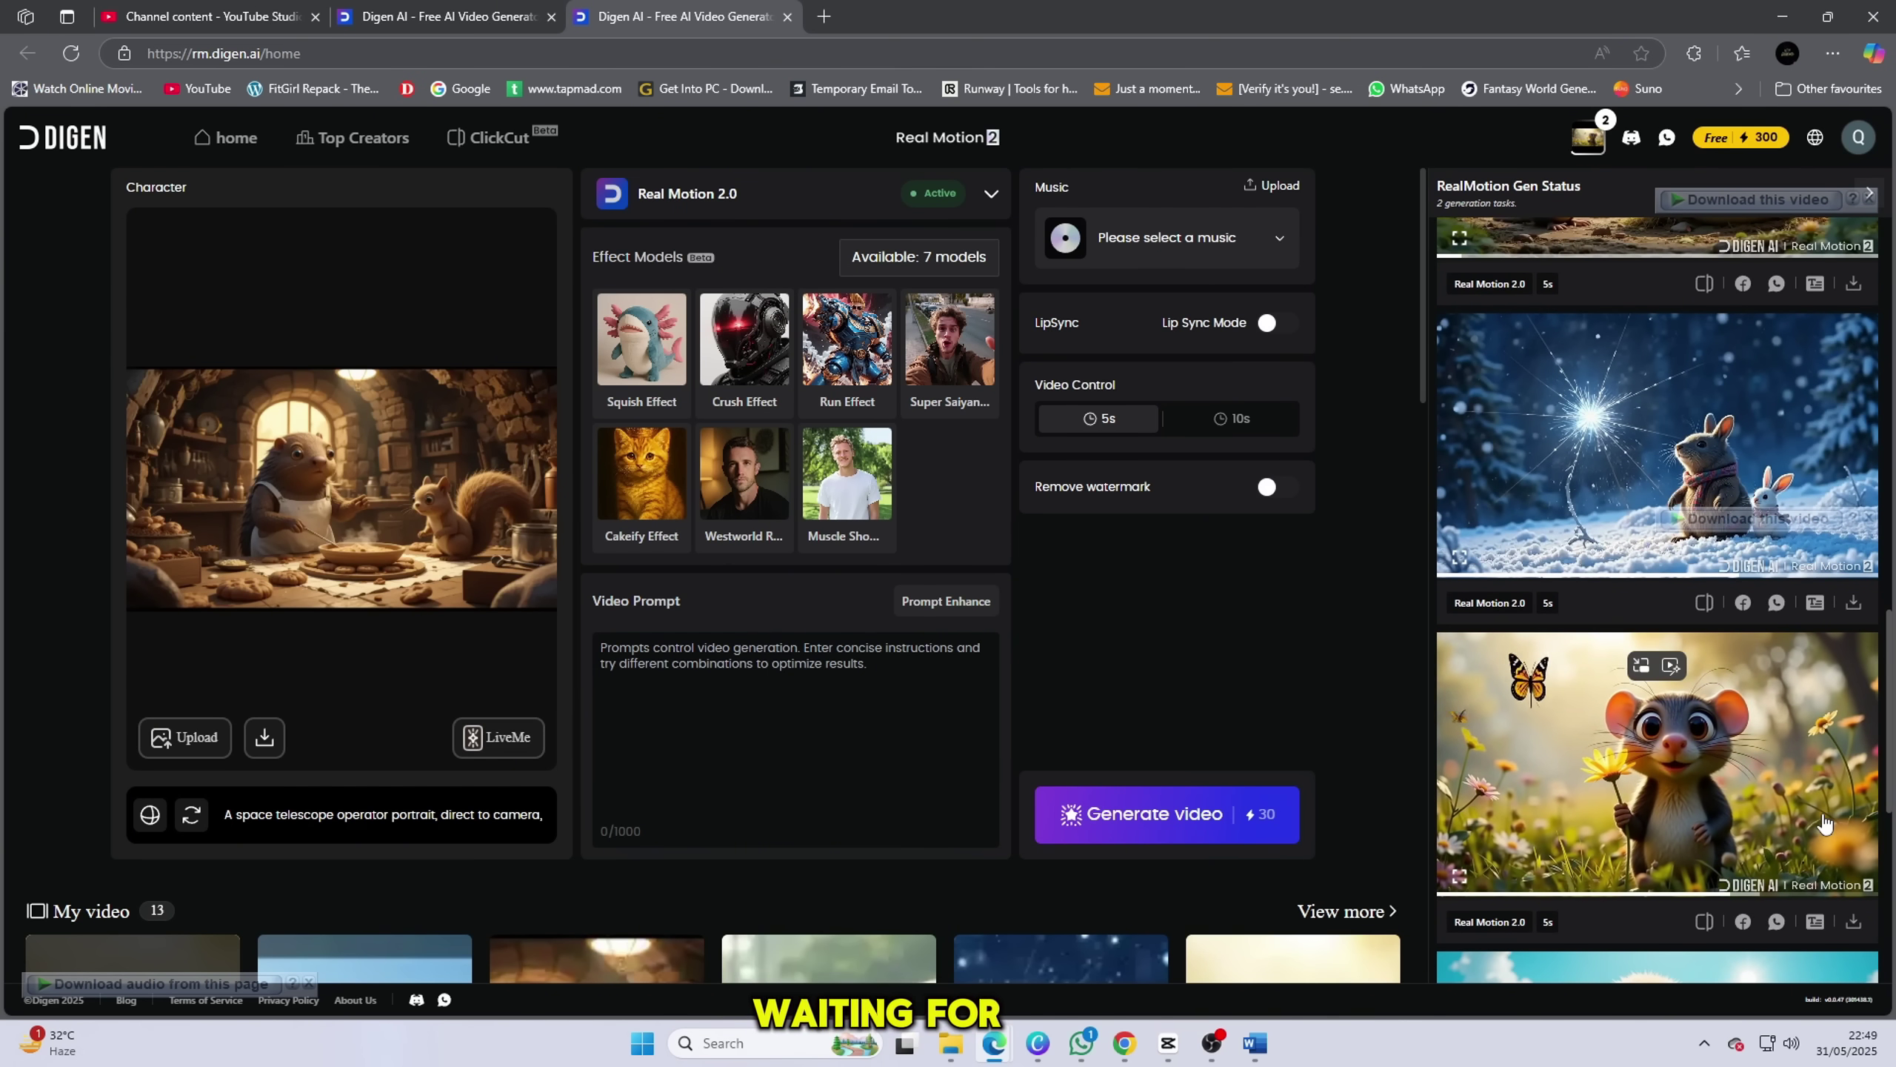
pyautogui.moveTo(1824, 825)
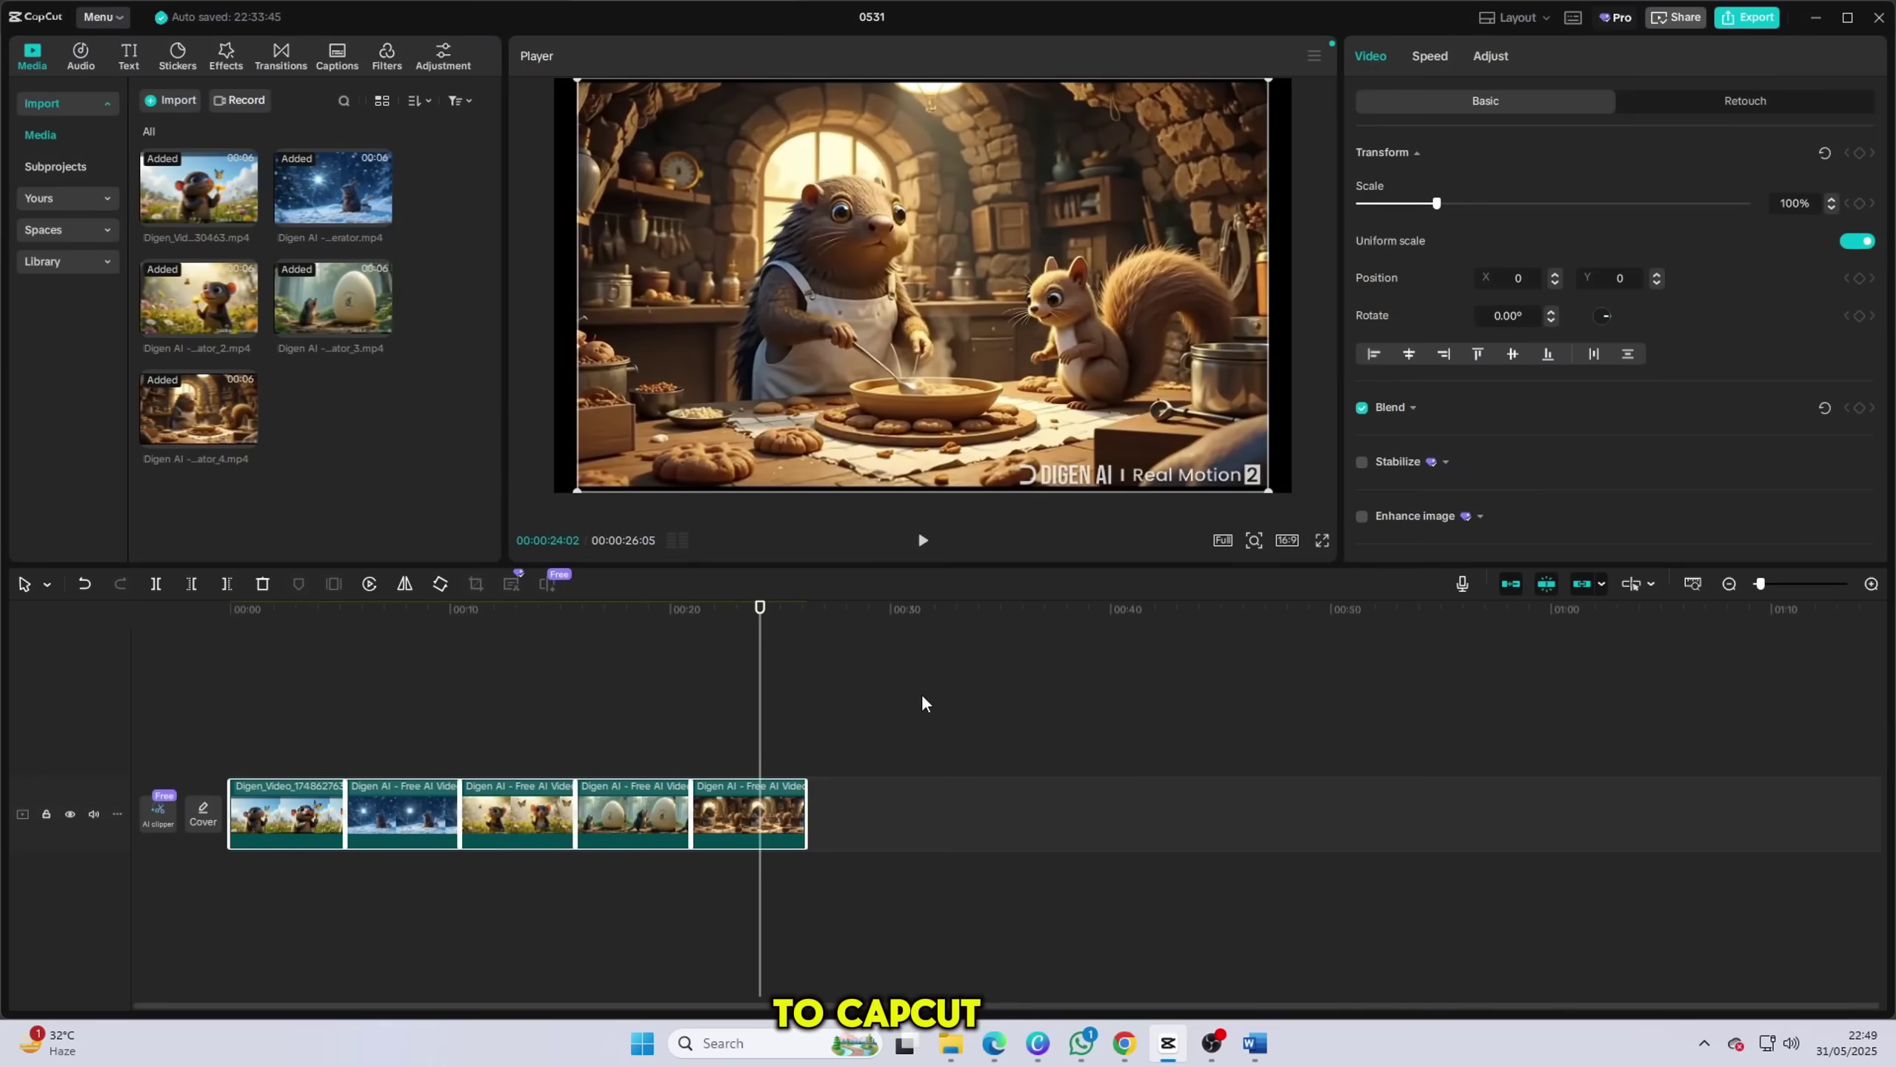
pyautogui.moveTo(758, 618); pyautogui.dragTo(170, 619)
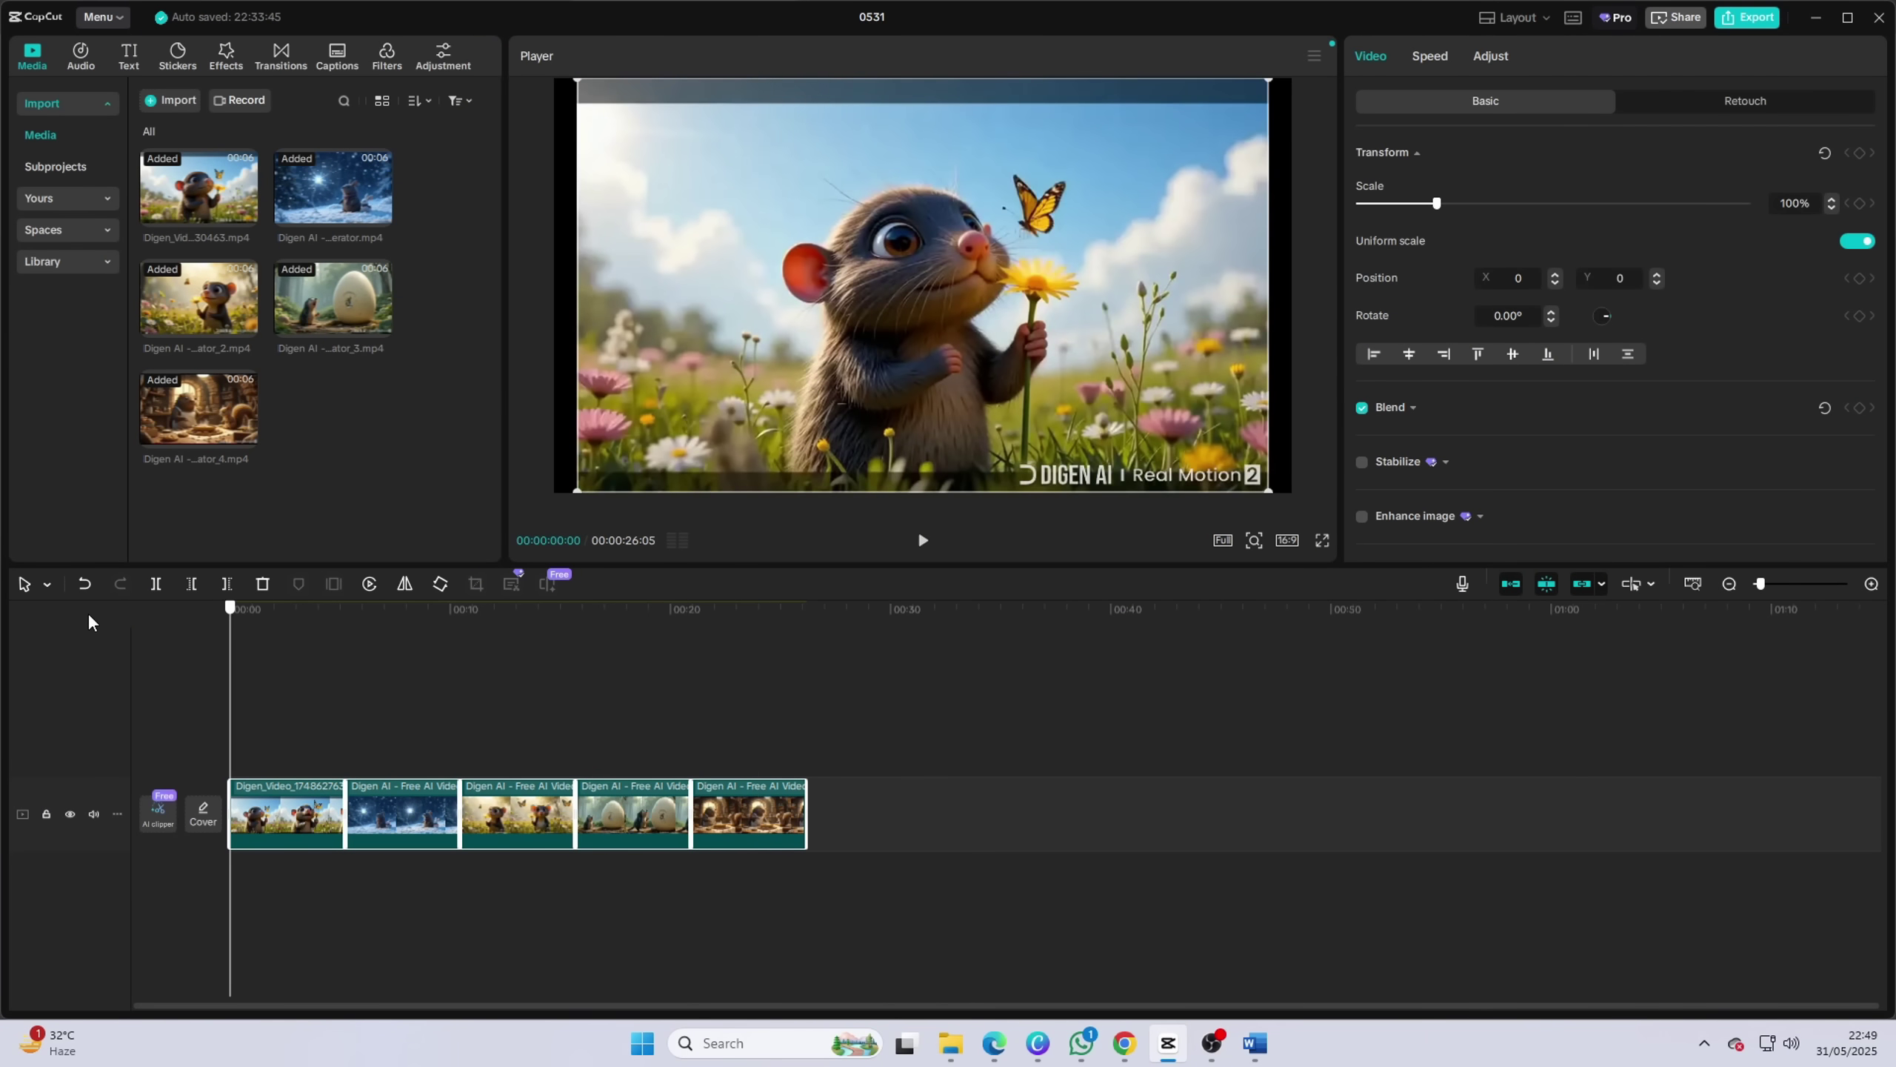
pyautogui.moveTo(927, 739); pyautogui.dragTo(273, 832)
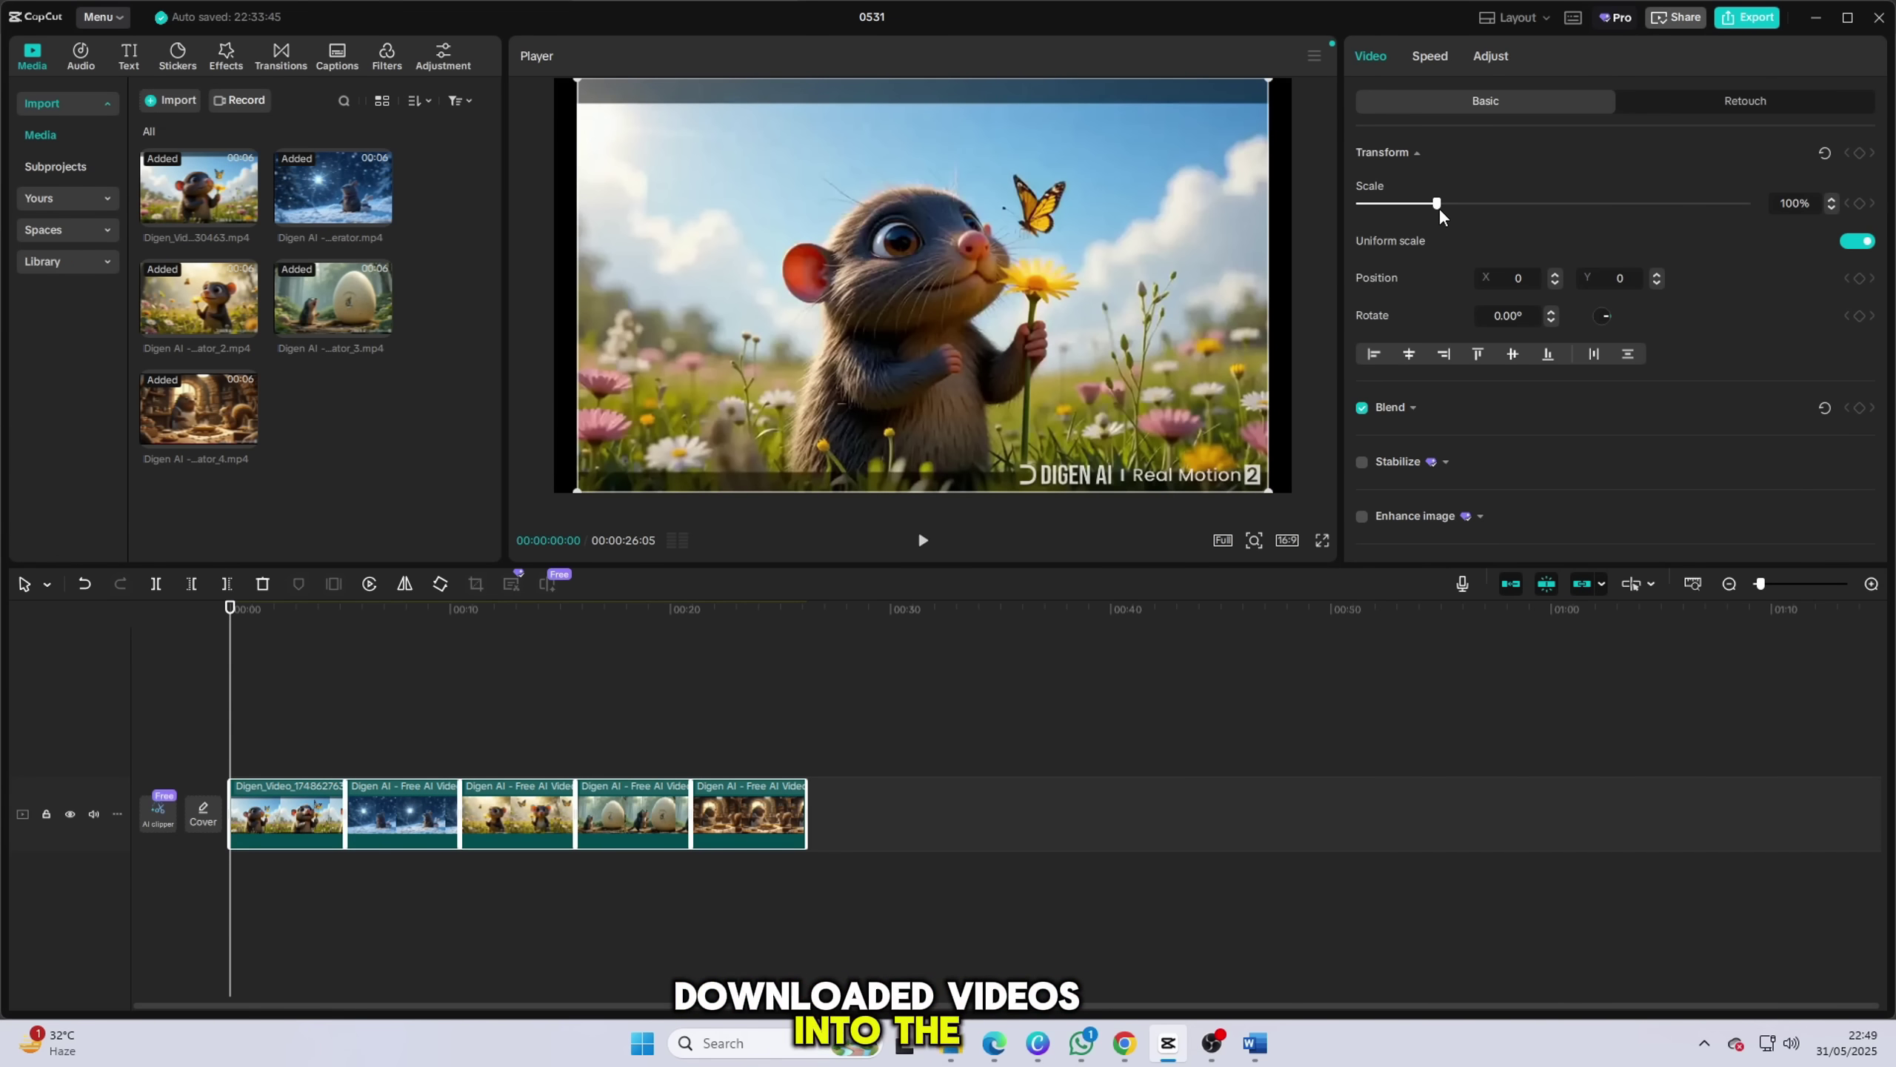
pyautogui.click(500, 728)
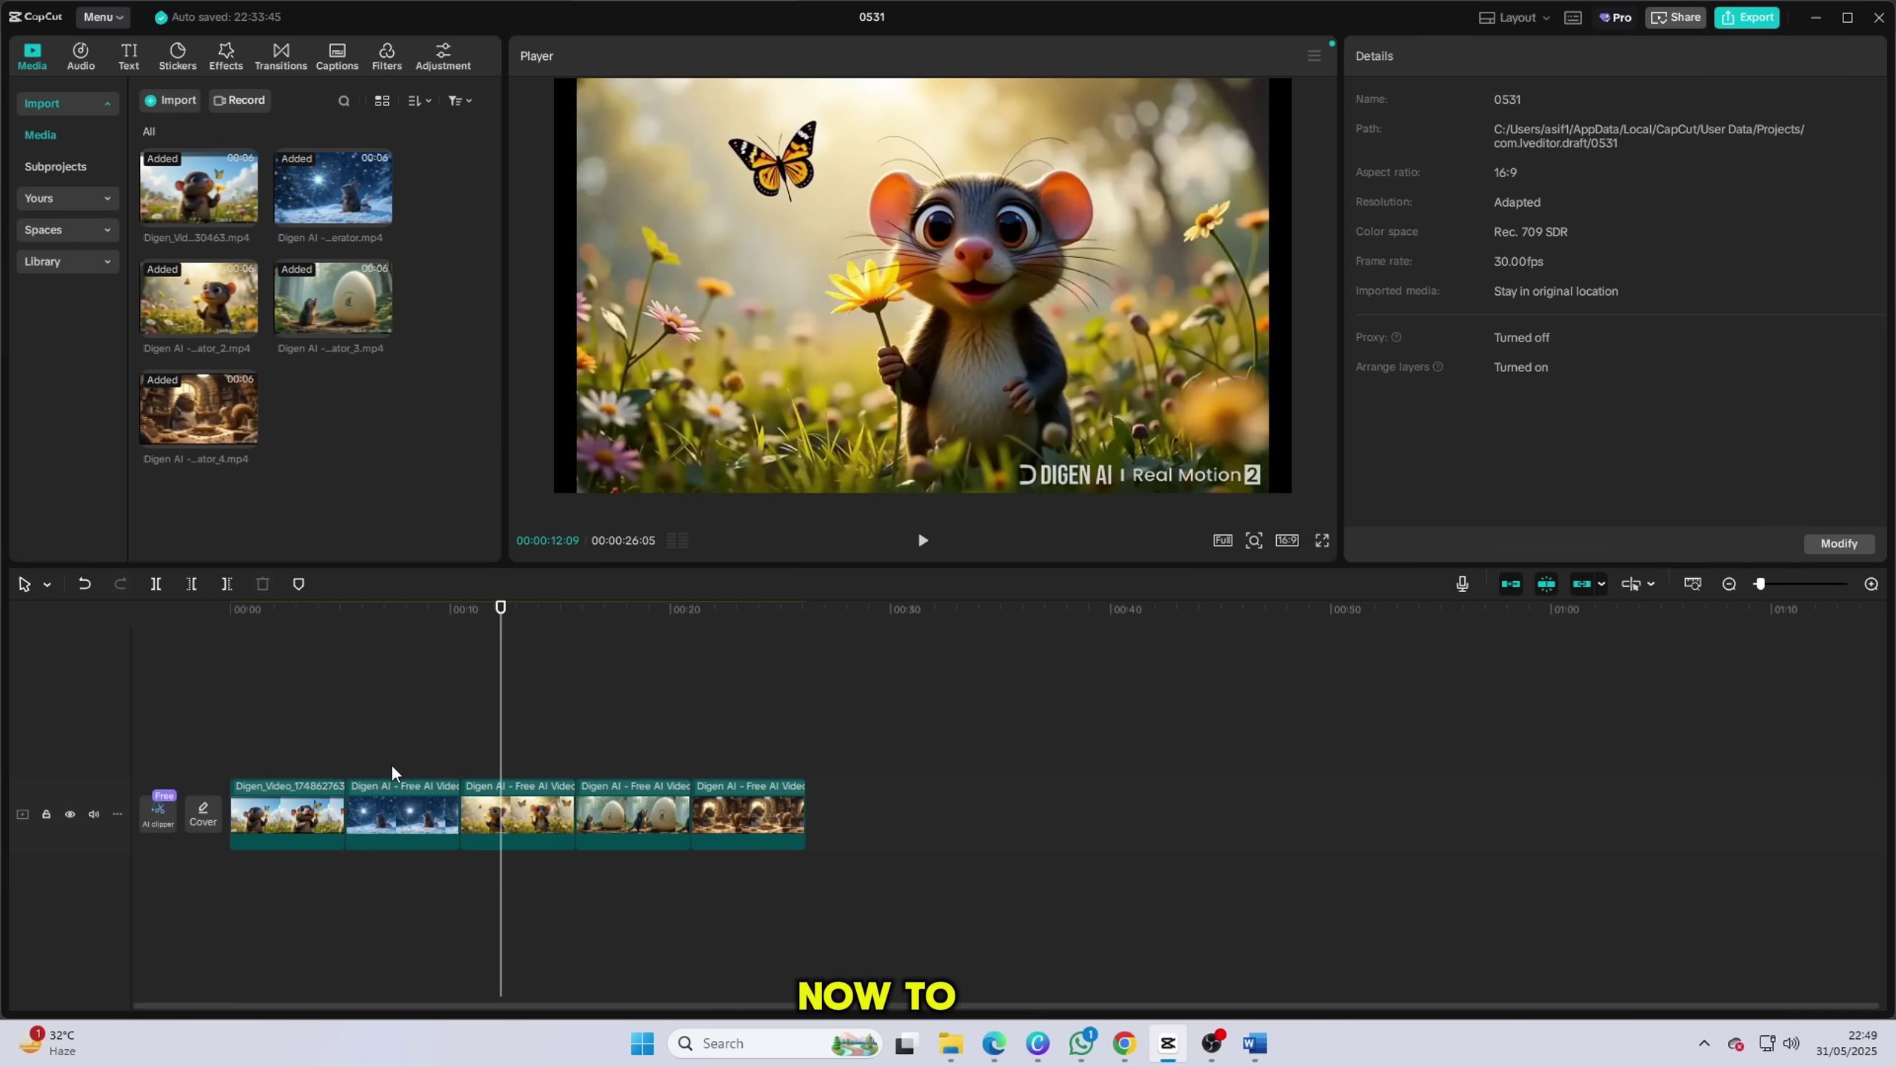
pyautogui.click(302, 799)
pyautogui.click(978, 707)
pyautogui.moveTo(977, 708); pyautogui.dragTo(125, 923)
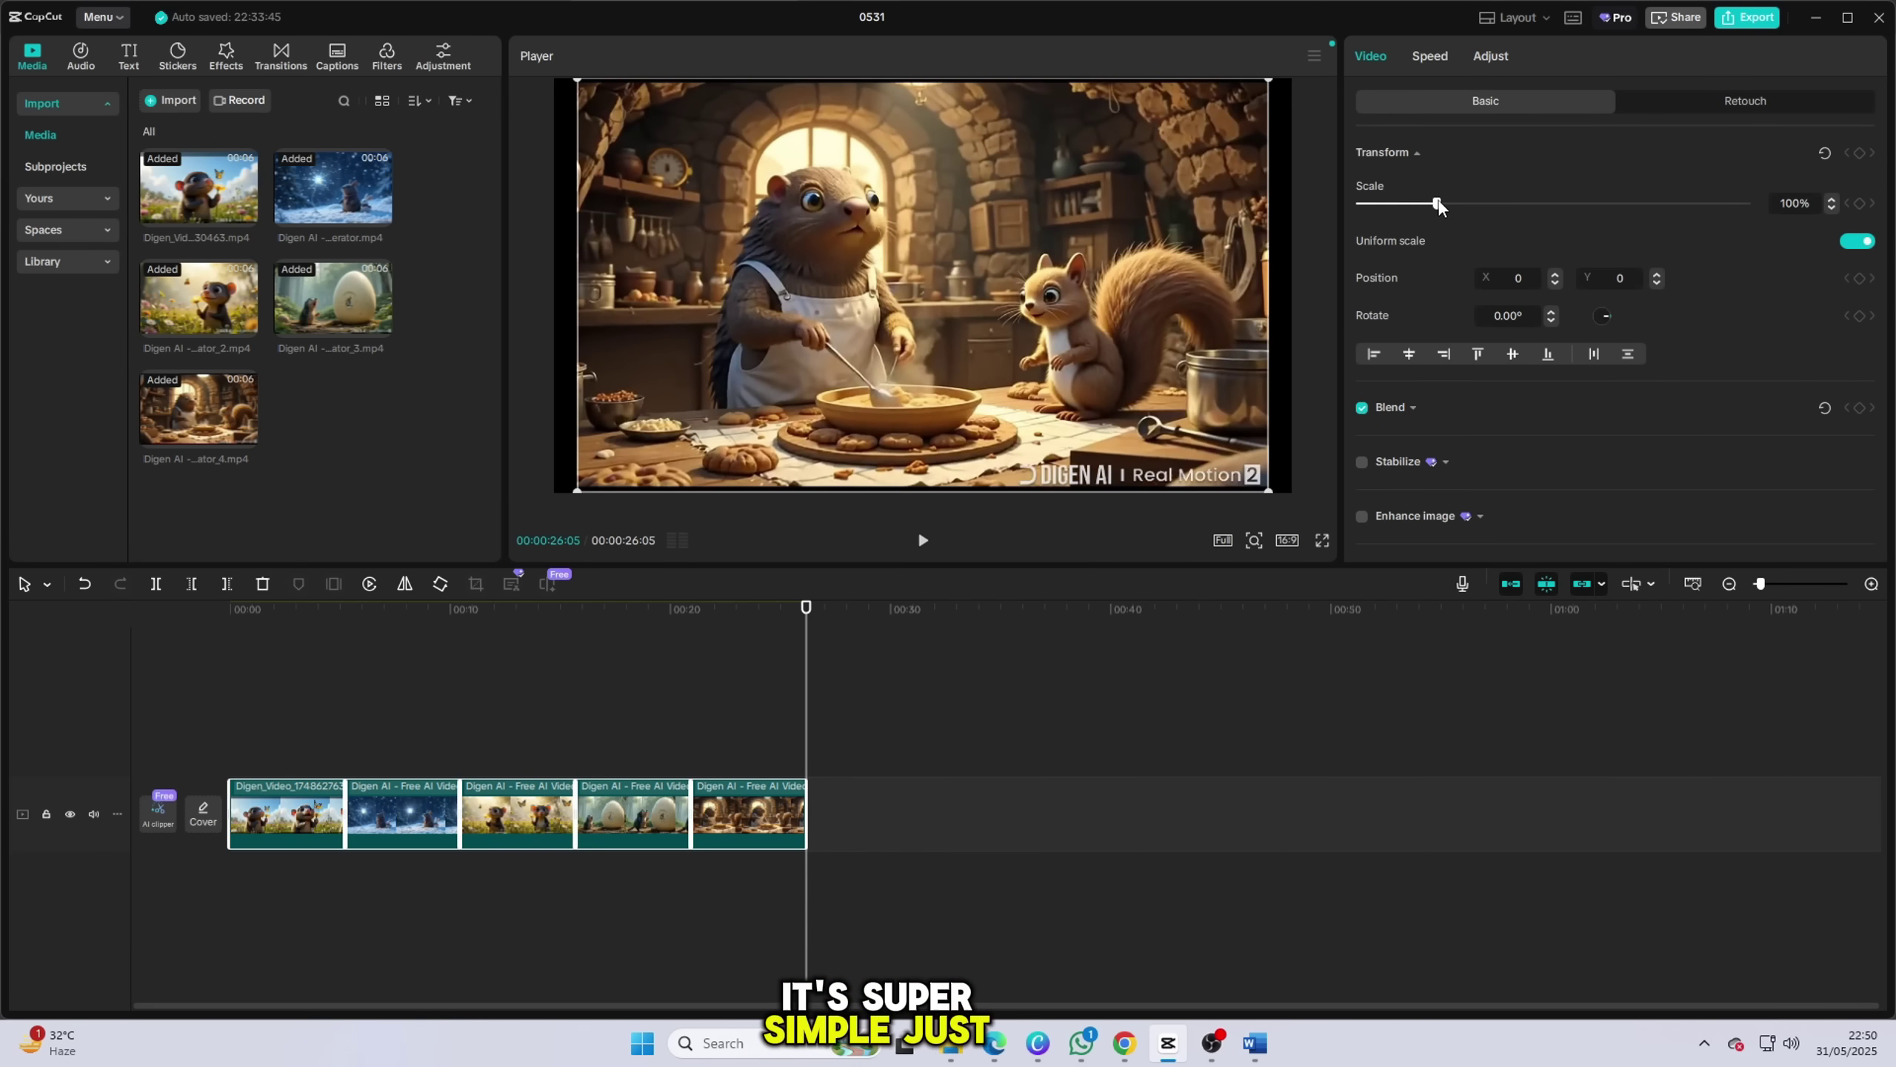
pyautogui.moveTo(1437, 203); pyautogui.dragTo(1443, 204)
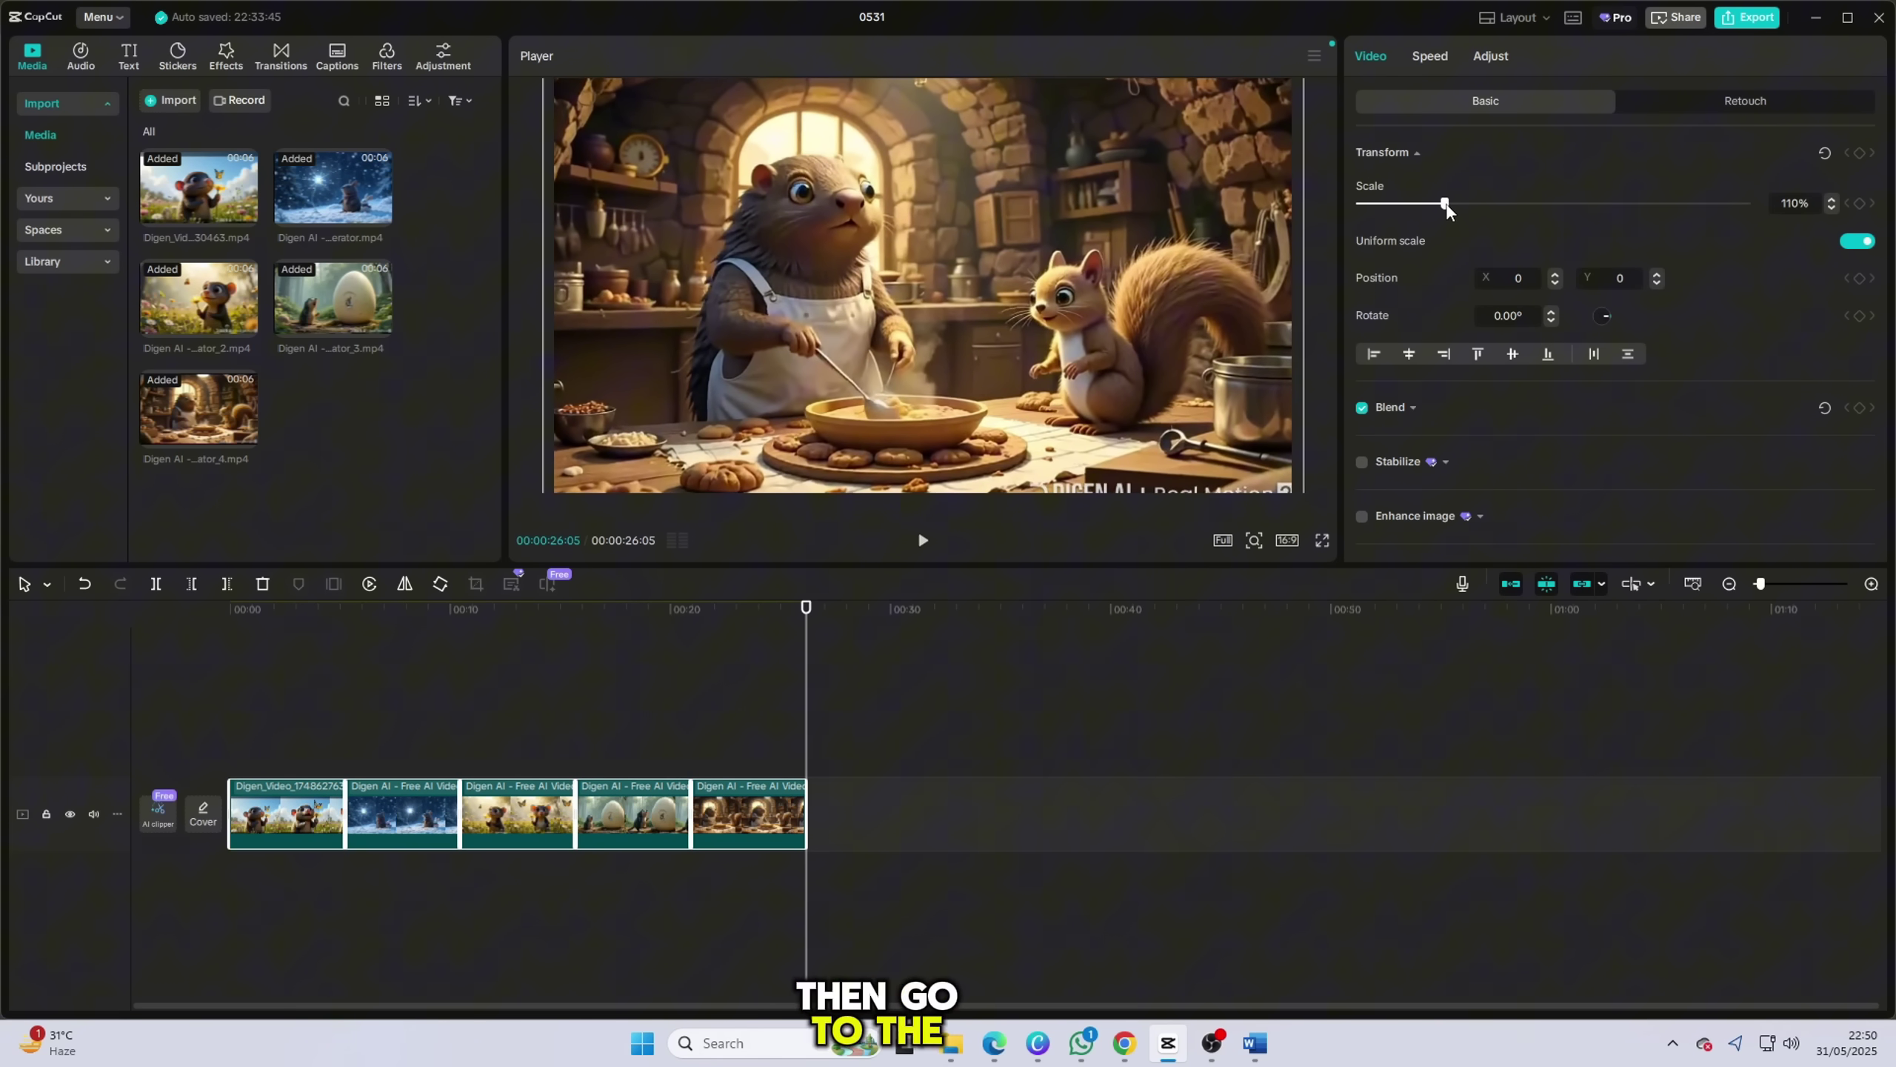
pyautogui.moveTo(1446, 204); pyautogui.dragTo(1452, 205)
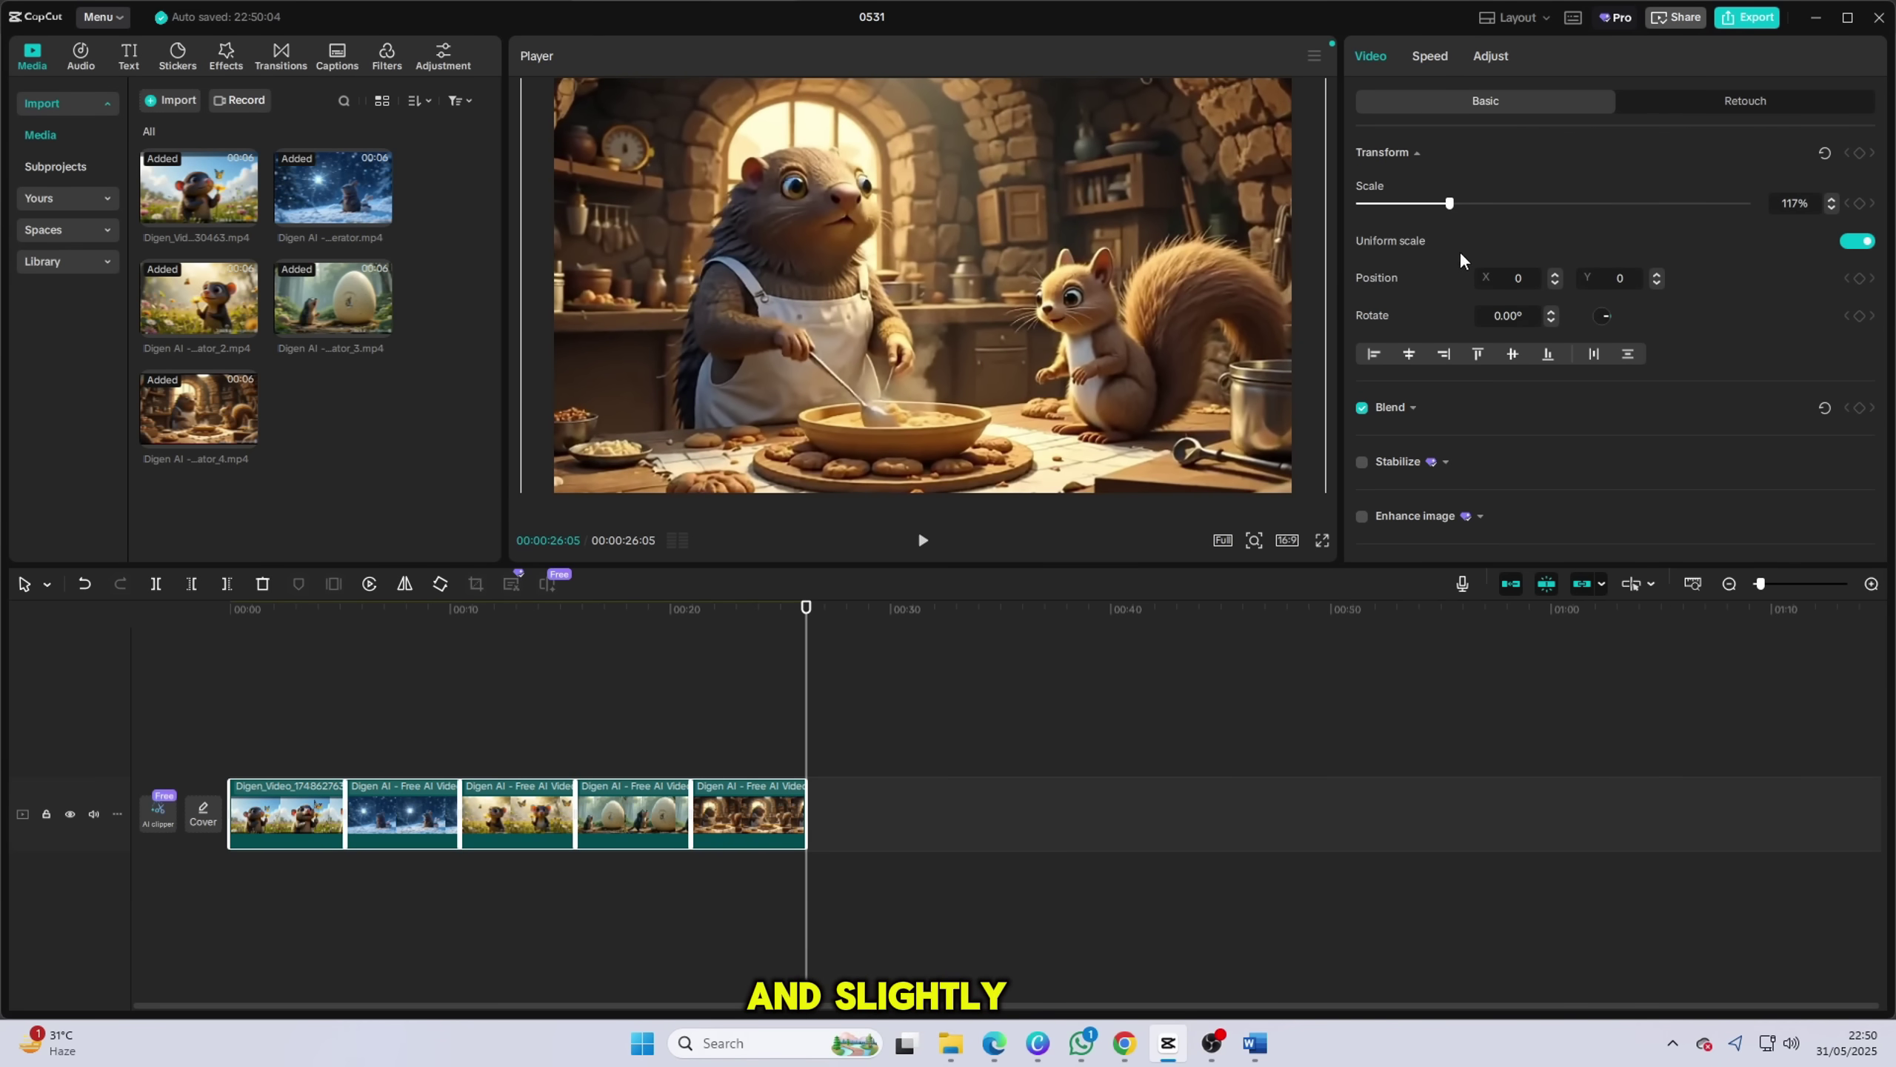
pyautogui.click(224, 609)
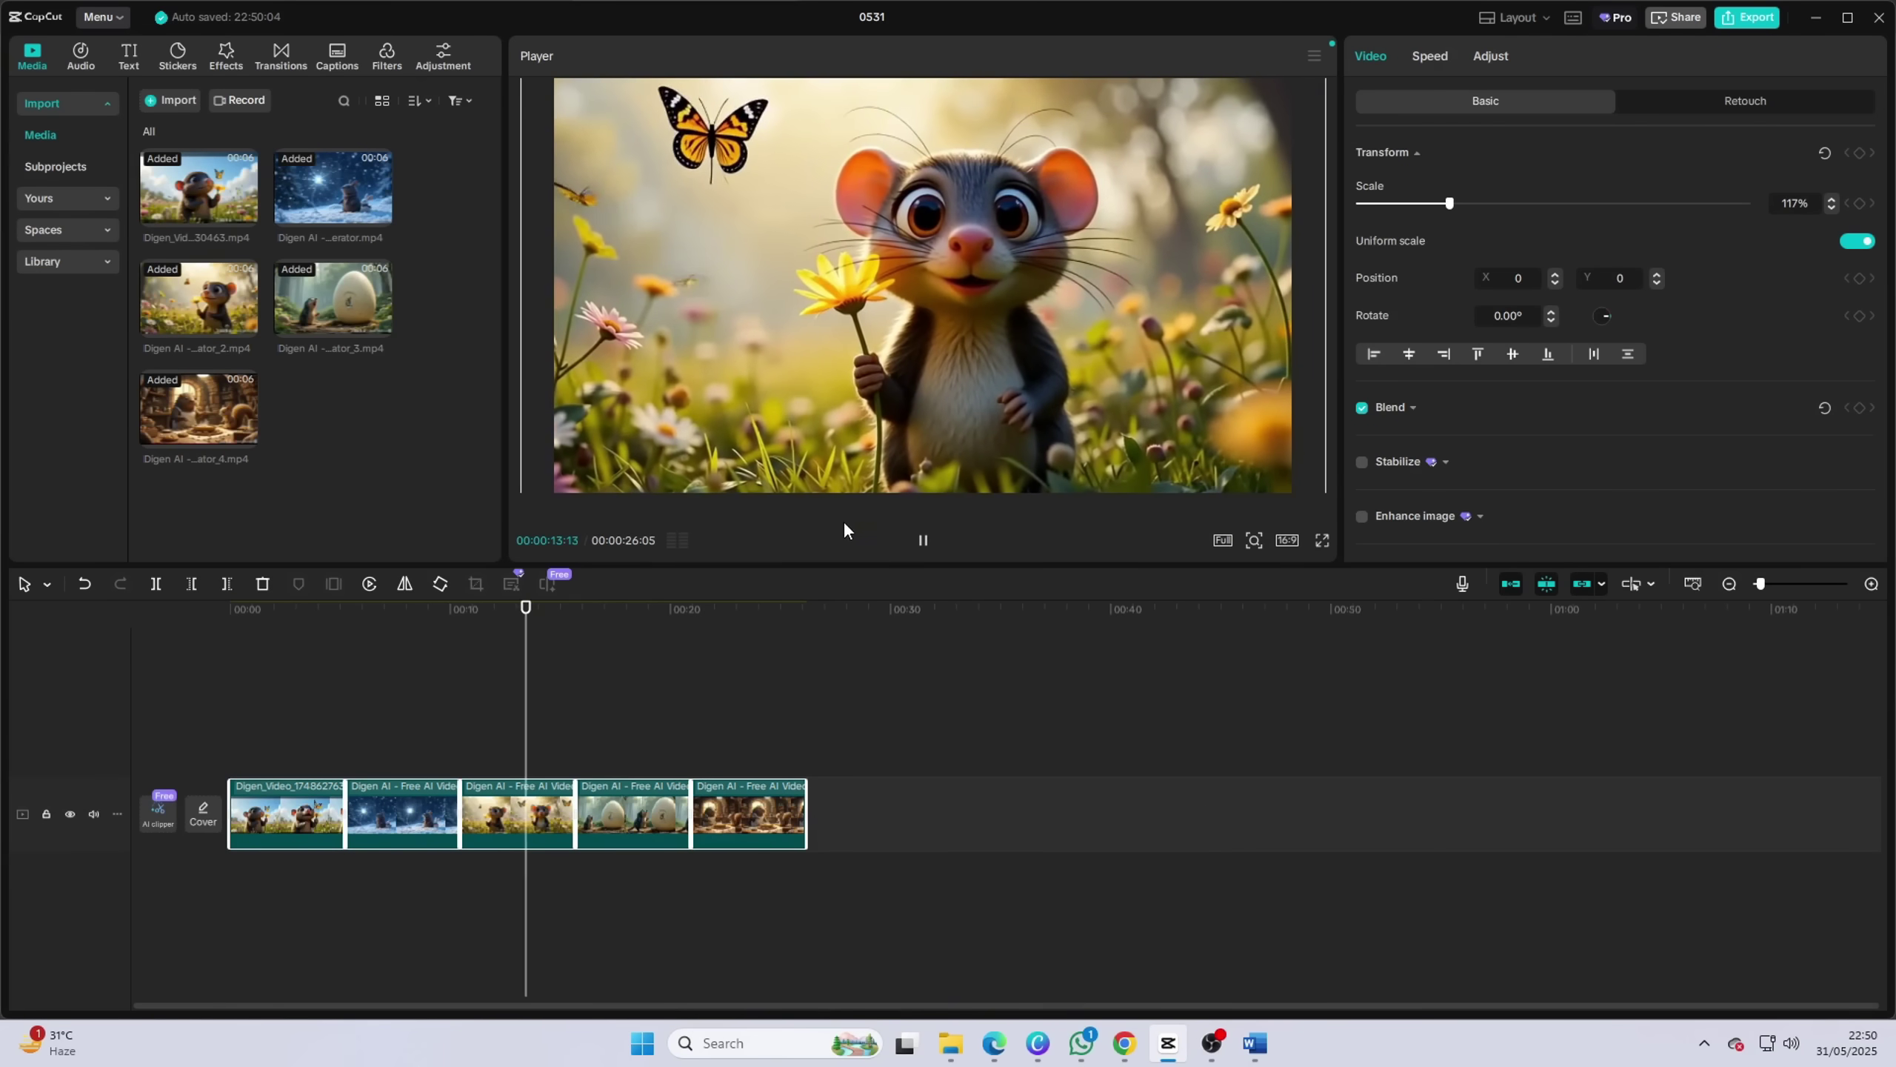
pyautogui.click(923, 543)
pyautogui.click(170, 656)
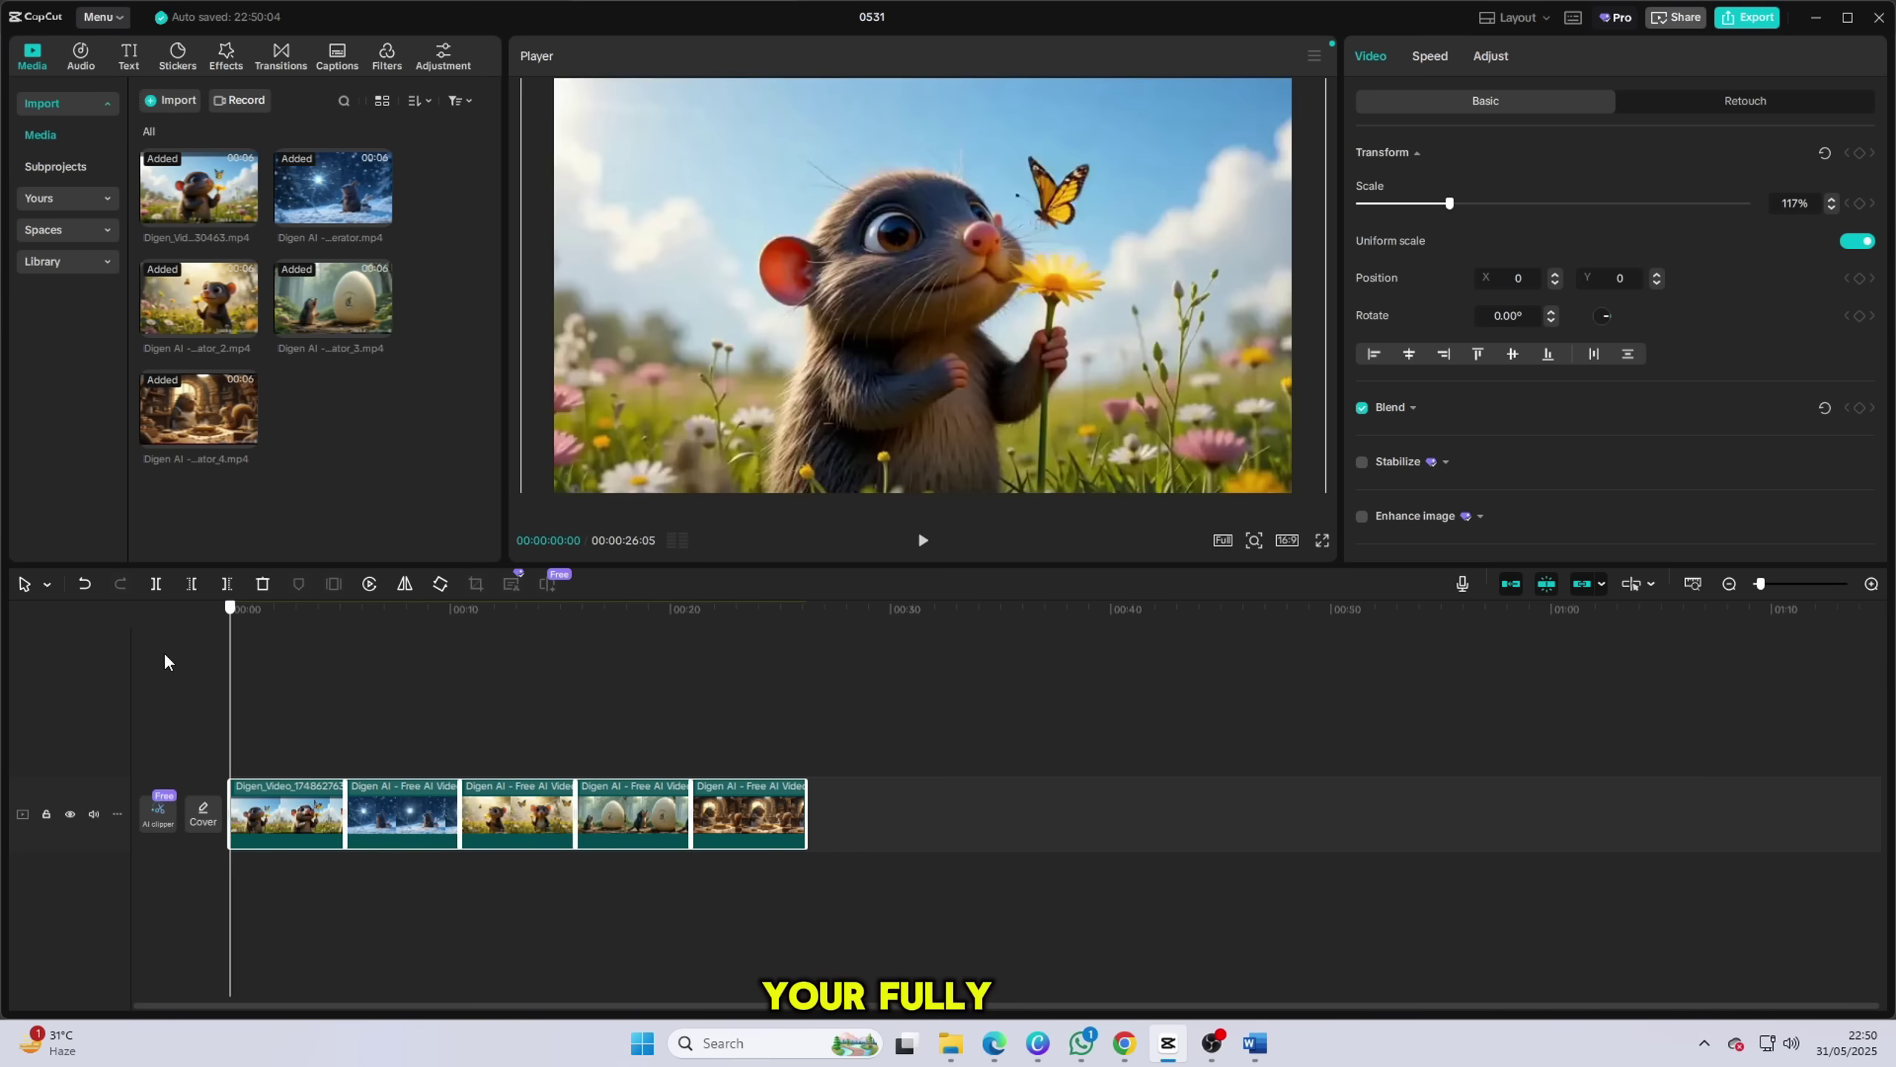
pyautogui.click(631, 691)
pyautogui.click(871, 719)
pyautogui.click(556, 726)
pyautogui.click(321, 726)
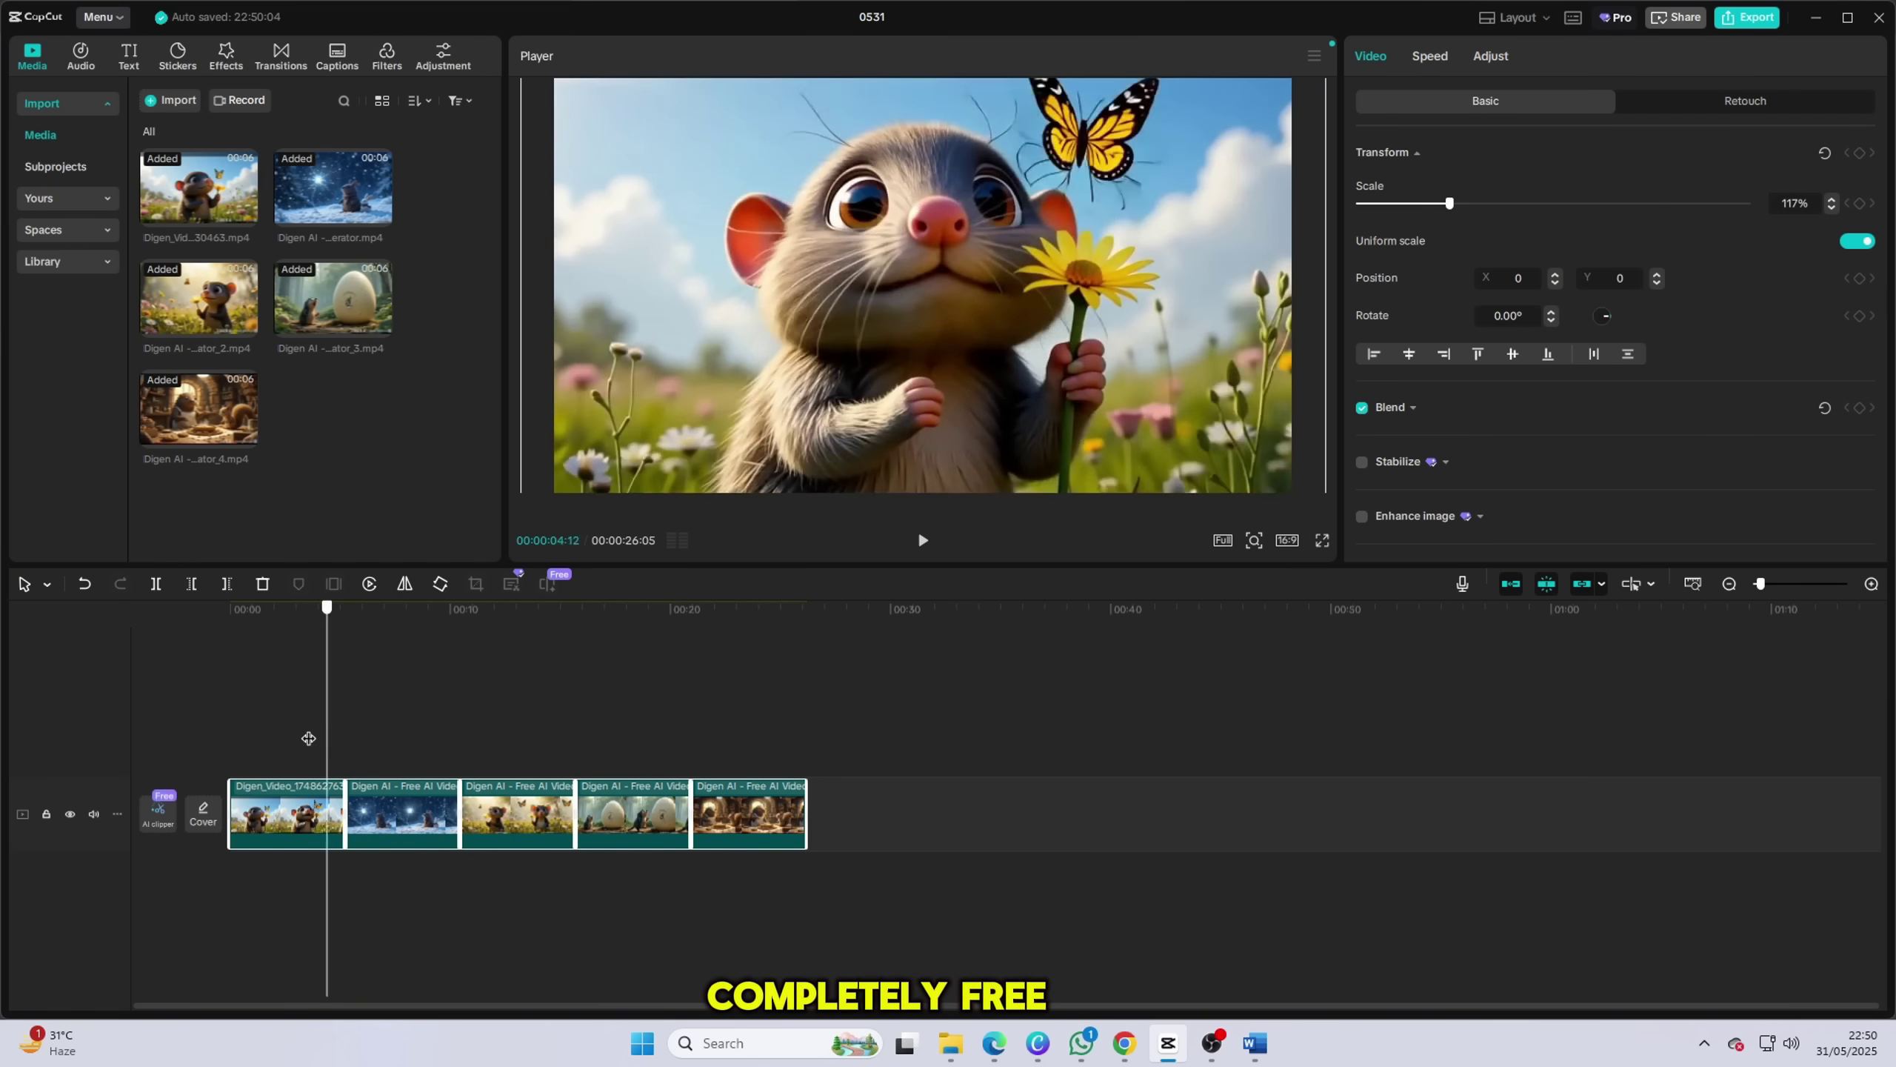
pyautogui.click(179, 731)
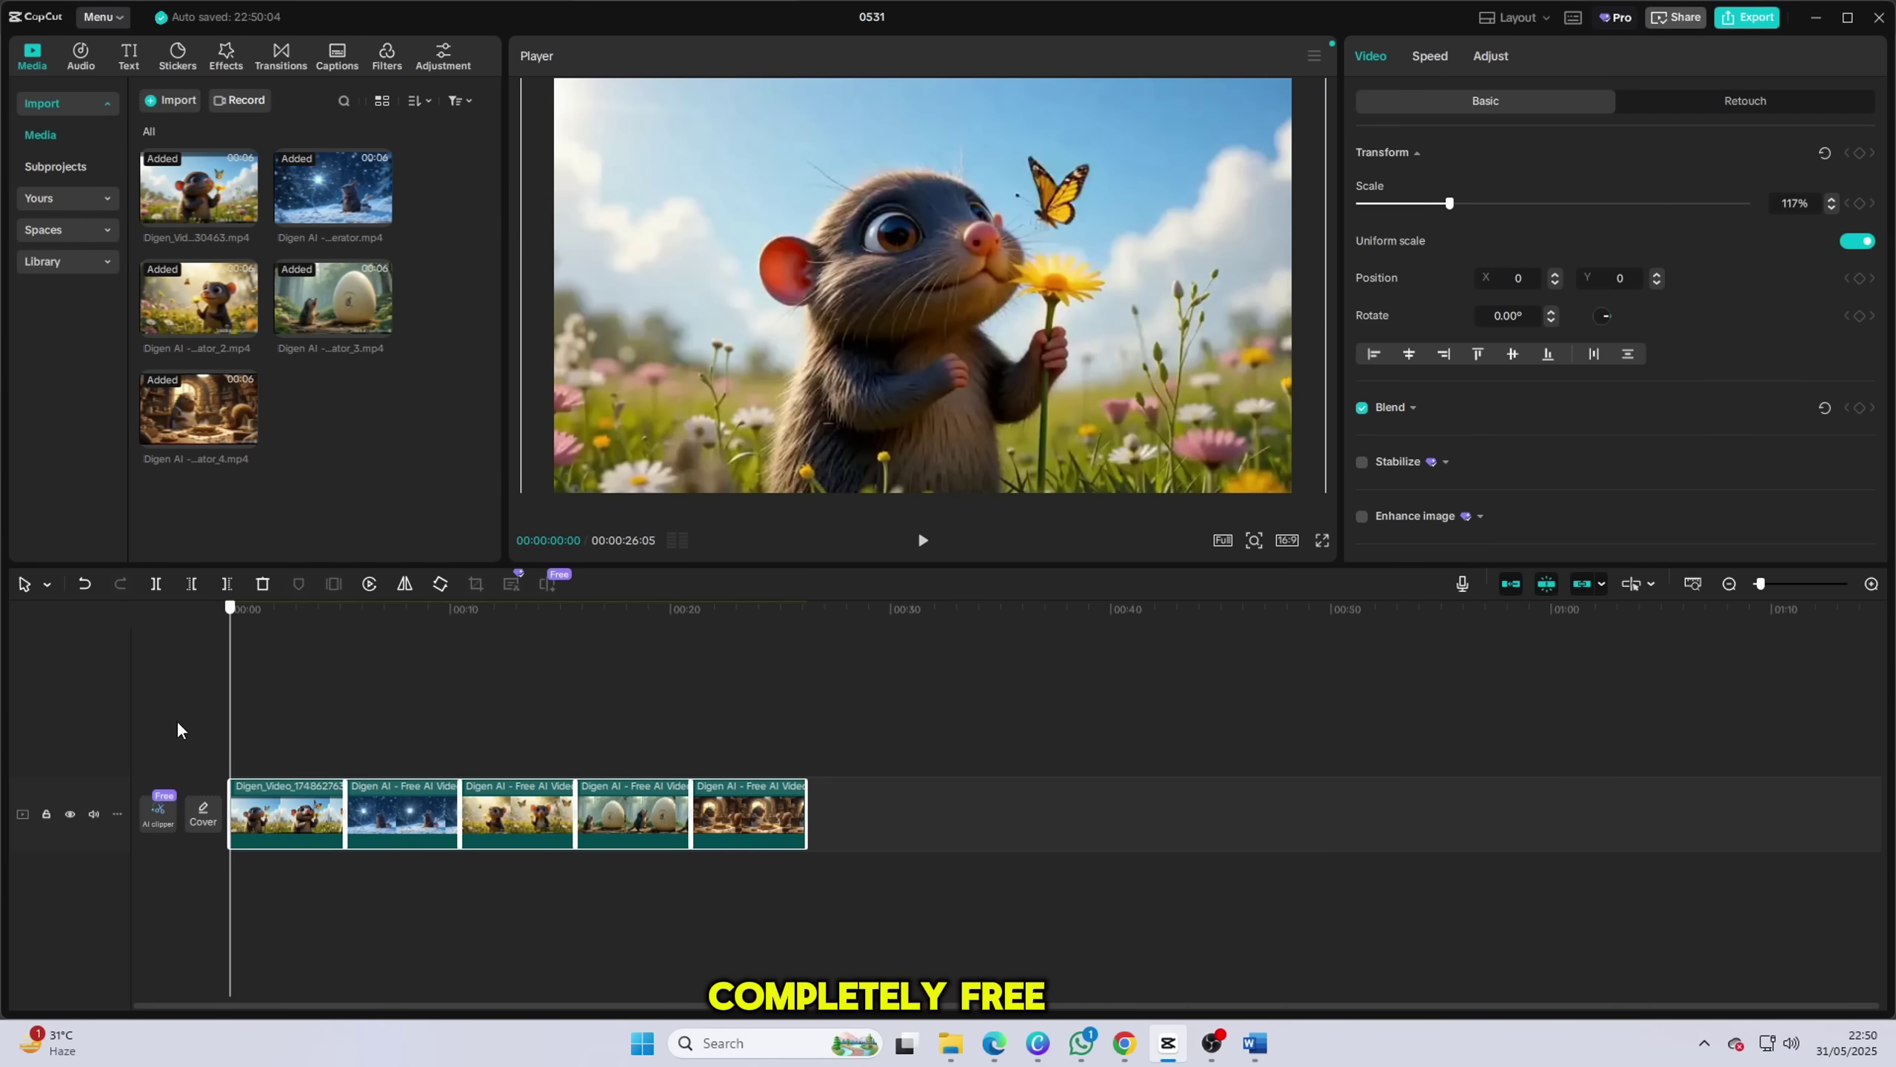
# Step: Place 0.5s Pull in transitions at each junction between the mole clips
pyautogui.click(226, 60)
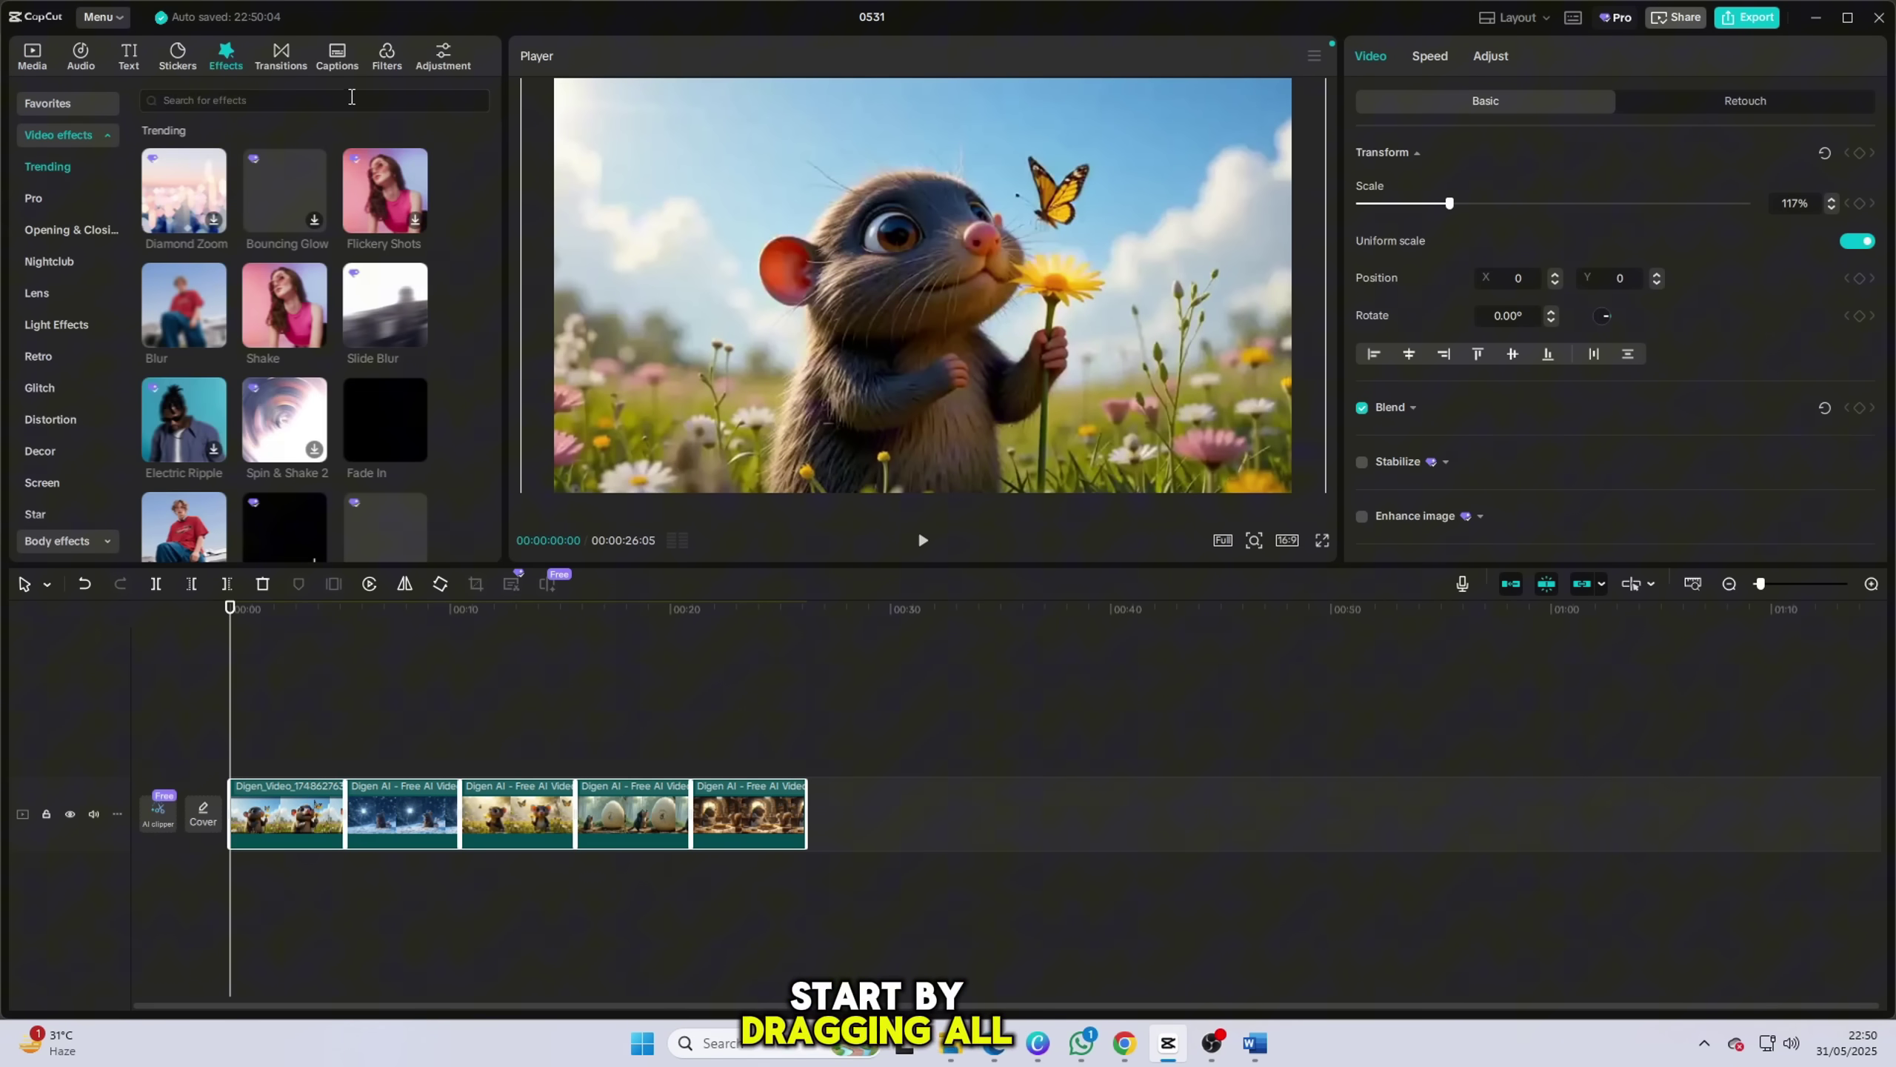
pyautogui.click(337, 57)
pyautogui.click(284, 57)
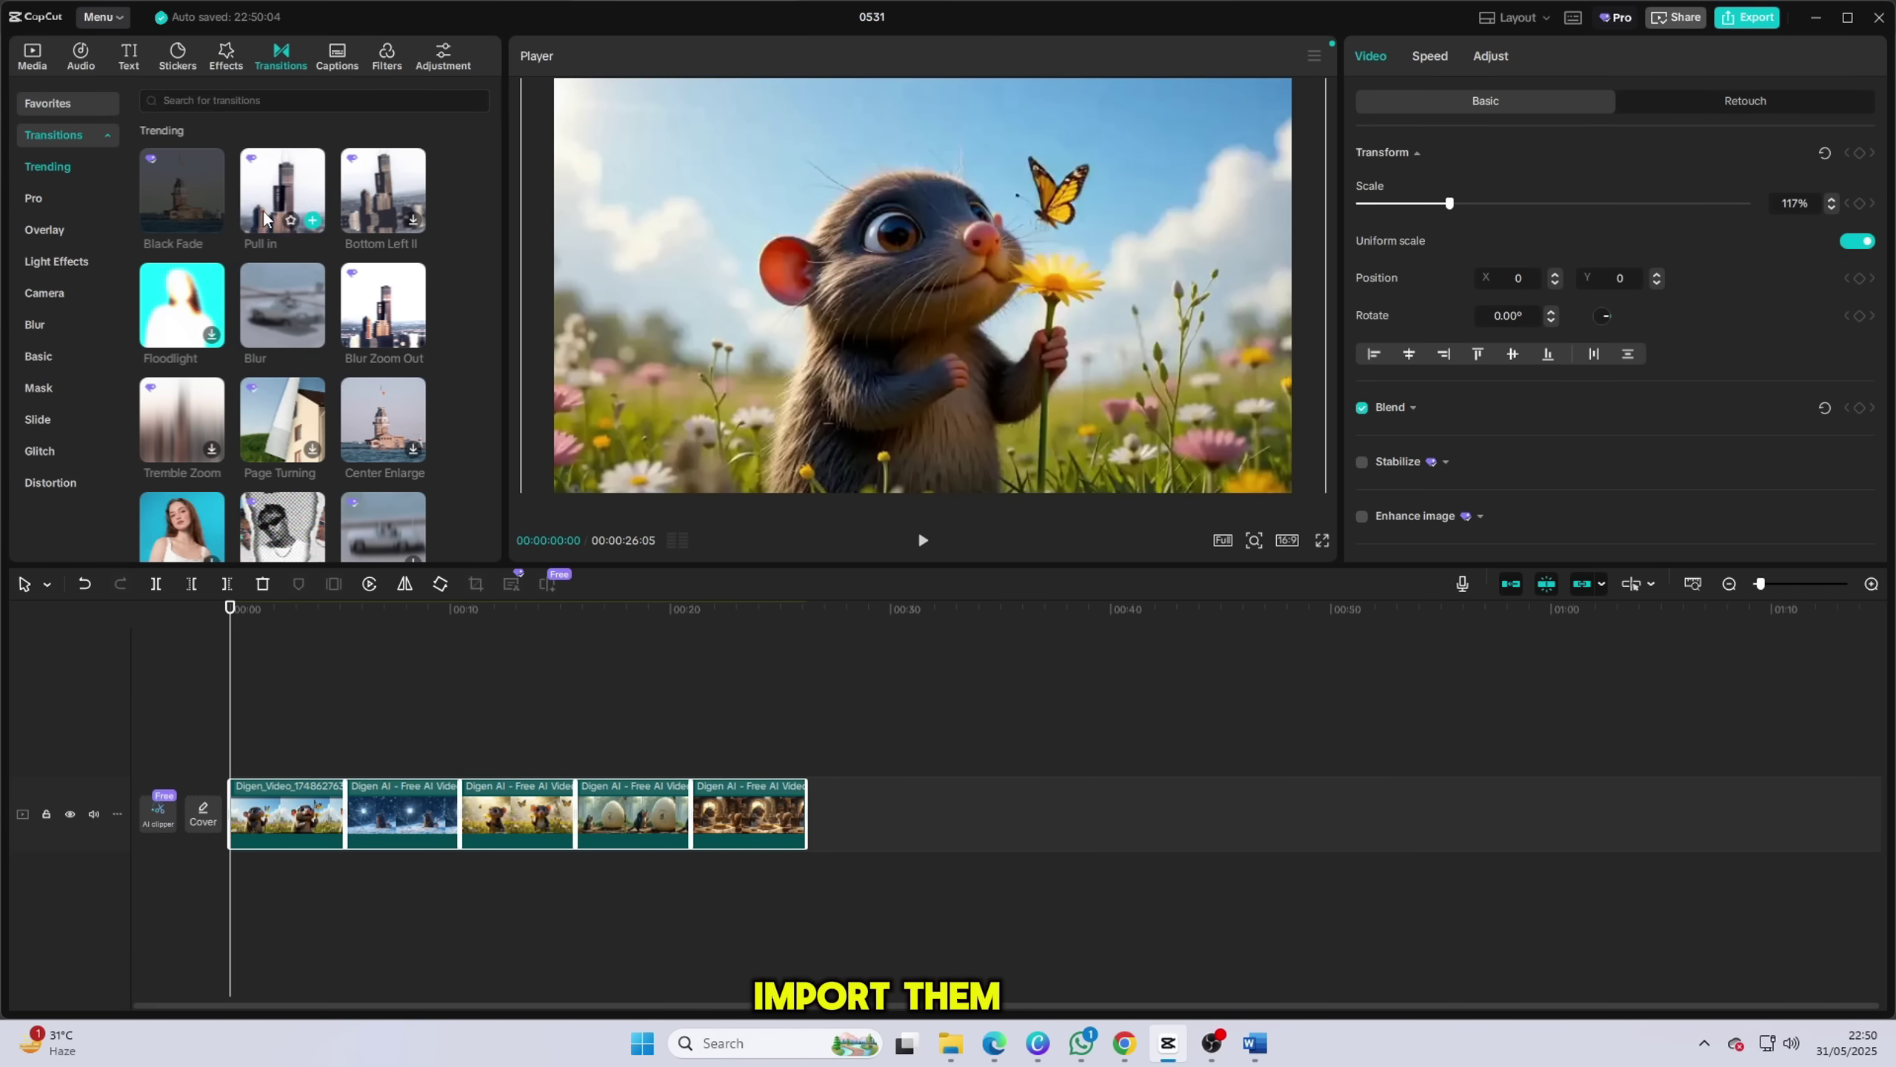
pyautogui.moveTo(266, 217); pyautogui.dragTo(309, 382)
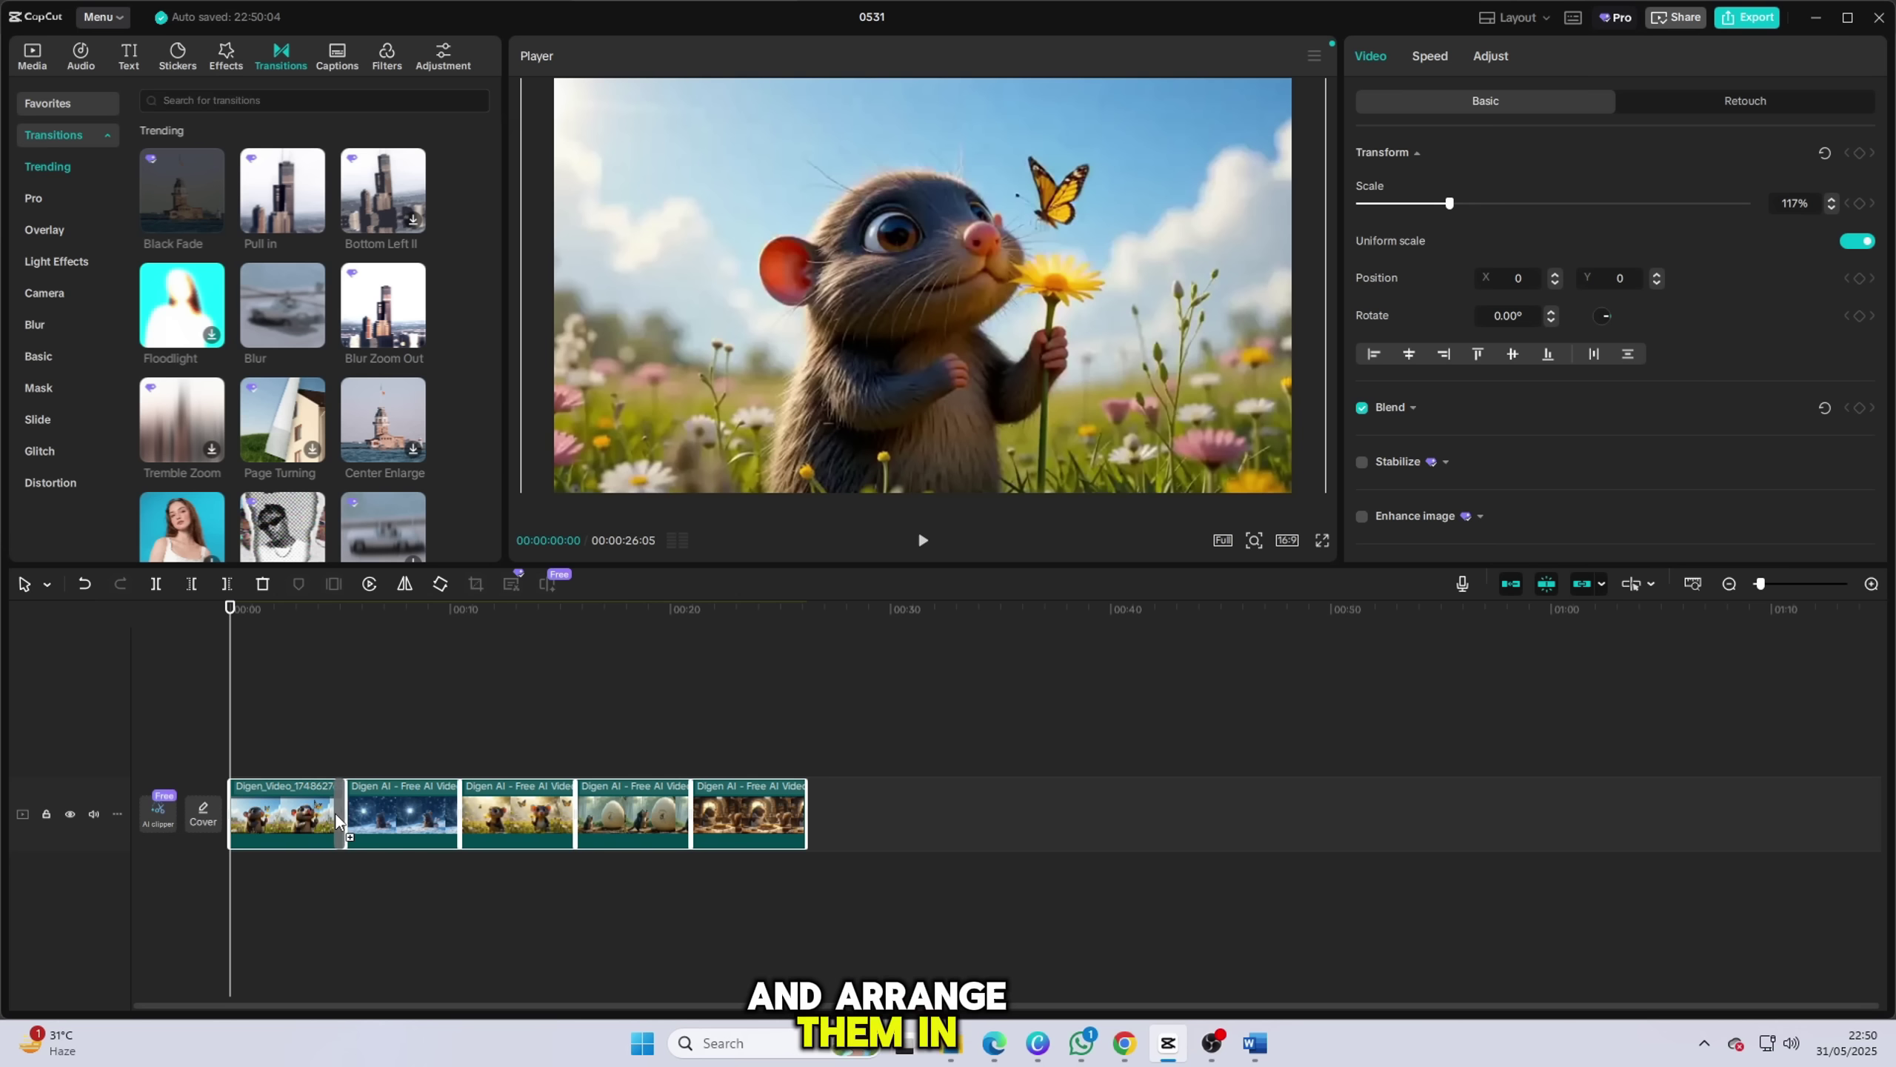
pyautogui.moveTo(336, 821); pyautogui.dragTo(339, 818)
pyautogui.moveTo(295, 183); pyautogui.dragTo(403, 721)
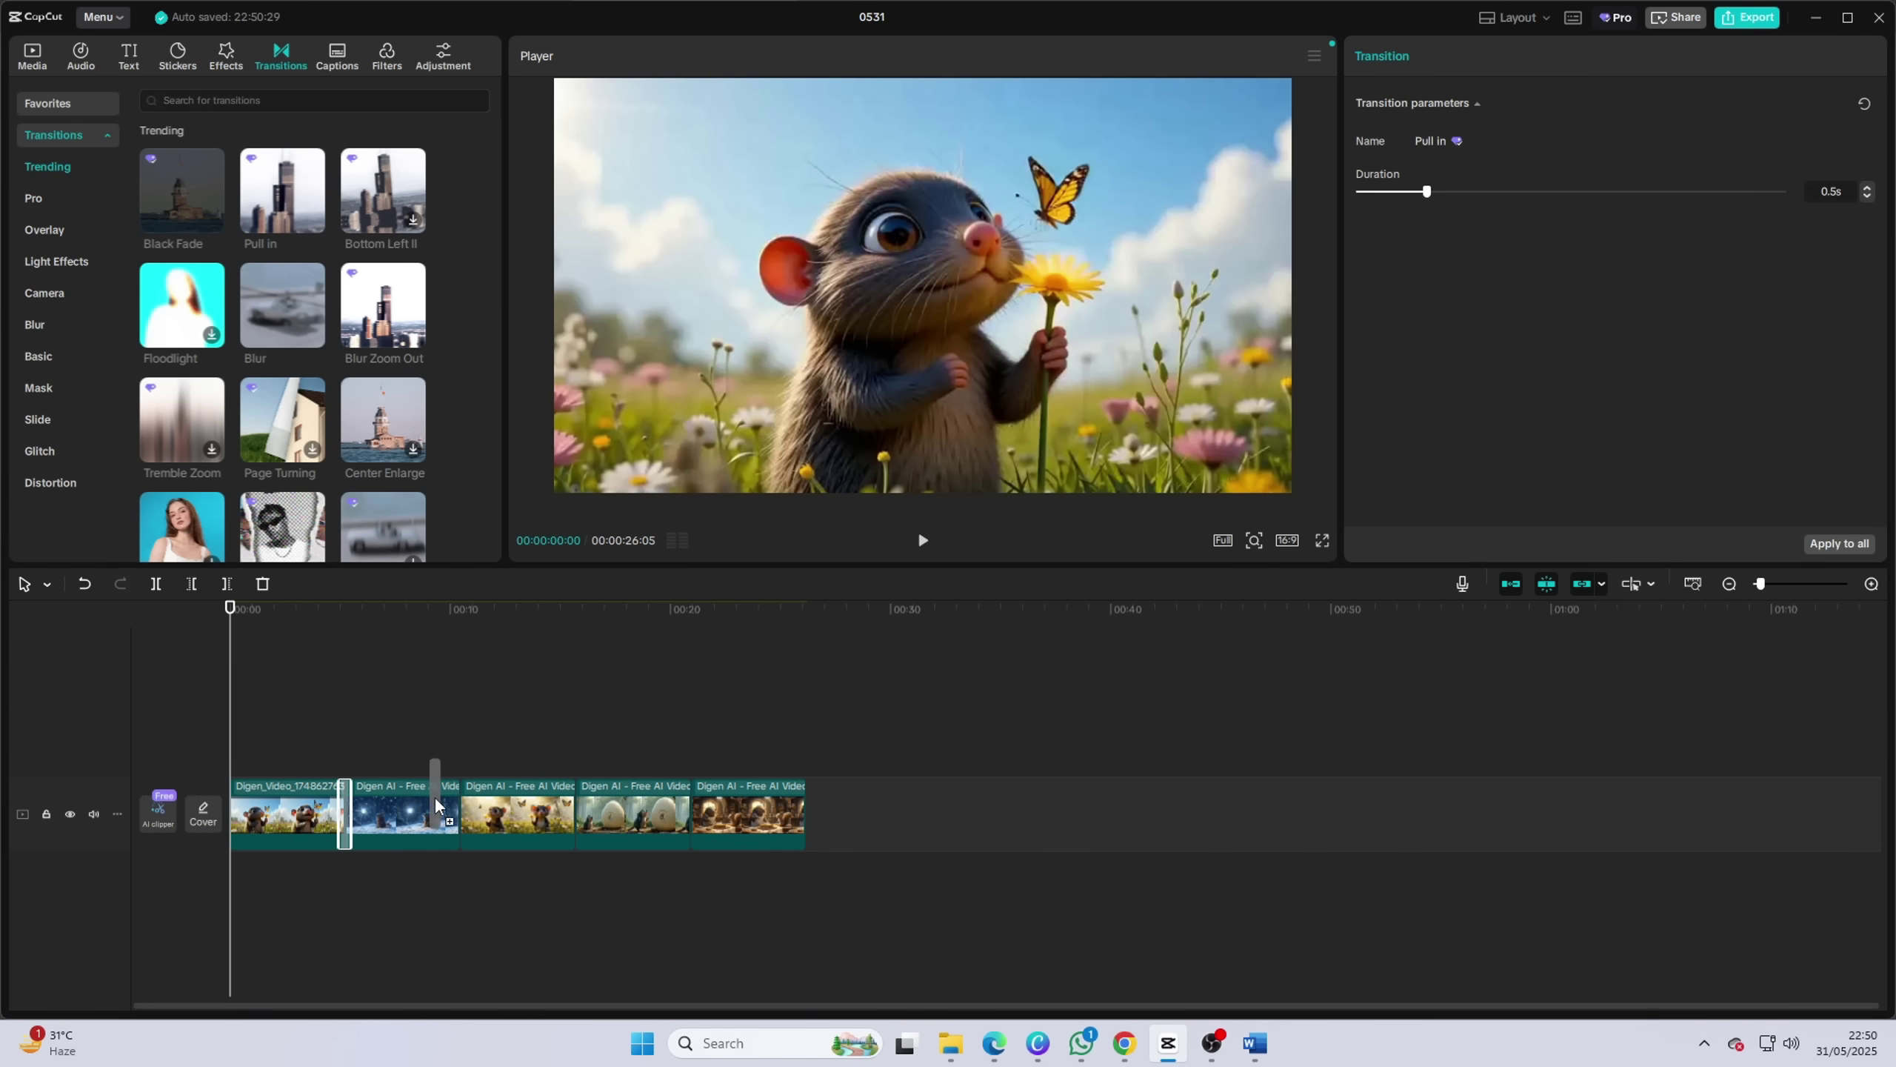
pyautogui.moveTo(351, 288); pyautogui.dragTo(456, 533)
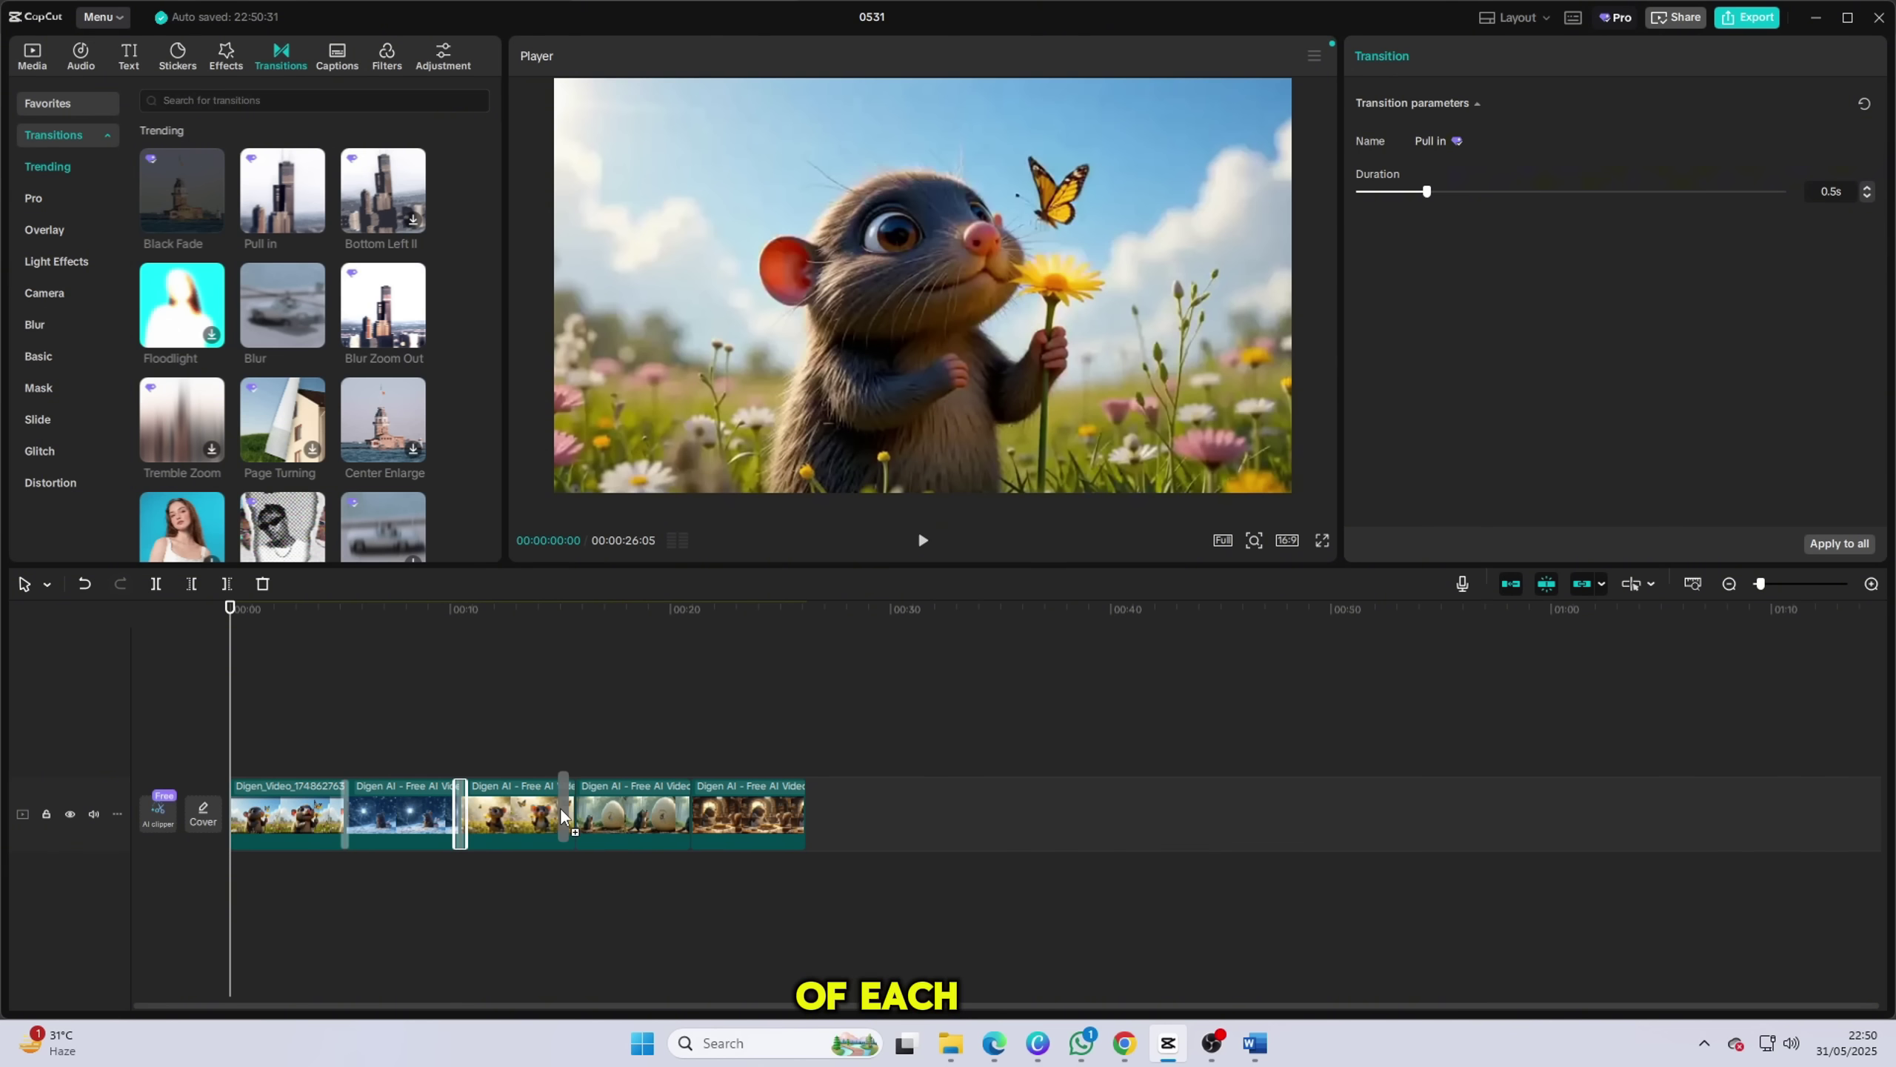
pyautogui.moveTo(291, 212); pyautogui.dragTo(585, 769)
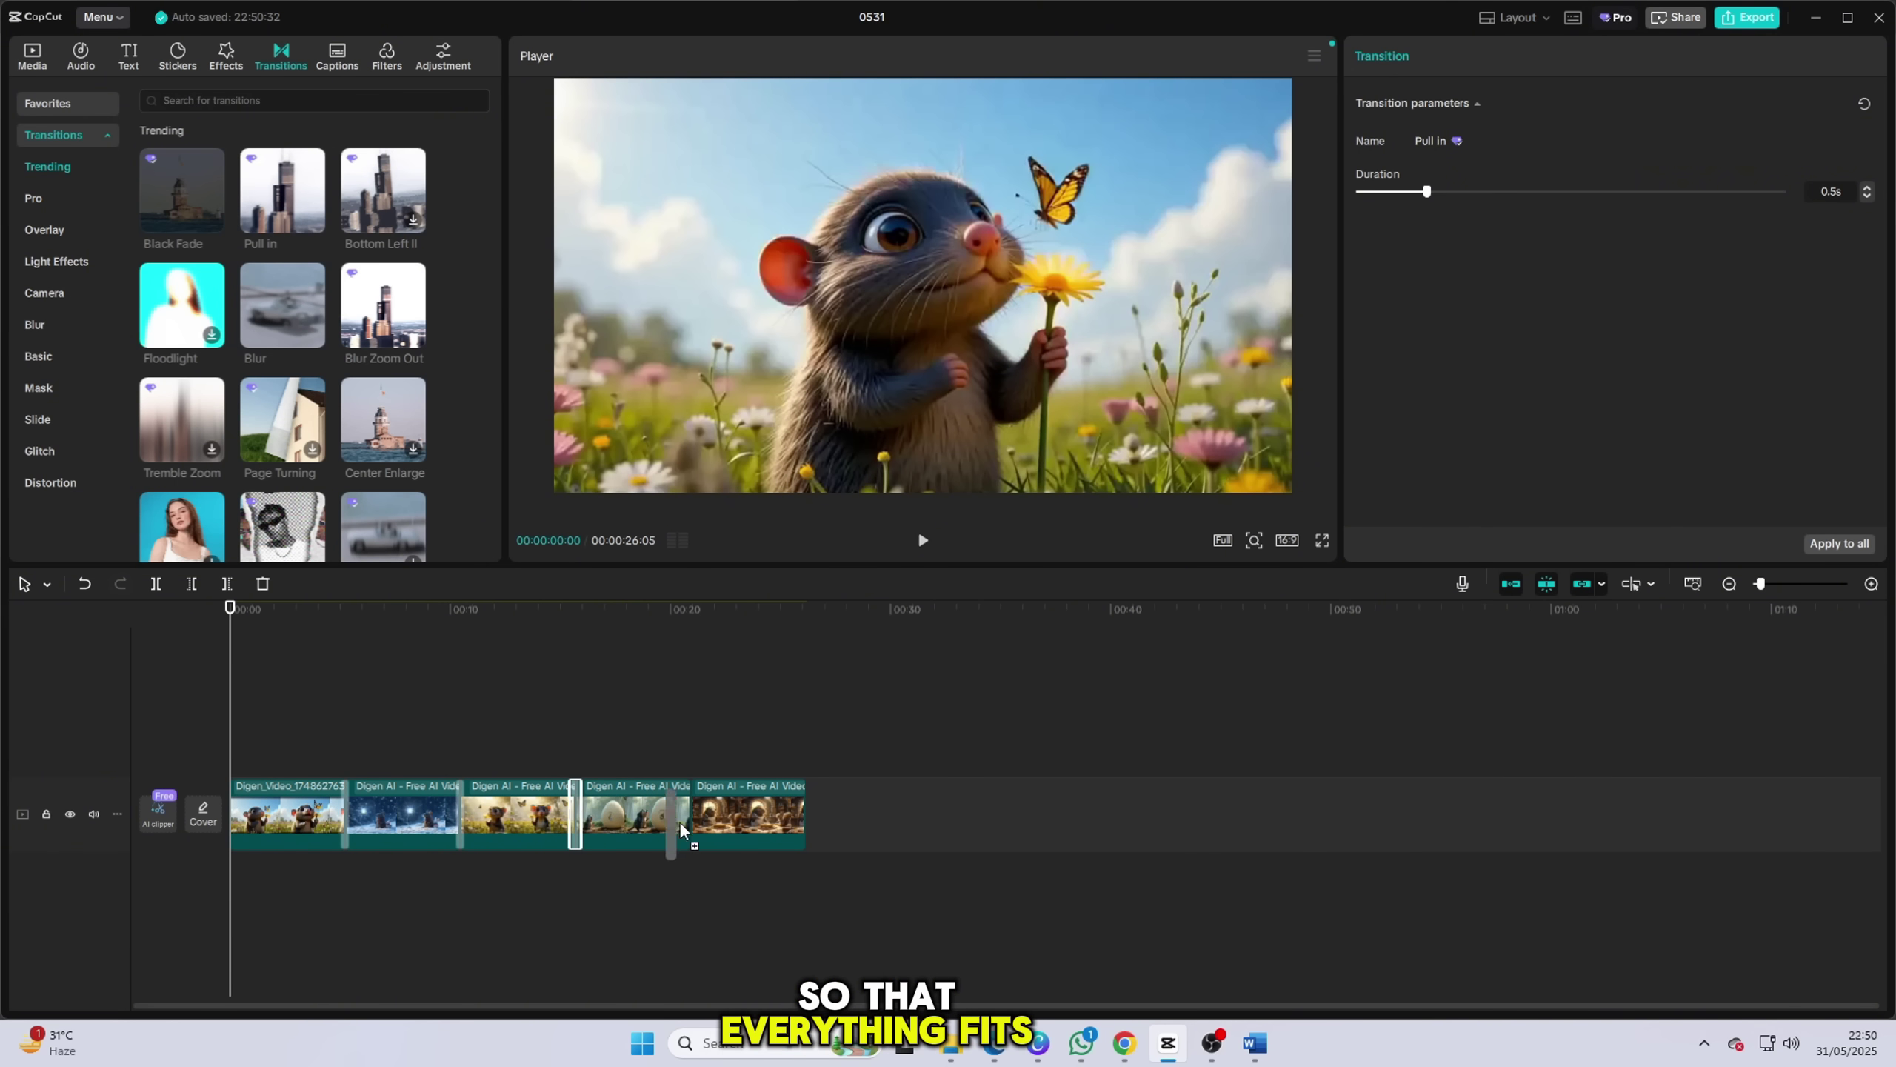
pyautogui.click(626, 821)
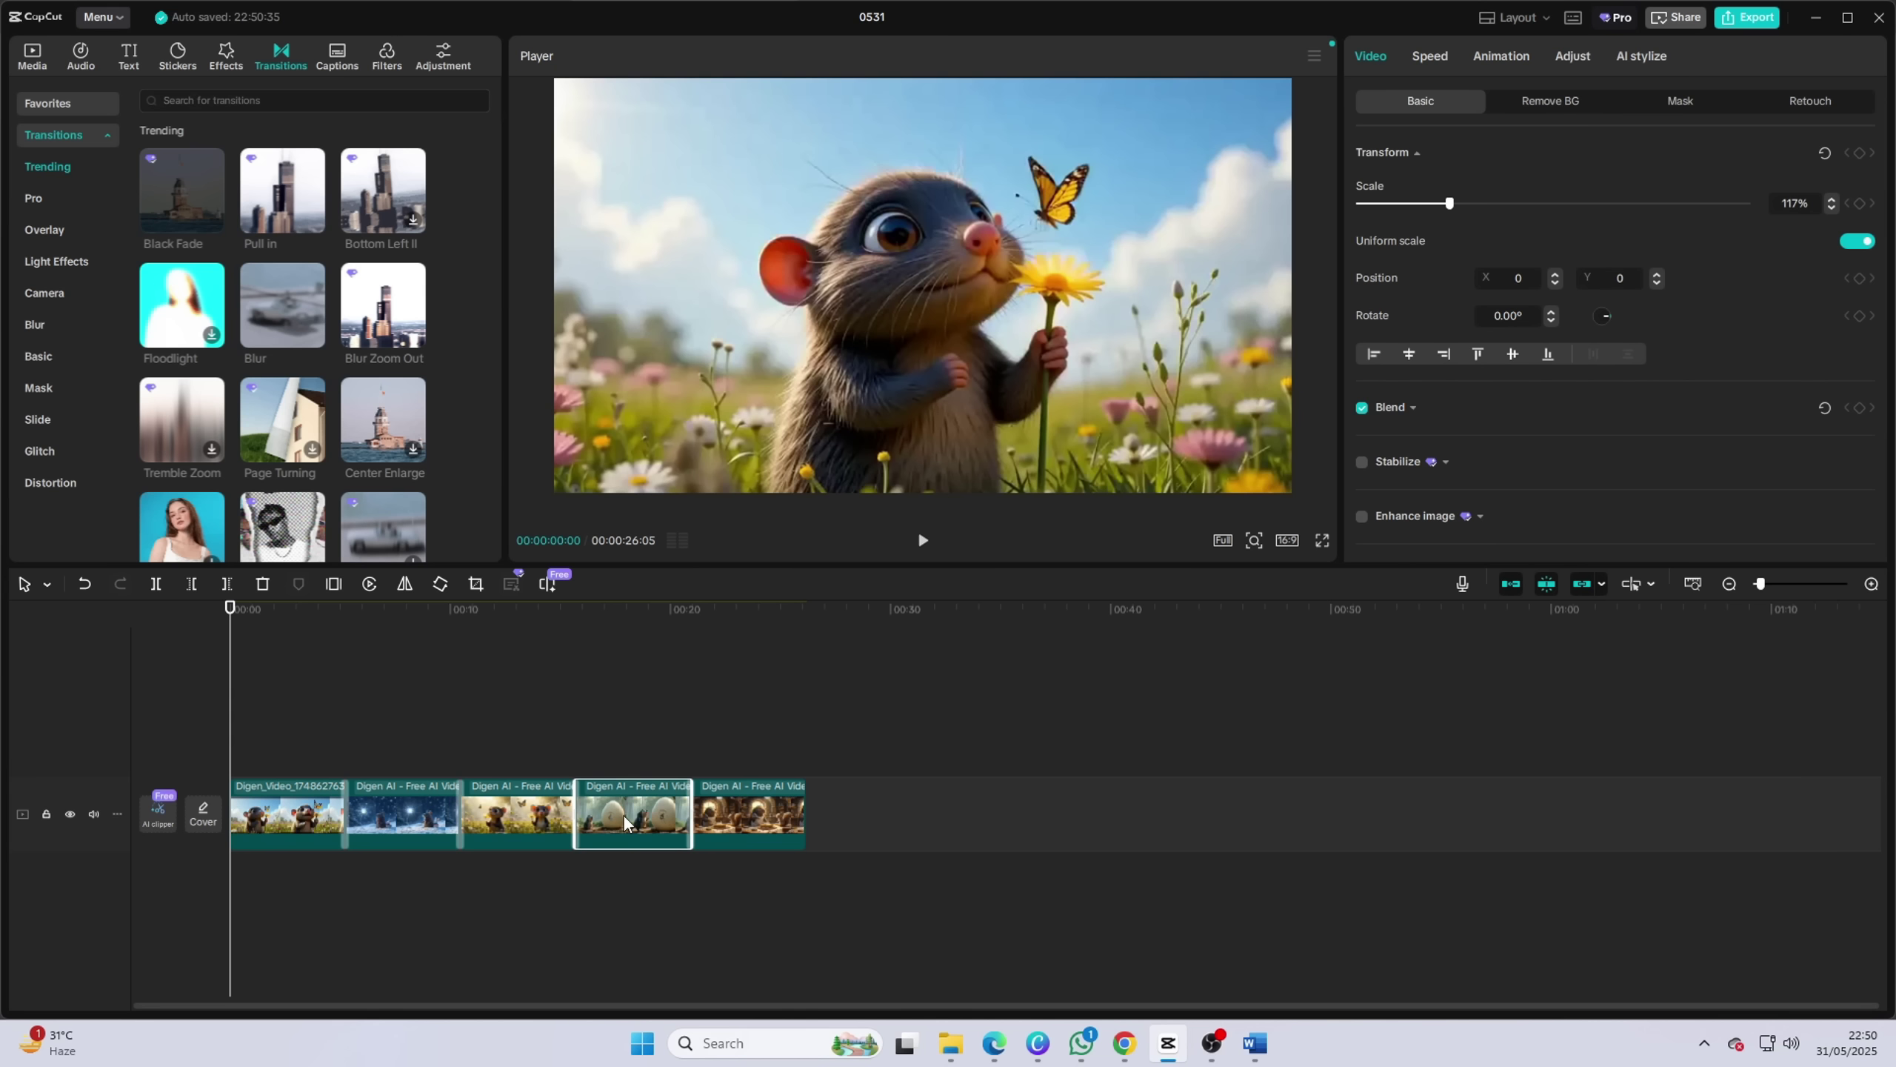
# Step: Browse the Text effects and preview the outlined ART style
pyautogui.click(148, 60)
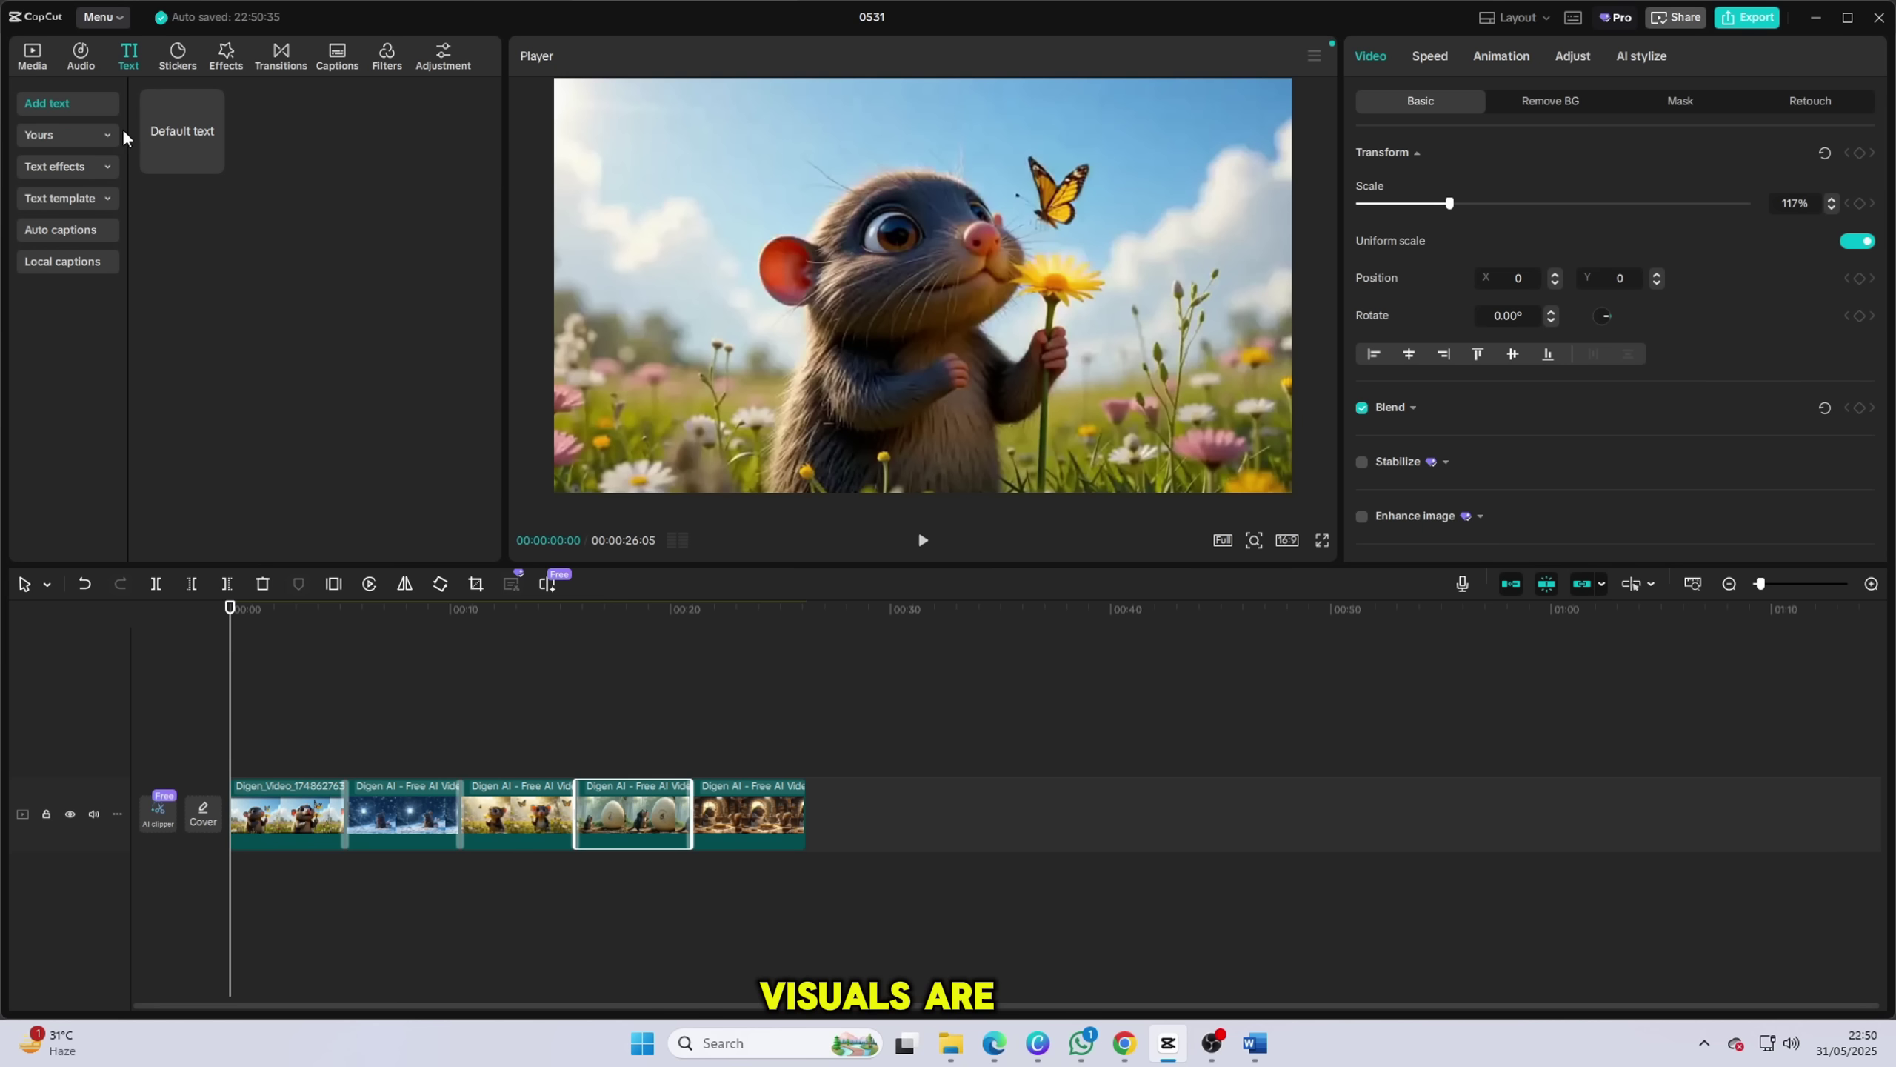
pyautogui.click(101, 168)
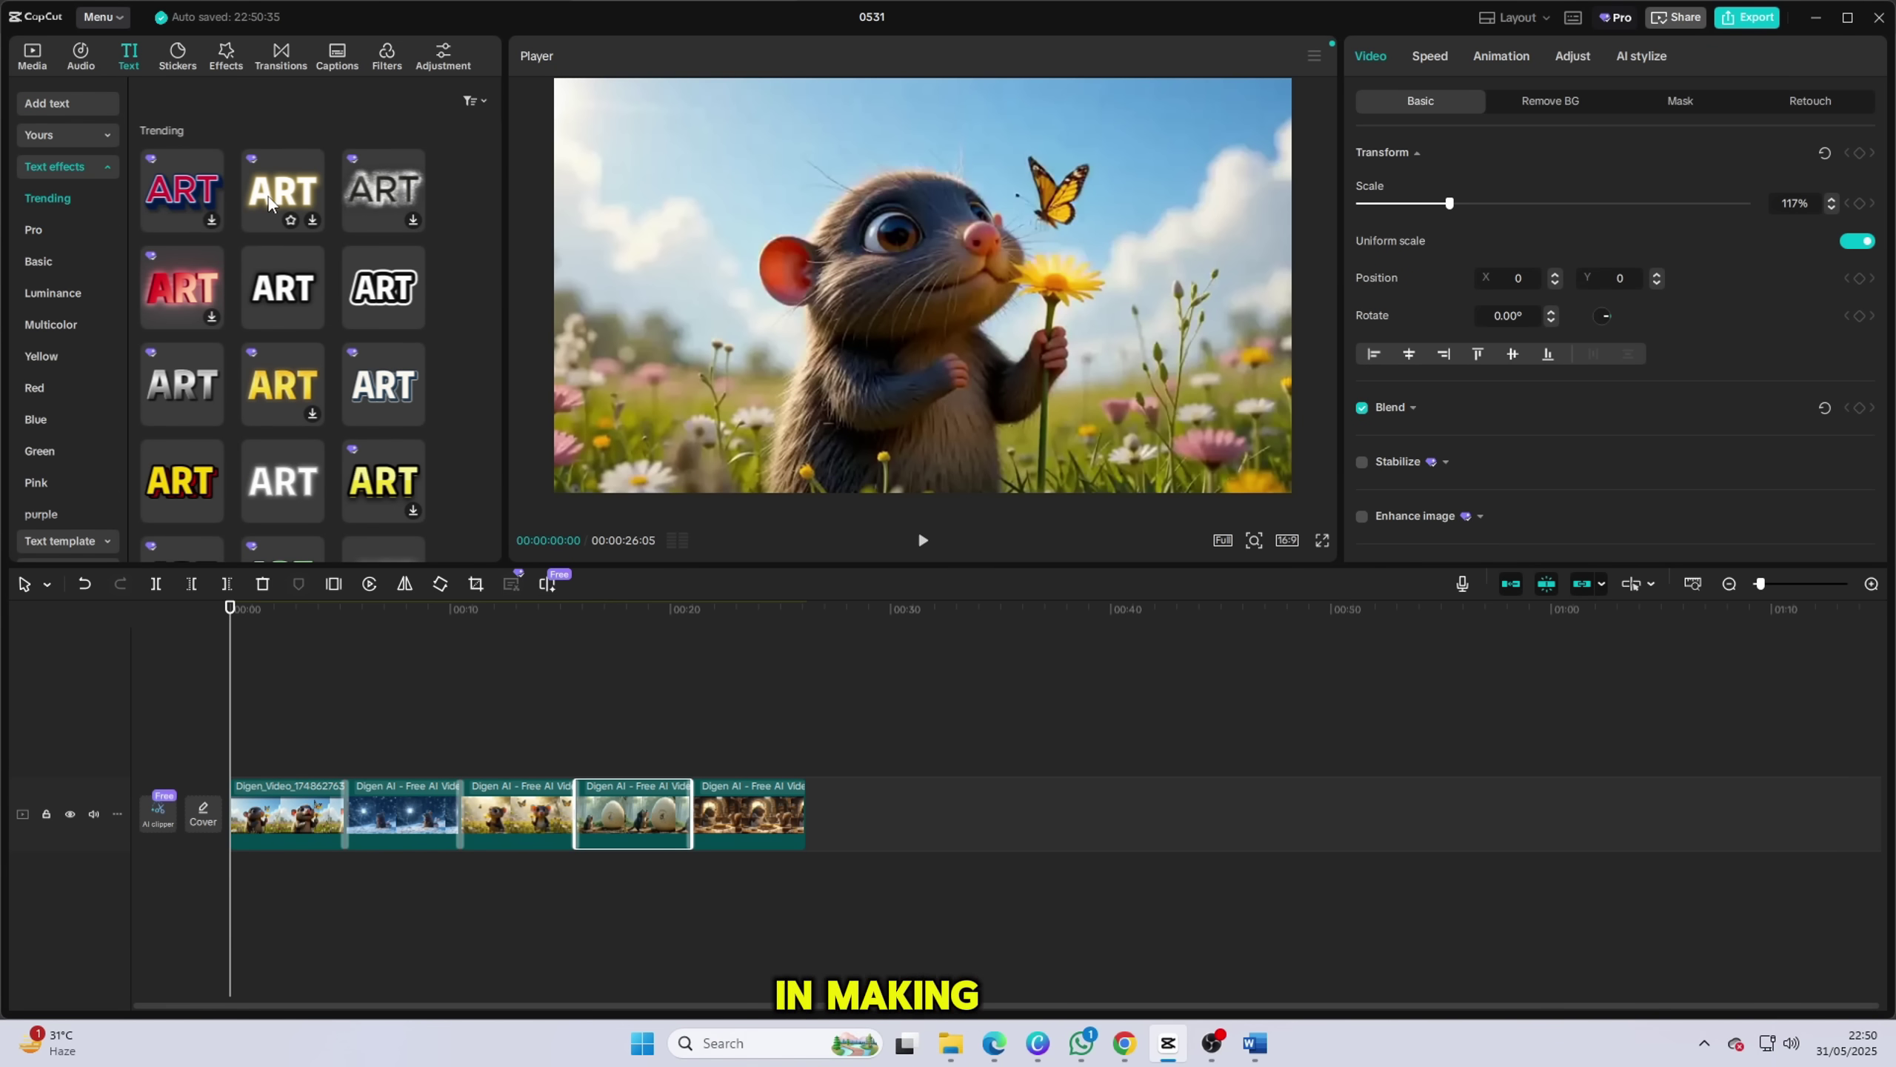
pyautogui.click(383, 295)
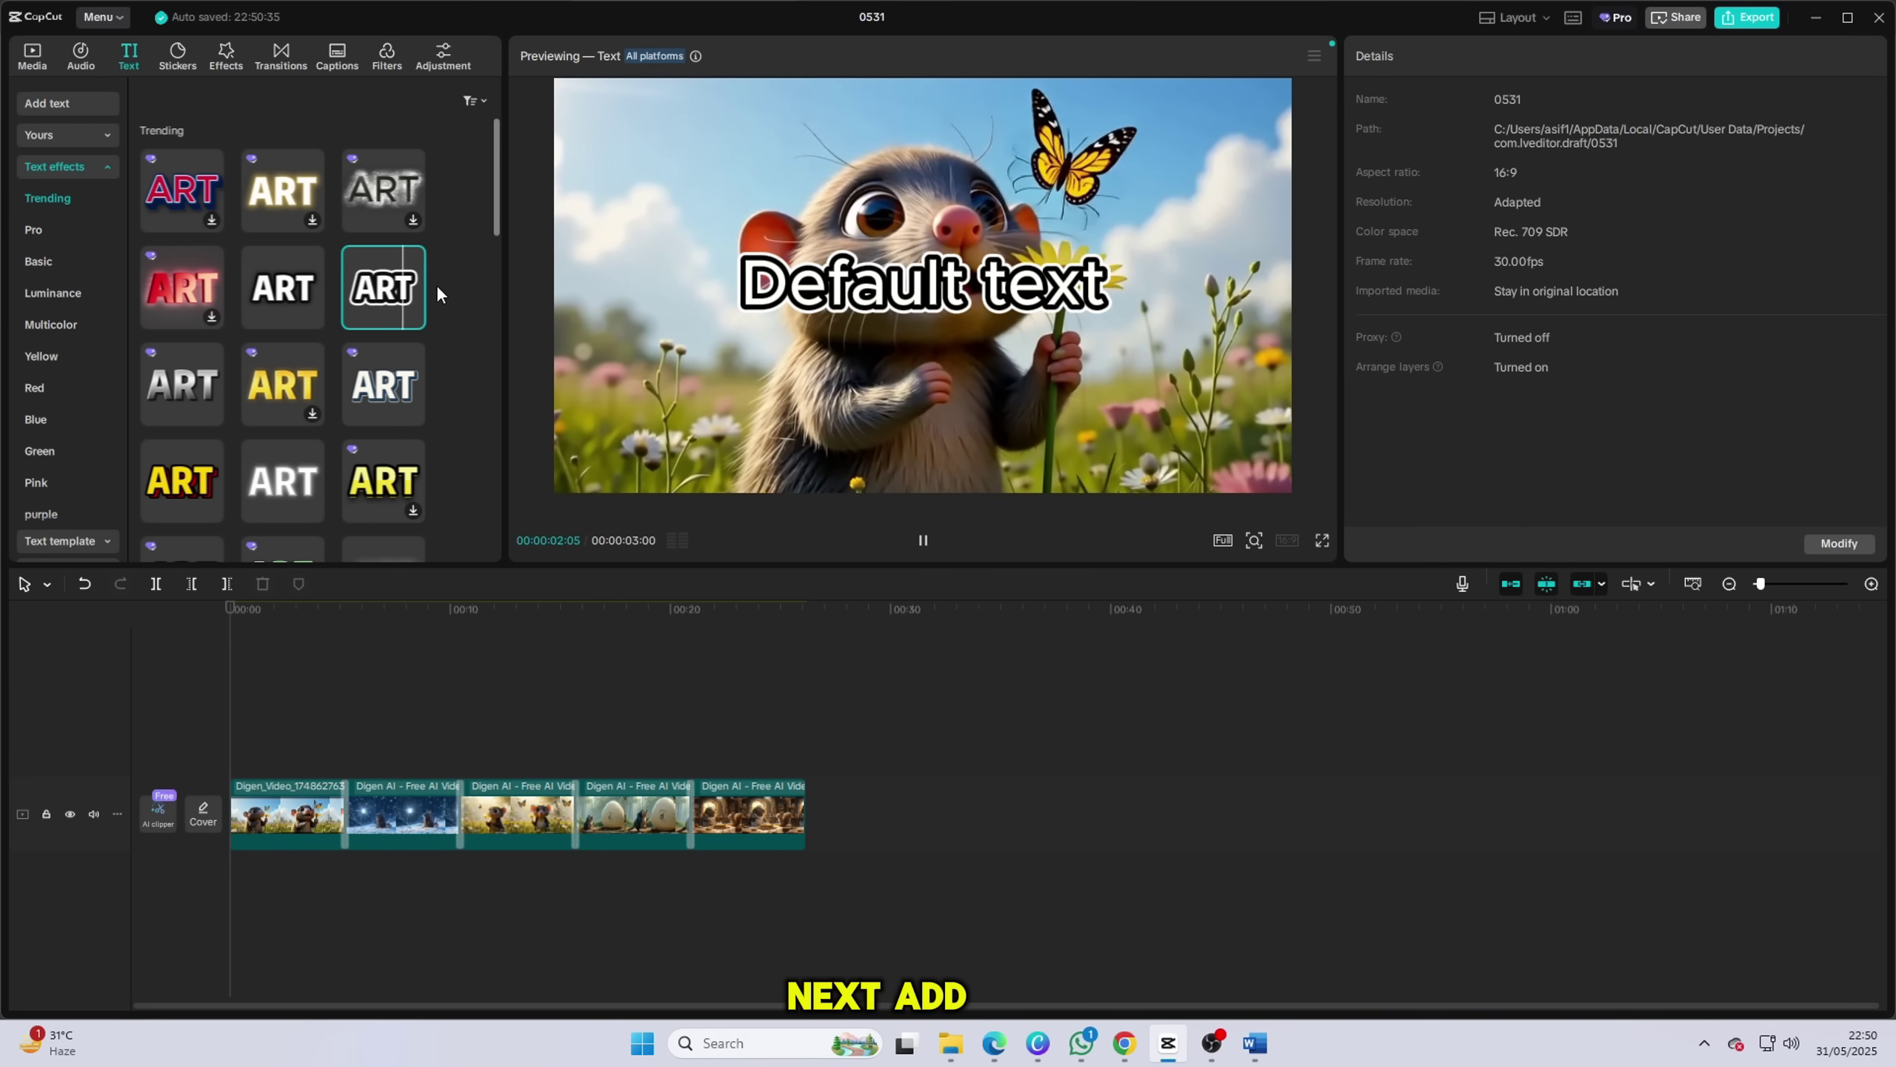
# Step: Add the ART text reading 'RAT LOVE STORY' over the first clip, shrunk and moved bottom-left
pyautogui.moveTo(384, 299); pyautogui.dragTo(354, 607)
pyautogui.moveTo(236, 756); pyautogui.dragTo(228, 779)
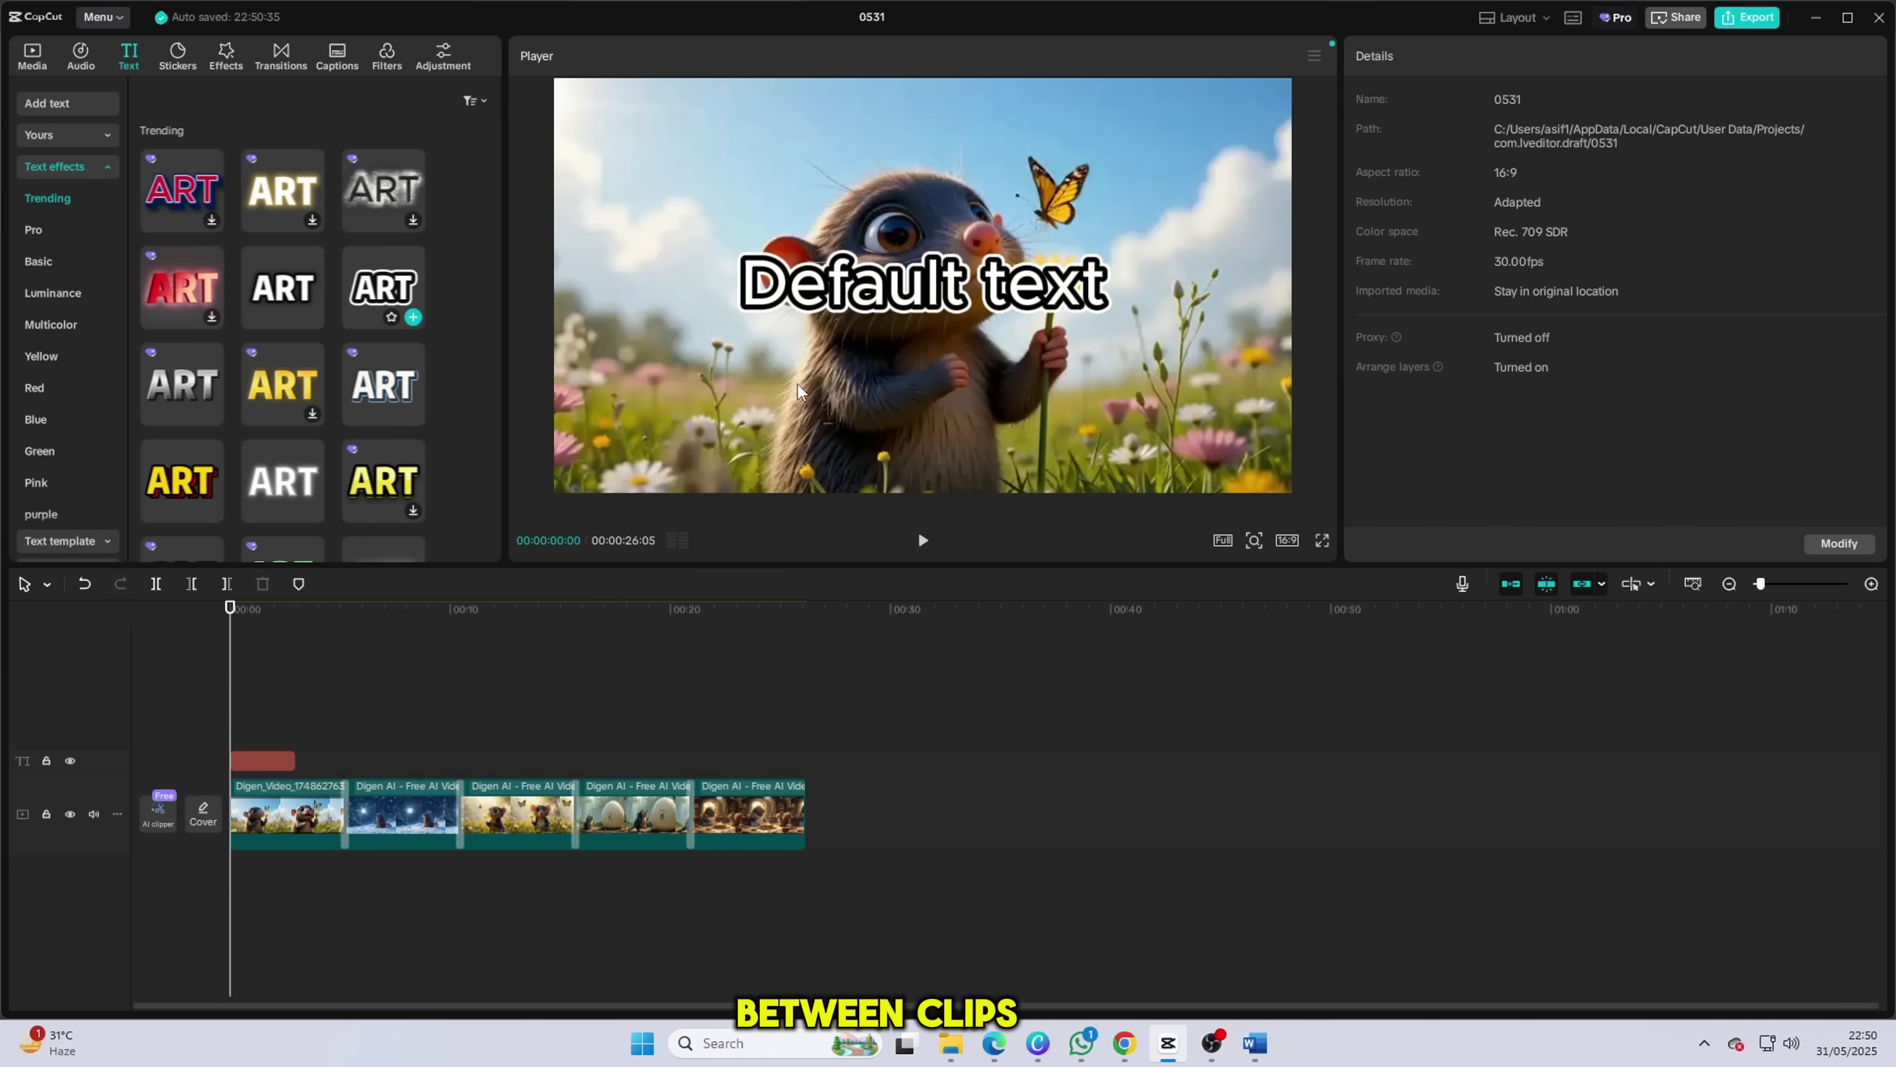
pyautogui.click(852, 299)
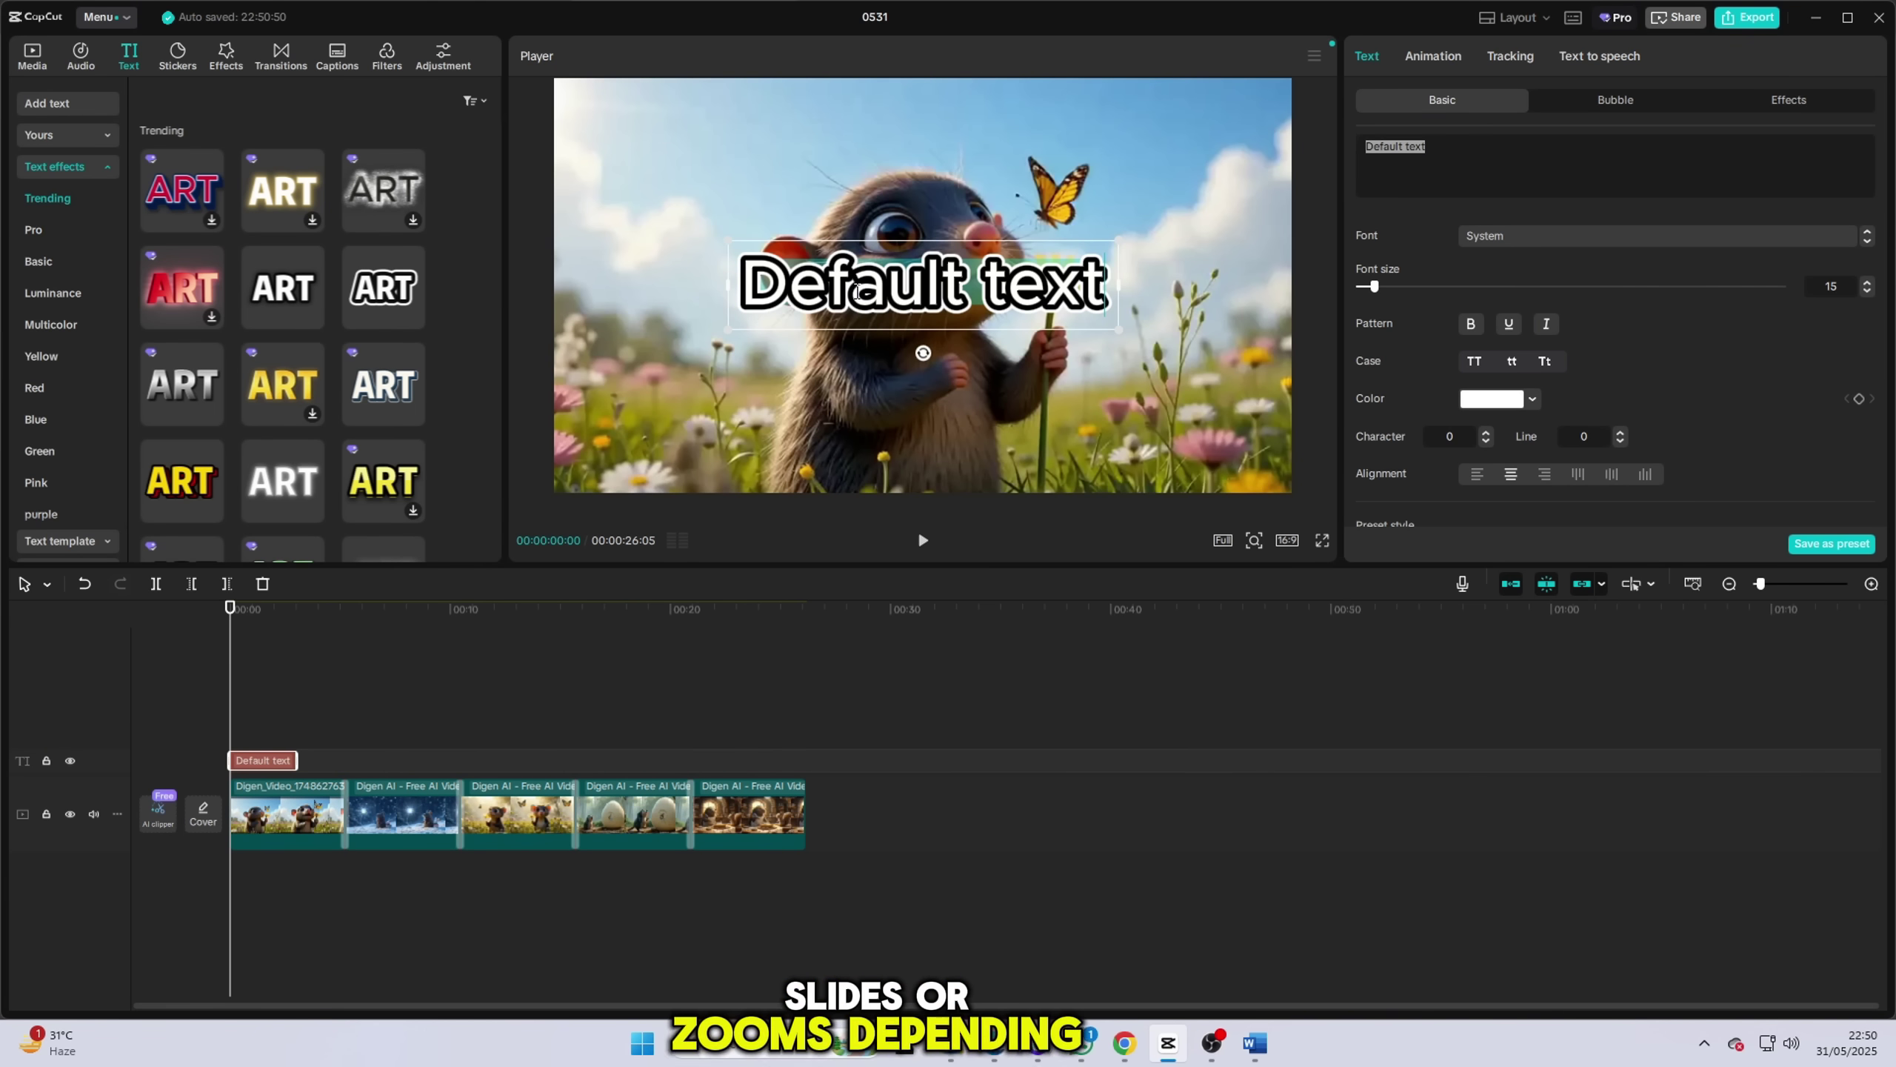
pyautogui.write('rat')
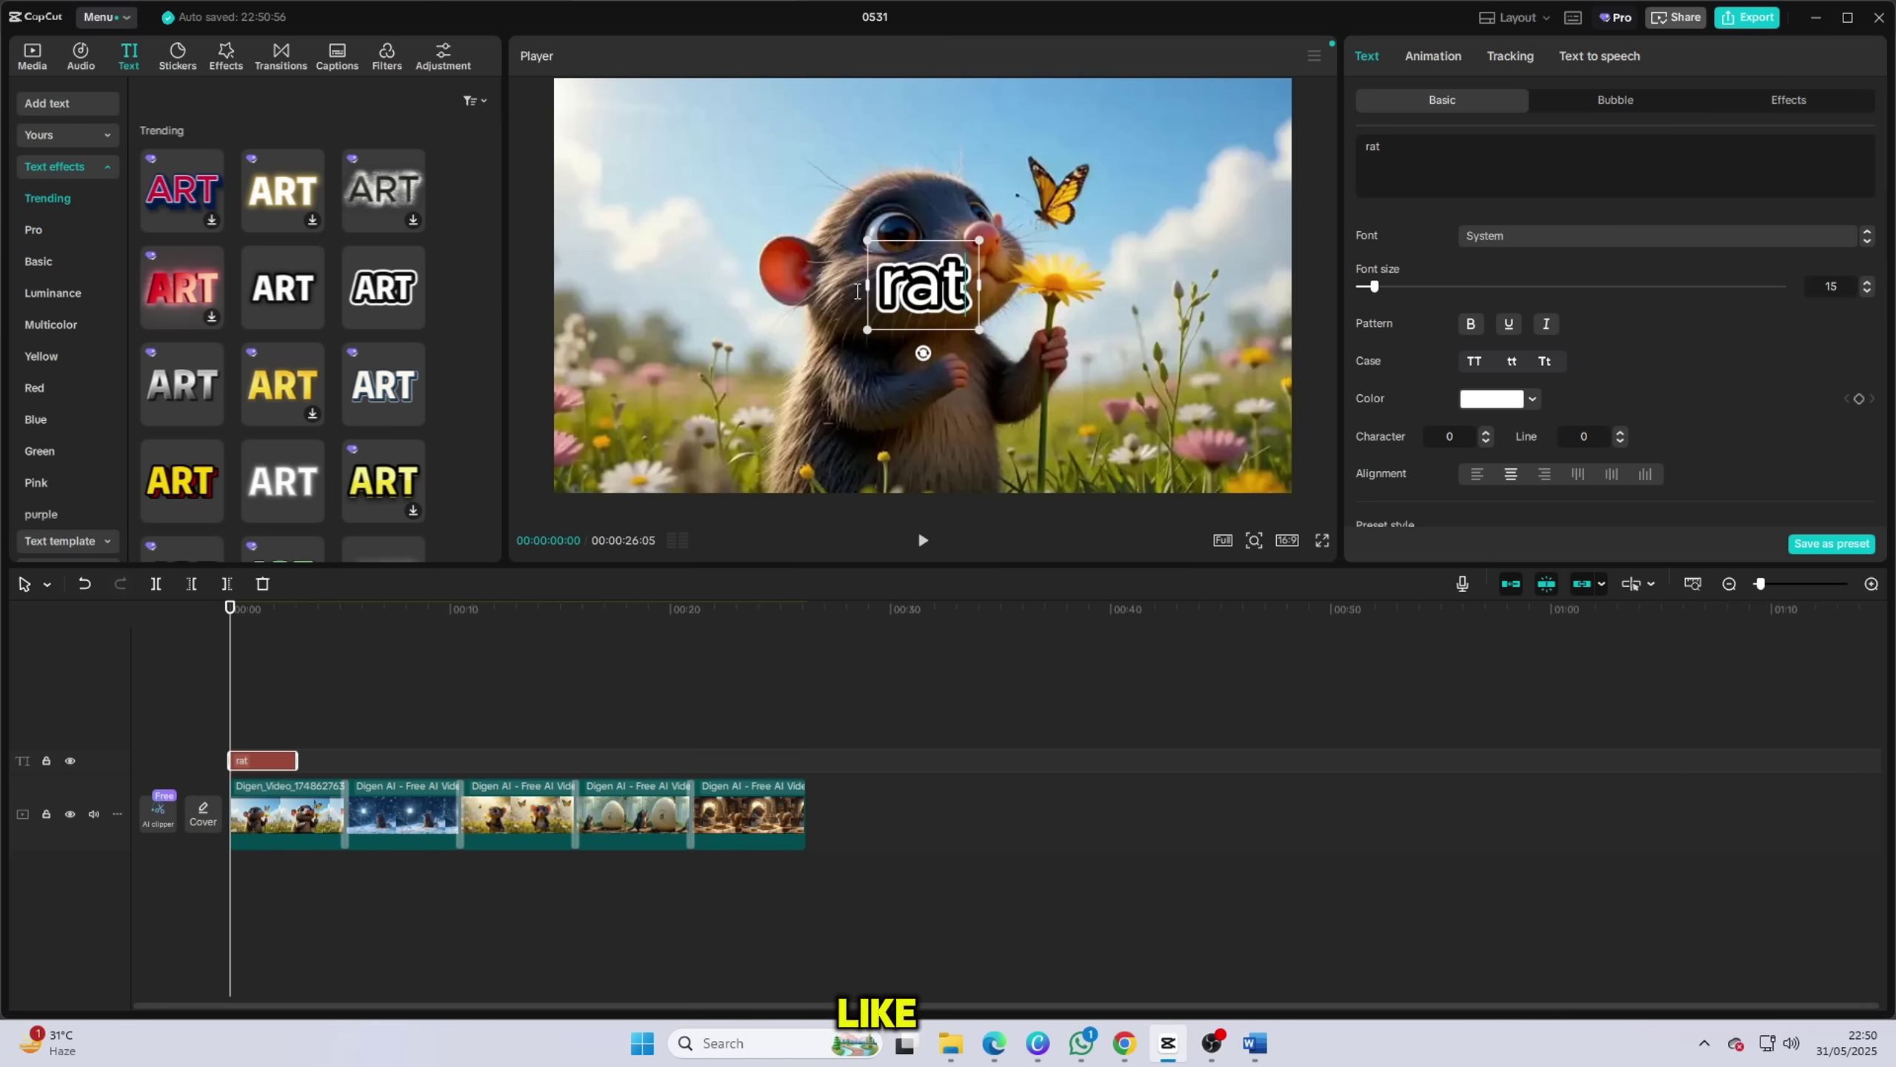
pyautogui.write(' love story')
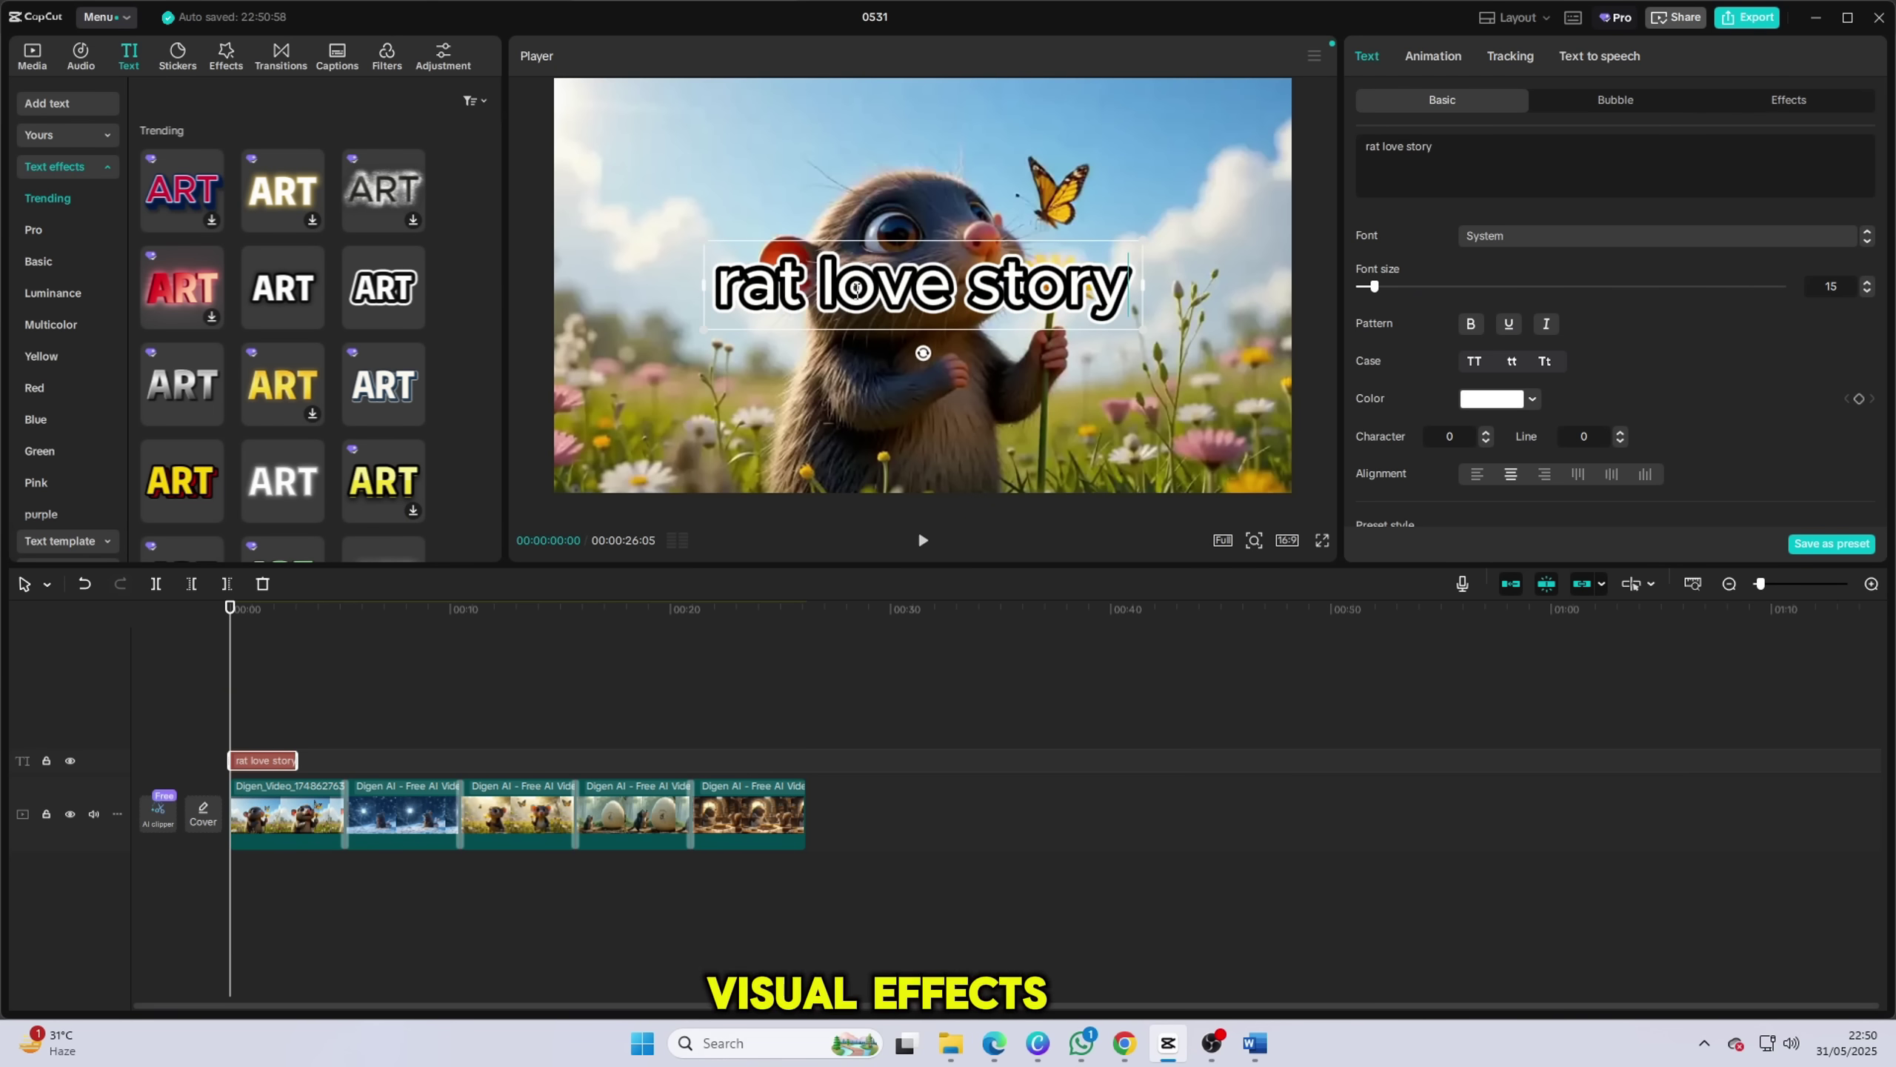
pyautogui.press('BackSpace')
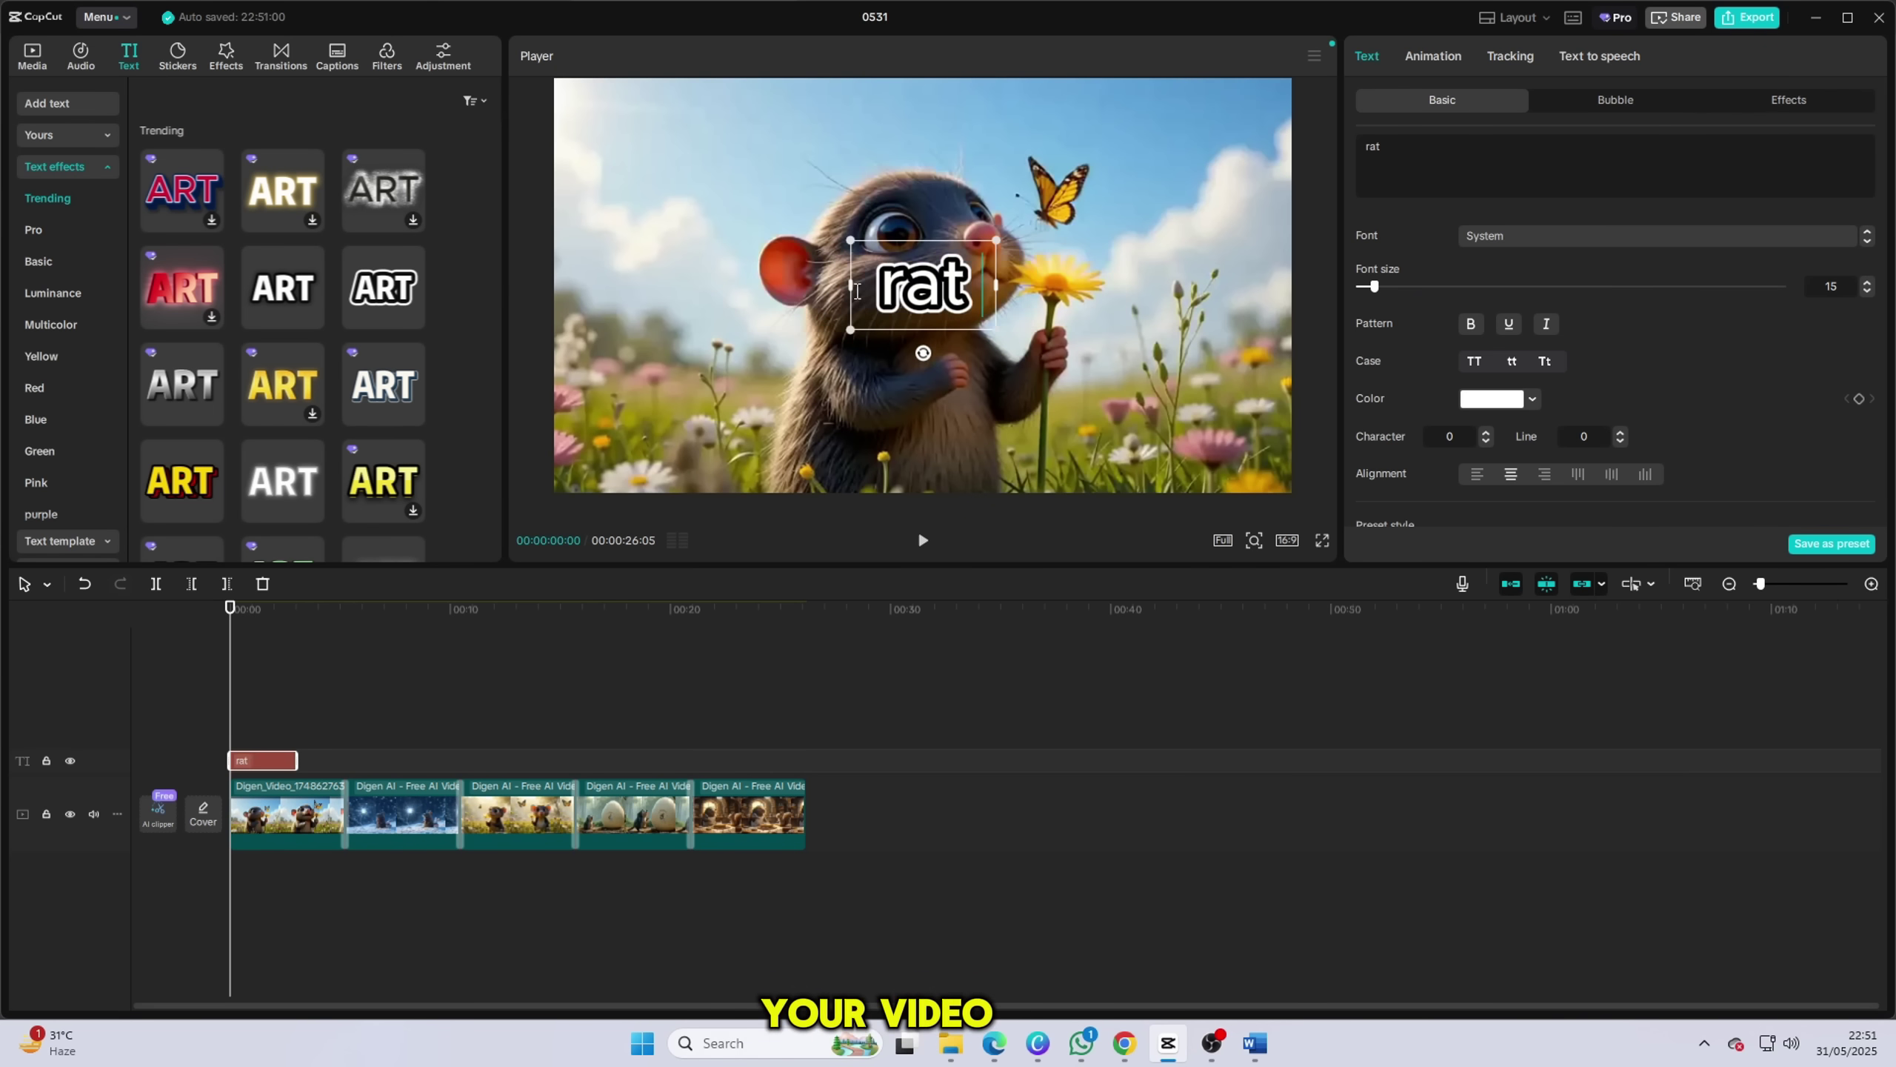
pyautogui.write('LOVE STORY')
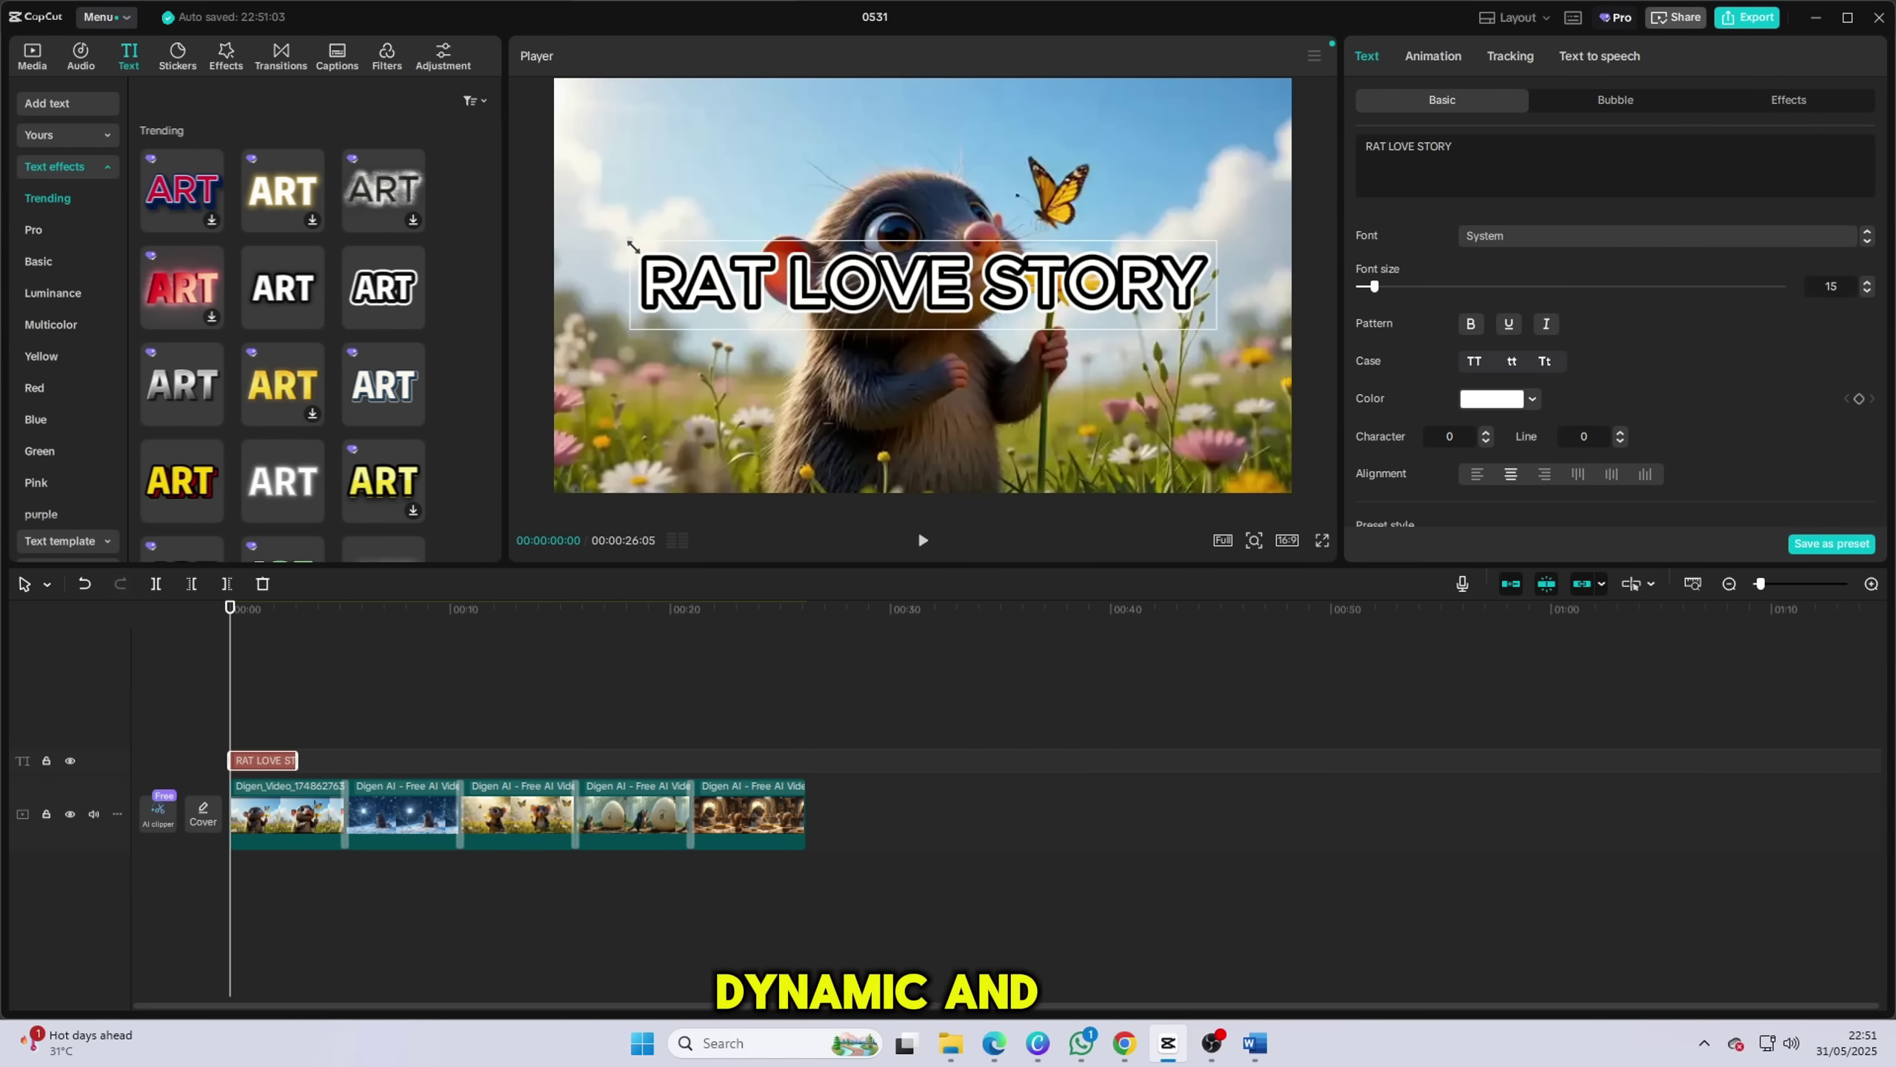
pyautogui.moveTo(633, 247); pyautogui.dragTo(879, 314)
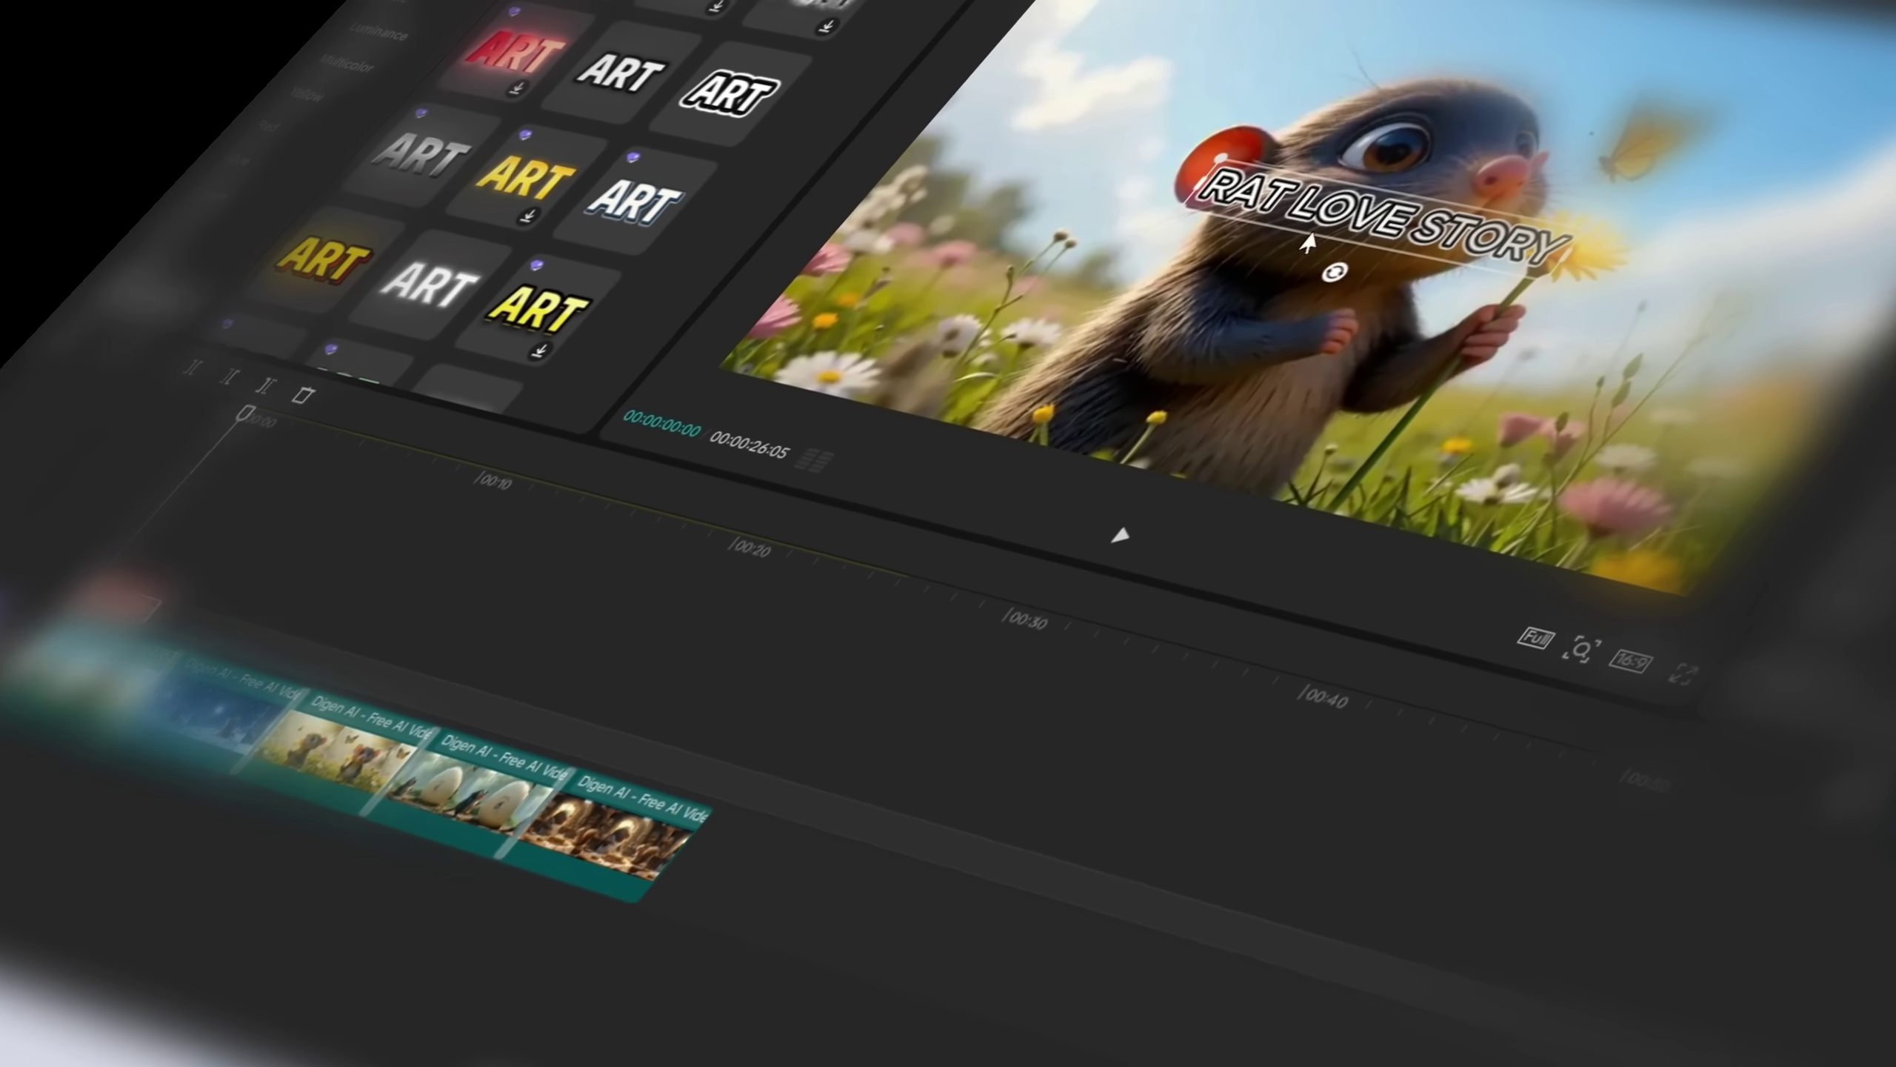
pyautogui.moveTo(1373, 229); pyautogui.dragTo(1017, 404)
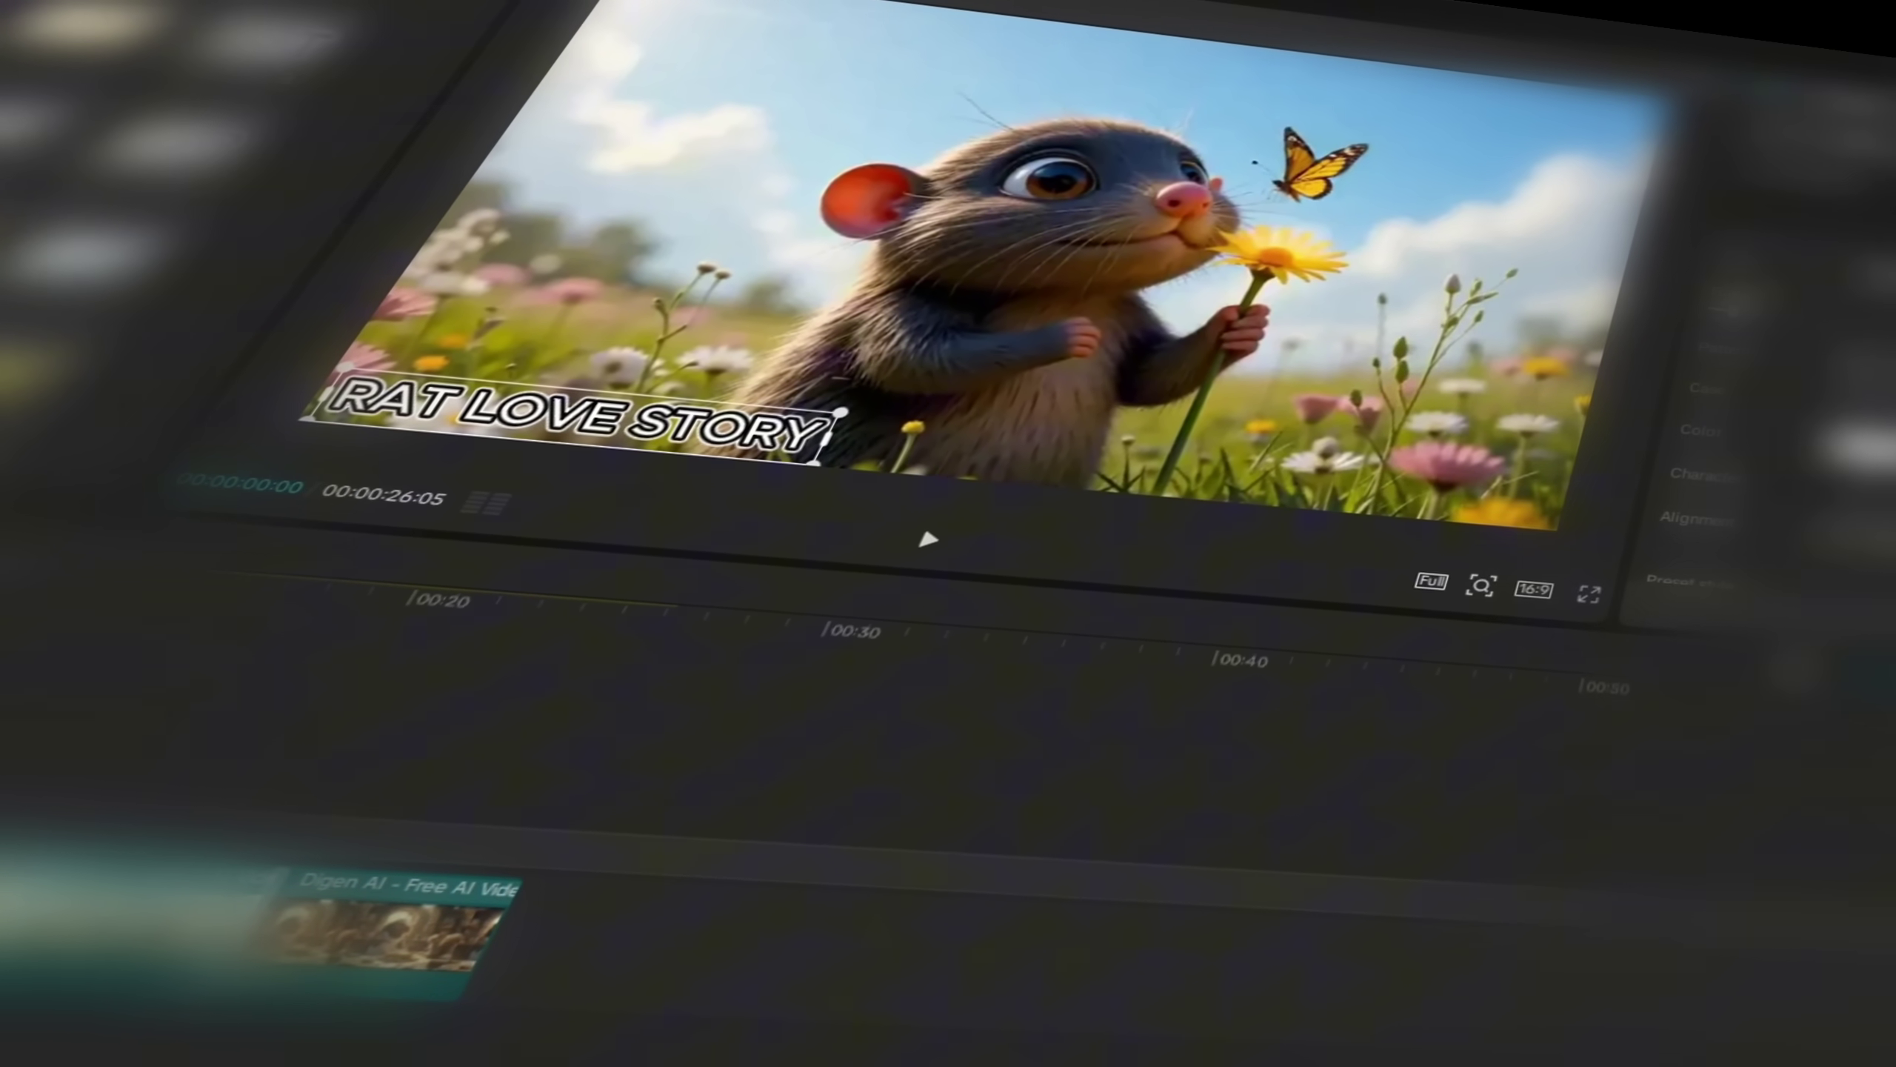
# Step: Apply the Sweep strobe In animation to the 'RAT LOVE STORY' title
pyautogui.click(1452, 59)
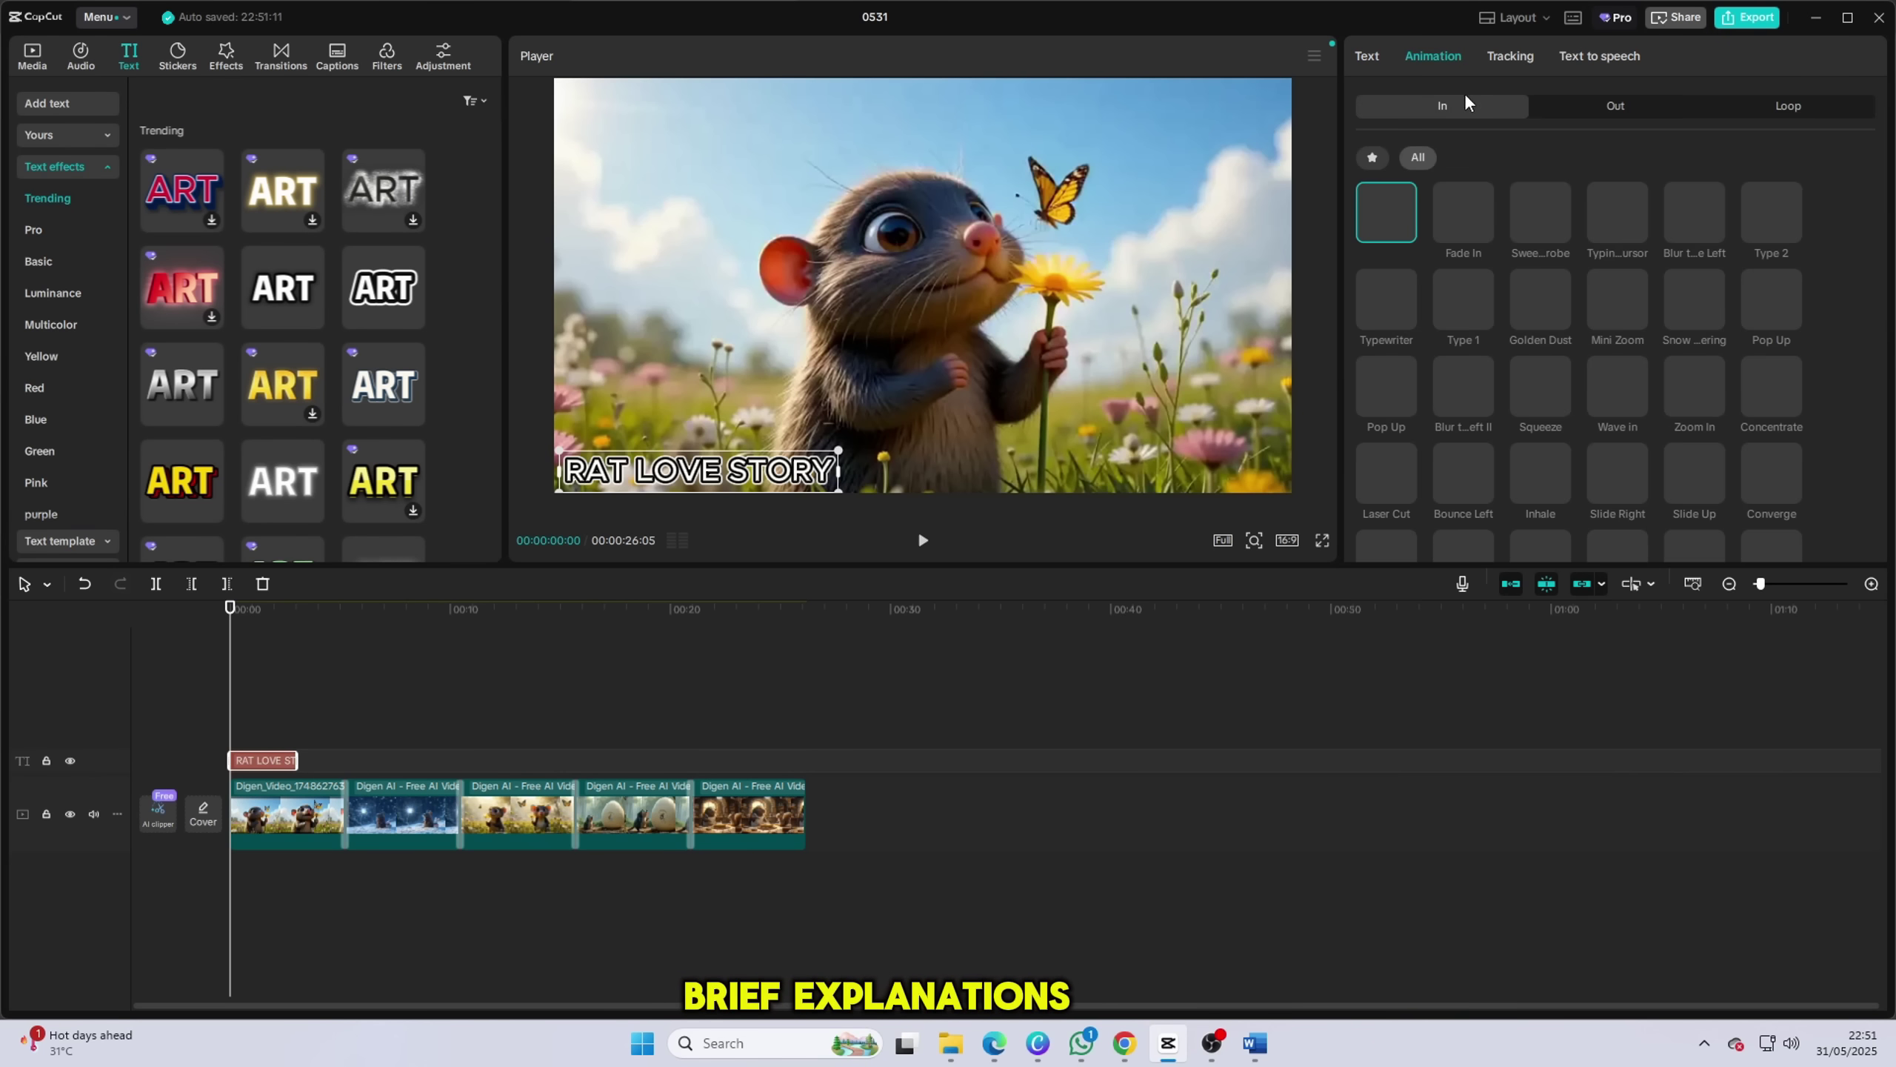
pyautogui.click(1549, 212)
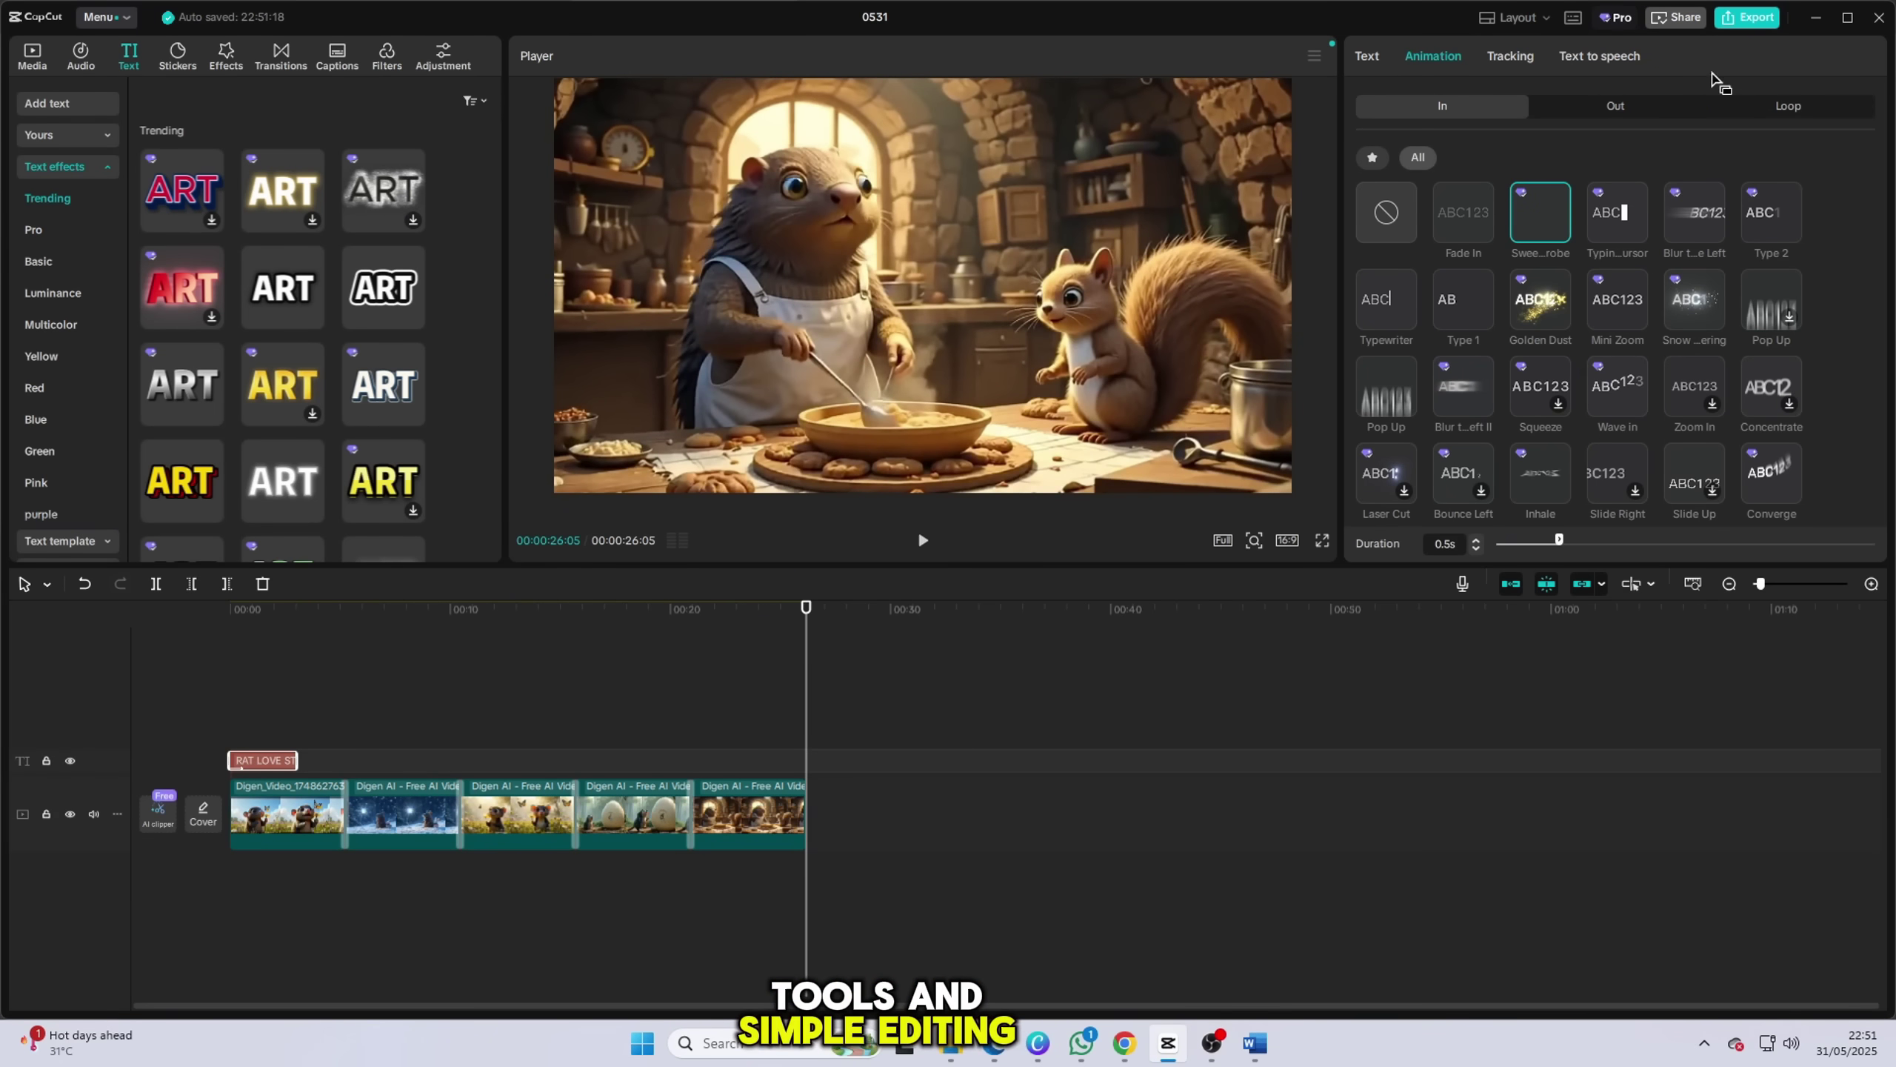
pyautogui.hotkey('ctrl', 'e')
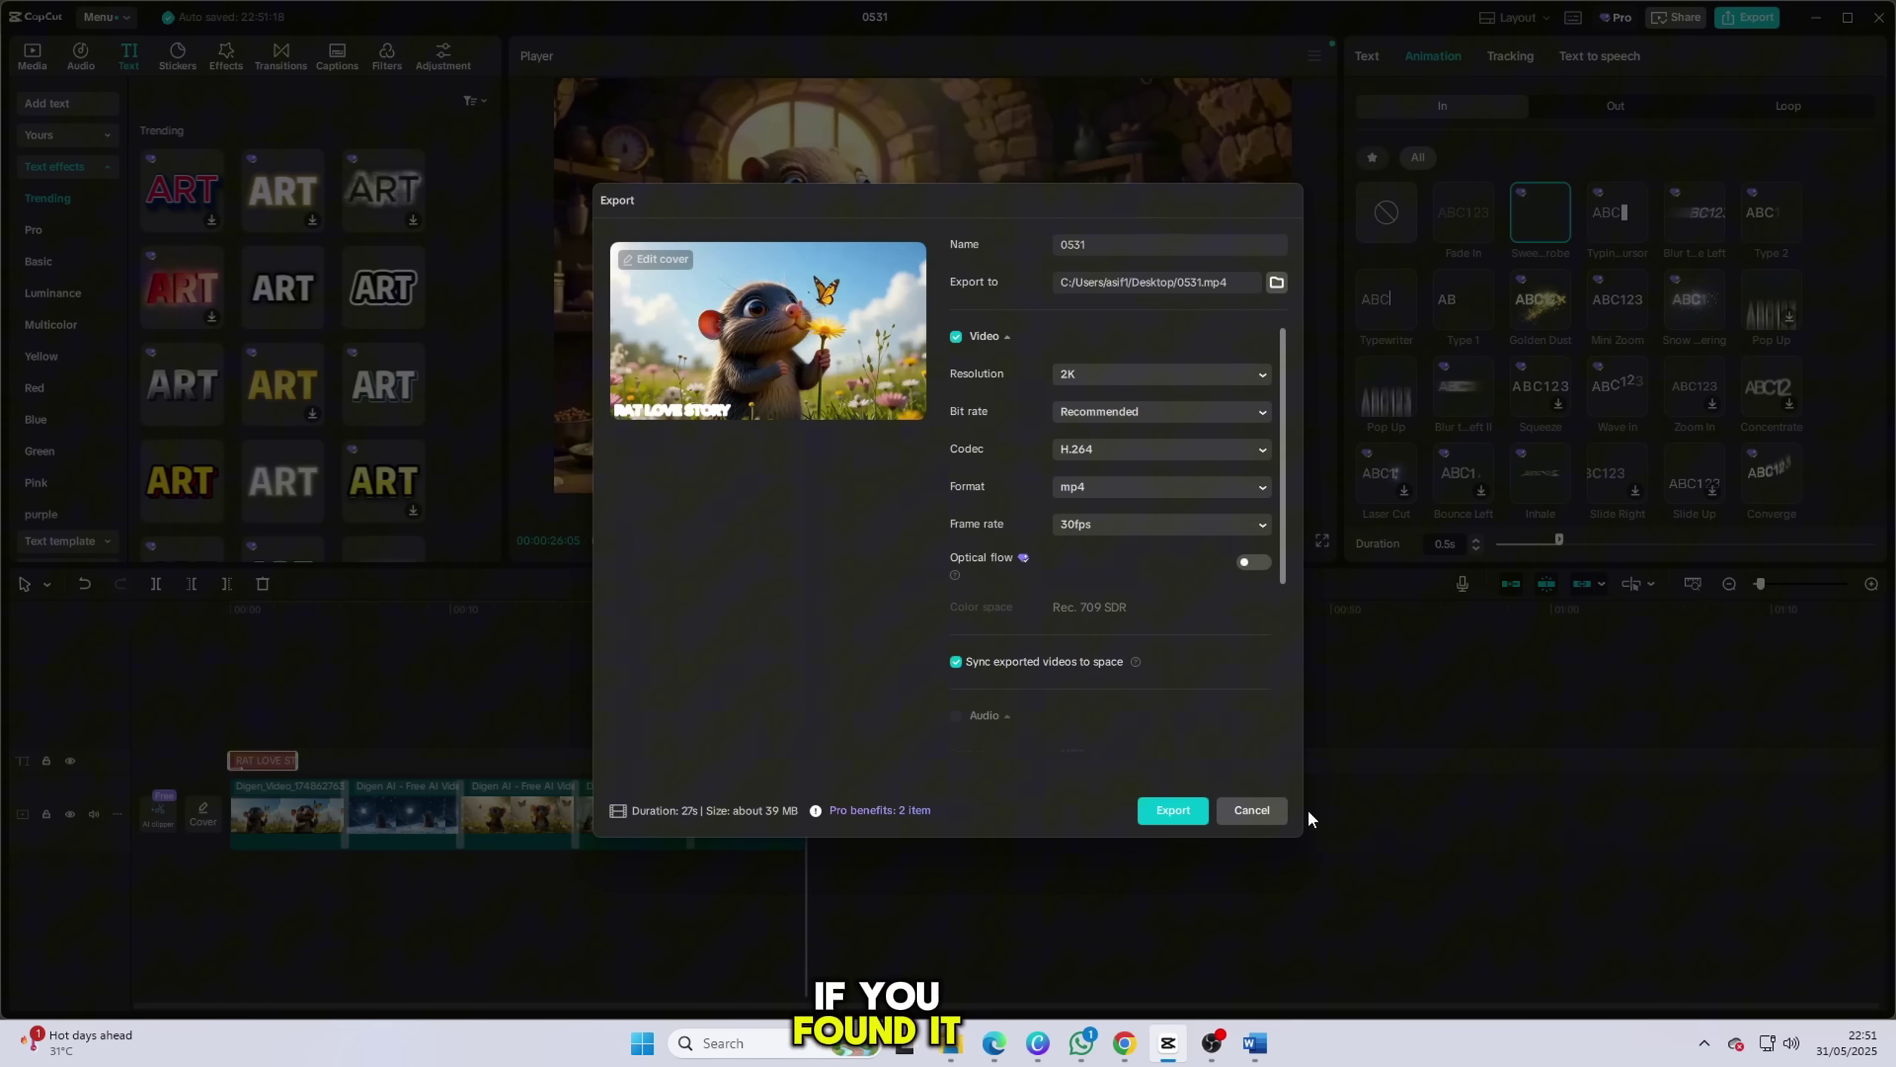
pyautogui.click(1269, 813)
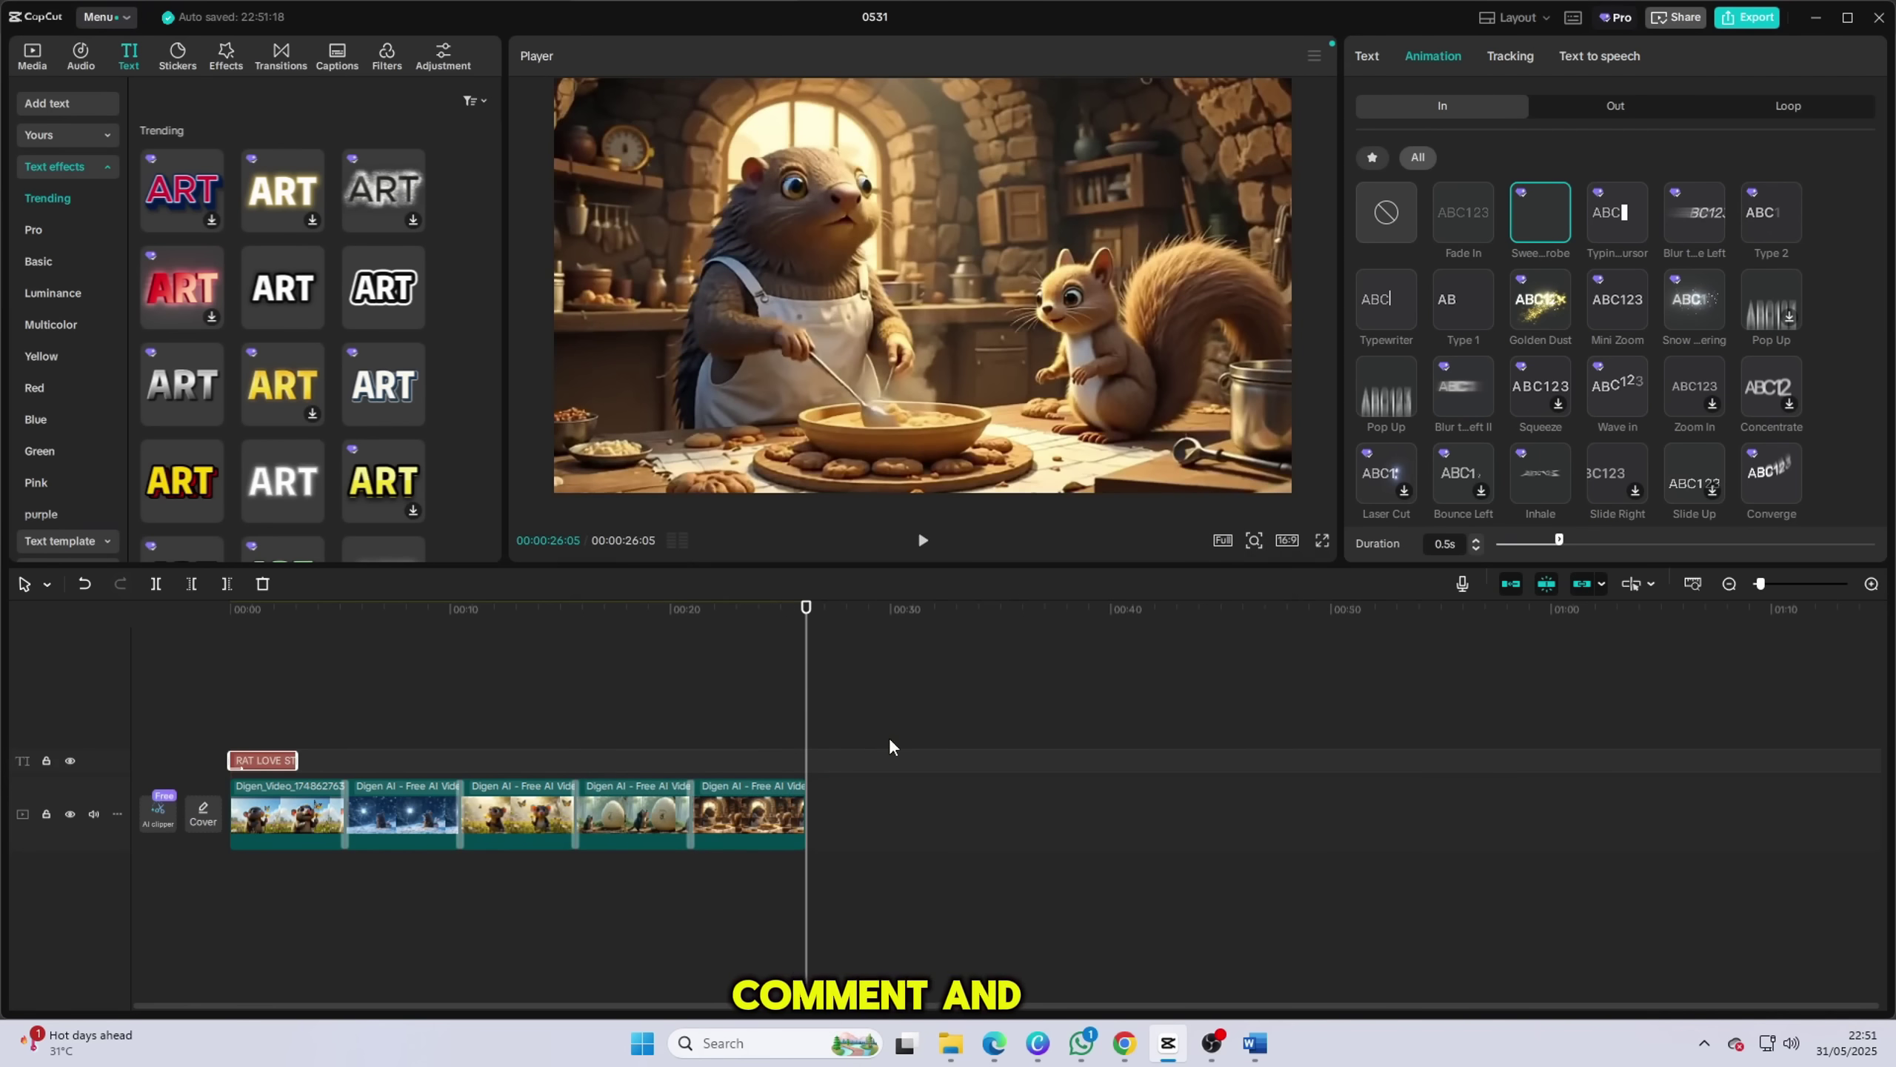
pyautogui.moveTo(804, 624); pyautogui.dragTo(0, 625)
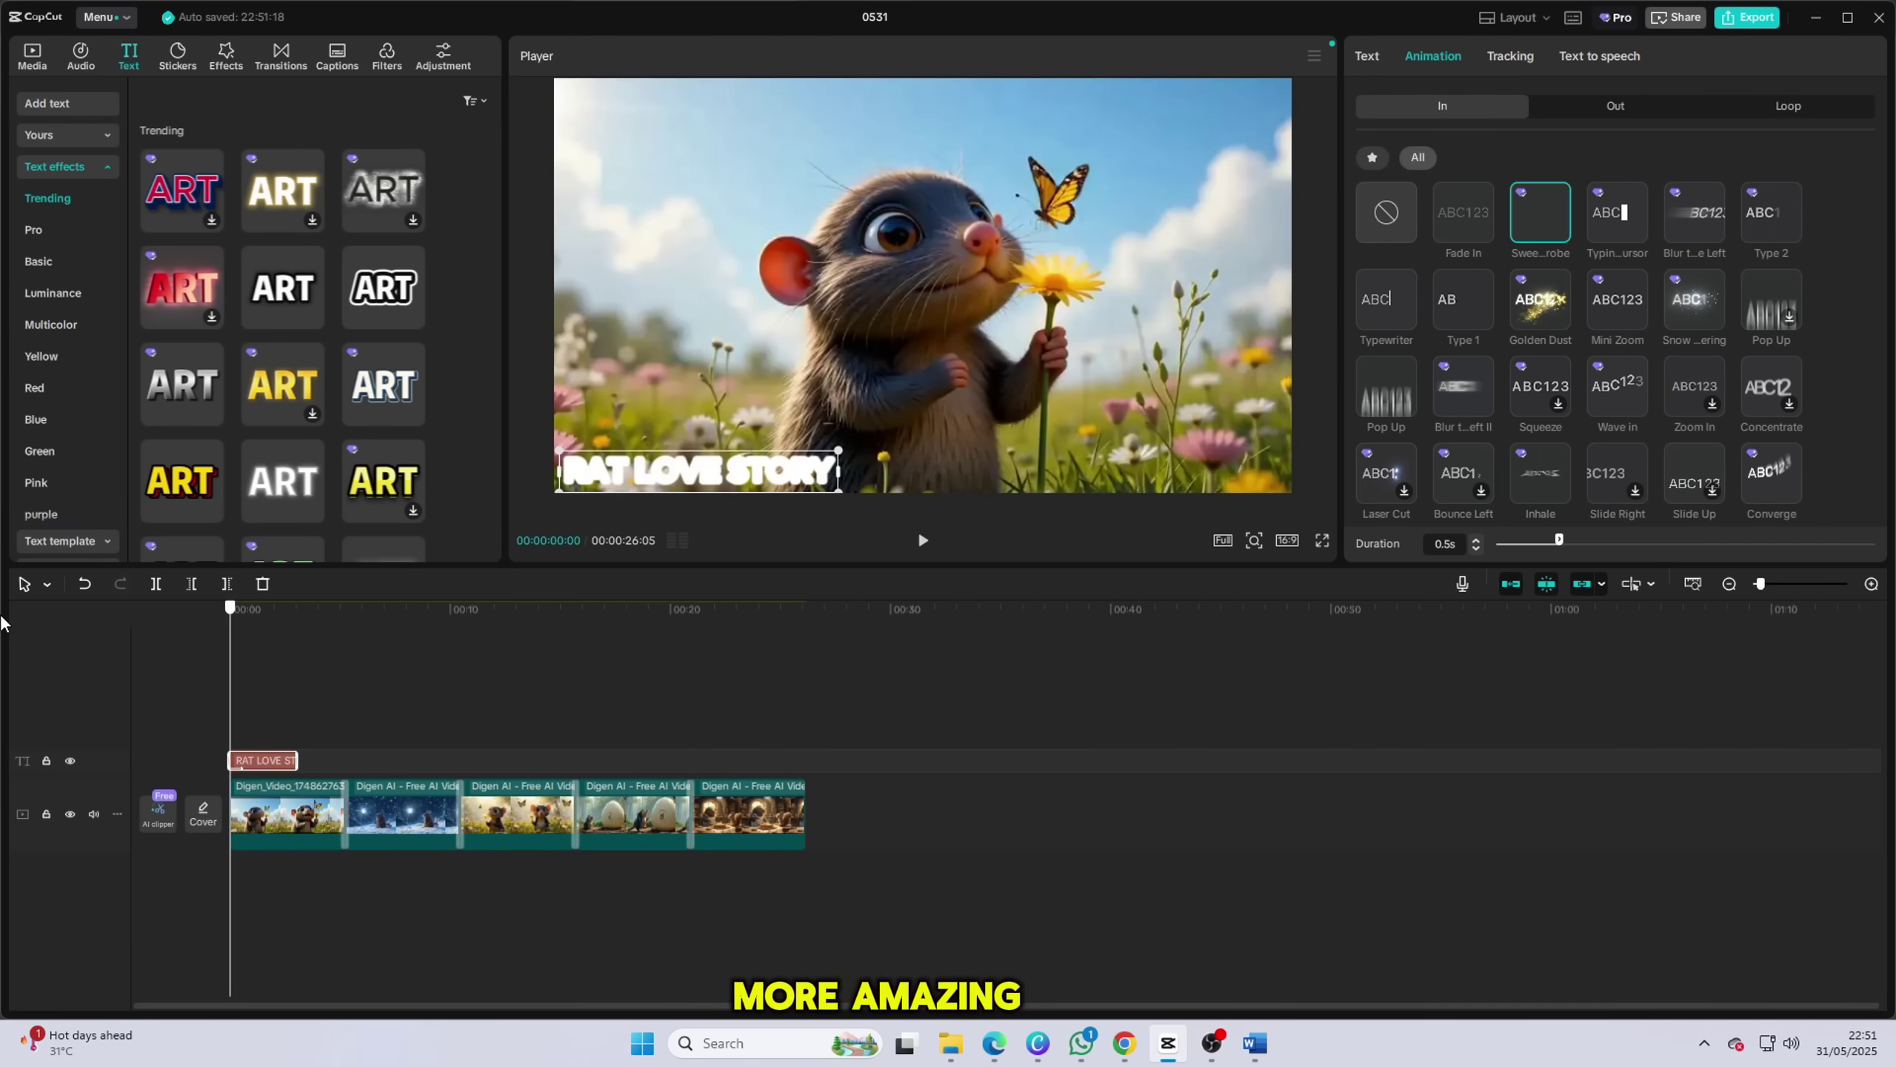